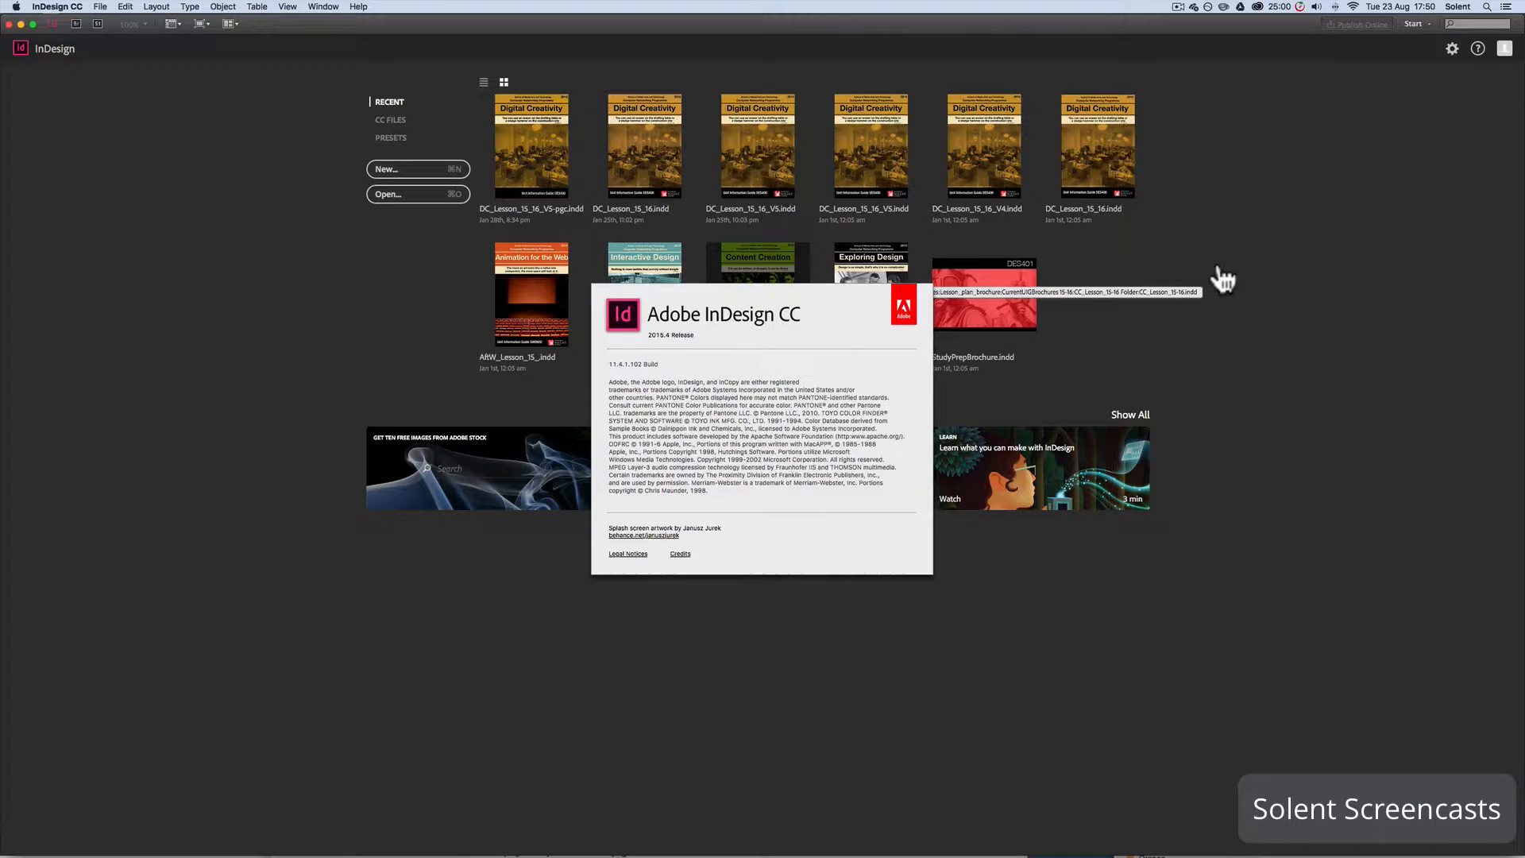
Dismiss the About window, then view the General preferences and close them without changing anything.
click(725, 365)
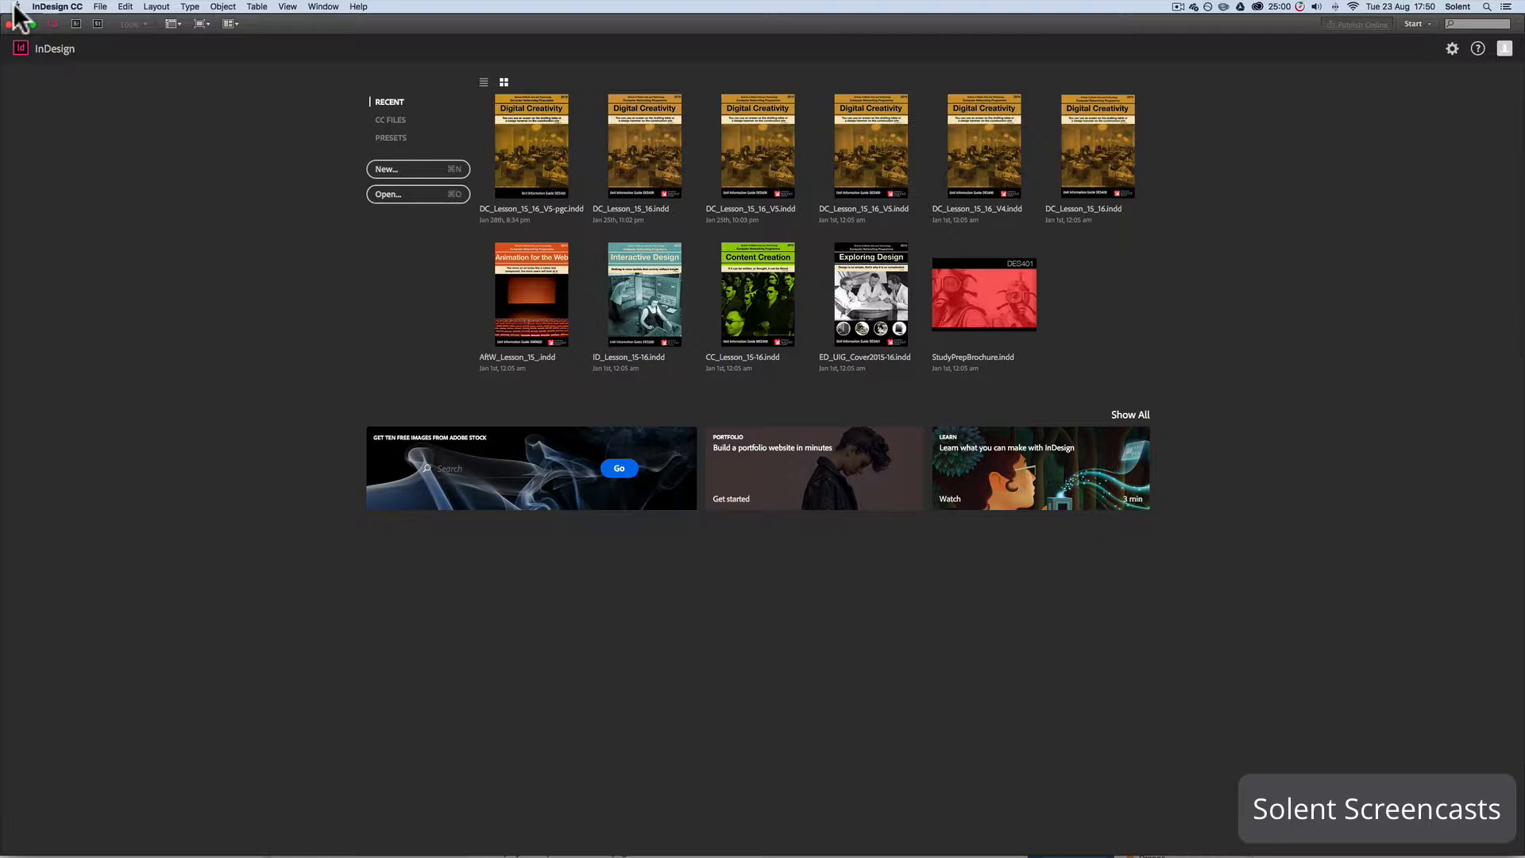
click(77, 7)
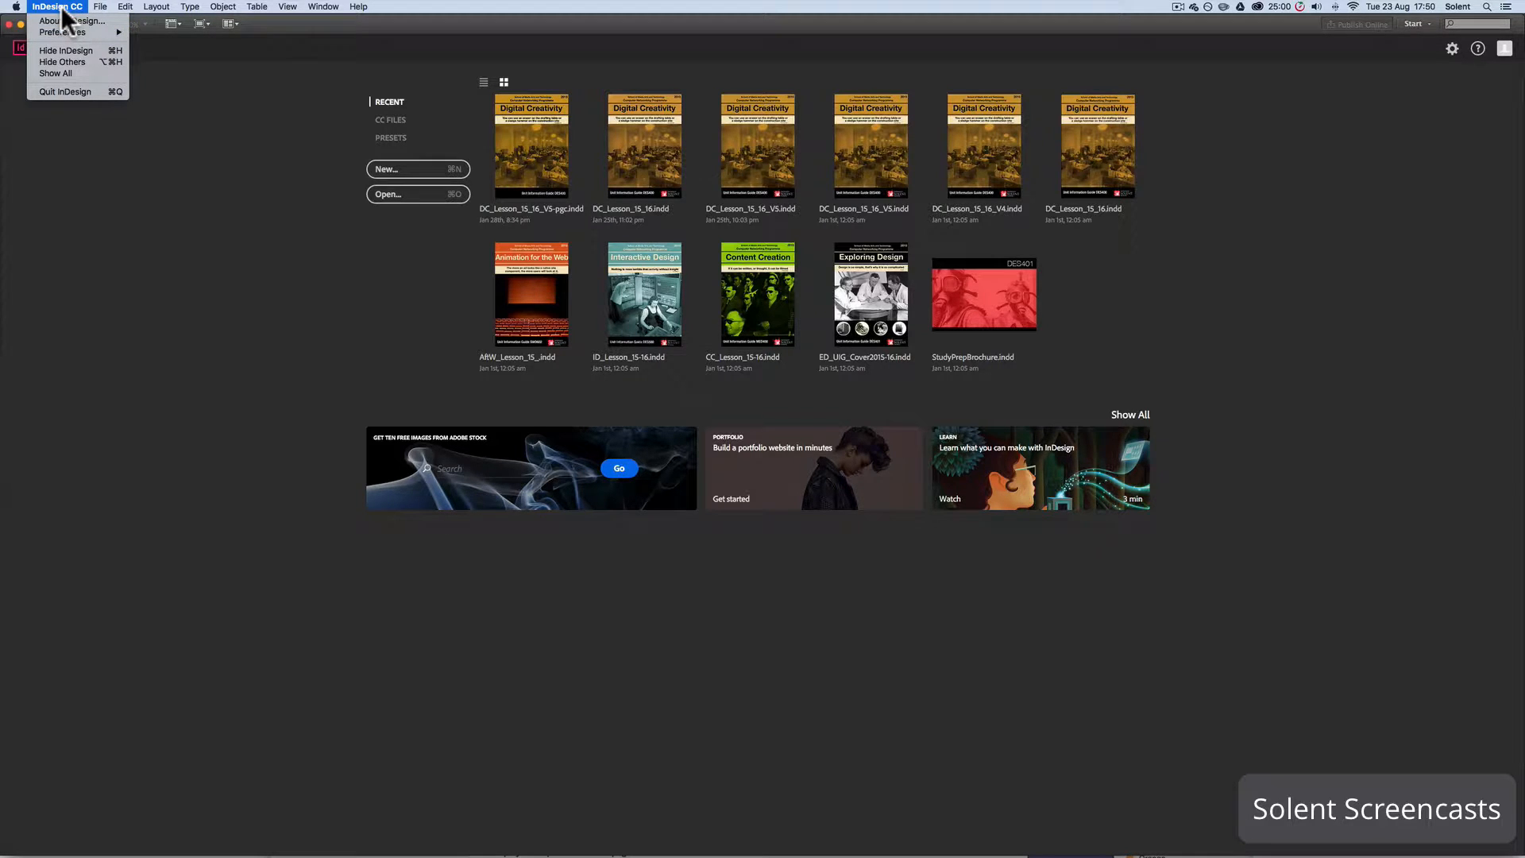
mouse_move(69, 35)
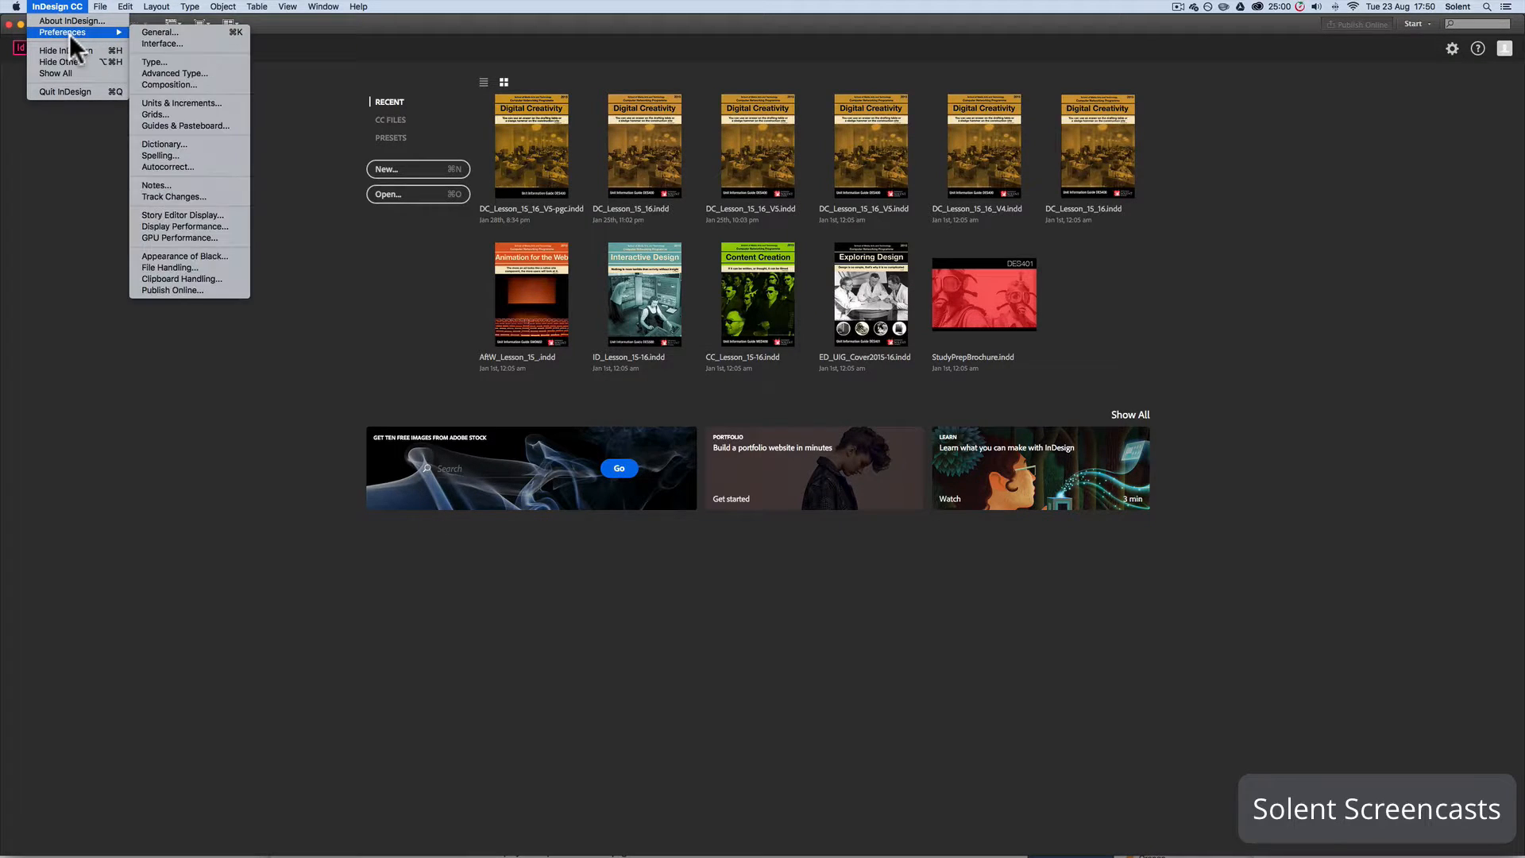
click(160, 31)
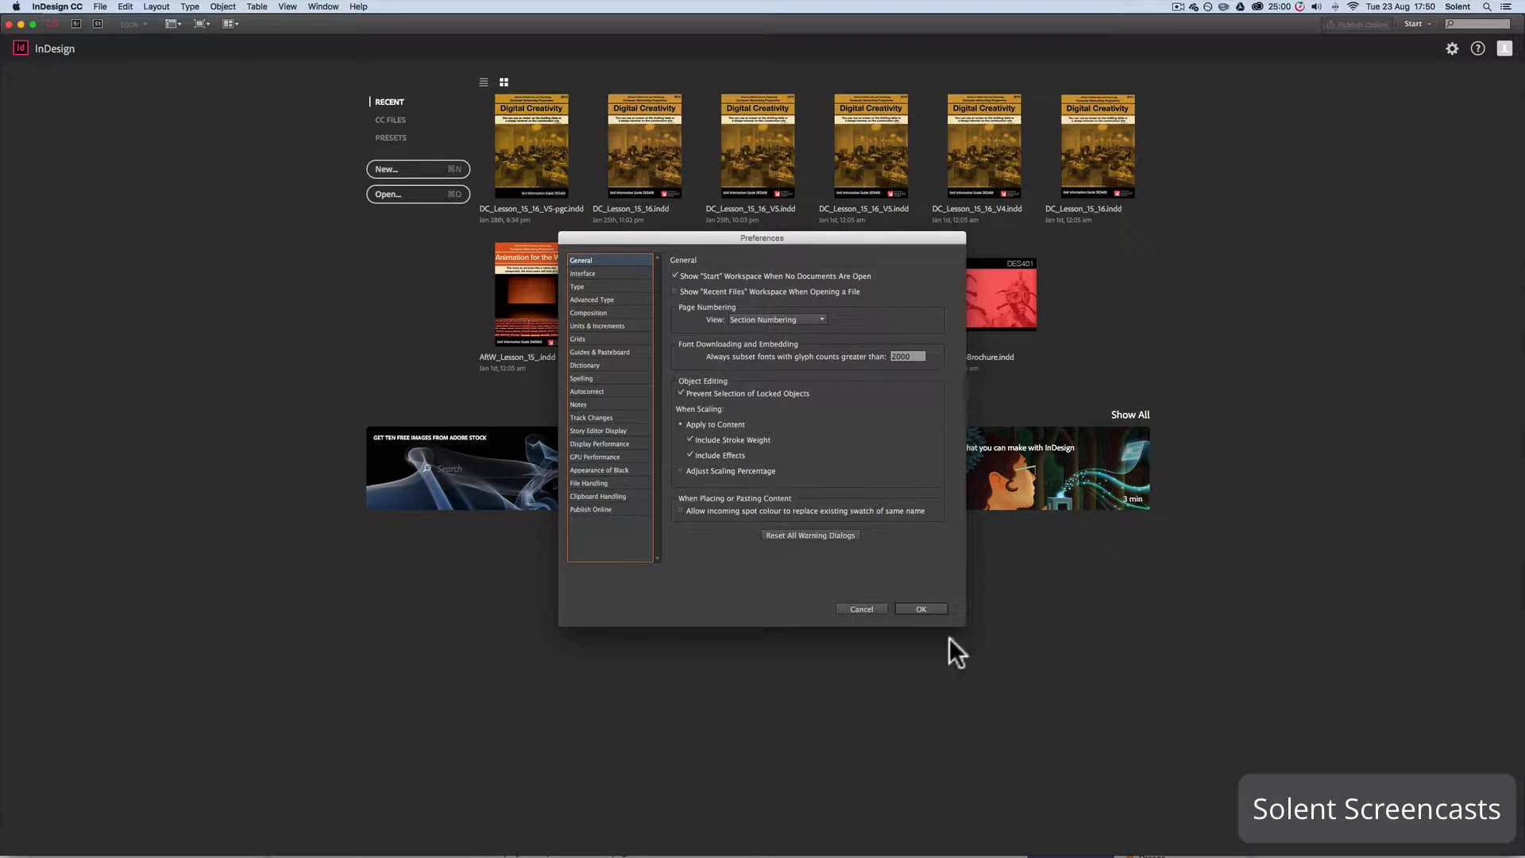
click(867, 608)
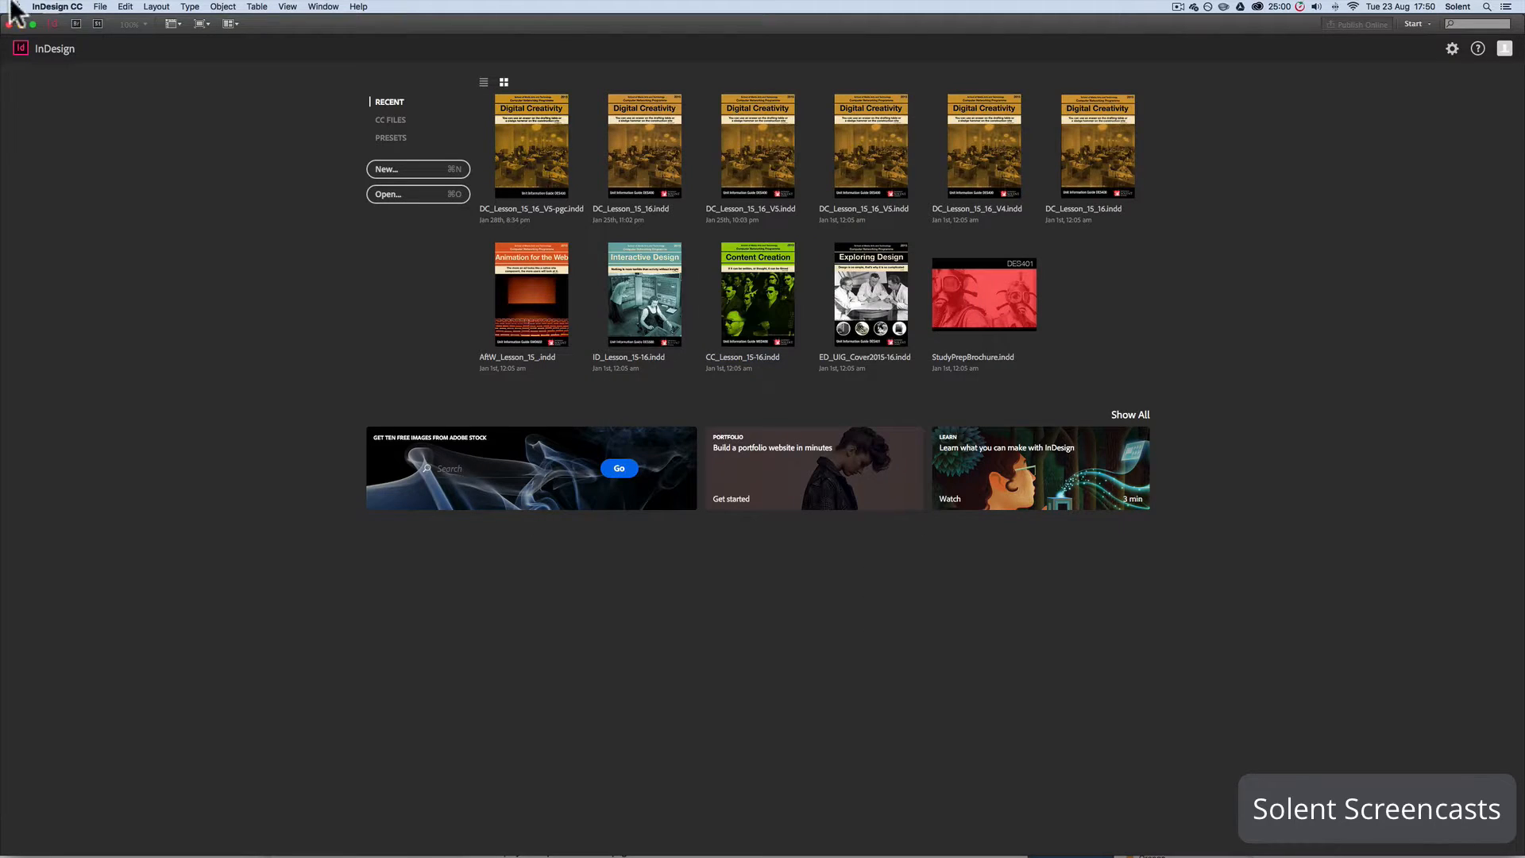
click(125, 7)
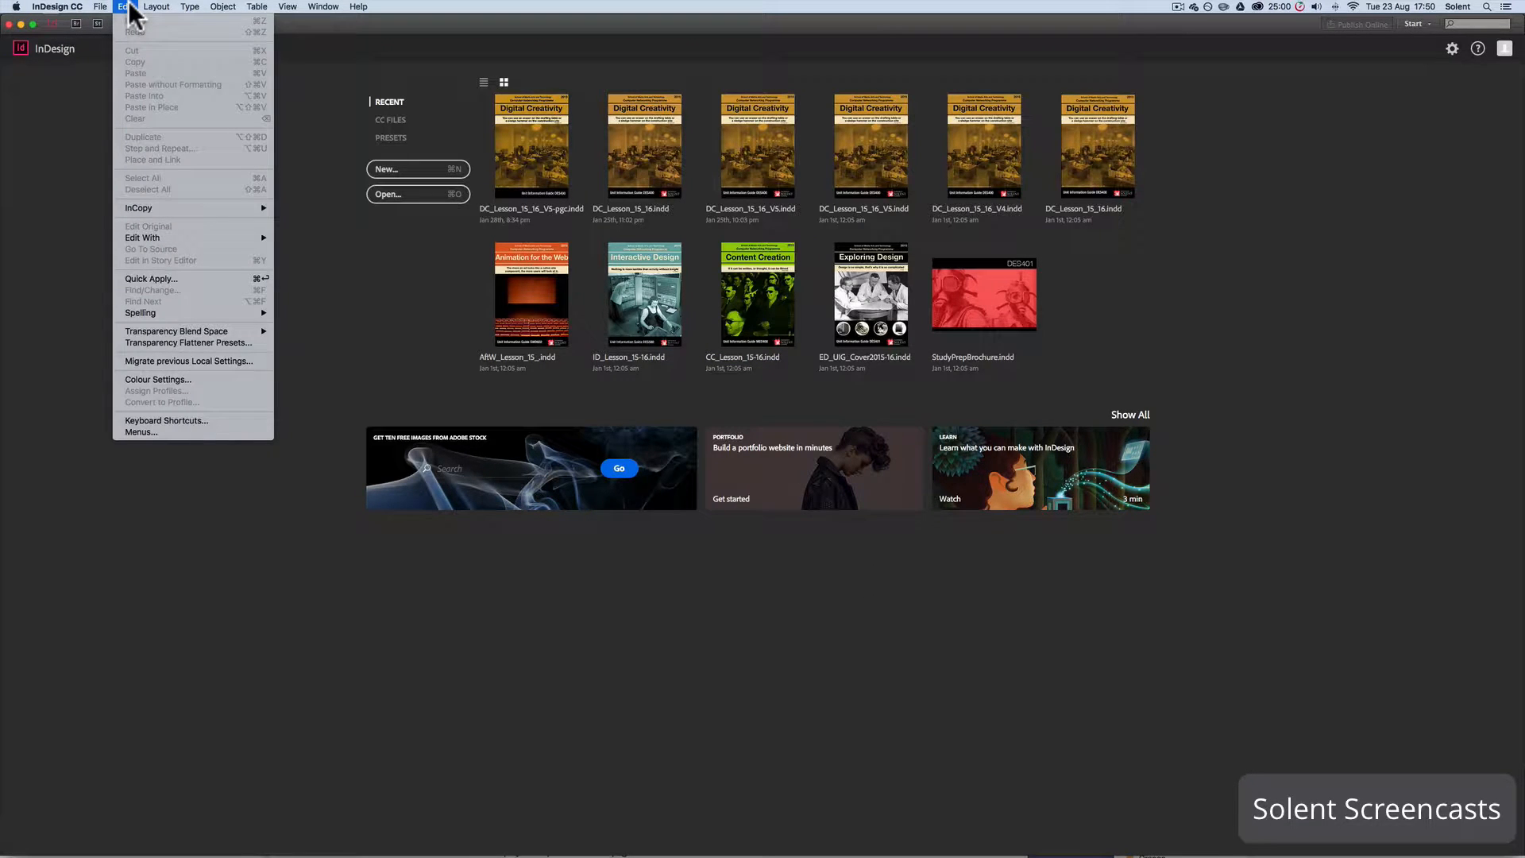
click(130, 7)
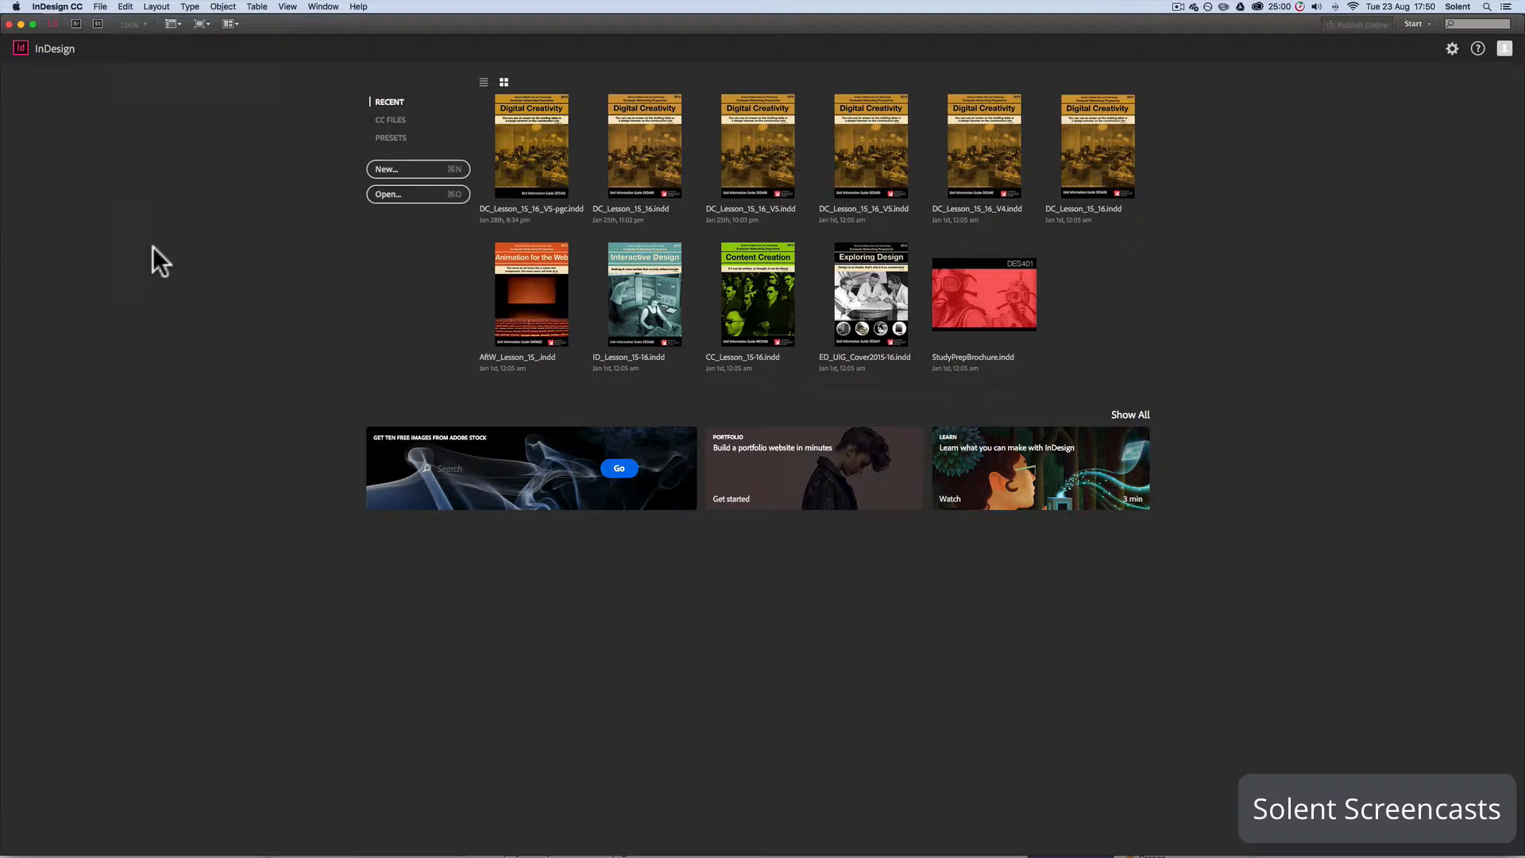
click(101, 8)
mouse_move(111, 22)
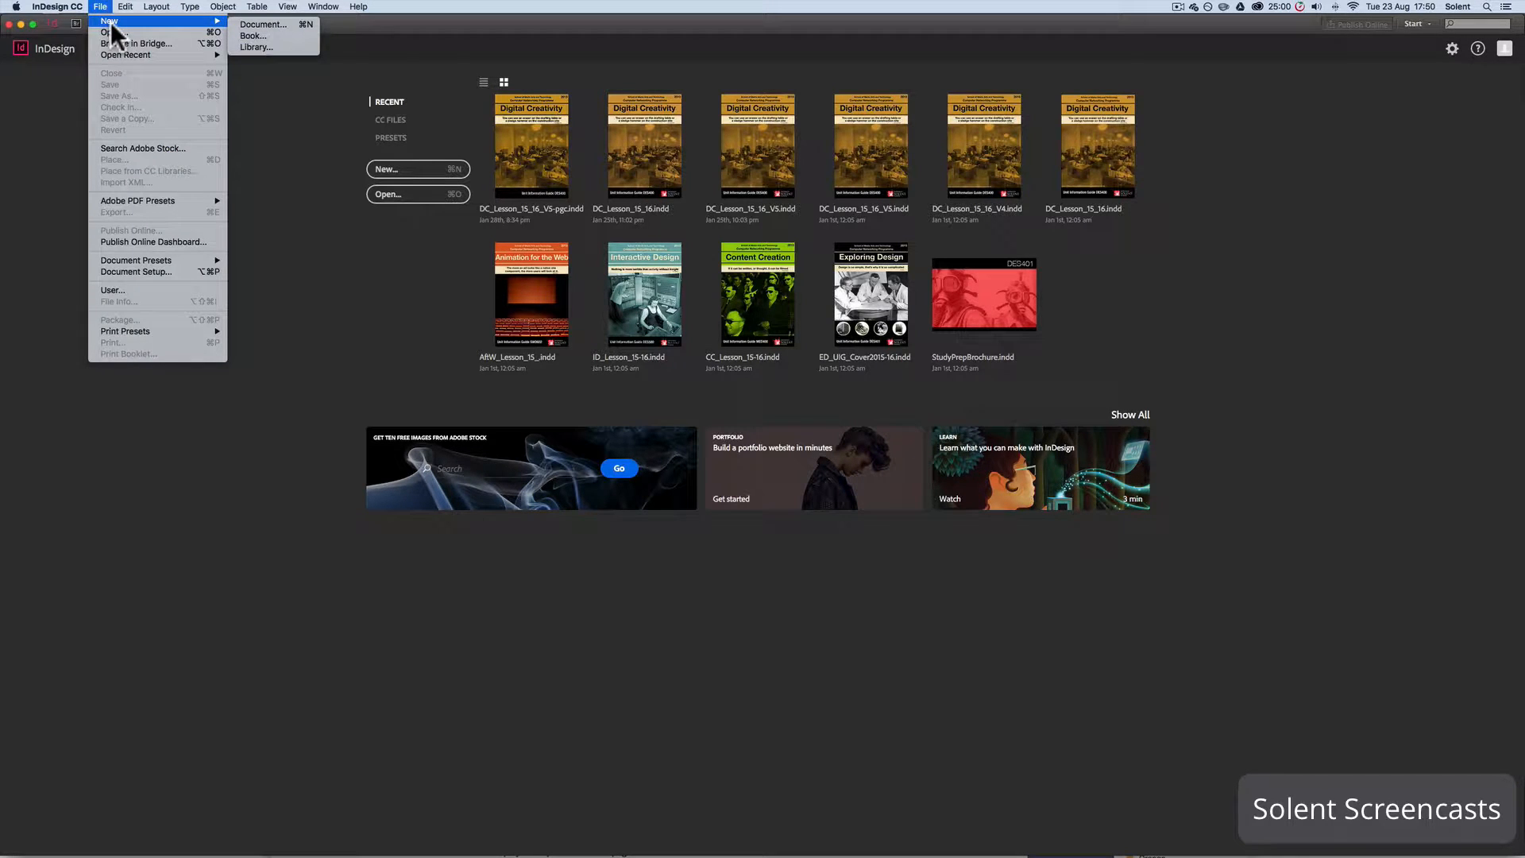
click(456, 144)
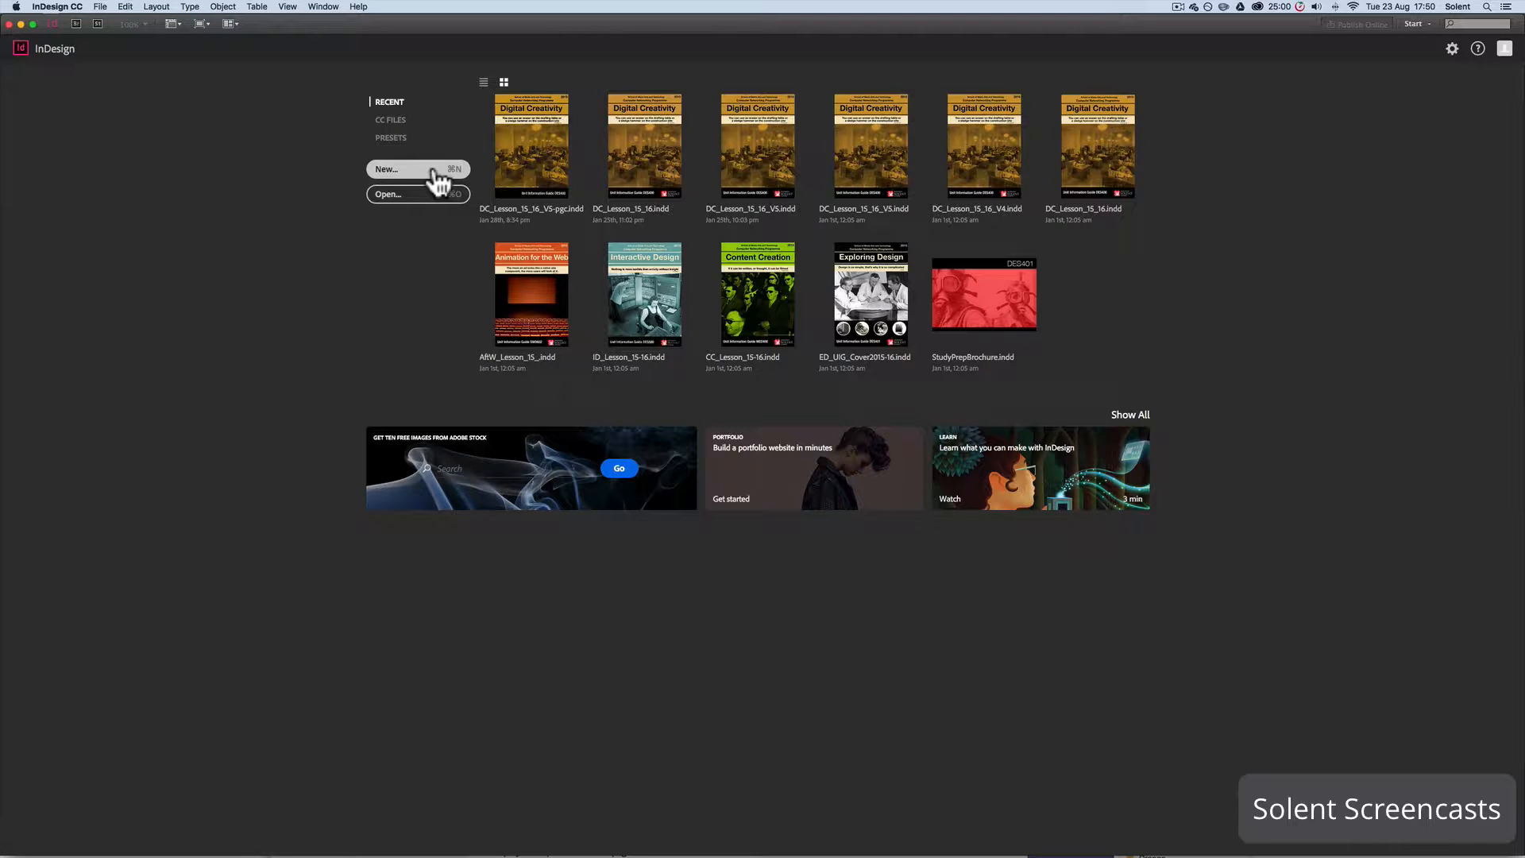
Start a new document, set its intent to Web and view the available web page sizes.
click(437, 179)
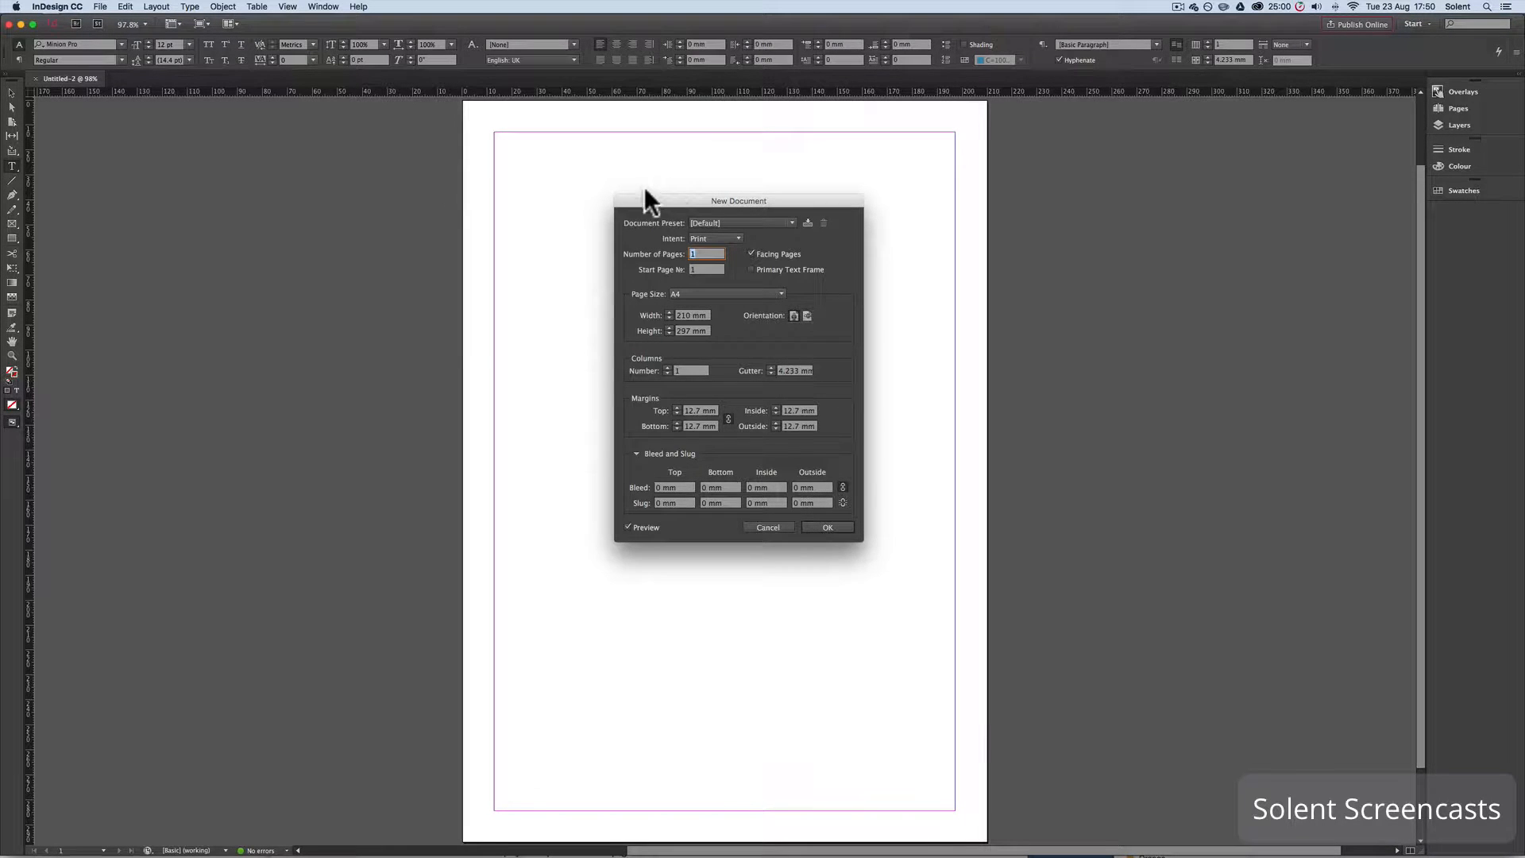
drag(646, 197, 628, 159)
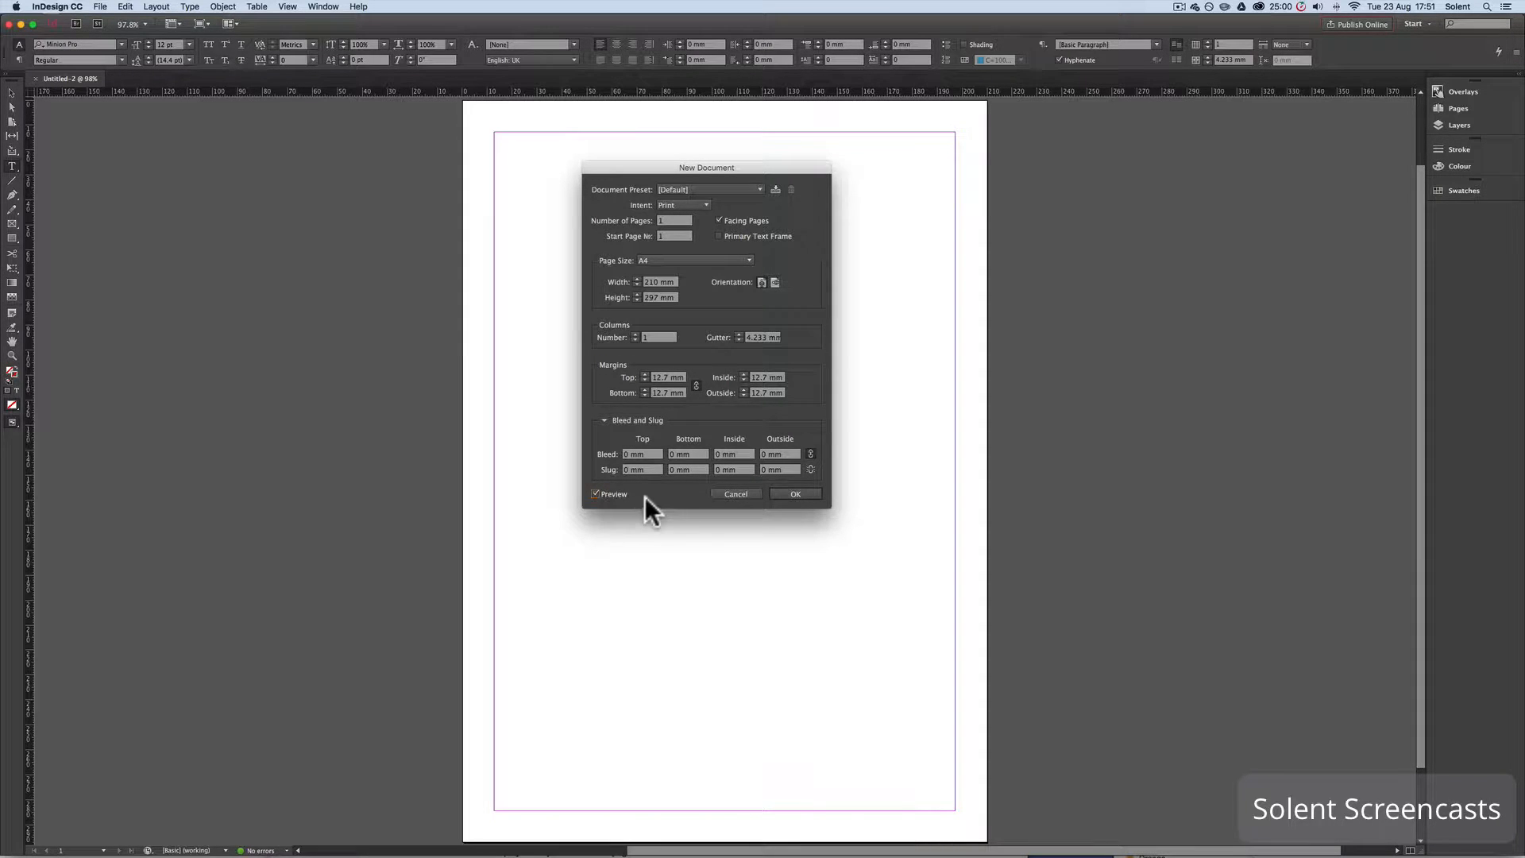
click(686, 205)
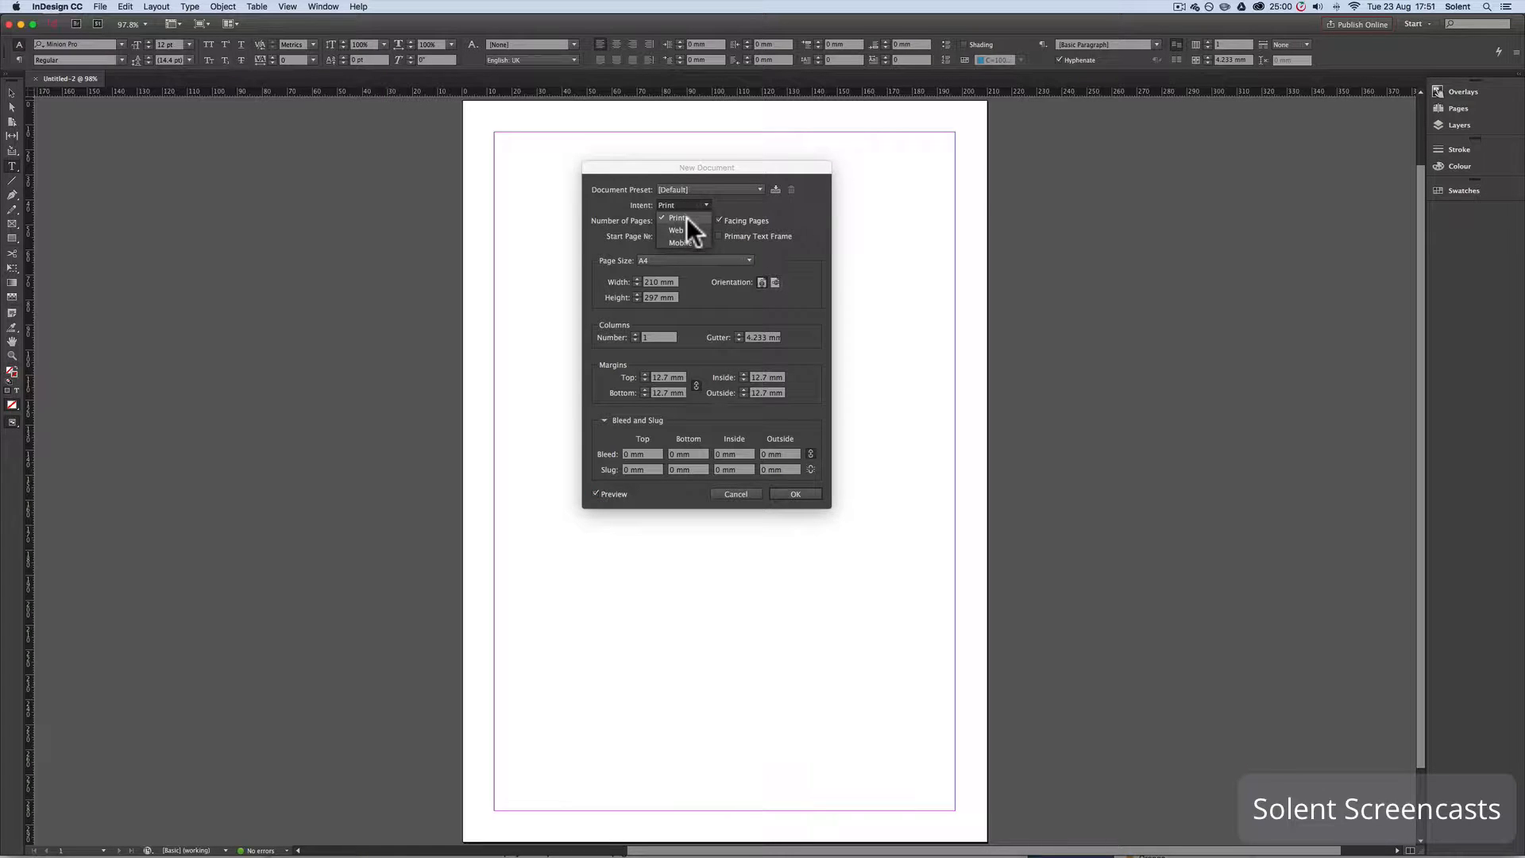
click(676, 230)
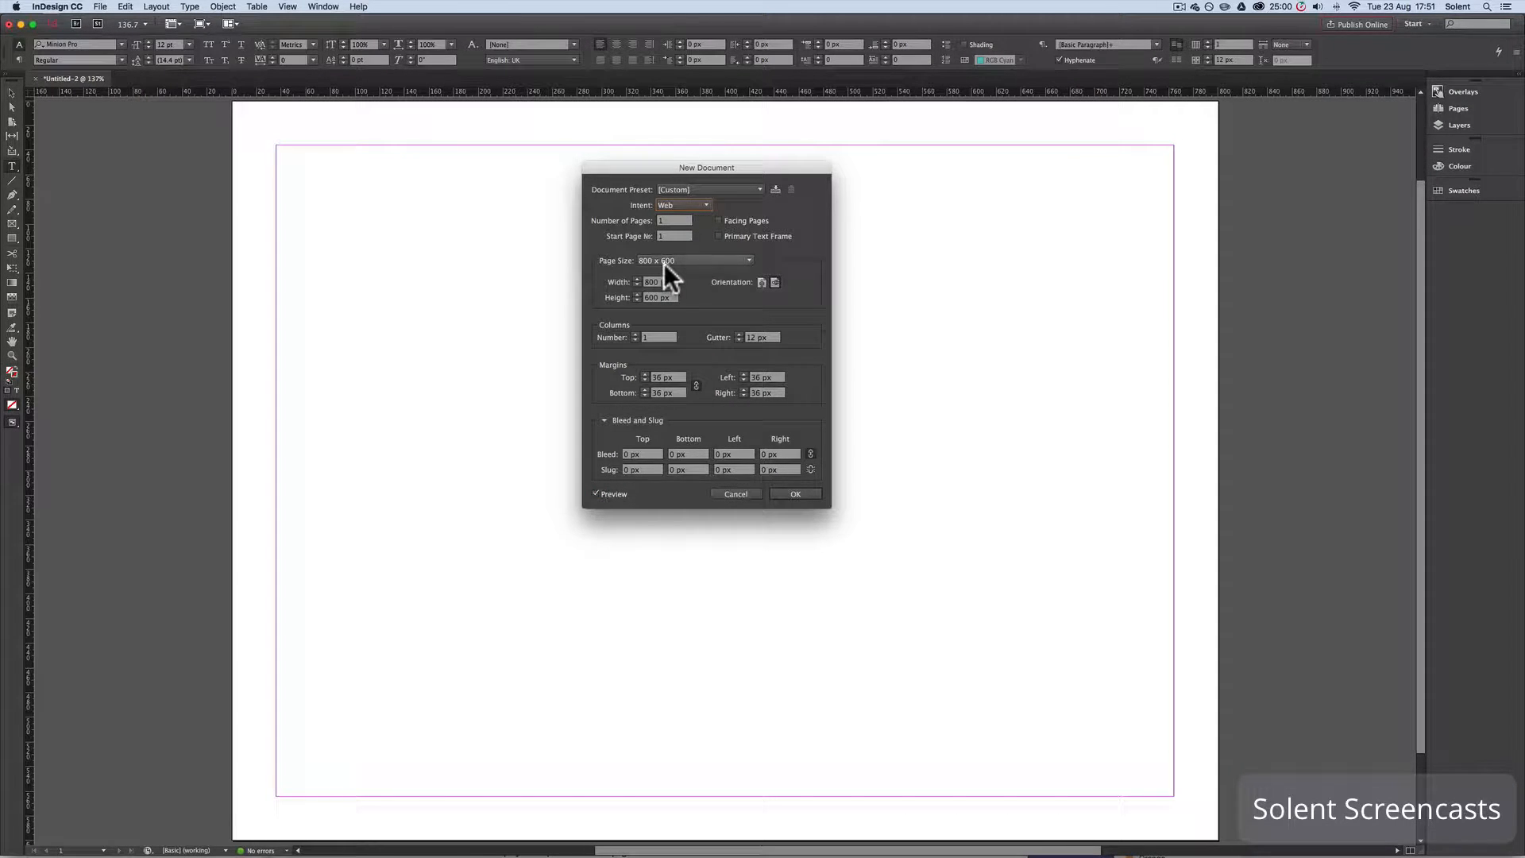
click(664, 261)
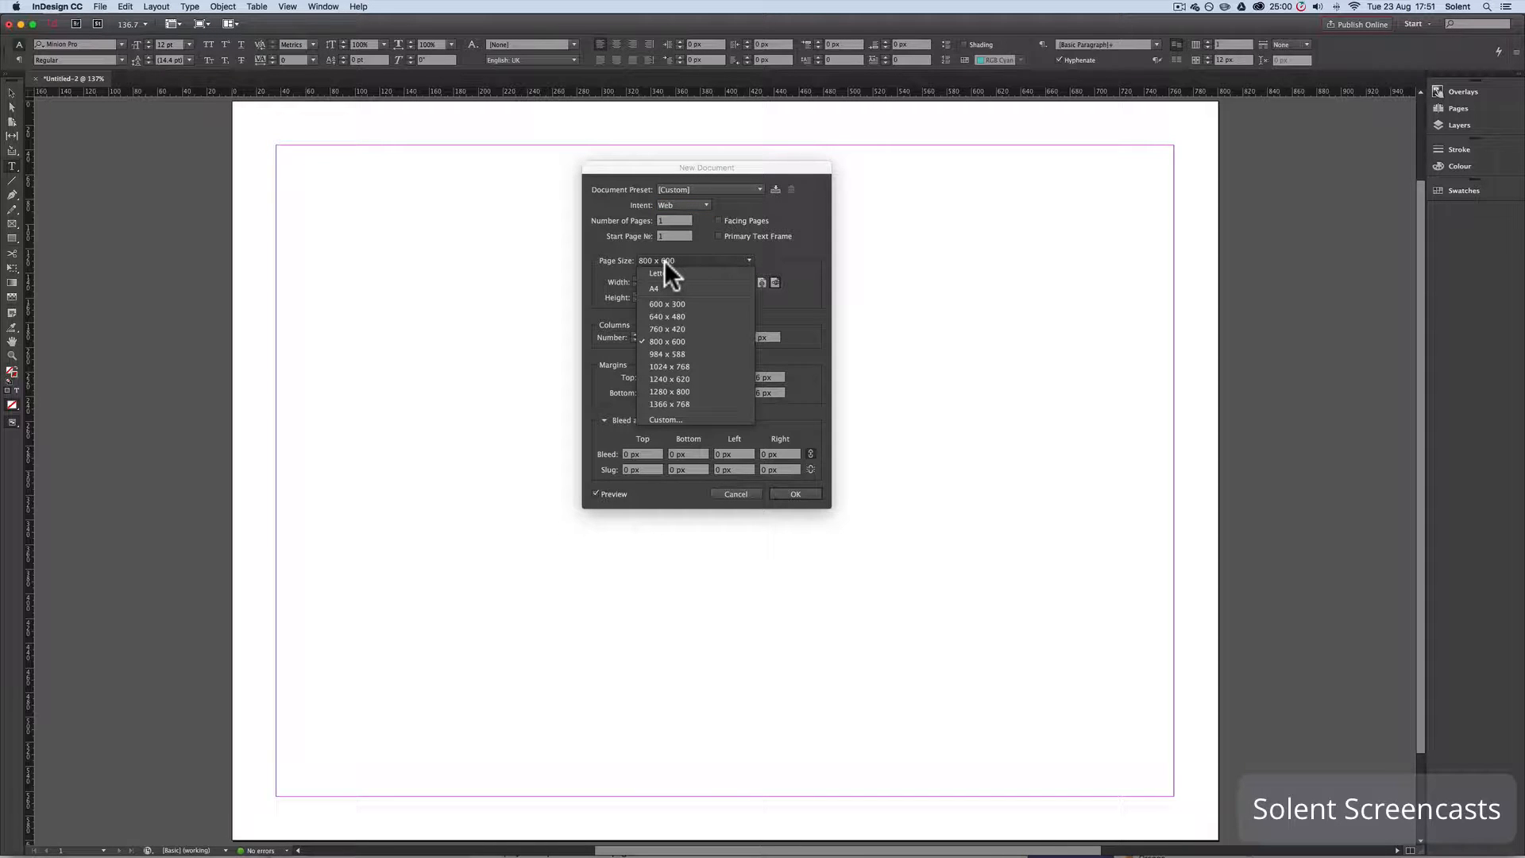
click(717, 236)
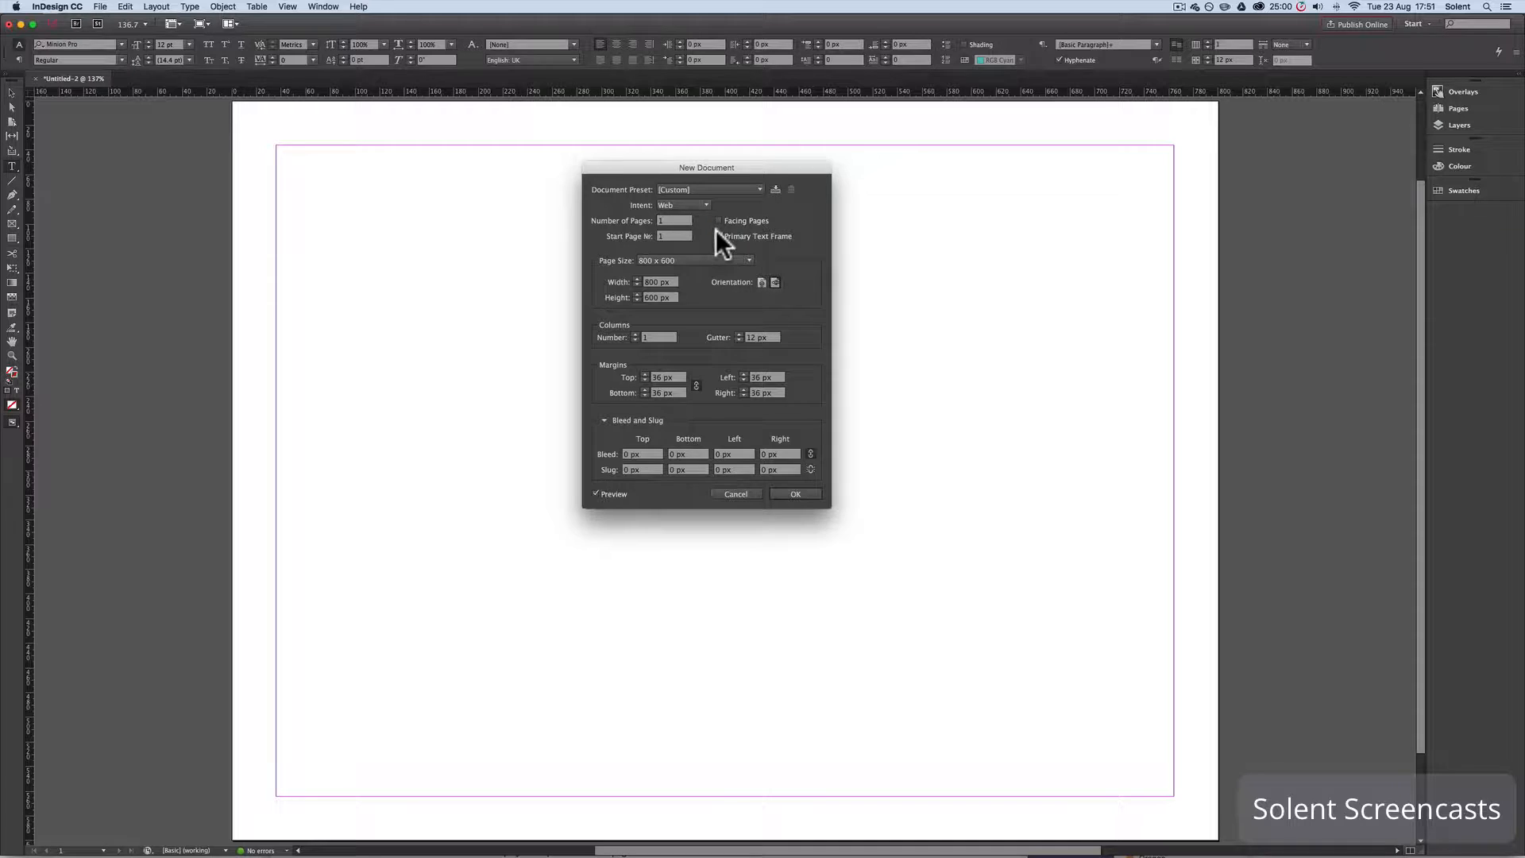
Switch the document intent to Mobile and look through the device page sizes.
click(695, 204)
click(683, 241)
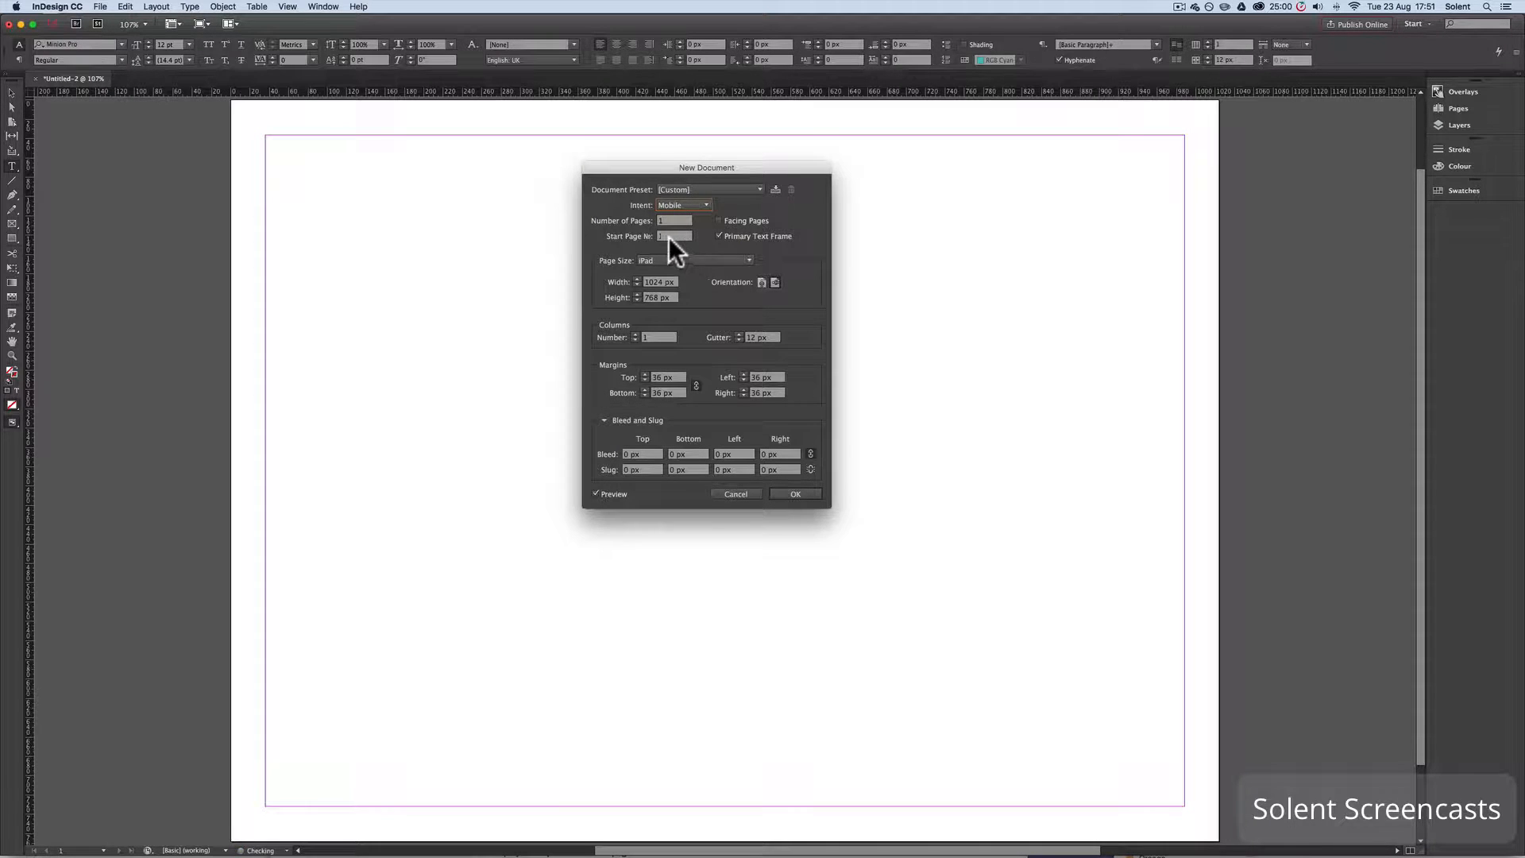
click(664, 261)
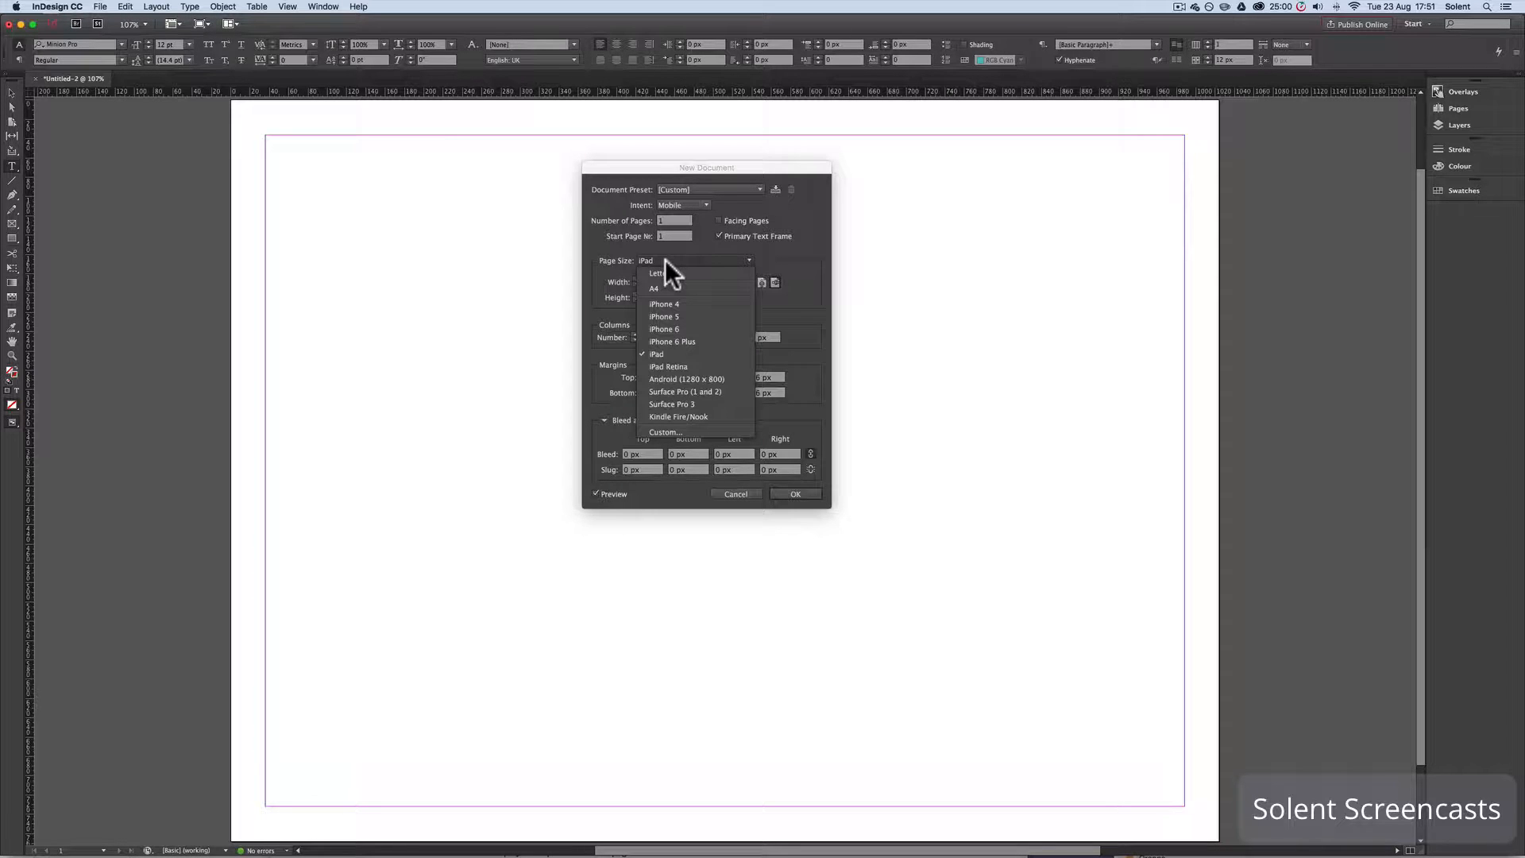
click(688, 246)
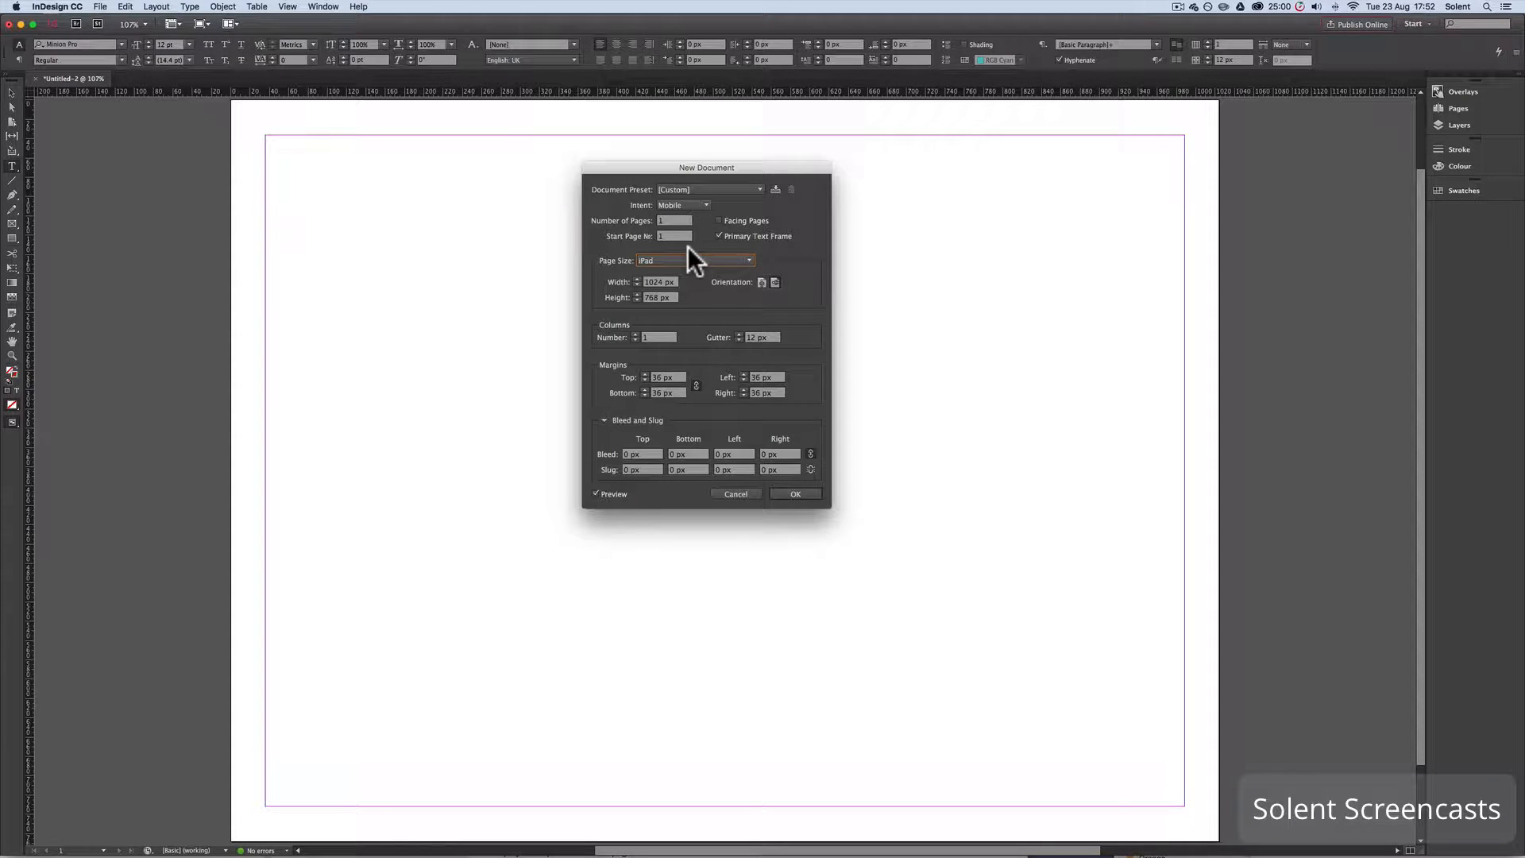
click(675, 259)
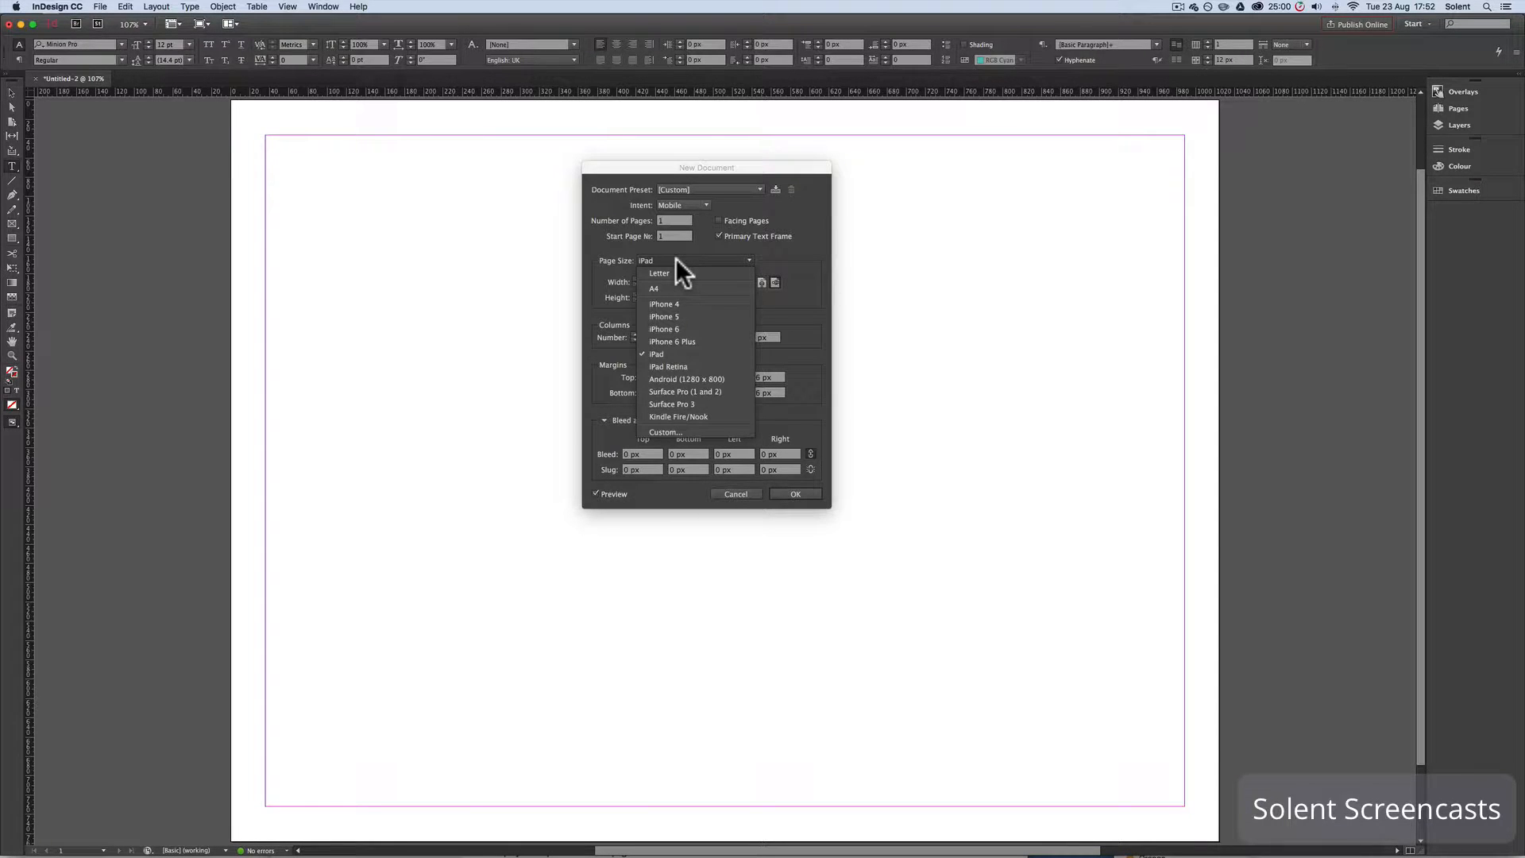
click(697, 203)
Set the document intent to Print with Facing Pages off, keeping A4 as the page size.
click(697, 203)
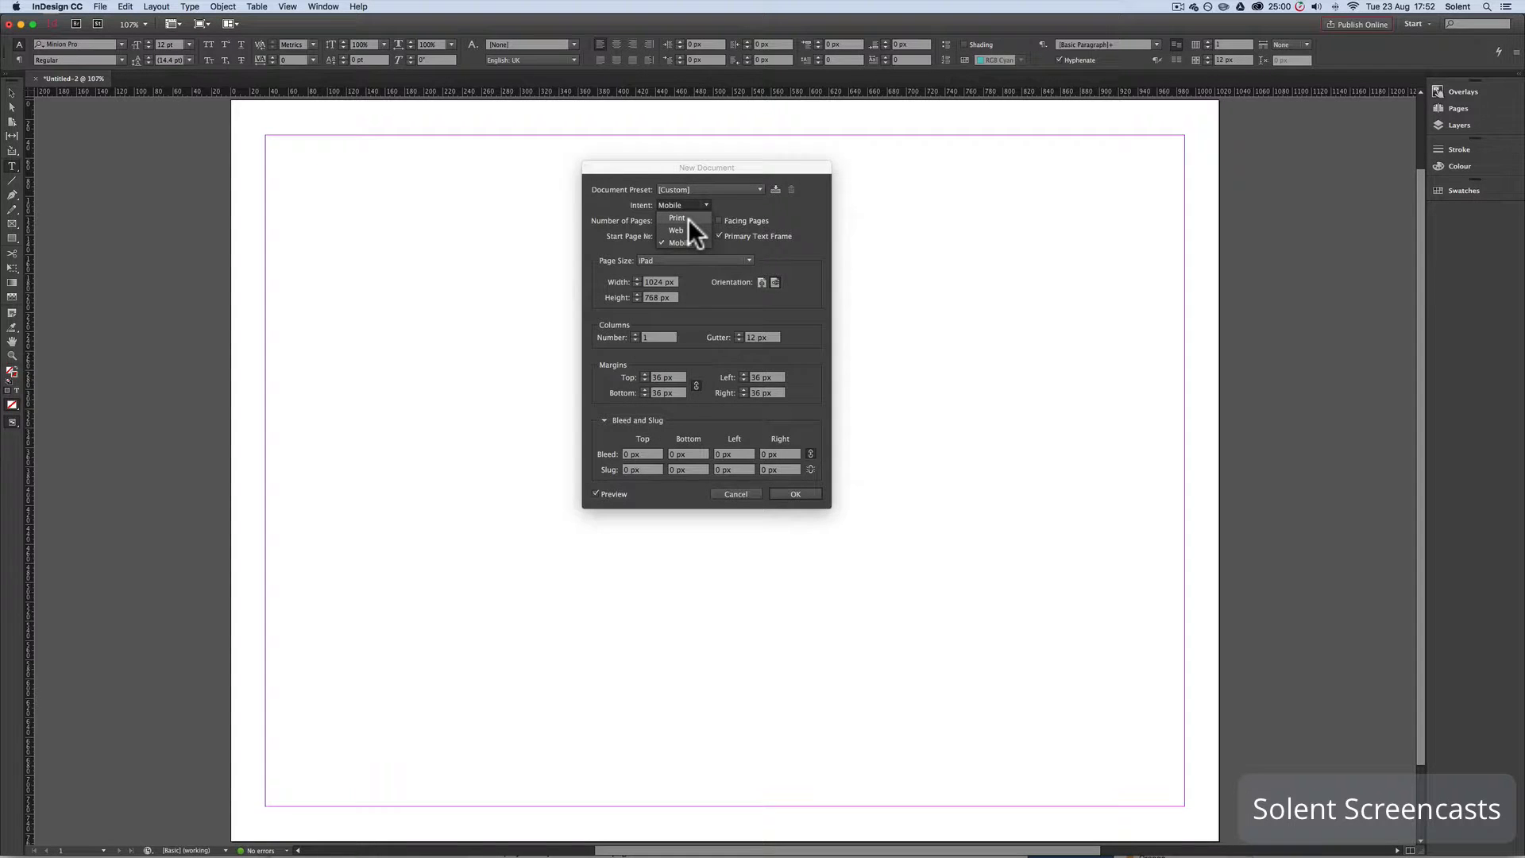
click(688, 217)
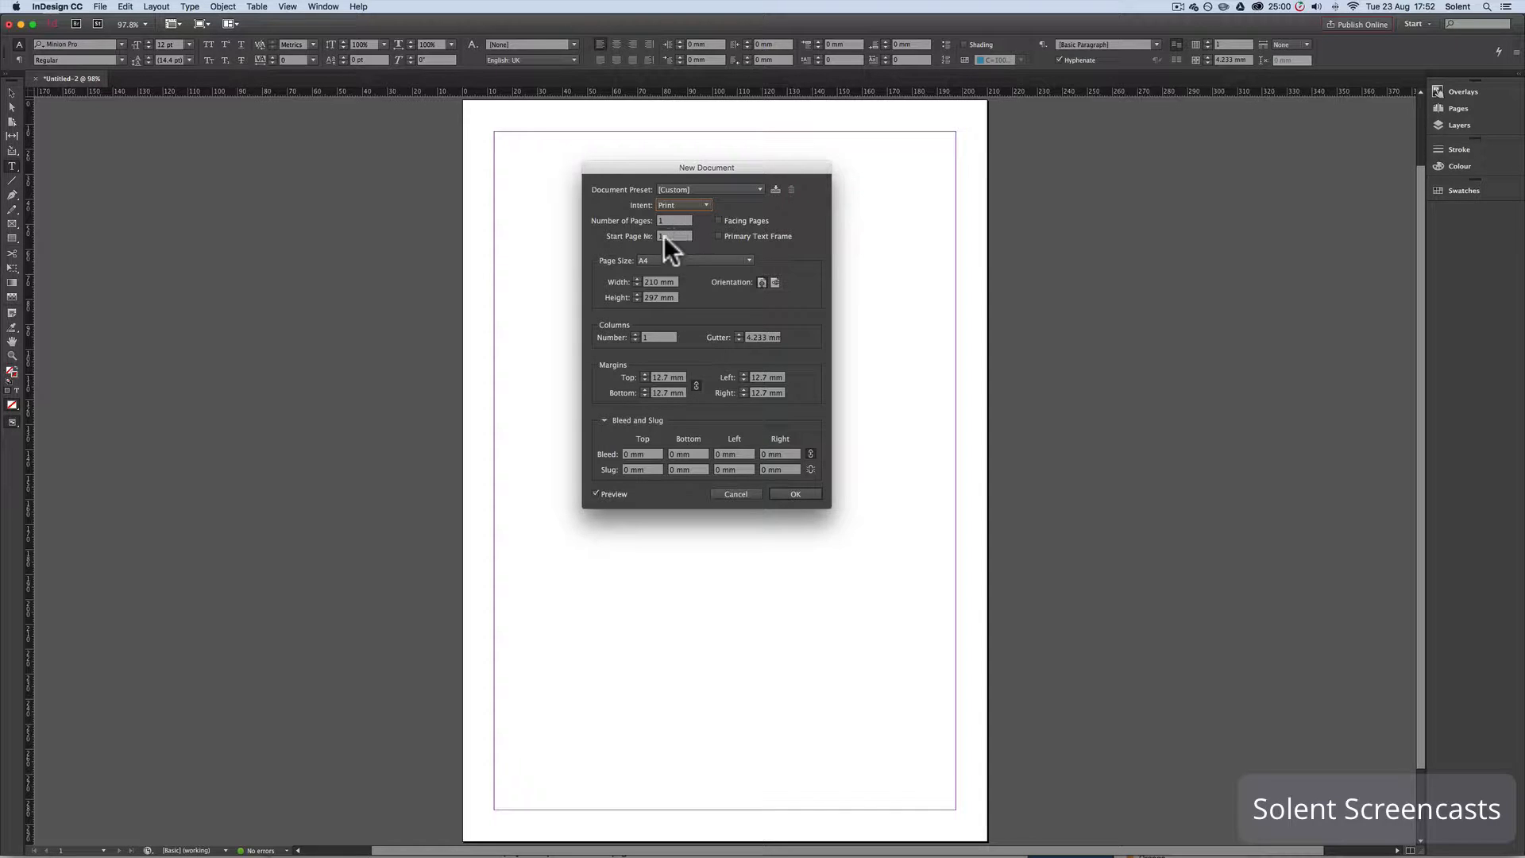
click(718, 220)
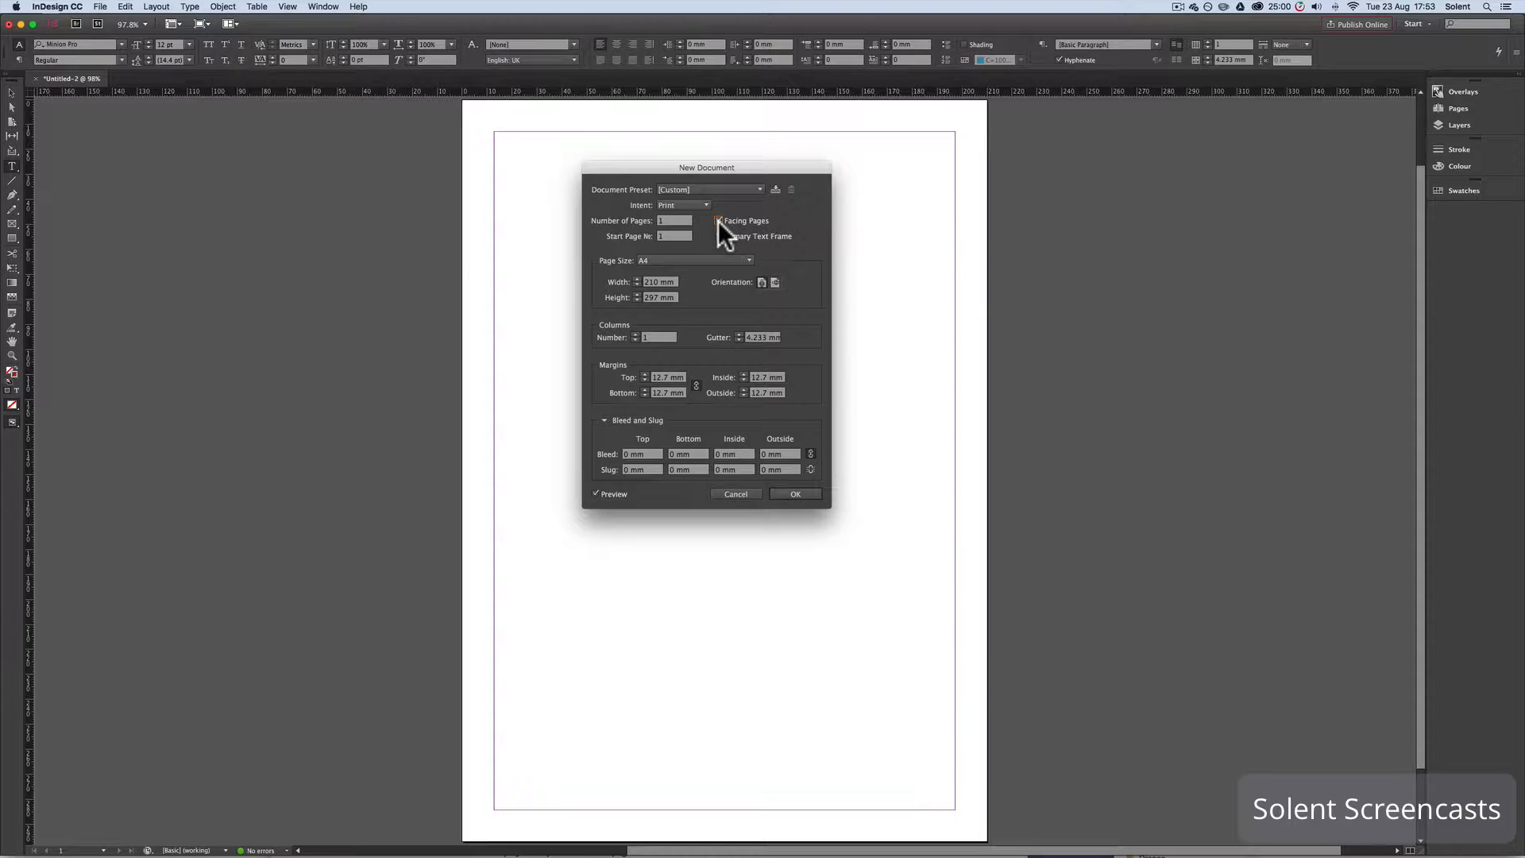
click(717, 221)
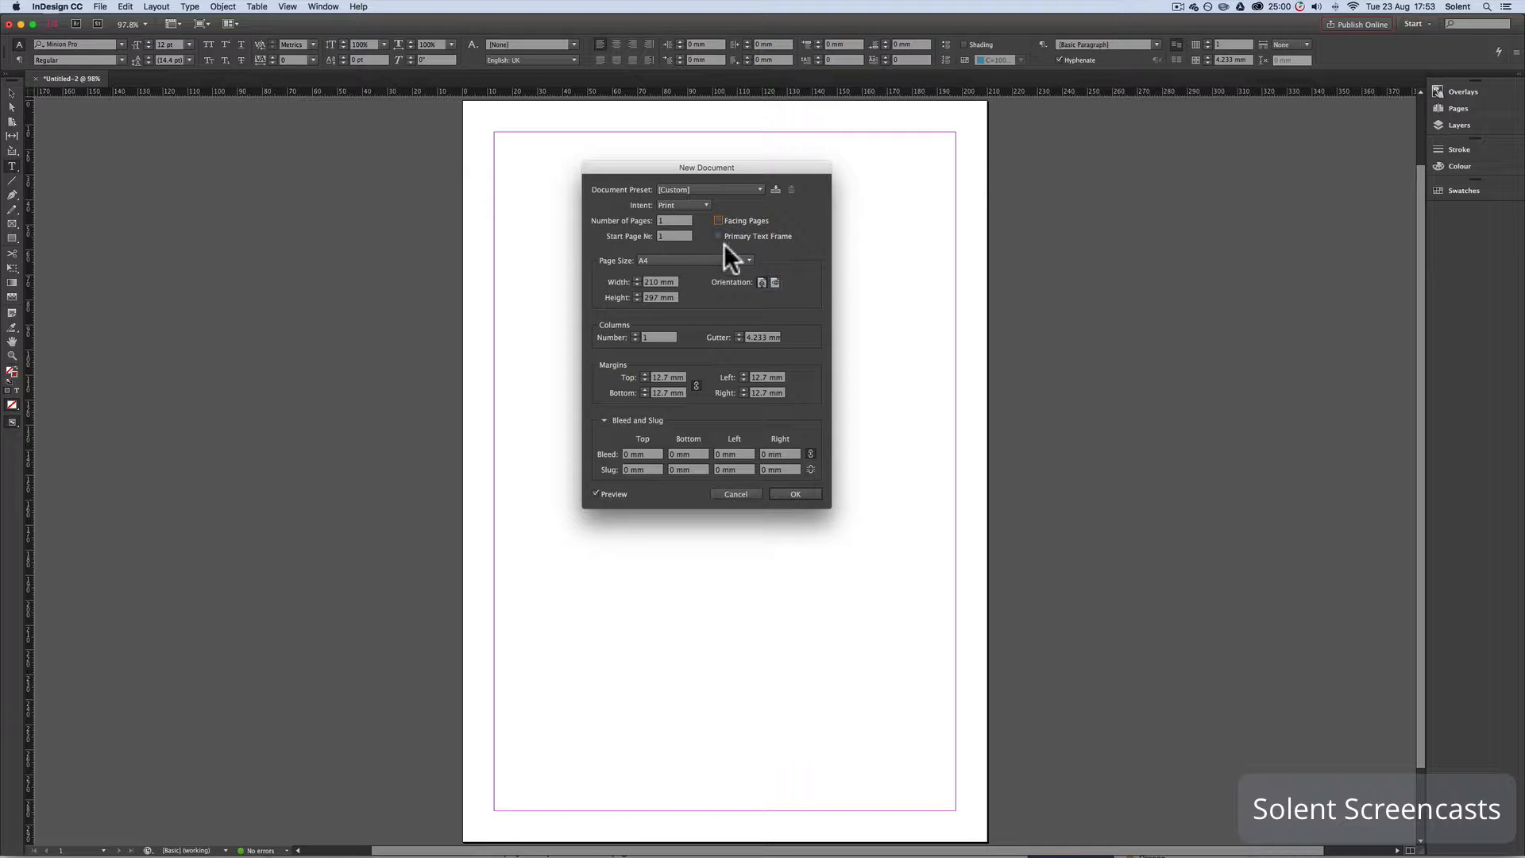
click(704, 259)
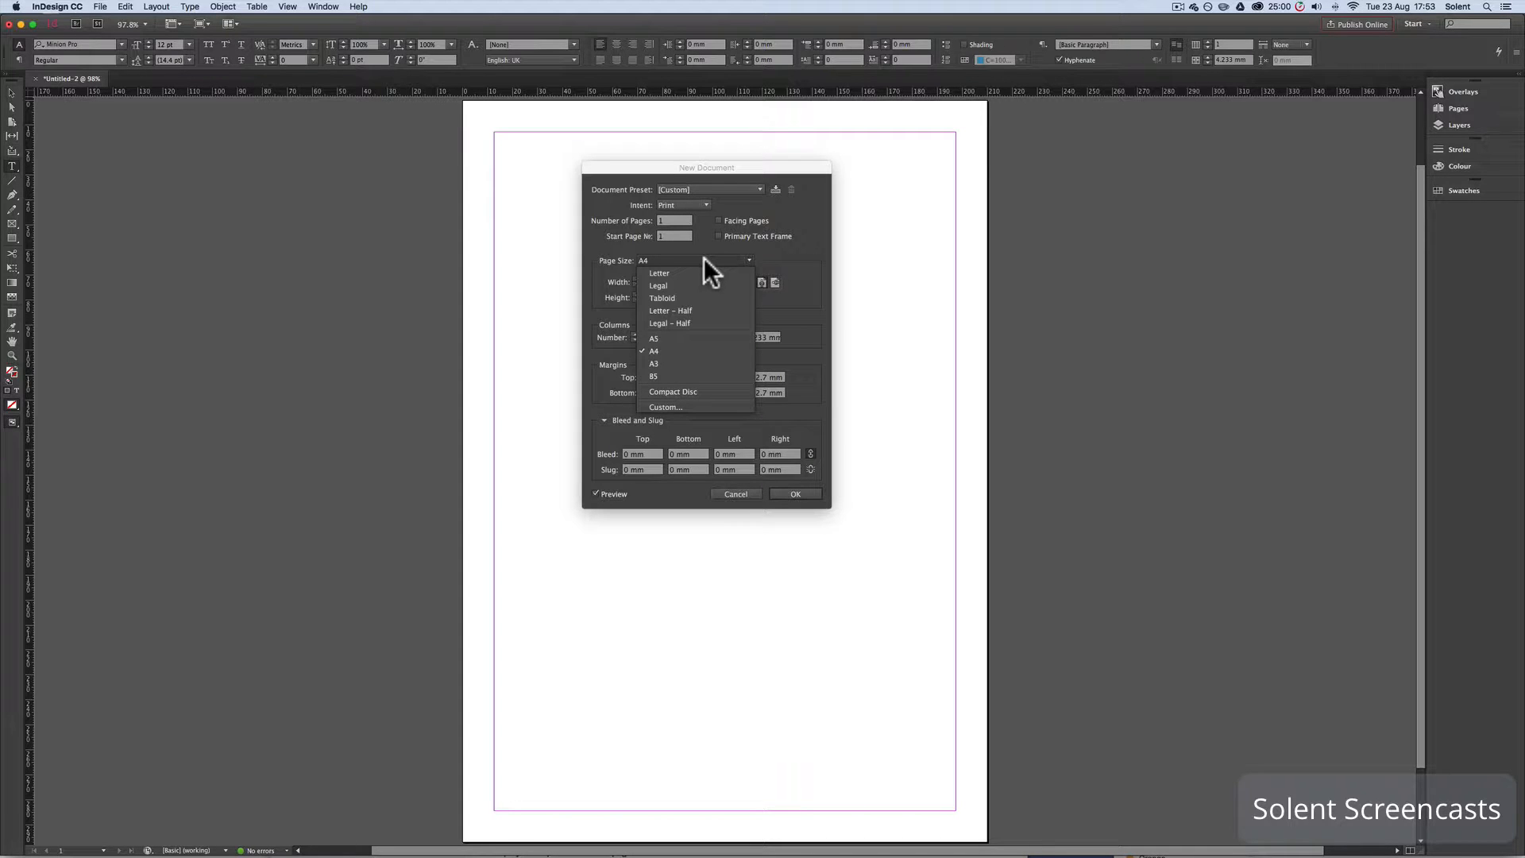
click(707, 232)
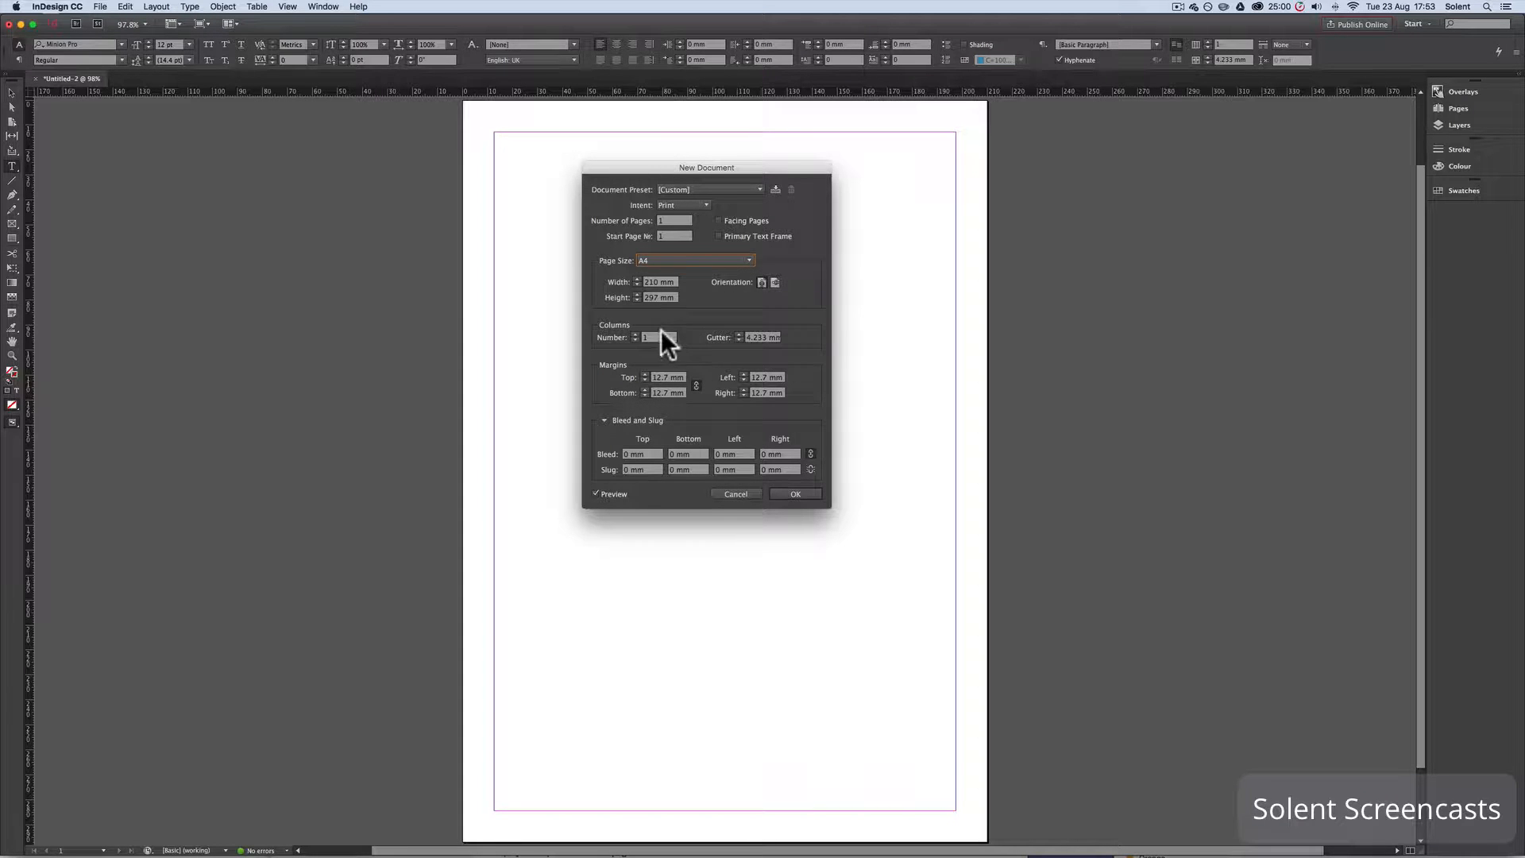
Set the page layout to 3 columns with an 11 mm gutter.
click(634, 333)
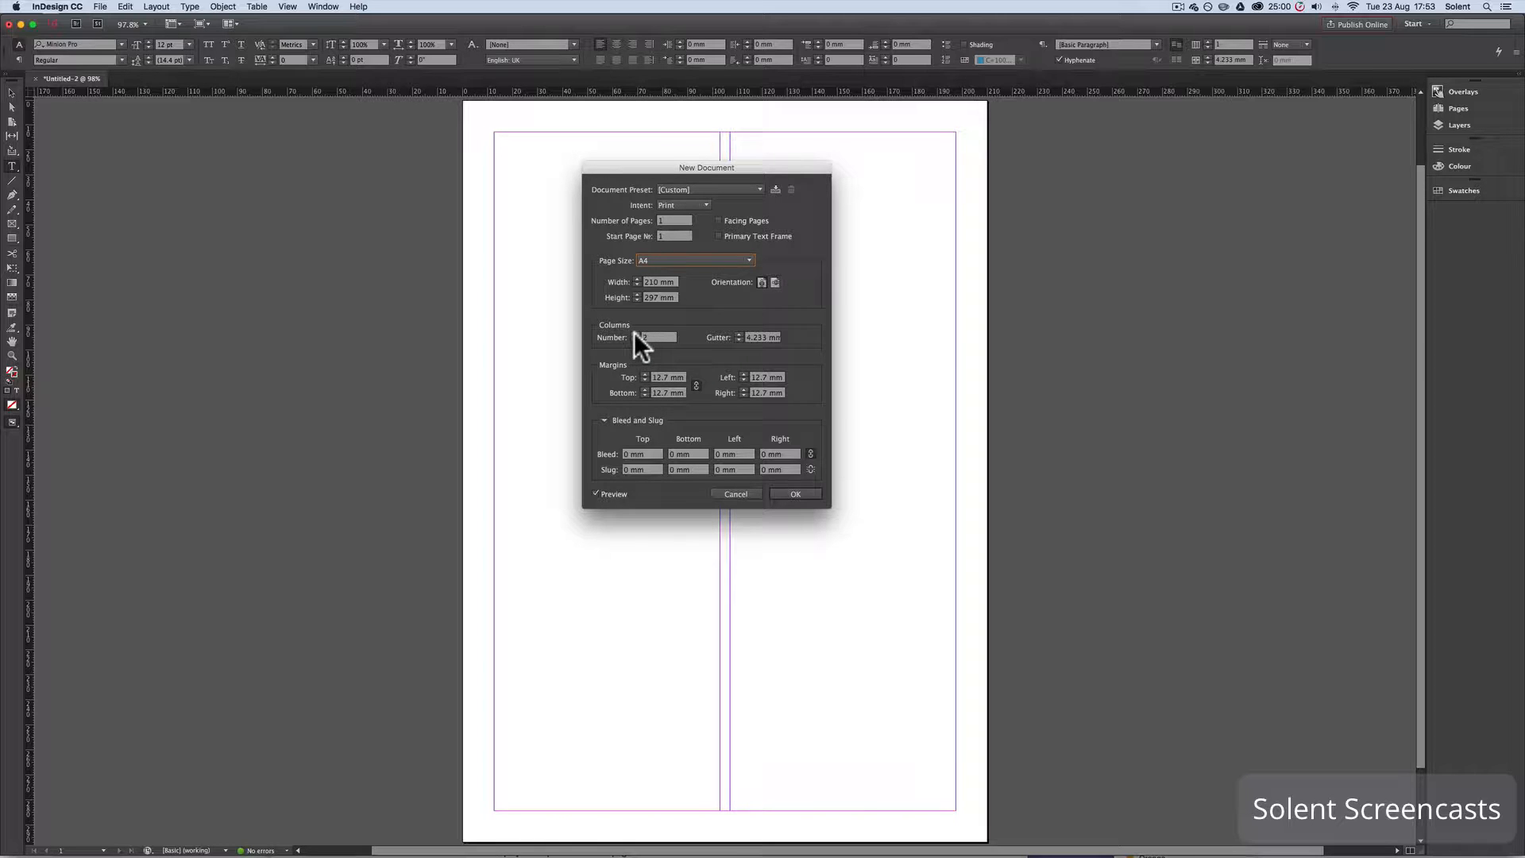
drag(656, 168, 942, 175)
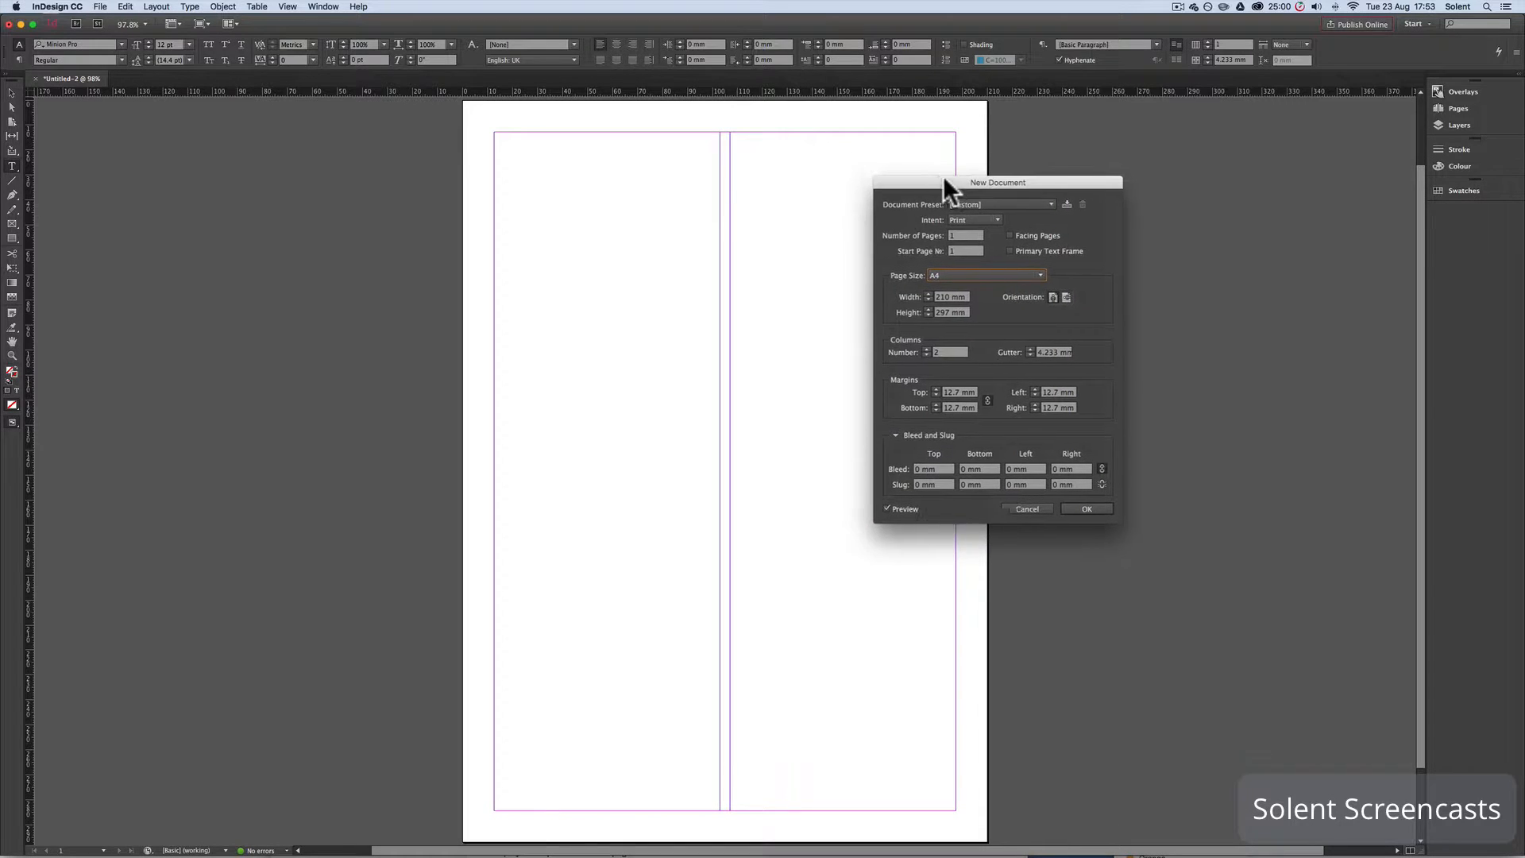
click(922, 338)
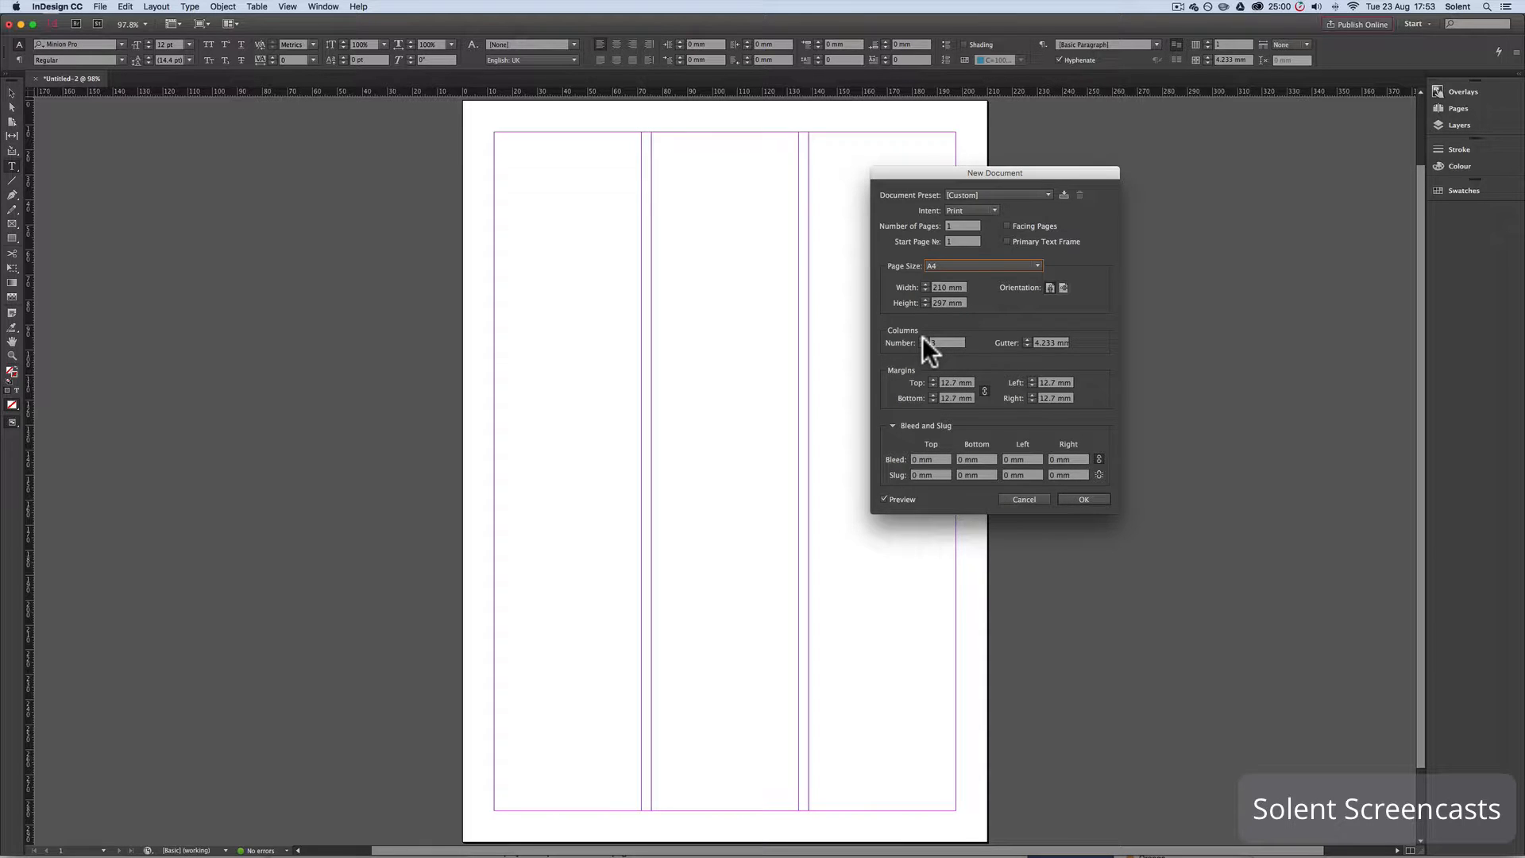
click(1026, 338)
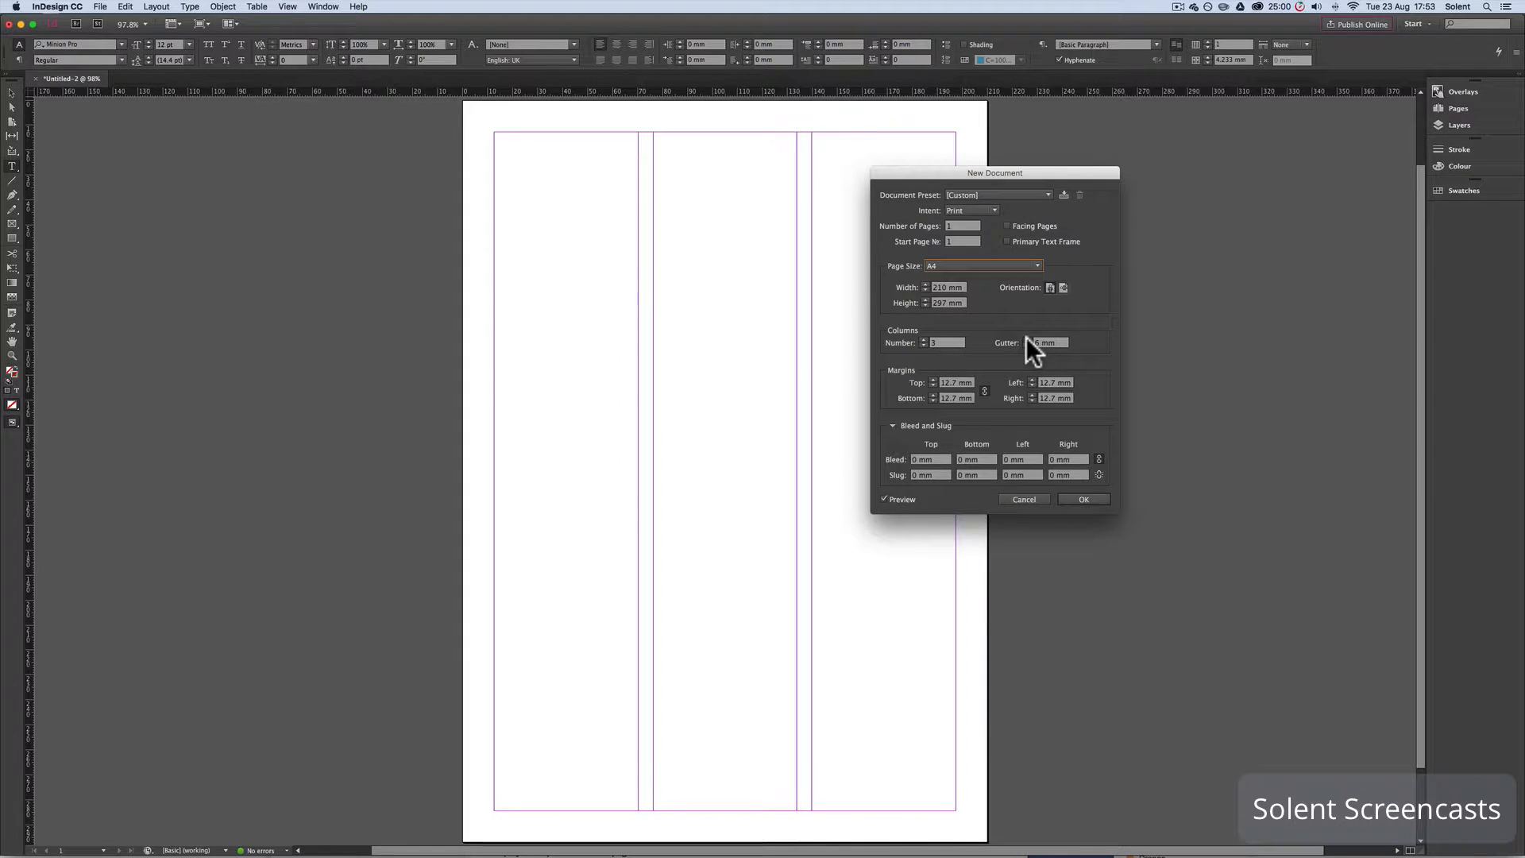
click(1026, 338)
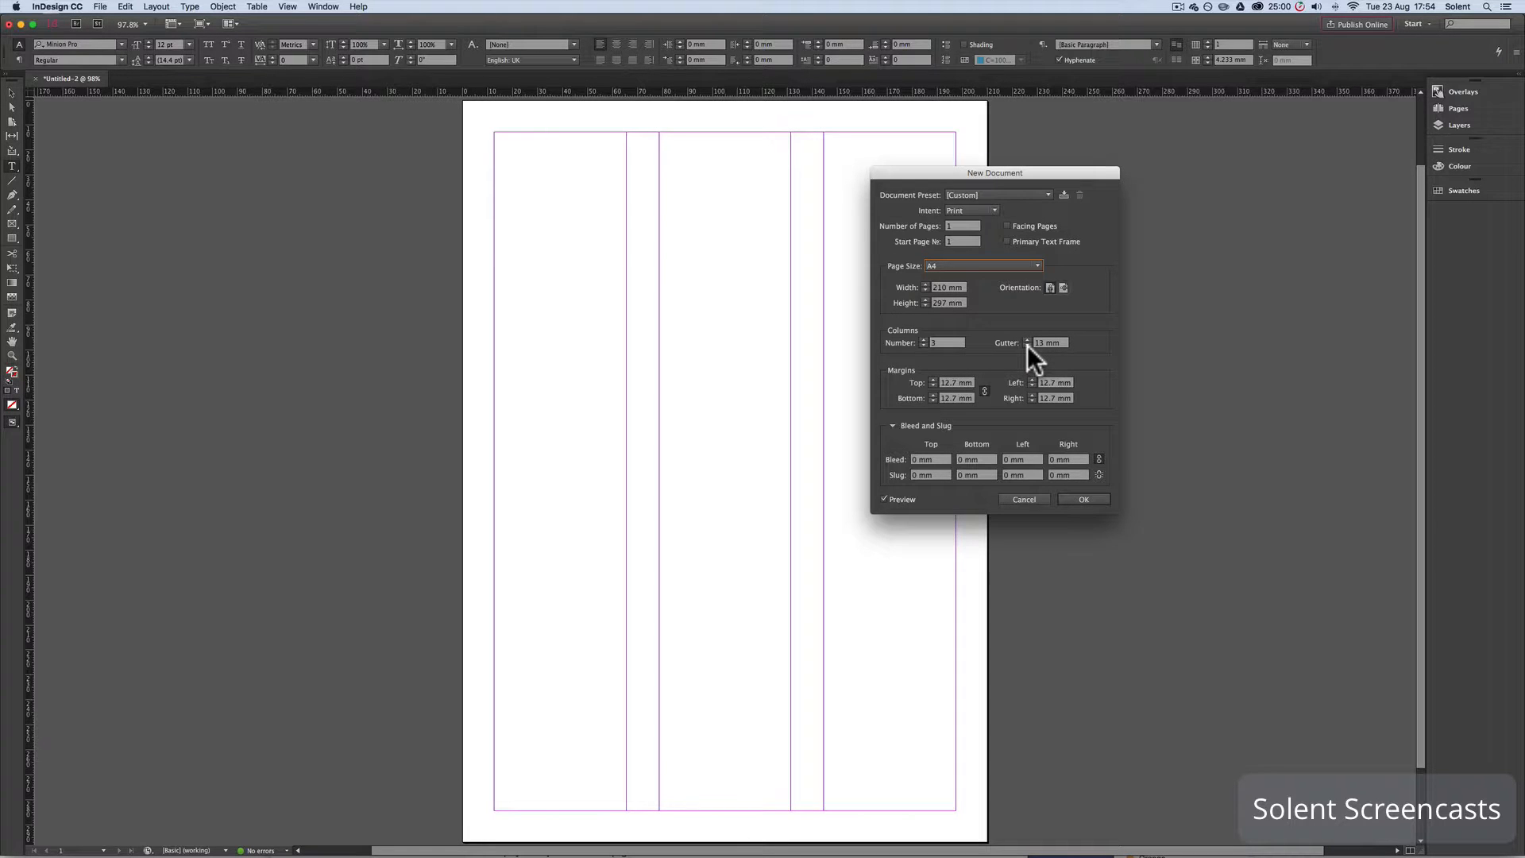
click(1027, 345)
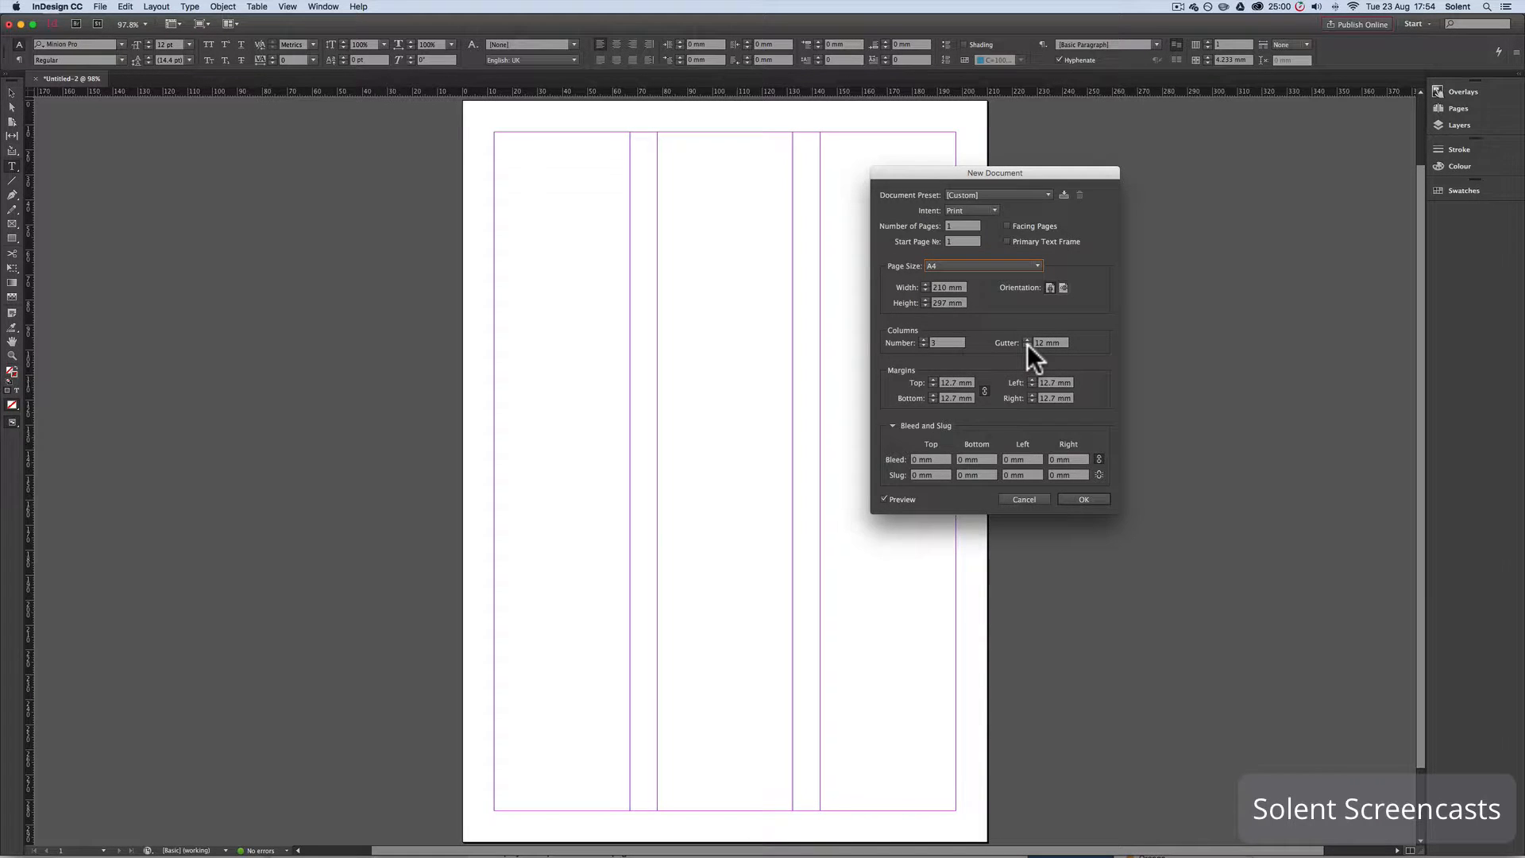
Increase all four linked page margins to 16 mm.
click(932, 378)
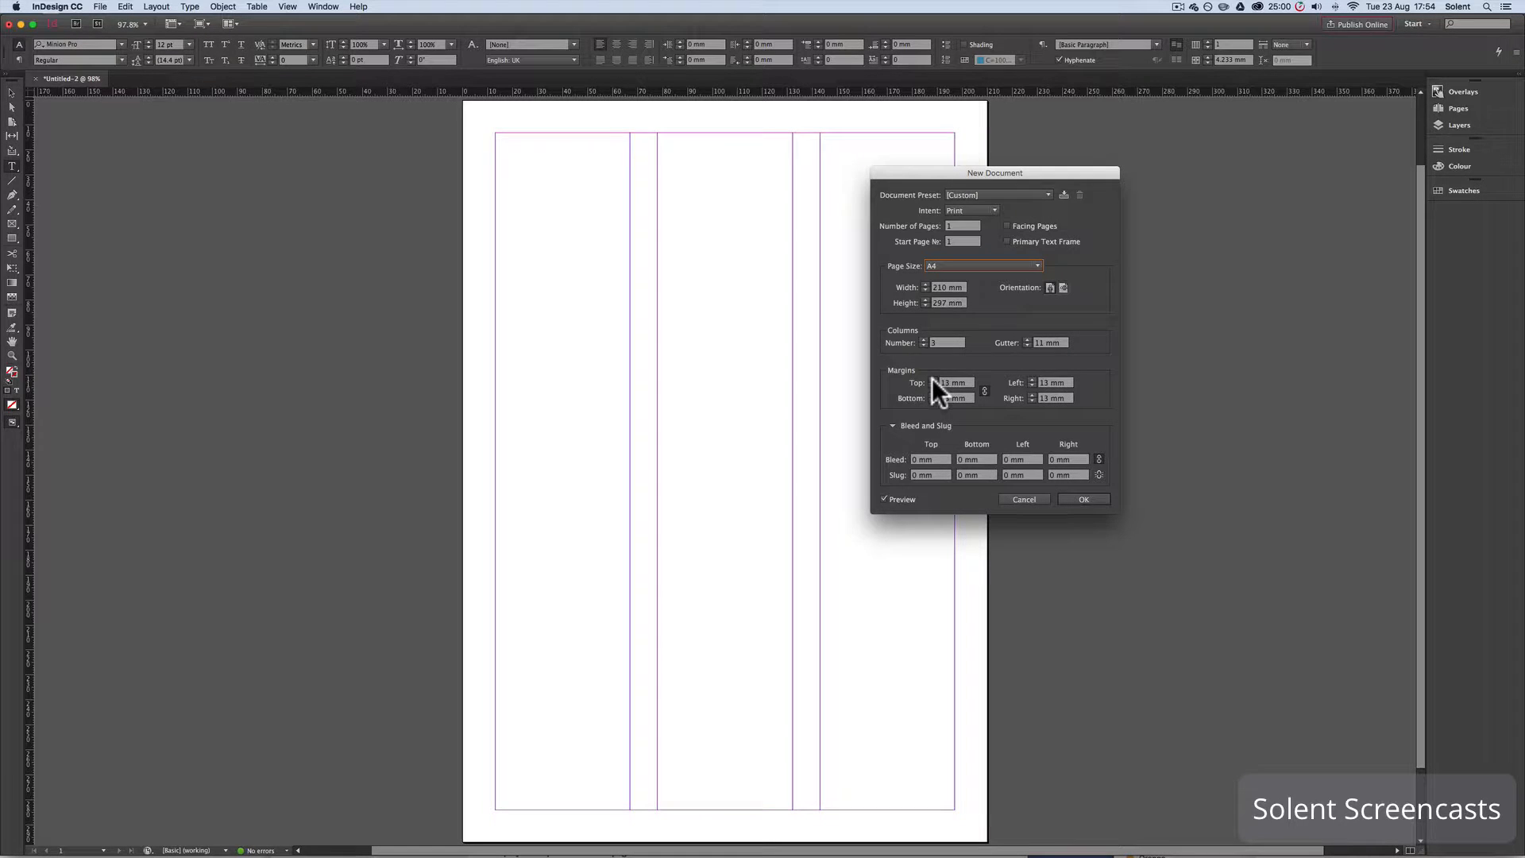
click(931, 378)
click(931, 378)
click(932, 378)
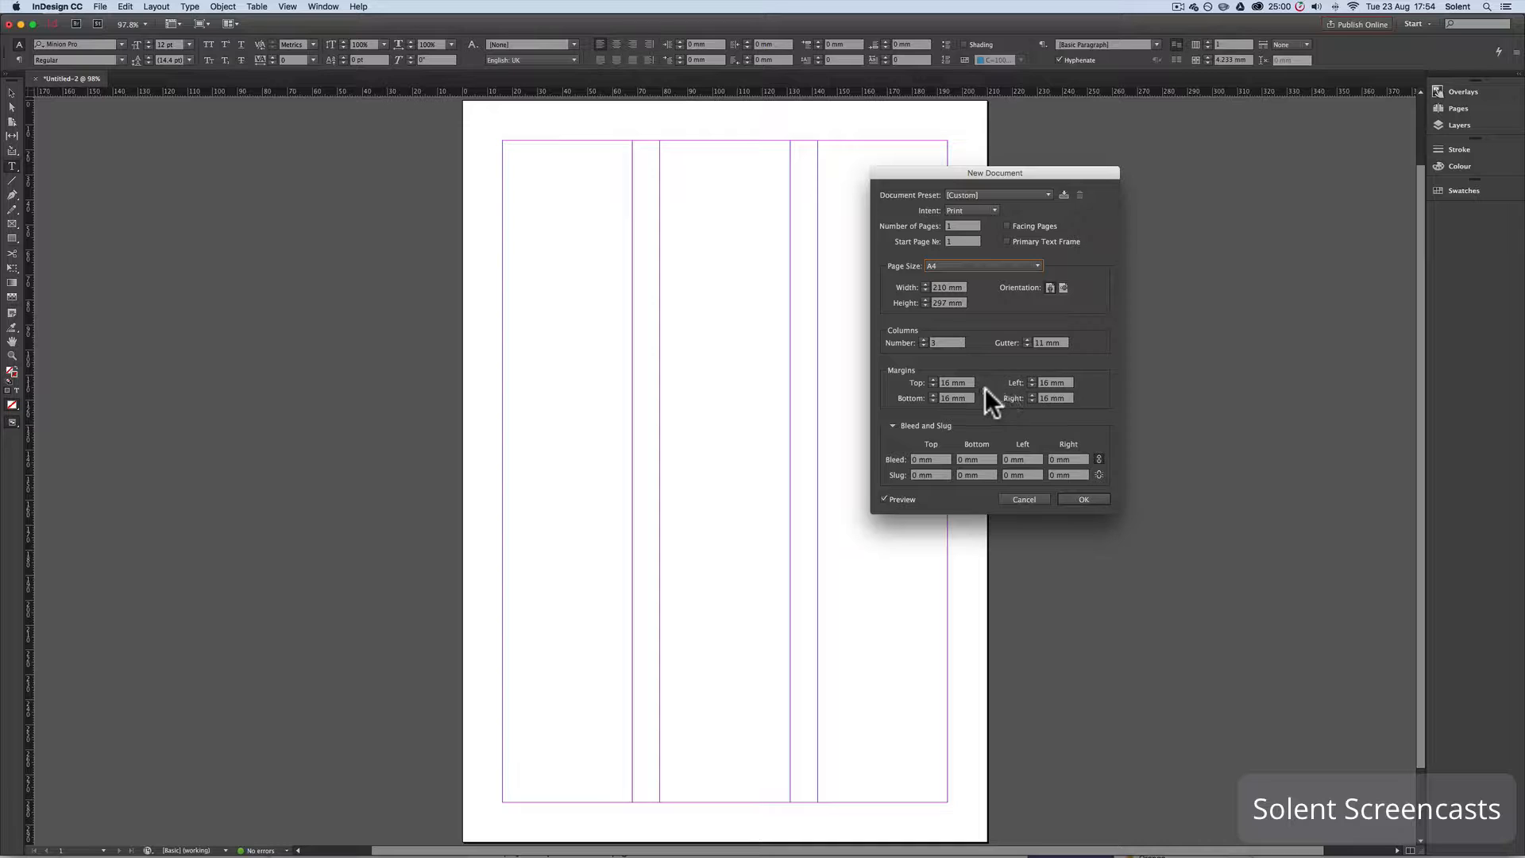
Unlink the margins, set the top margin to 18 mm, and relink all four margins at 18 mm.
click(985, 389)
click(931, 378)
click(931, 379)
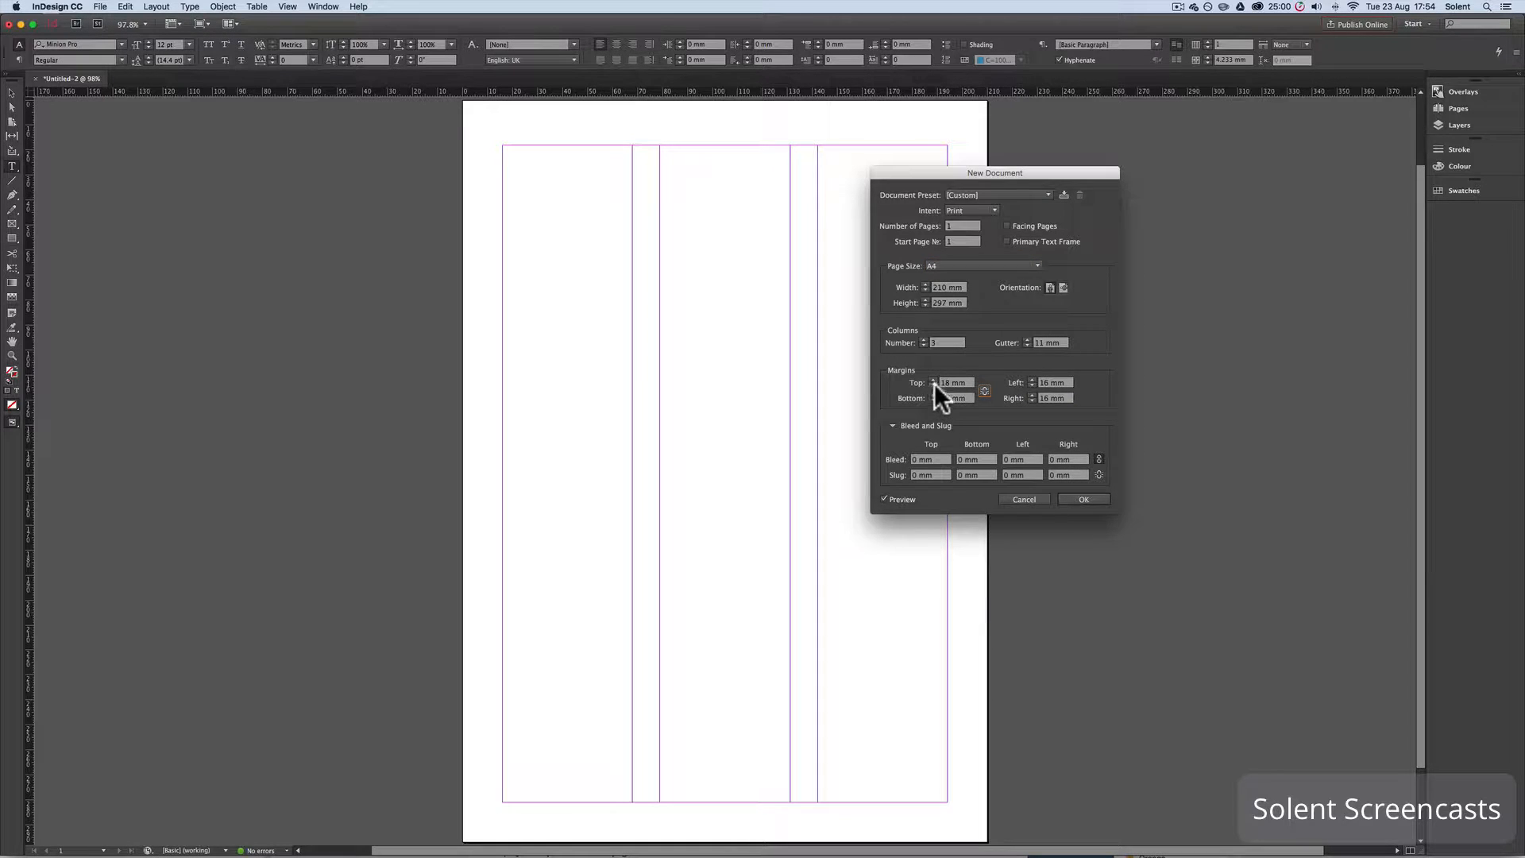
click(985, 389)
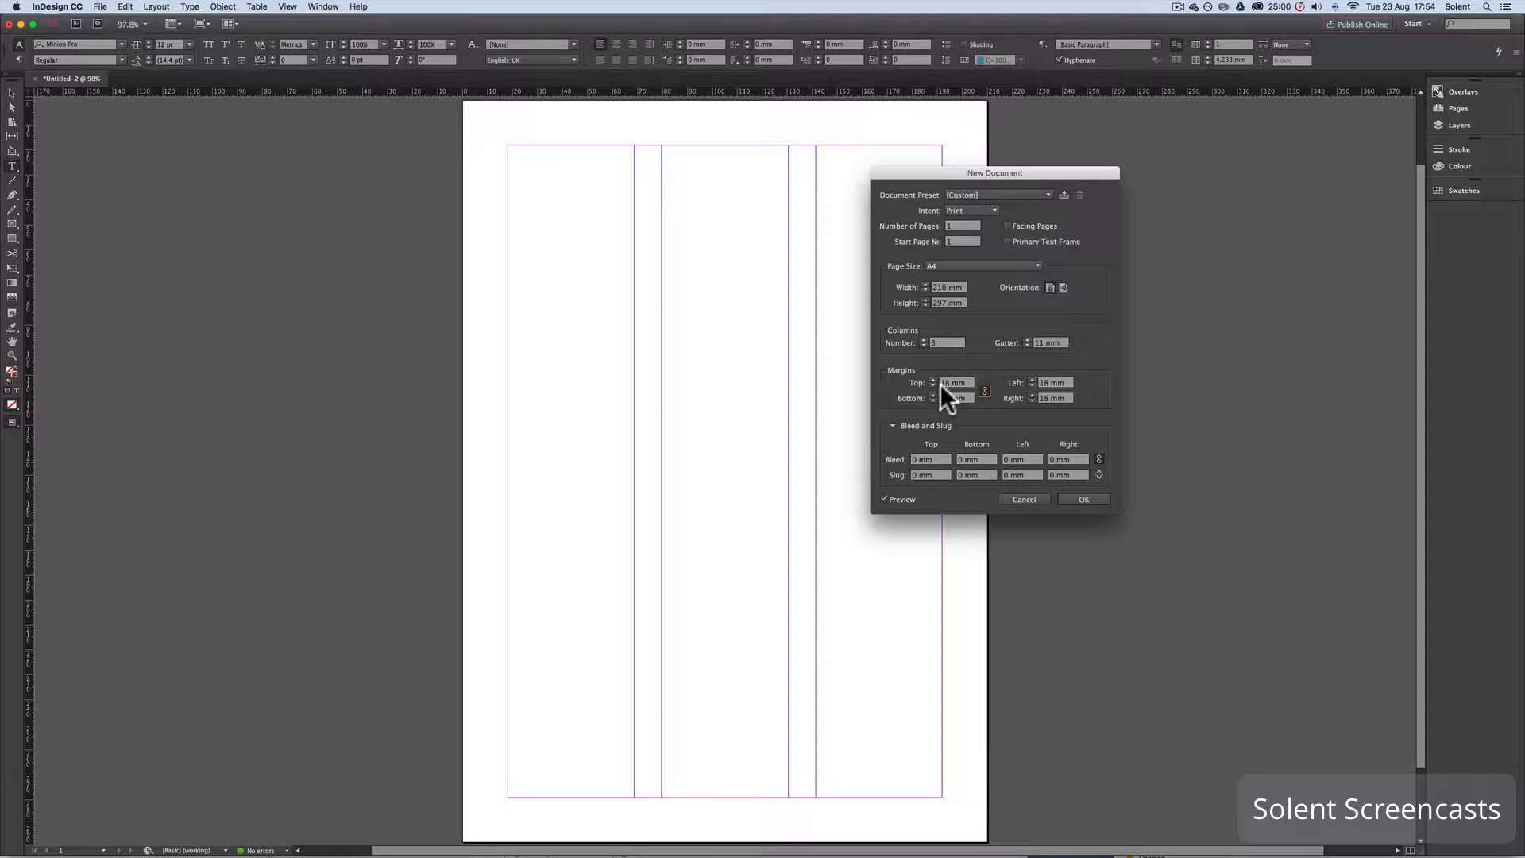
Set the document bleed to 3 mm on all four sides.
click(893, 425)
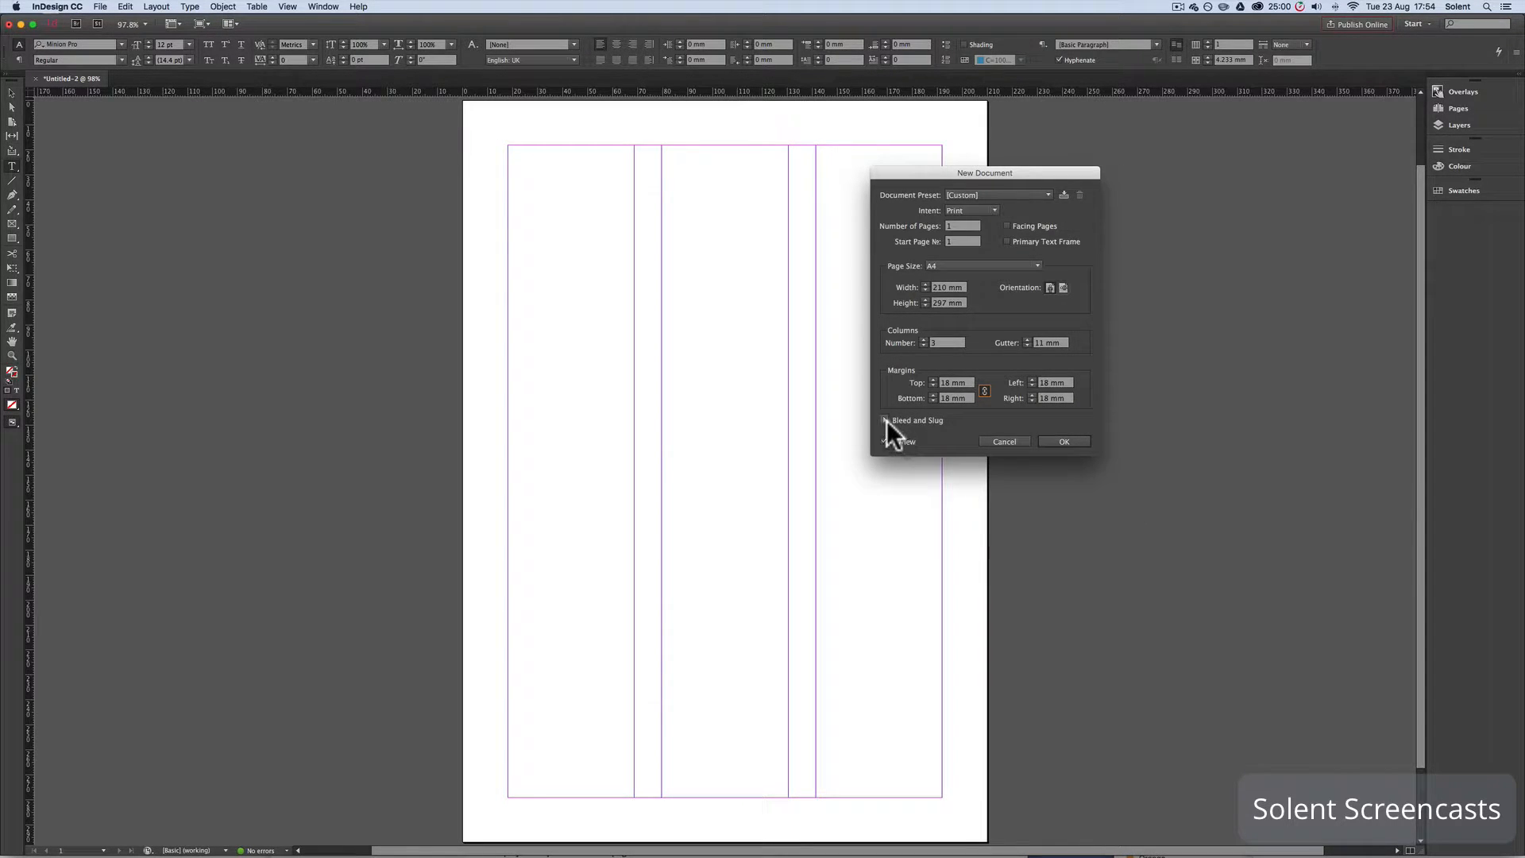
click(886, 421)
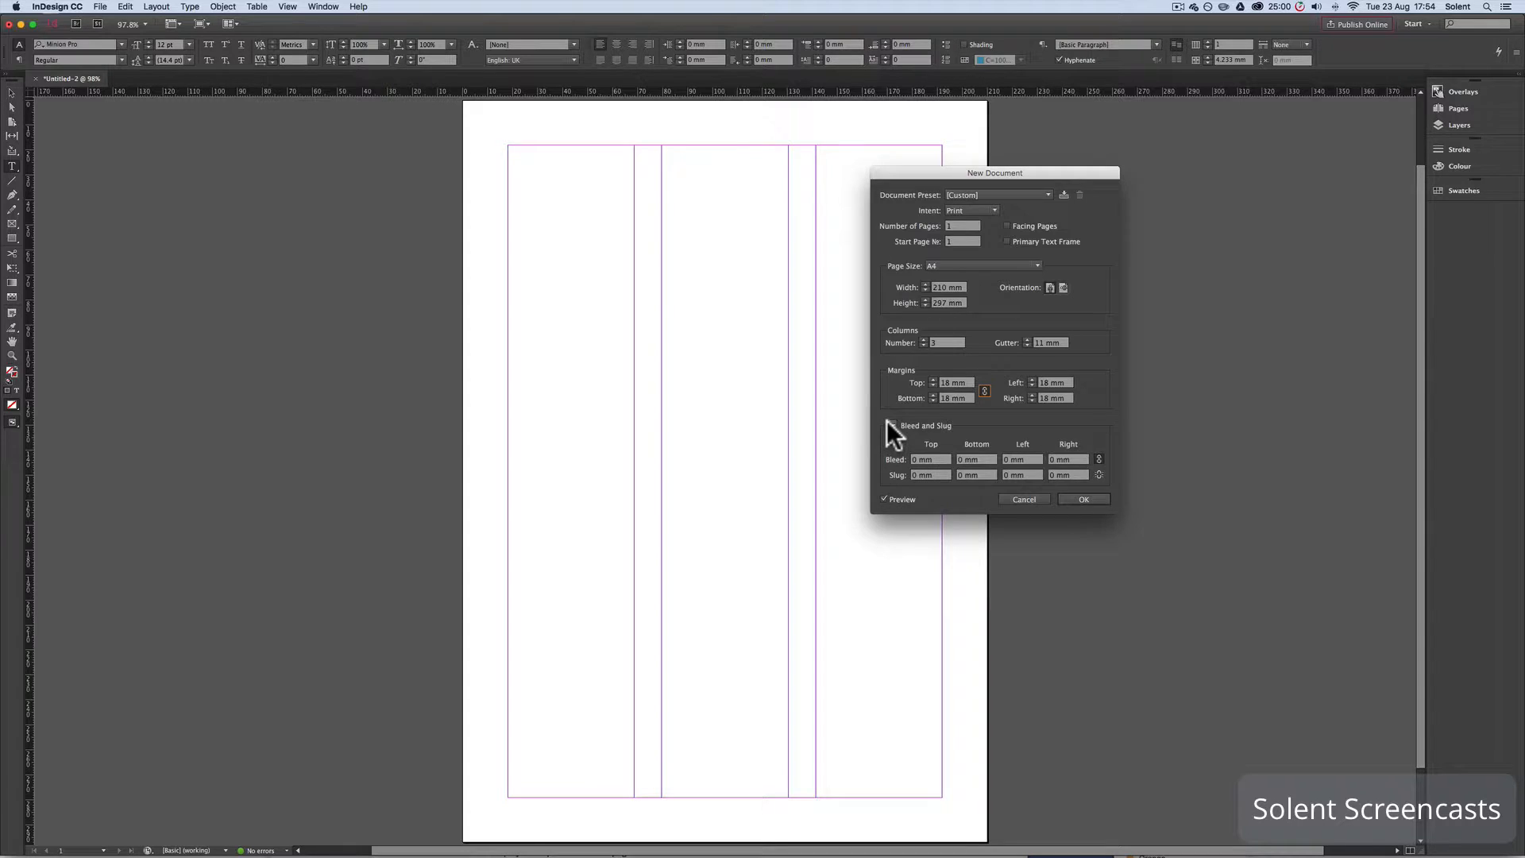
click(917, 460)
click(970, 457)
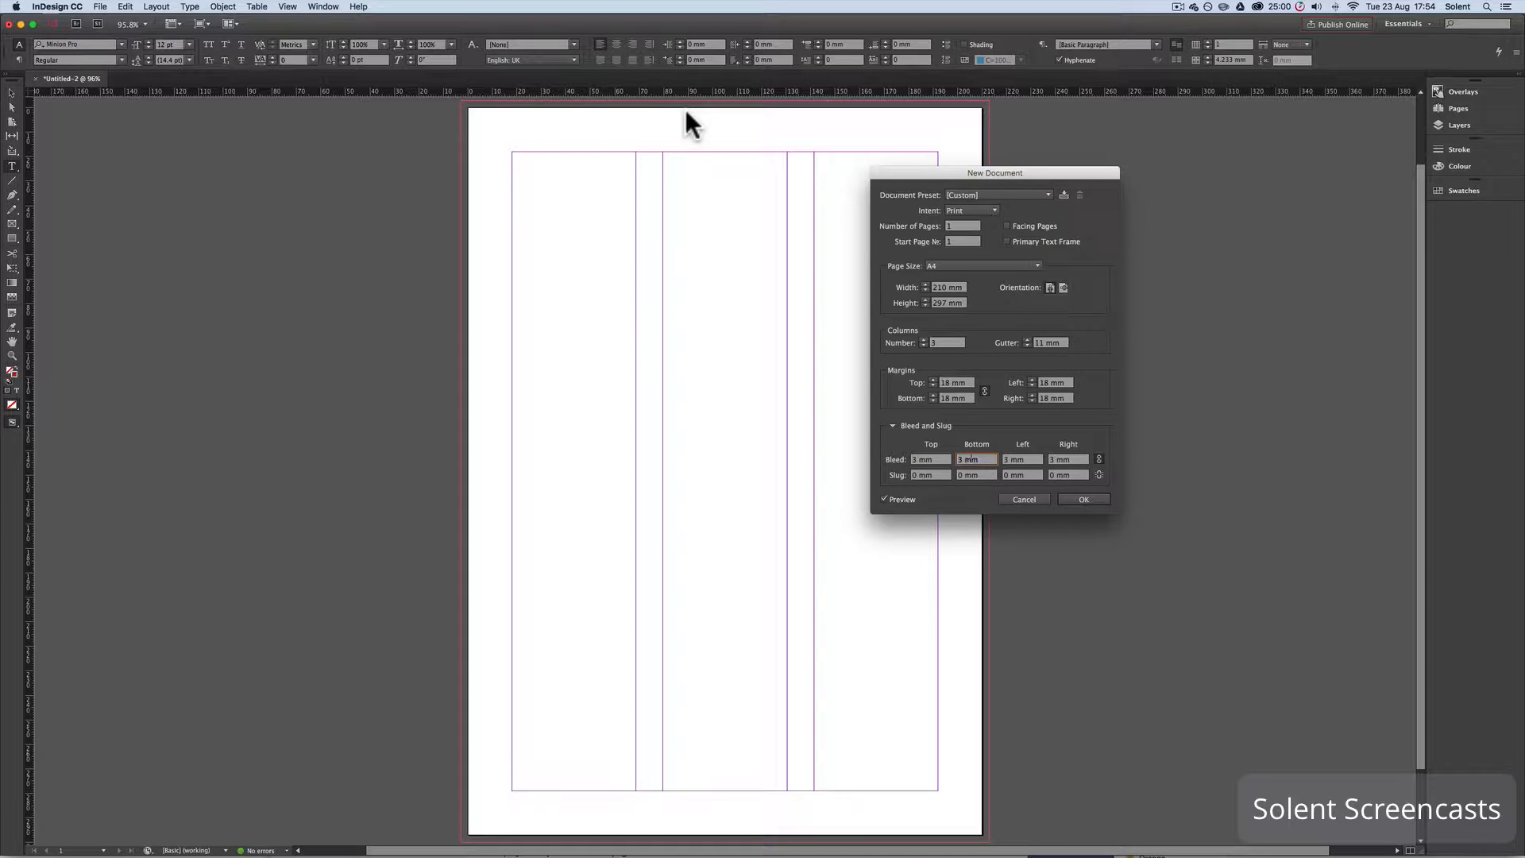
Set all four bleed values to 0 mm and create the document.
drag(891, 174, 1055, 173)
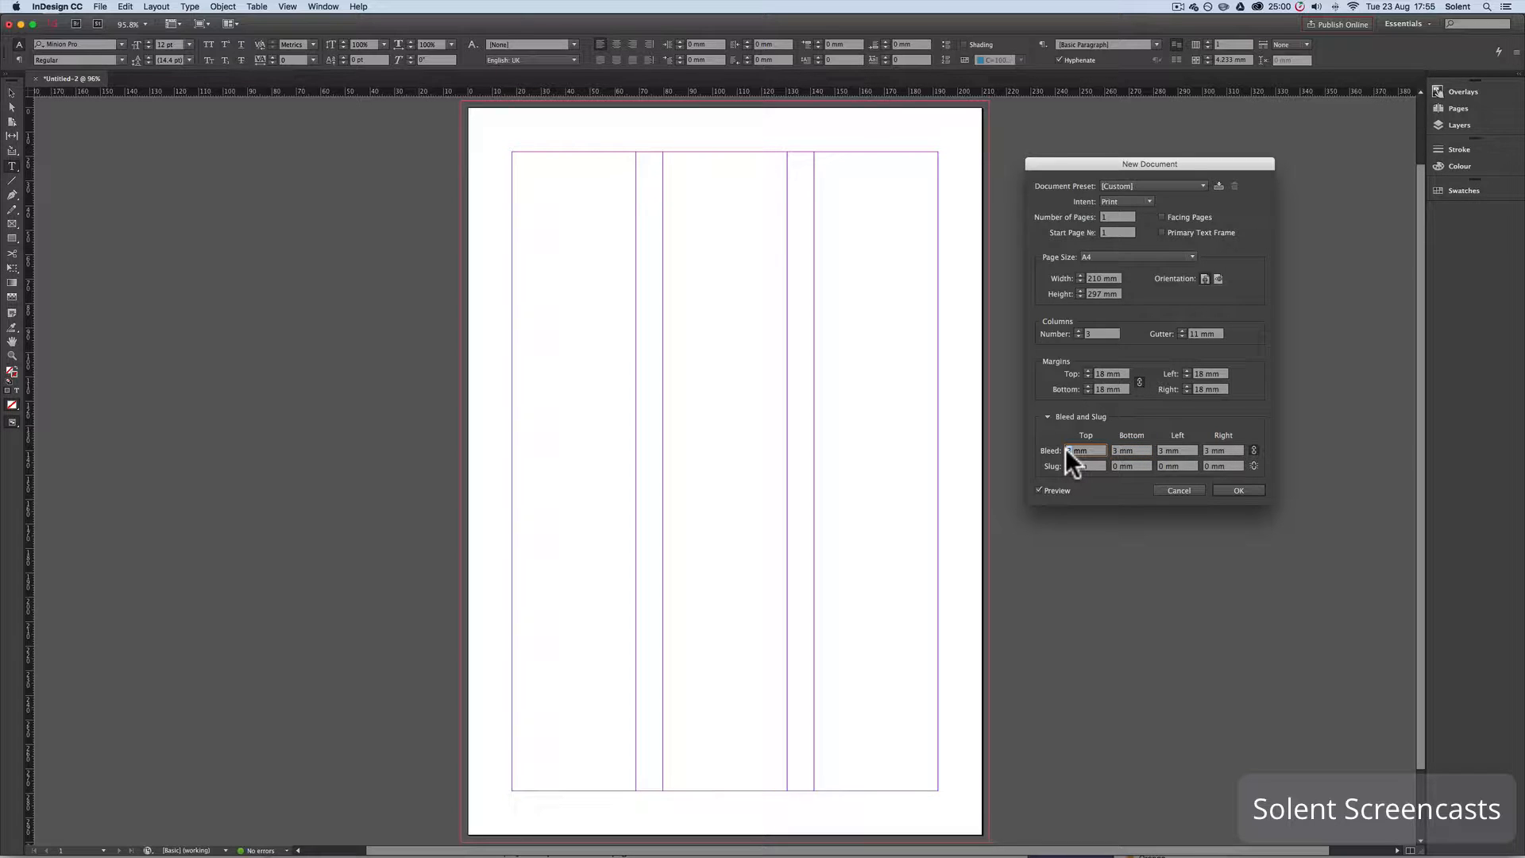
click(1117, 450)
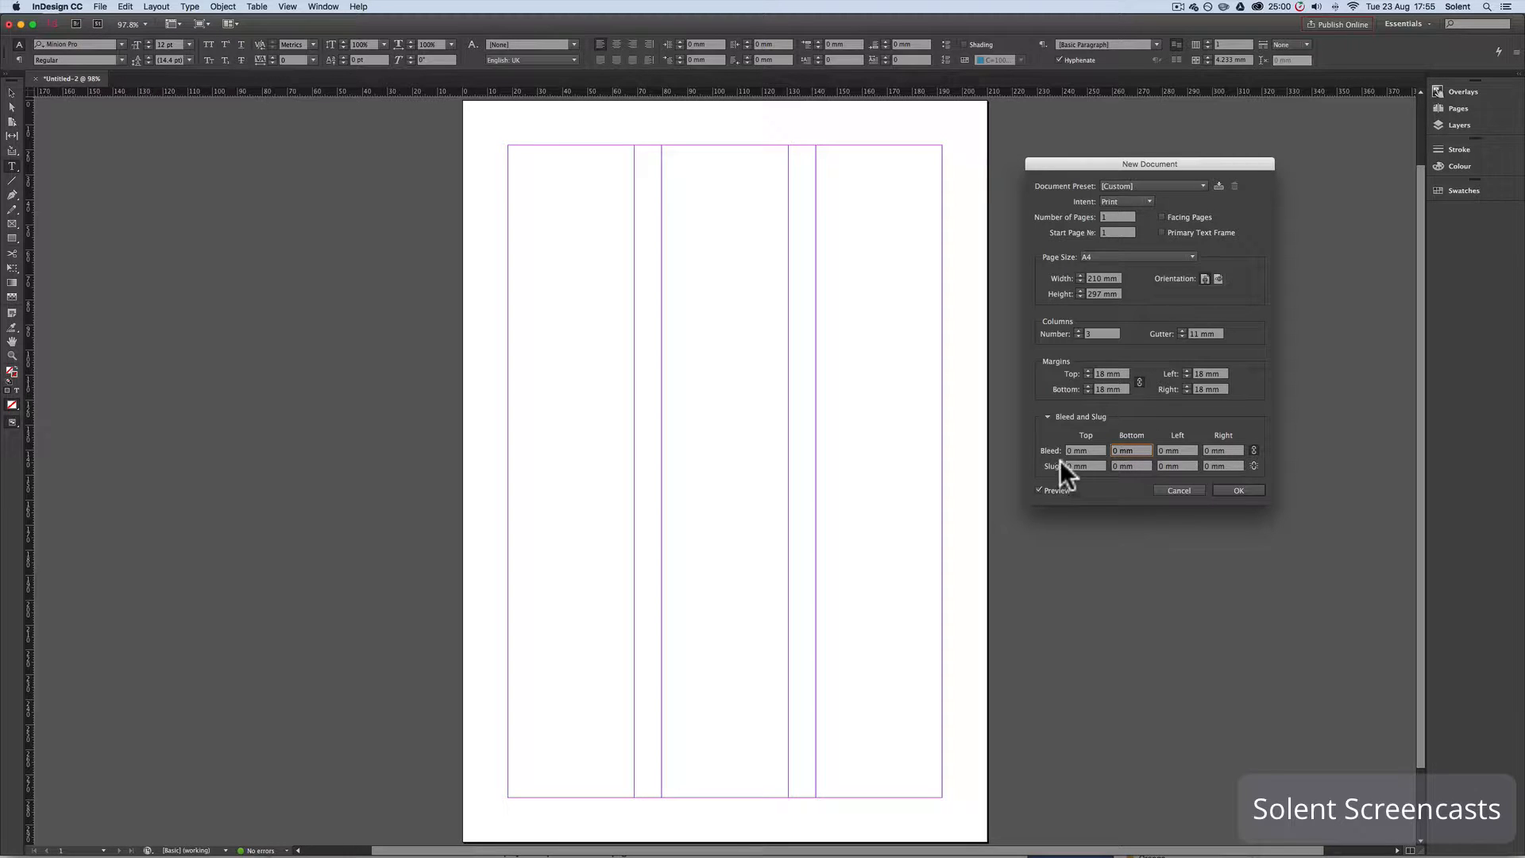
click(1047, 415)
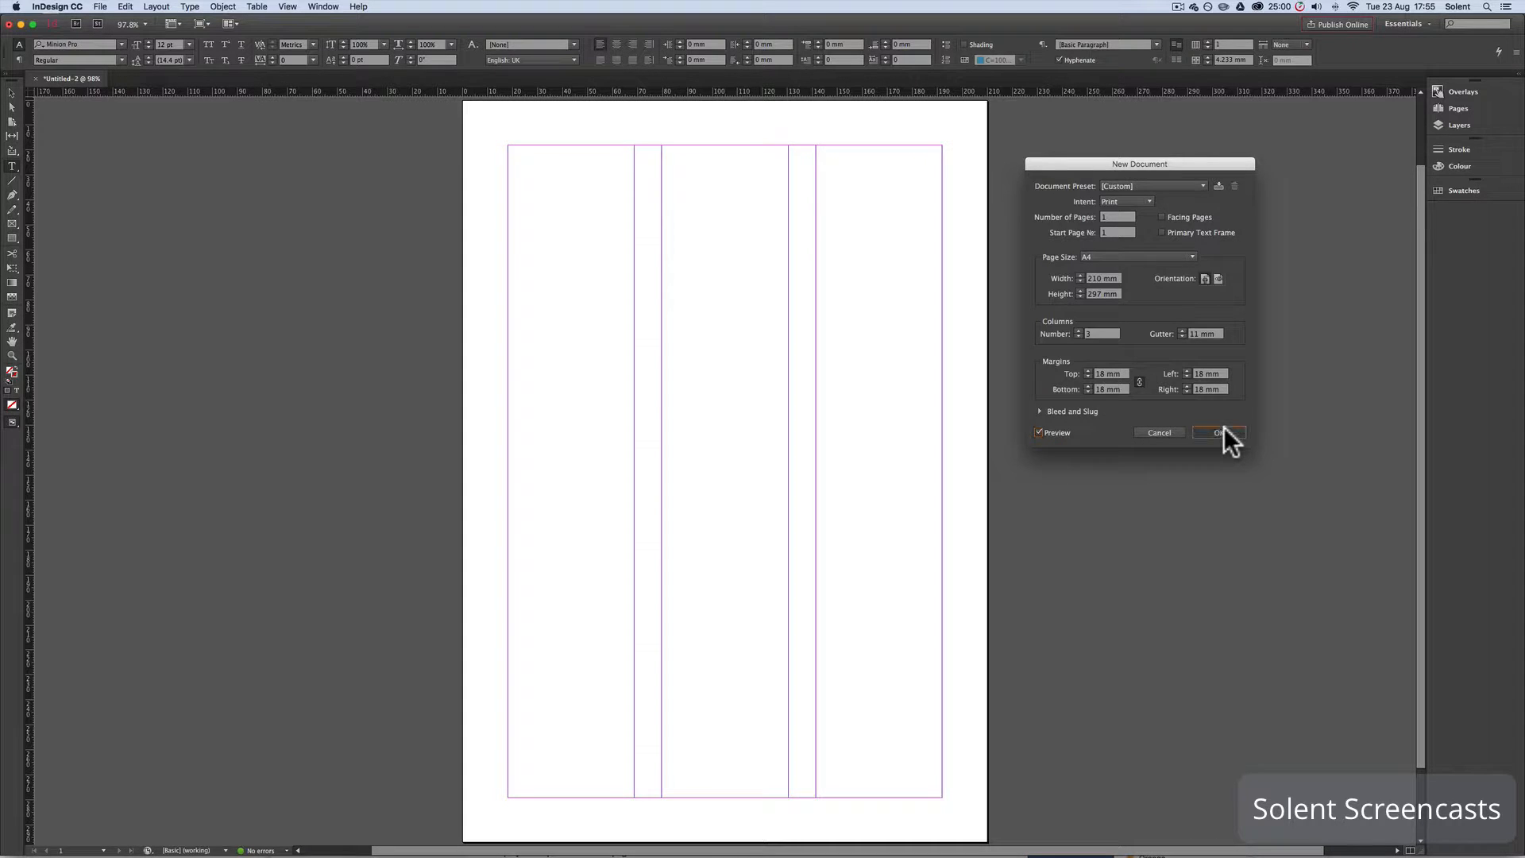
click(1223, 429)
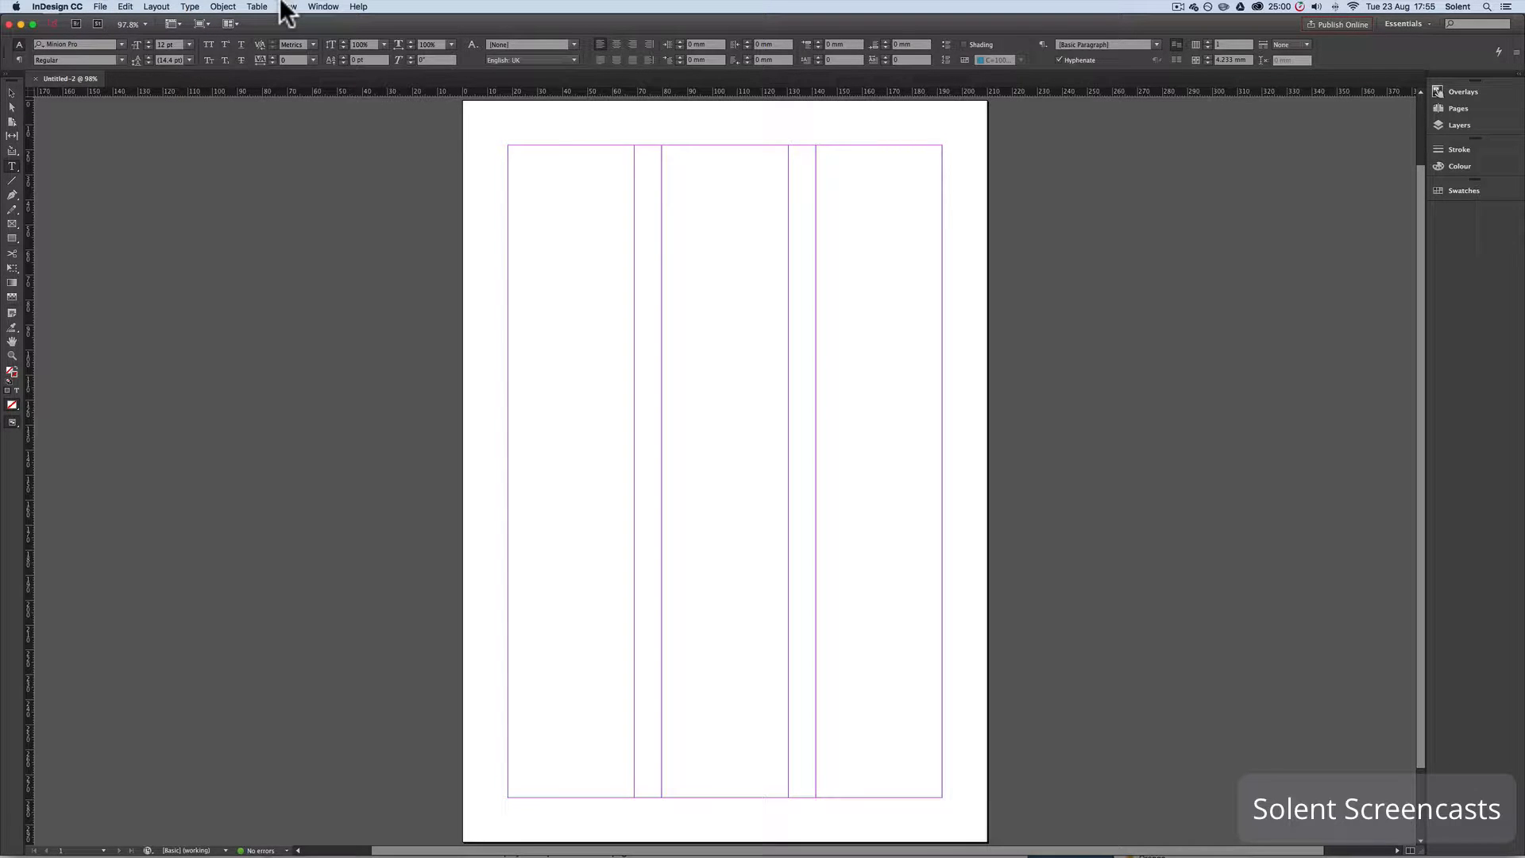
Review the commands for PDF presets, document setup, packaging, booklet printing and page management.
click(97, 8)
mouse_move(75, 8)
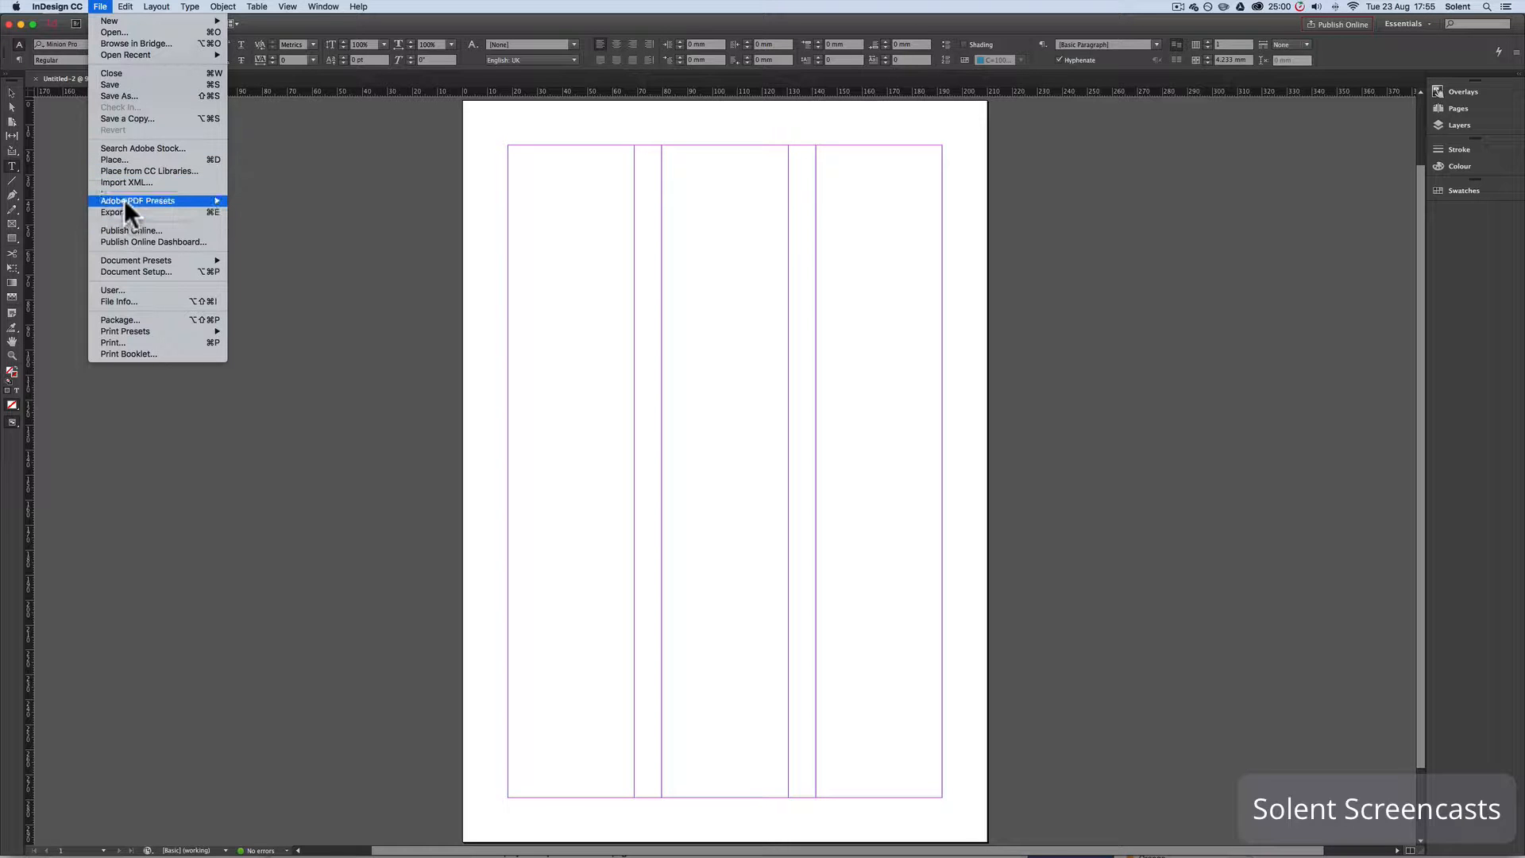
mouse_move(125, 201)
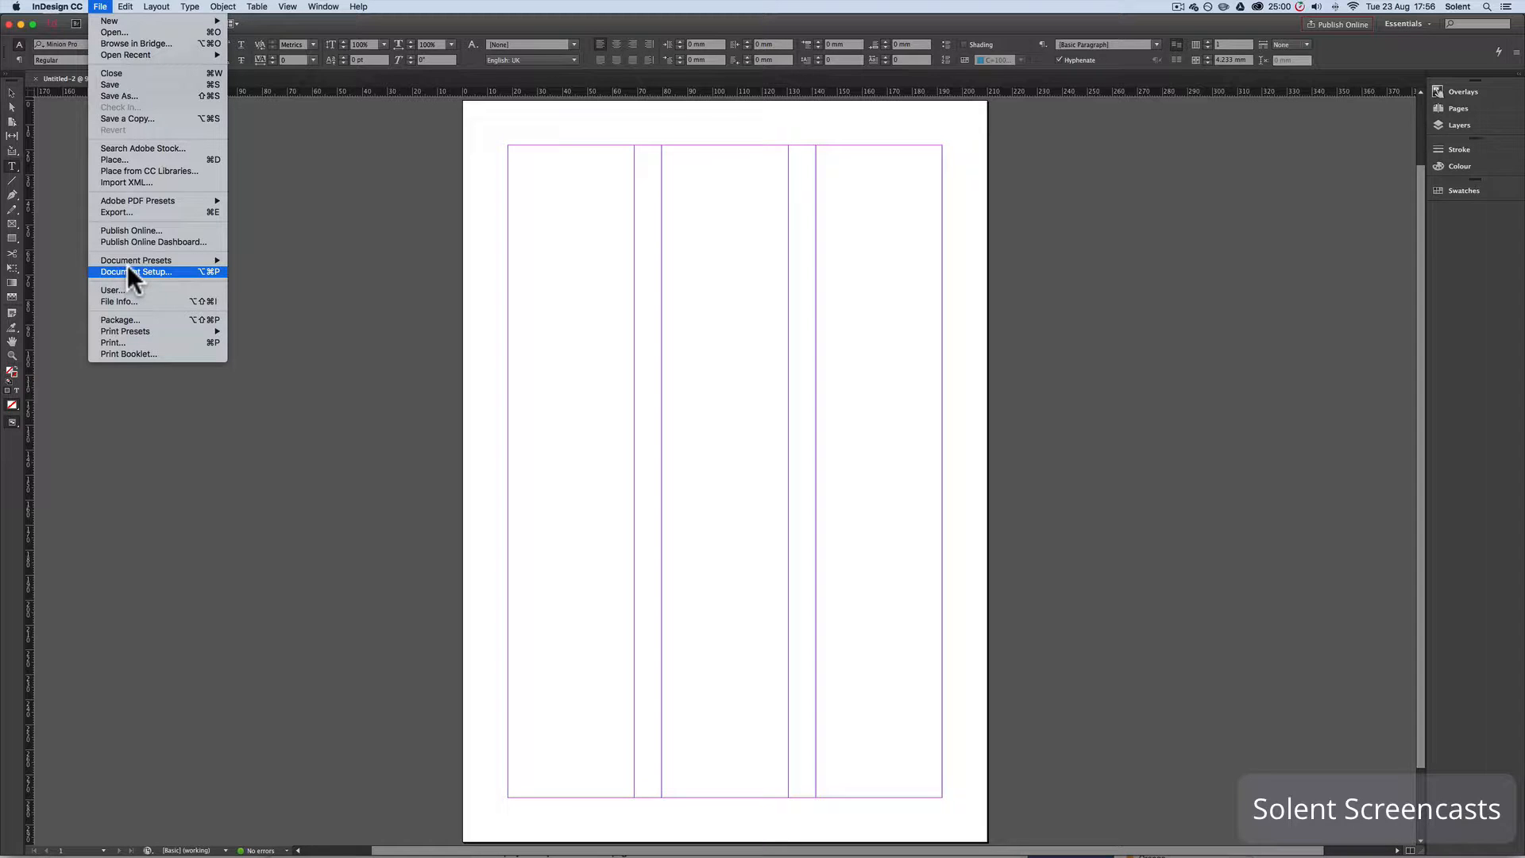
mouse_move(127, 261)
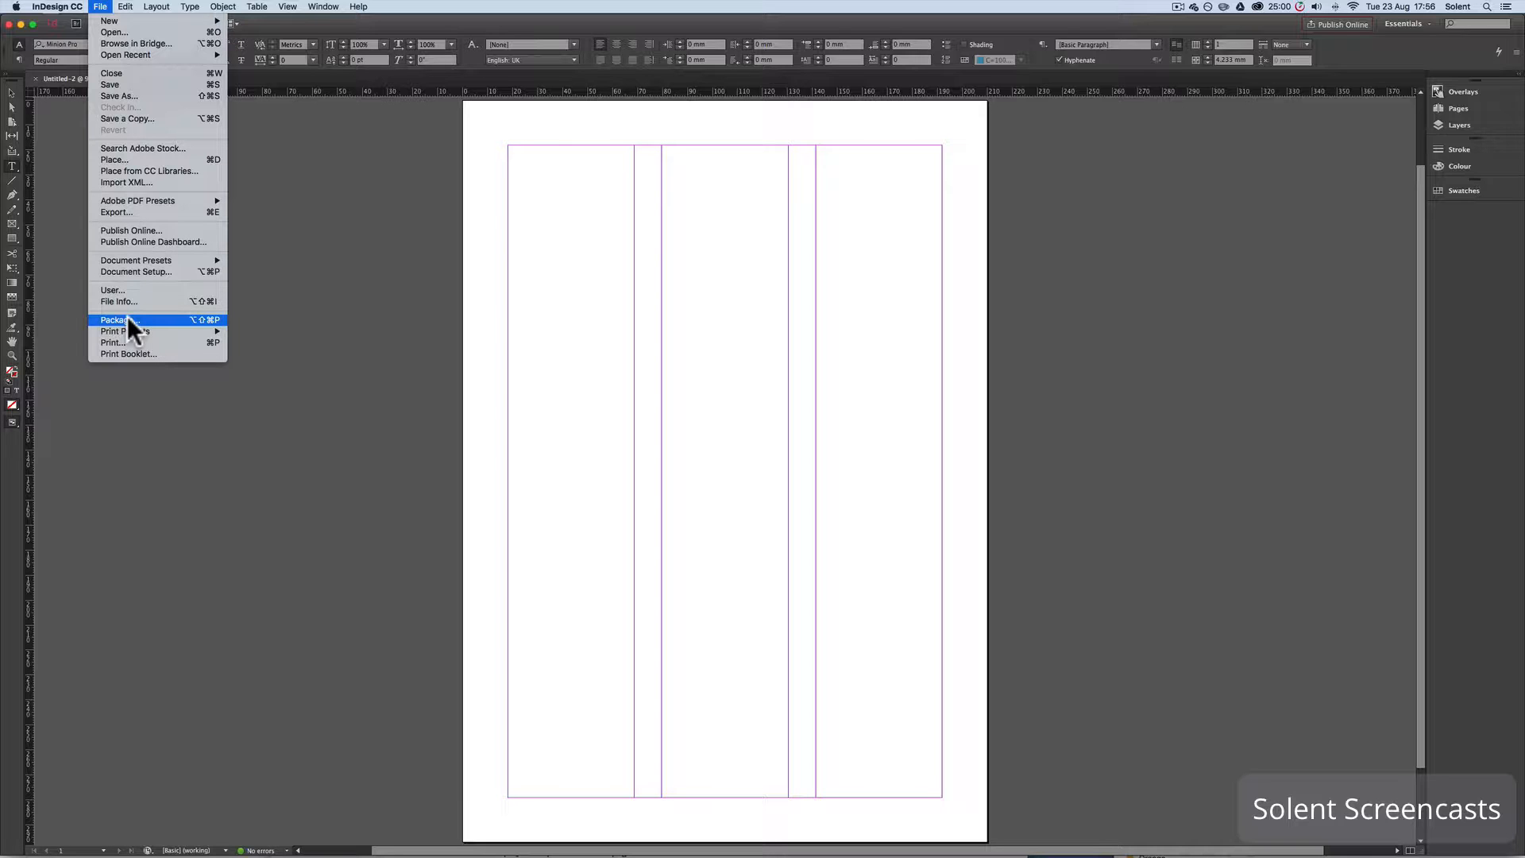
click(140, 4)
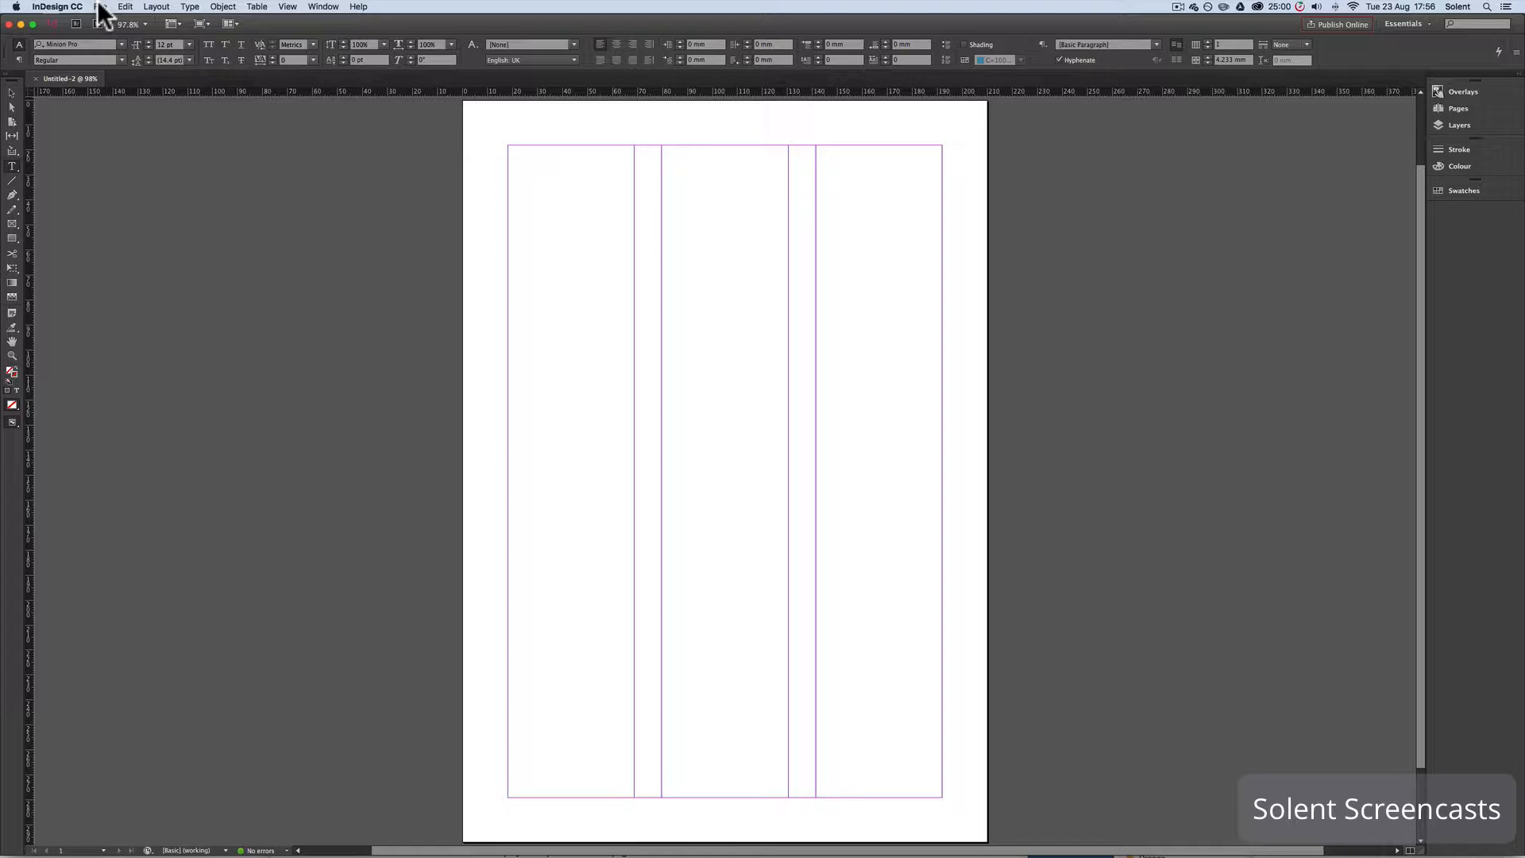
click(101, 7)
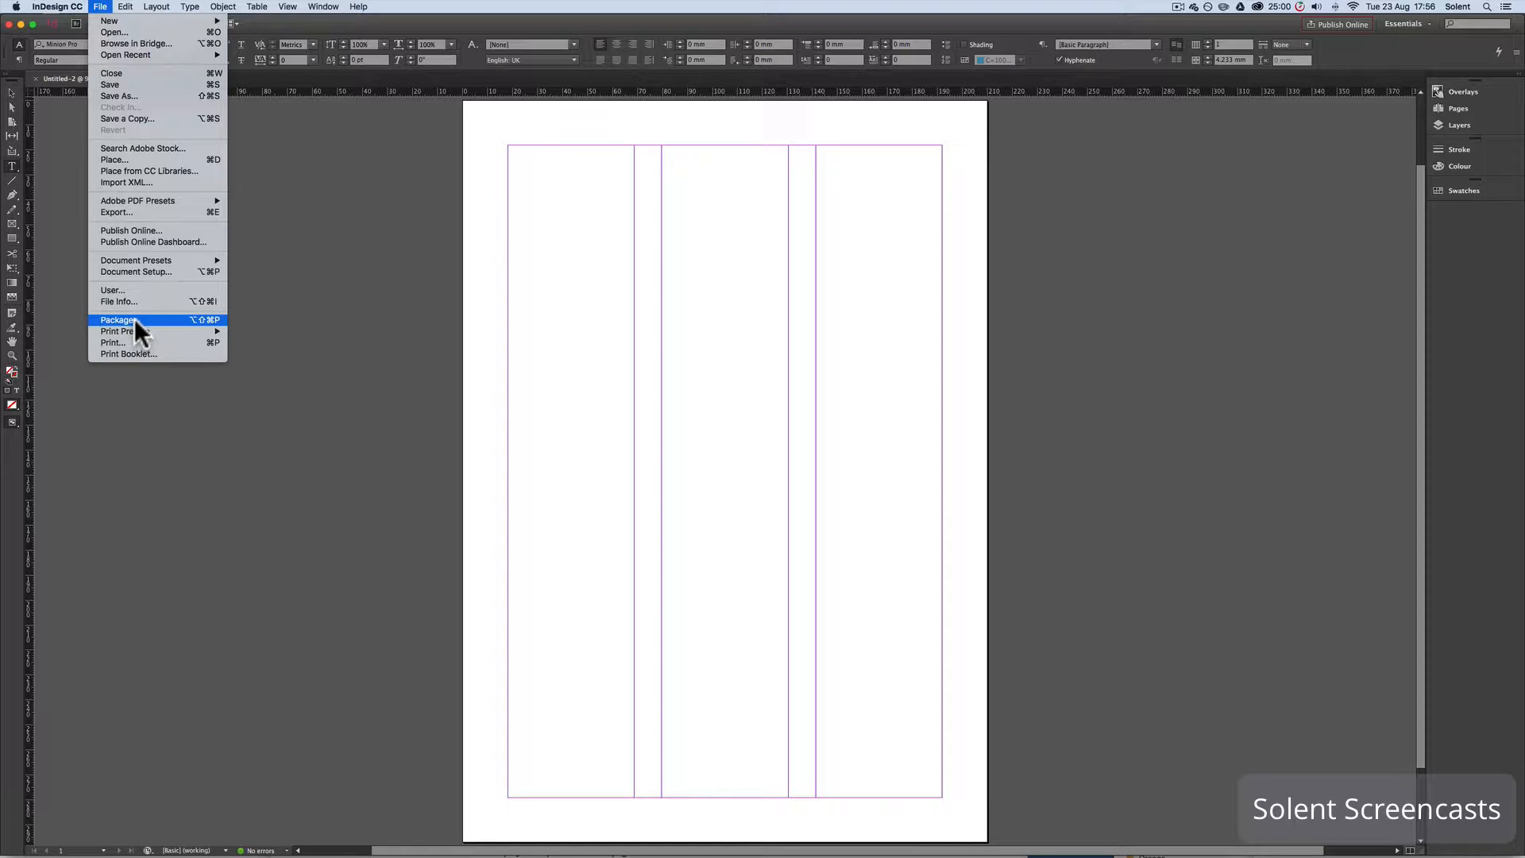
mouse_move(135, 332)
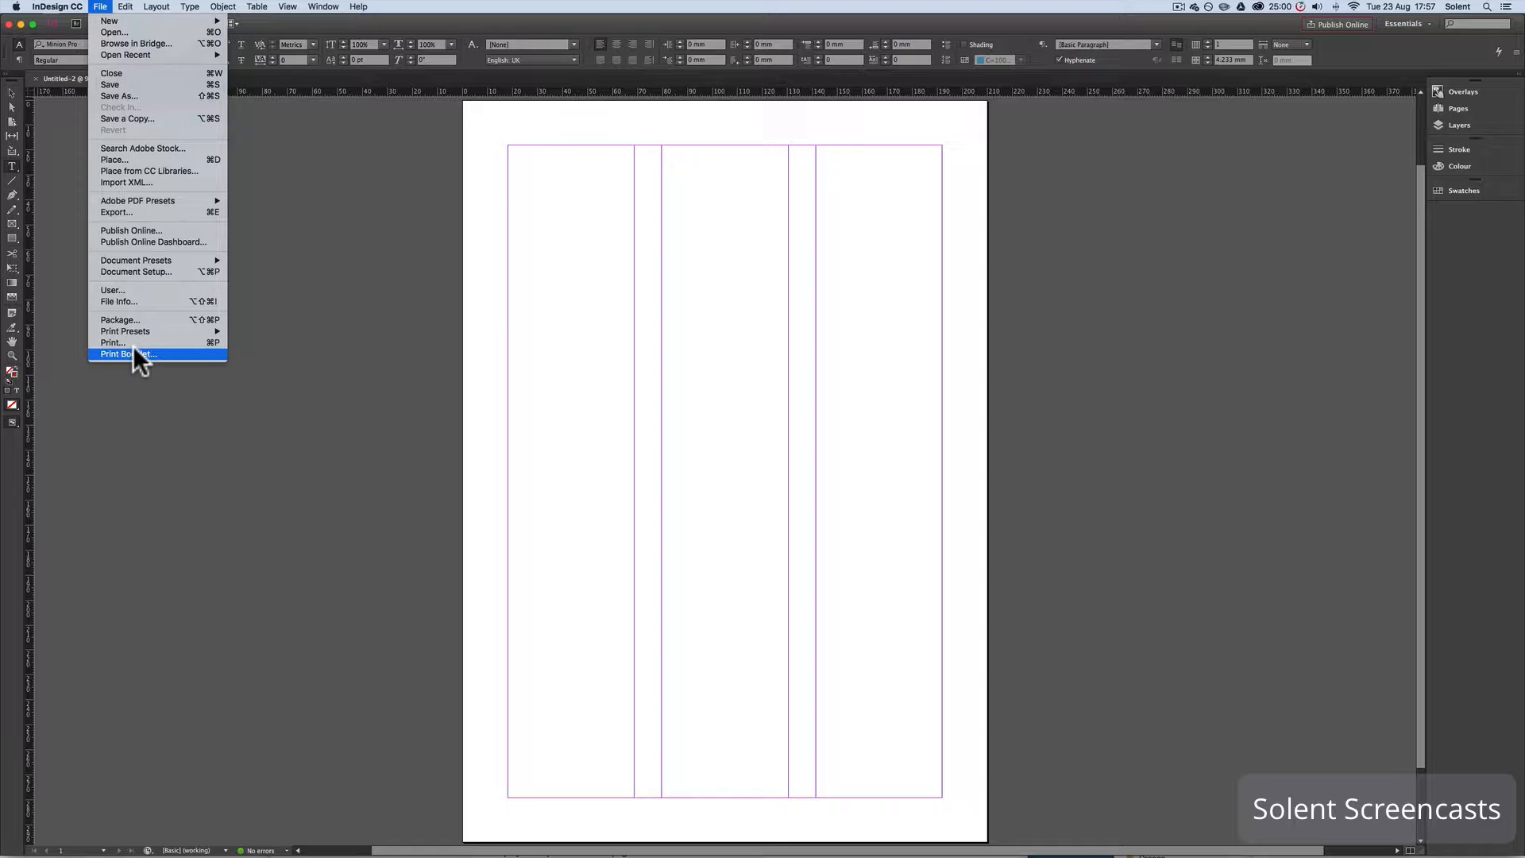
mouse_move(143, 6)
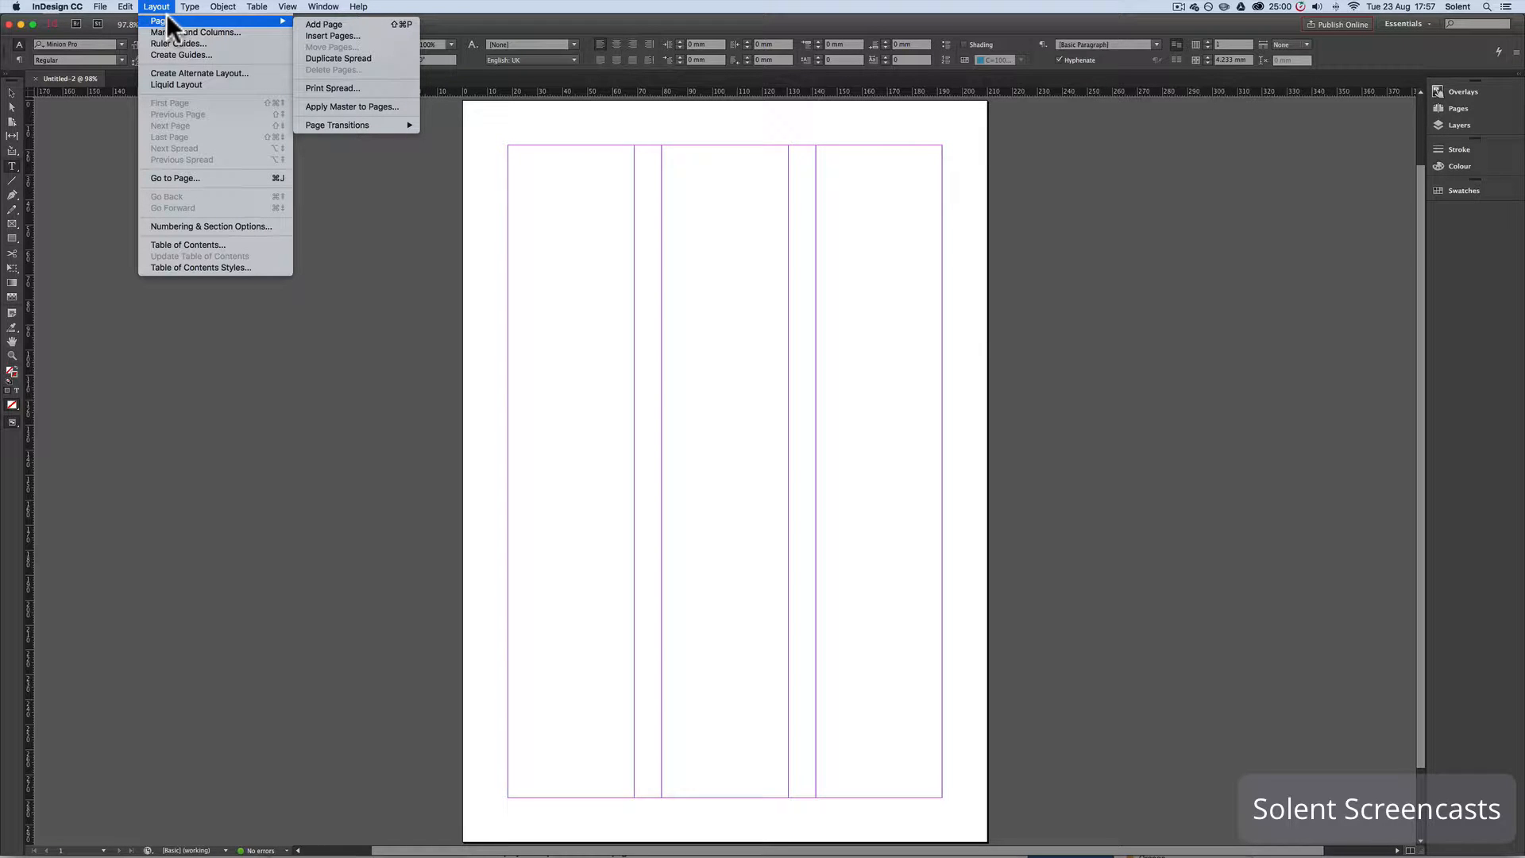
click(166, 12)
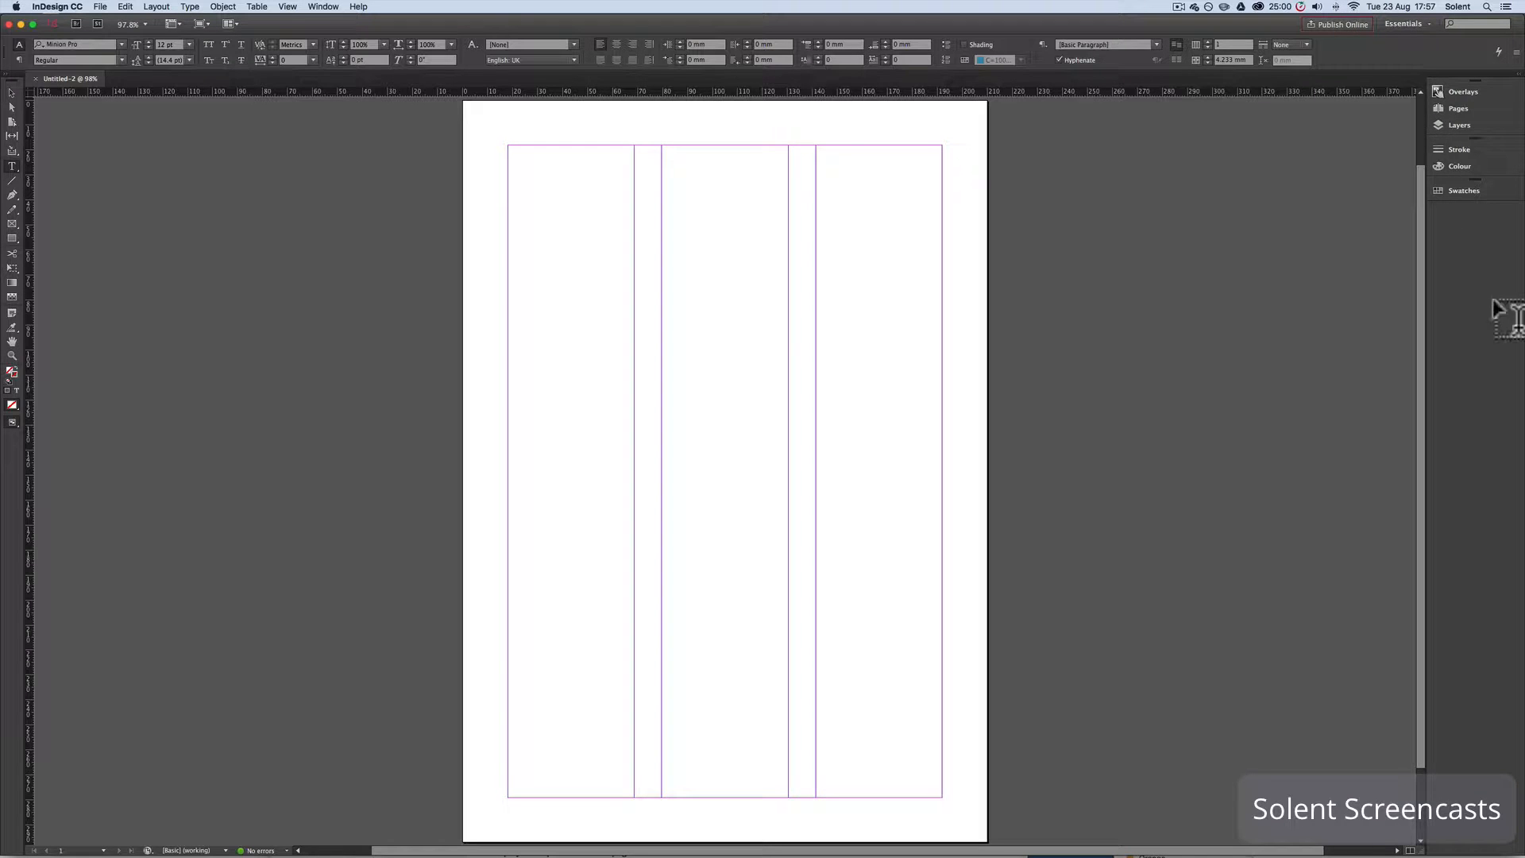
Check the document's Margins and Columns settings and close them without making changes.
click(159, 6)
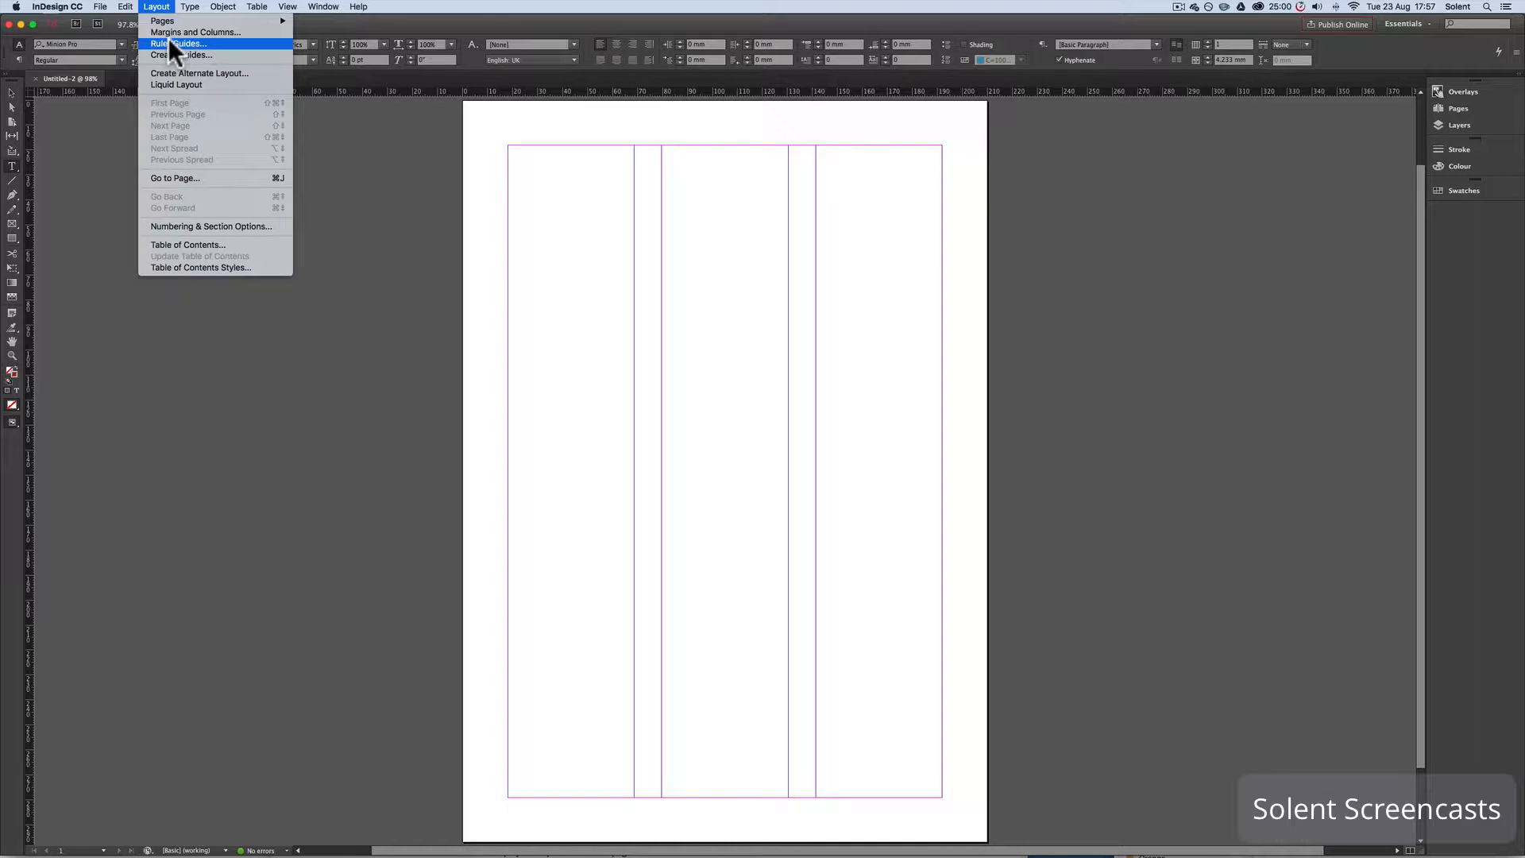
click(172, 32)
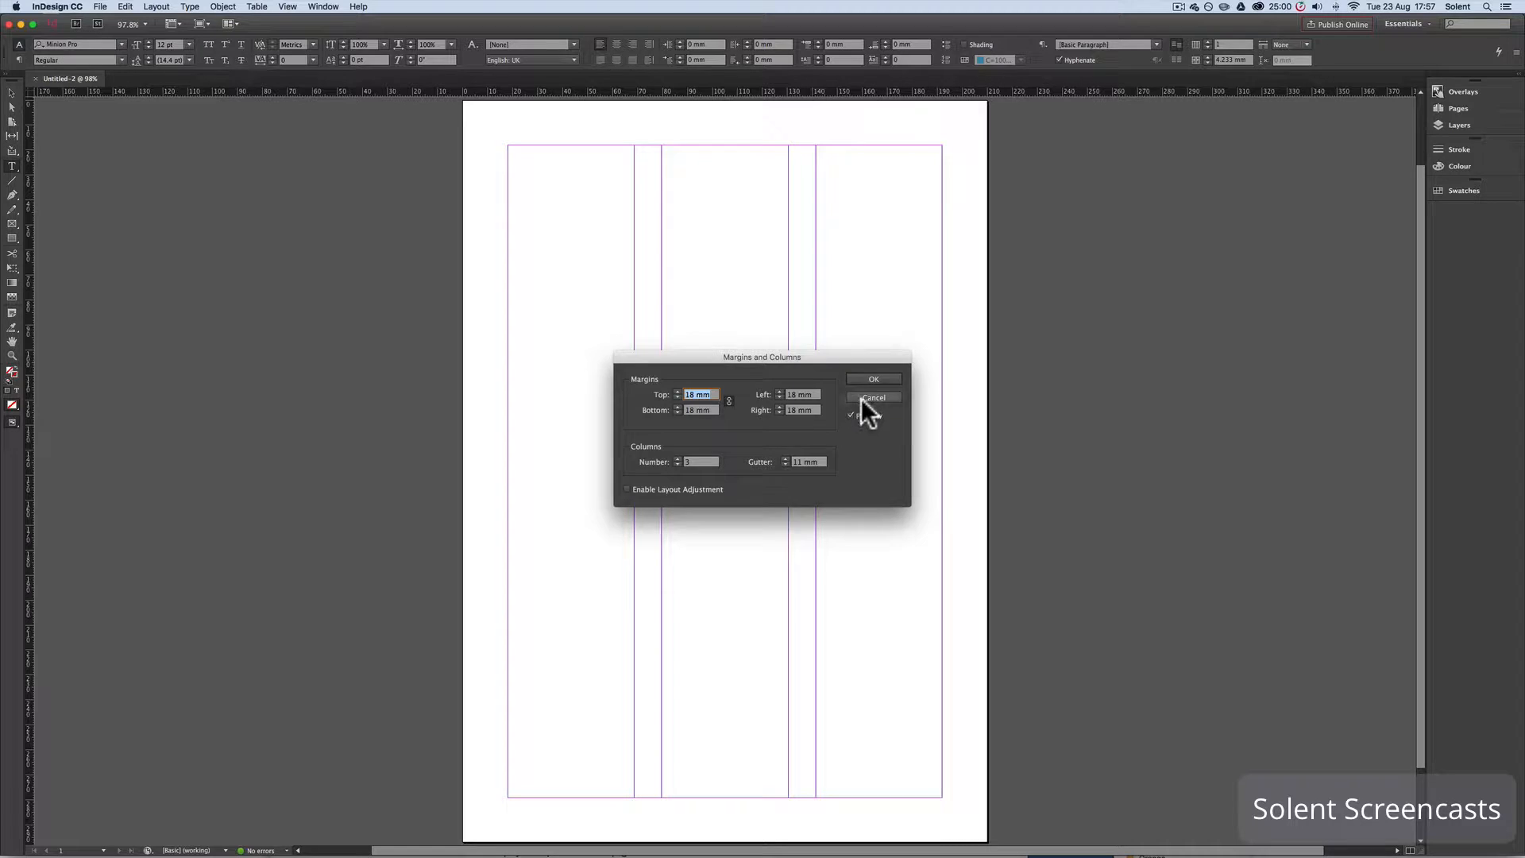
click(861, 398)
Review the commands for layout, type, view and window management, including notes, special characters, guides, proofing and links.
click(156, 7)
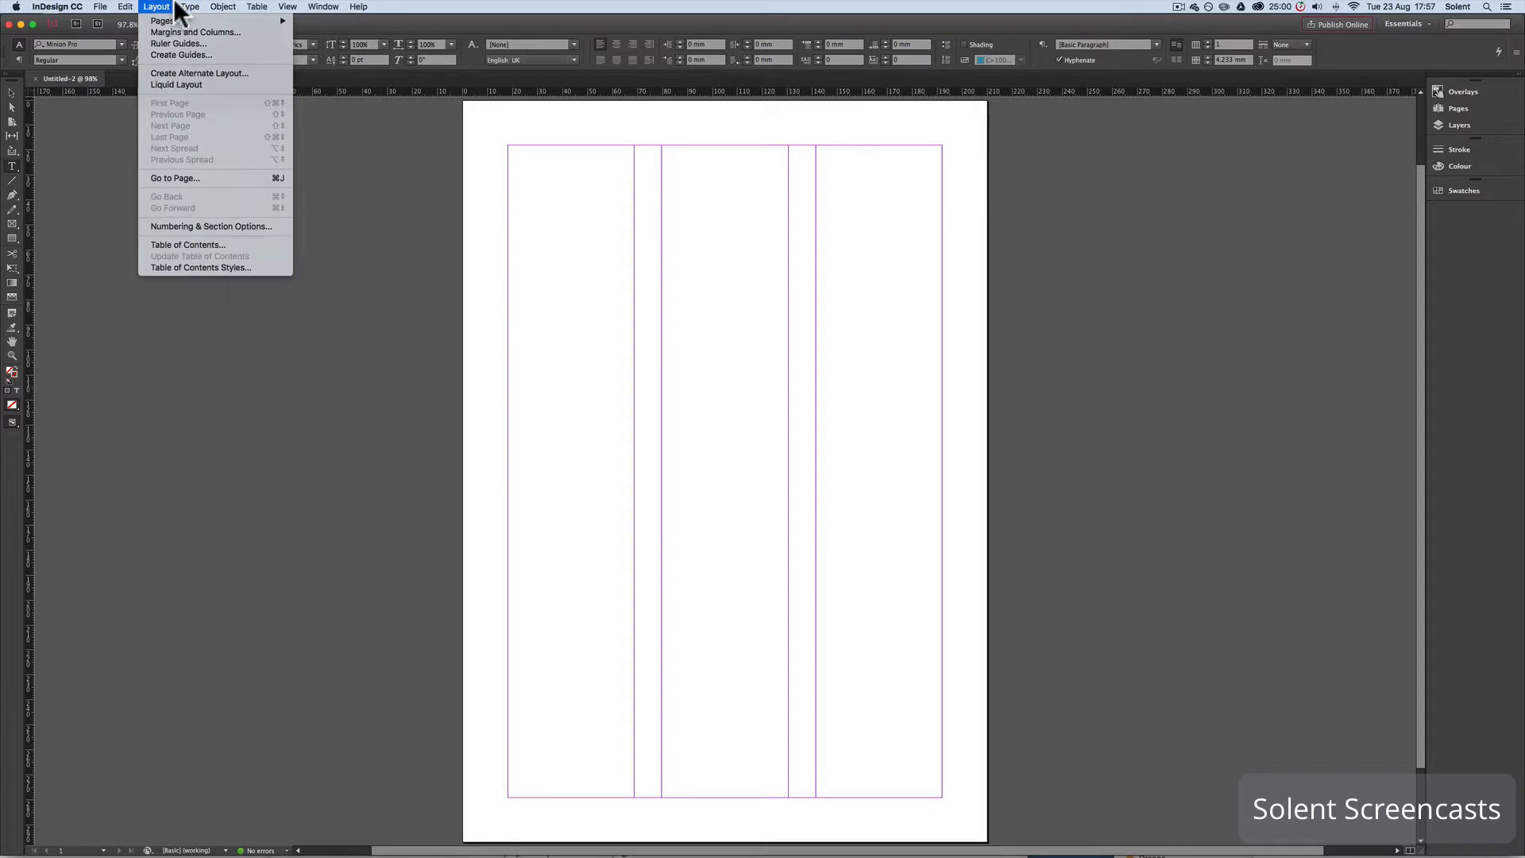
mouse_move(193, 8)
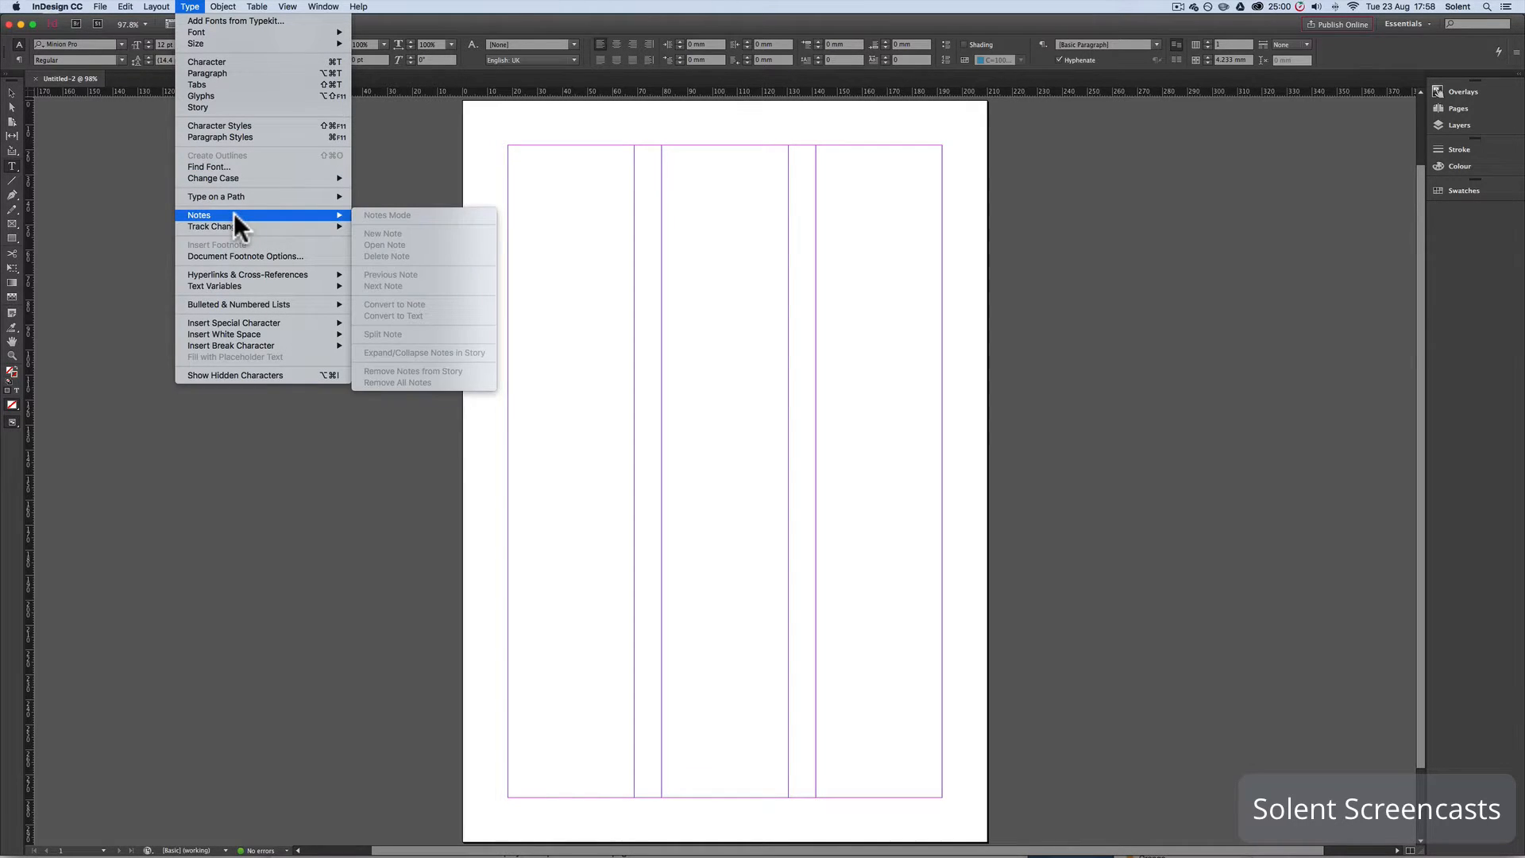
mouse_move(234, 223)
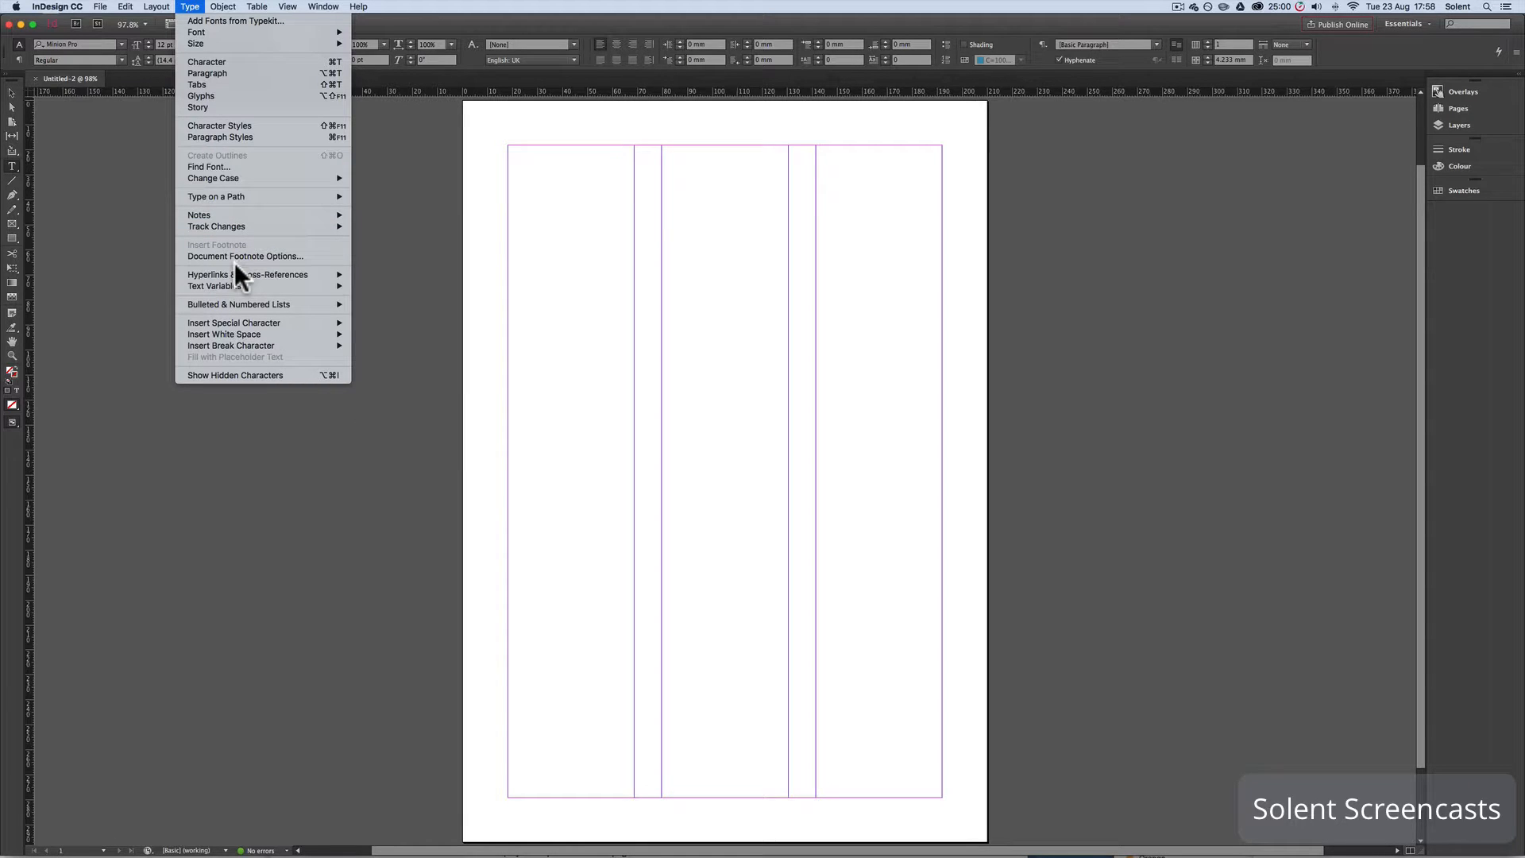
mouse_move(229, 319)
mouse_move(228, 10)
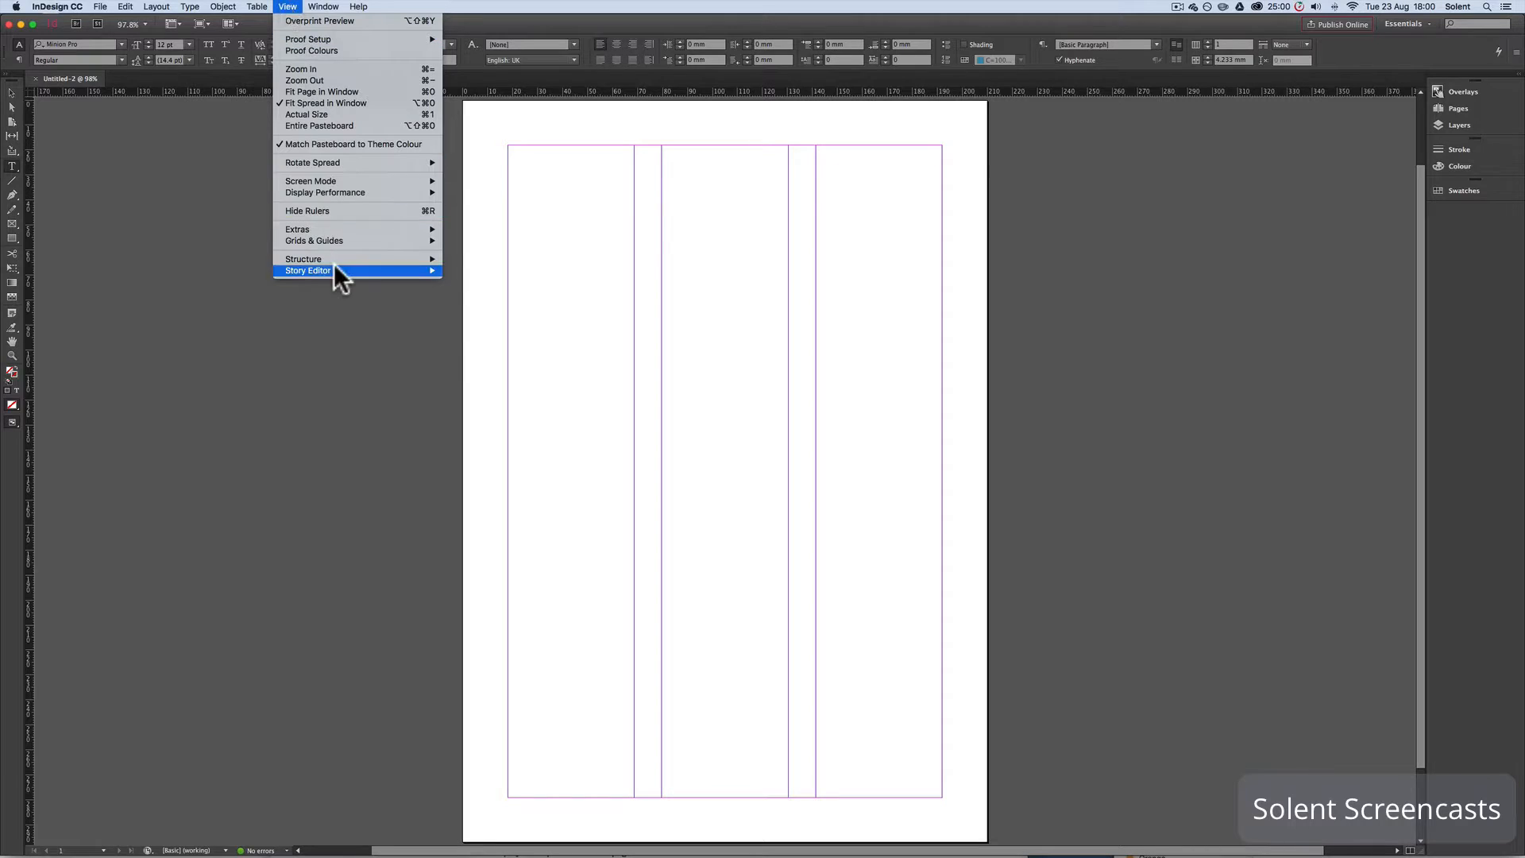
mouse_move(338, 240)
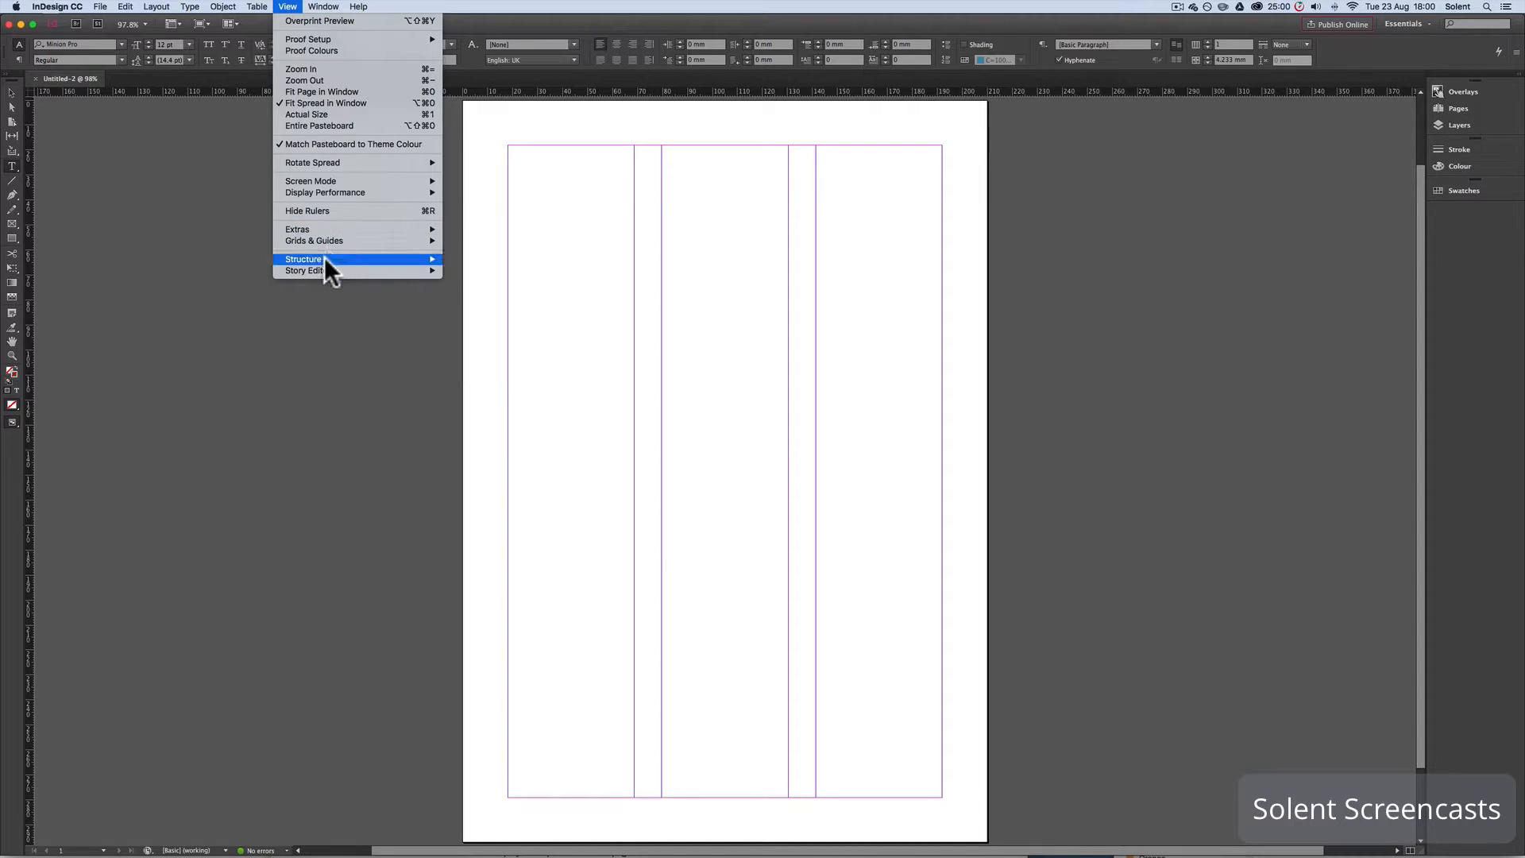
mouse_move(322, 184)
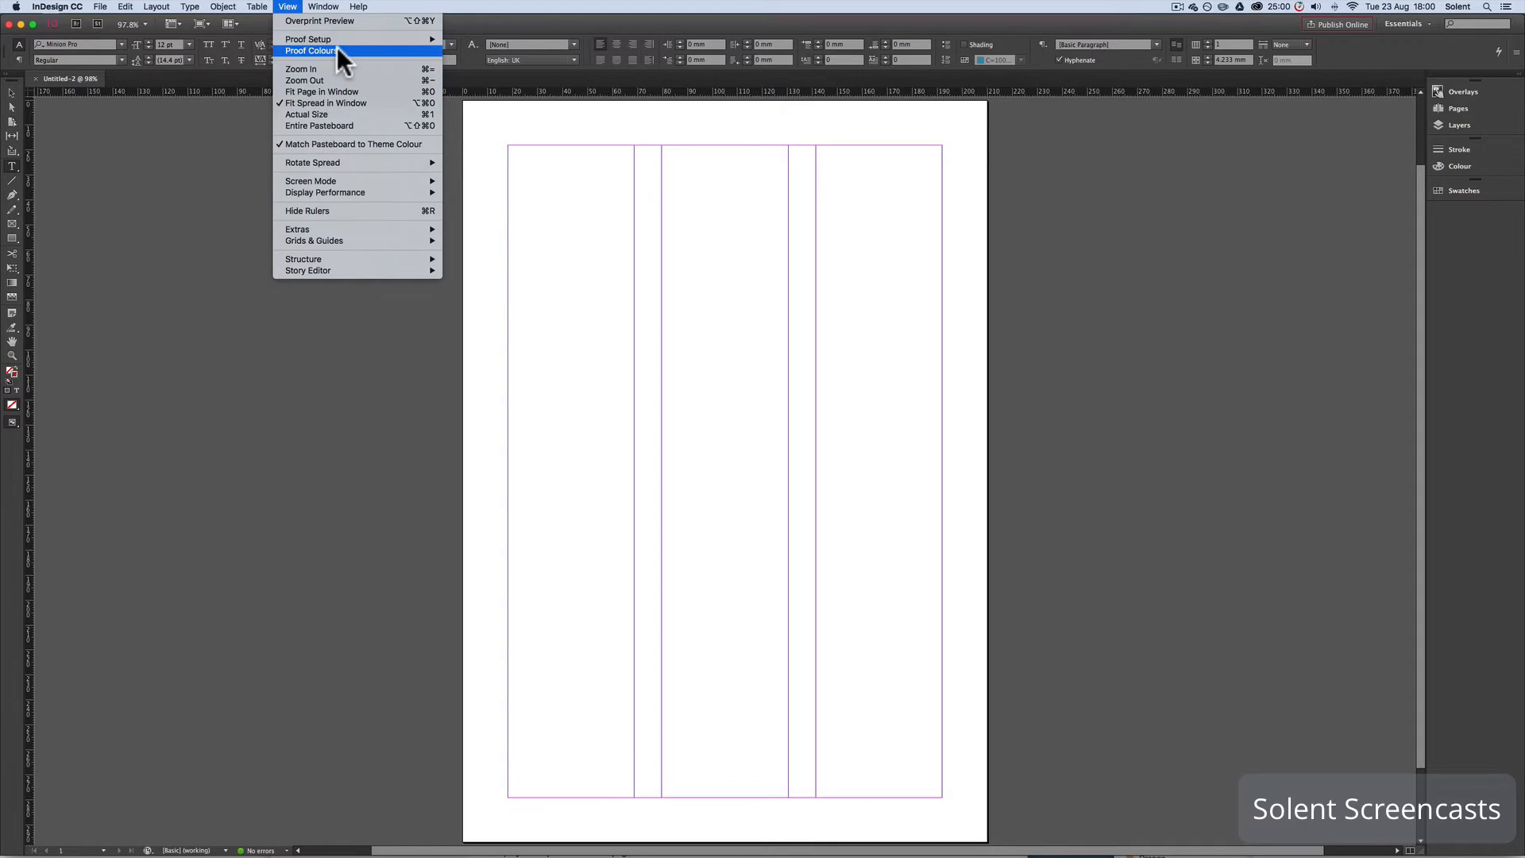
mouse_move(341, 37)
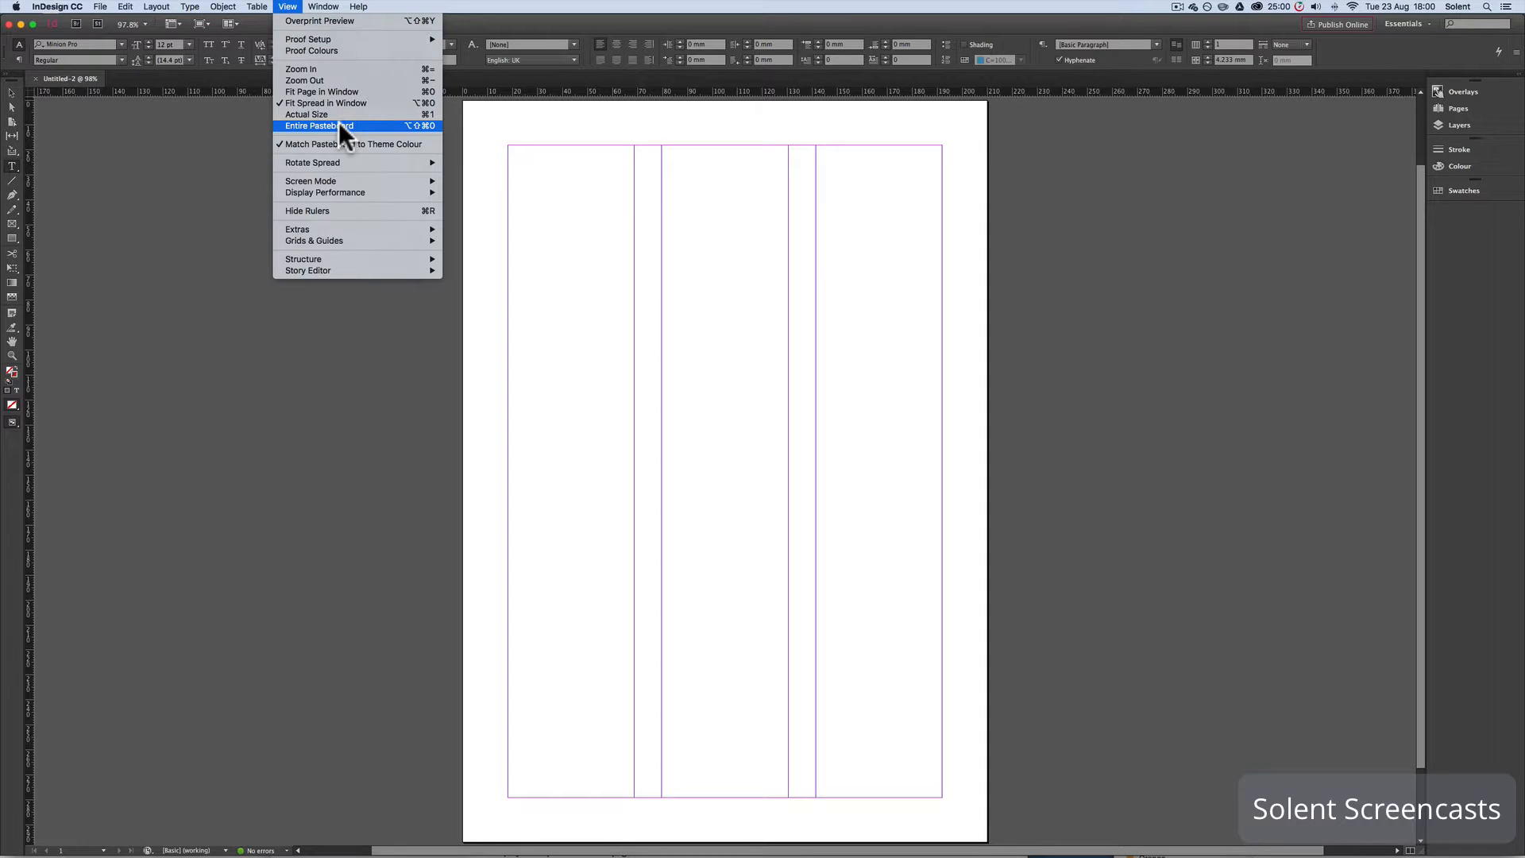
mouse_move(335, 8)
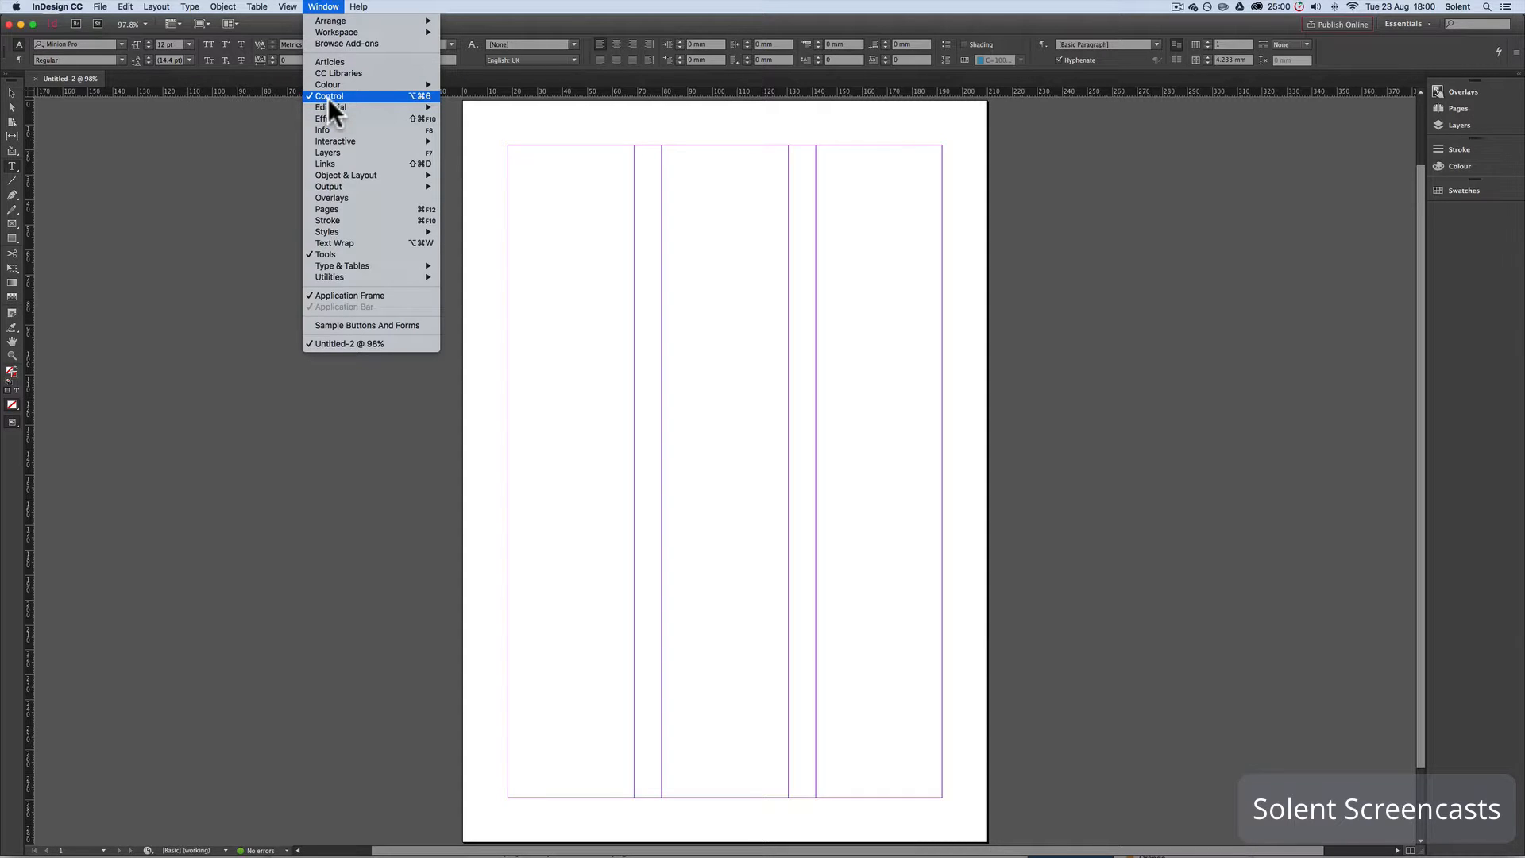
mouse_move(326, 107)
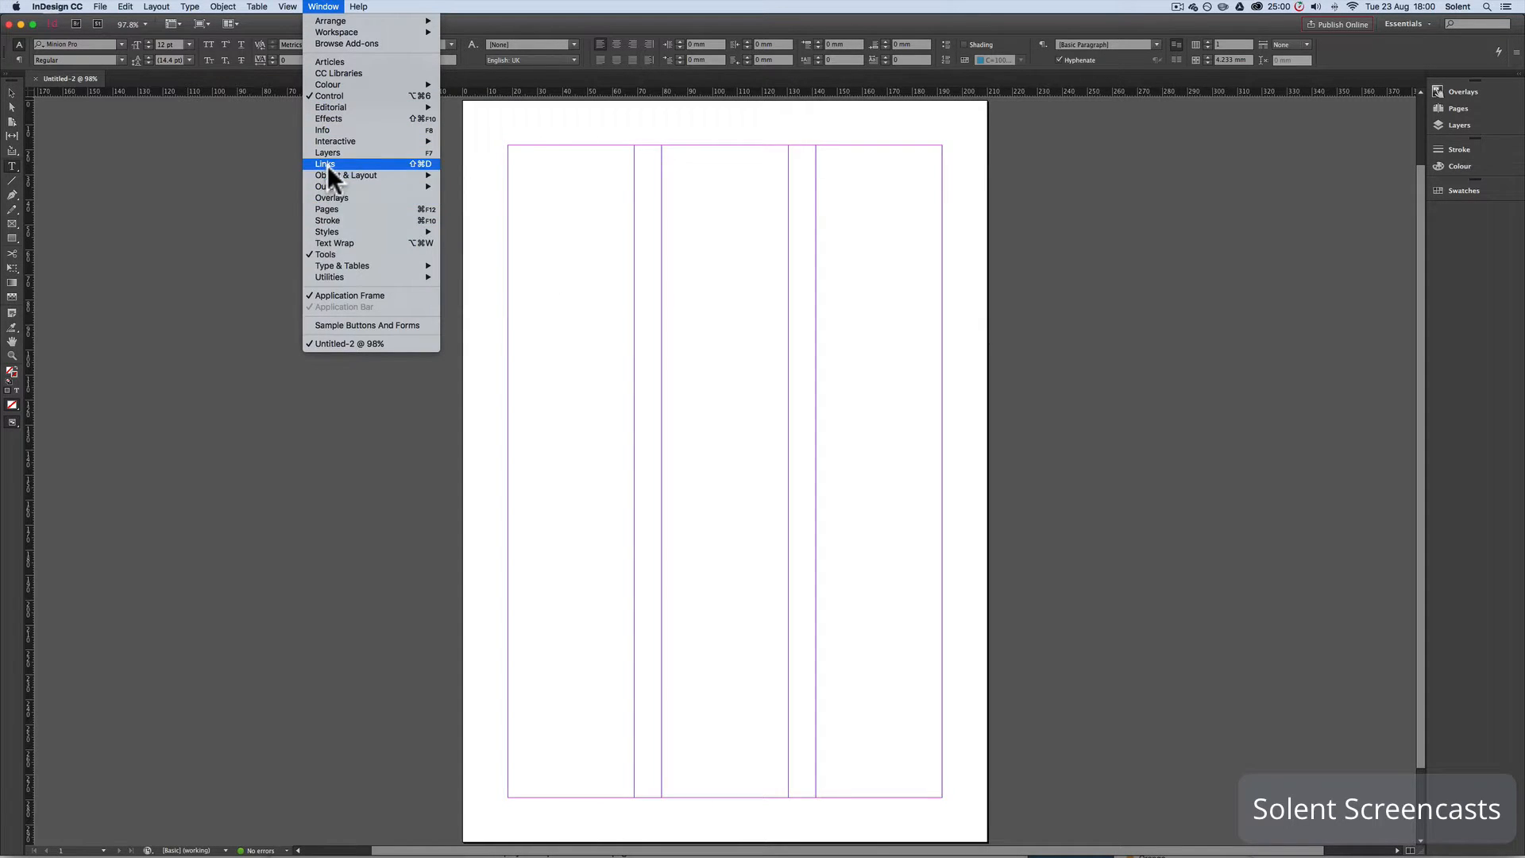
Inspect the stroke and colour options, then collapse them.
click(334, 216)
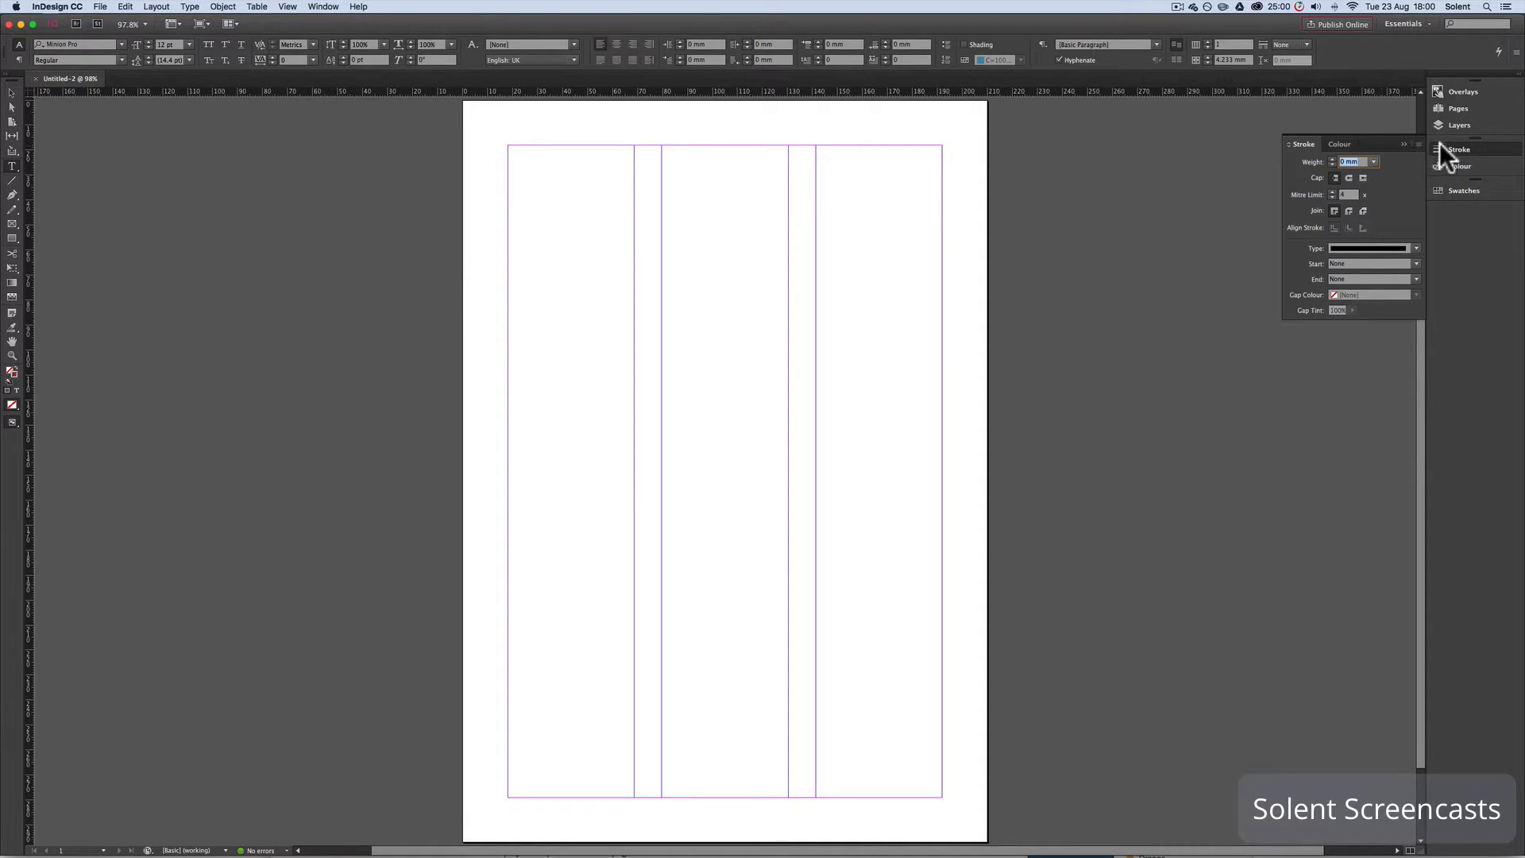
click(1339, 145)
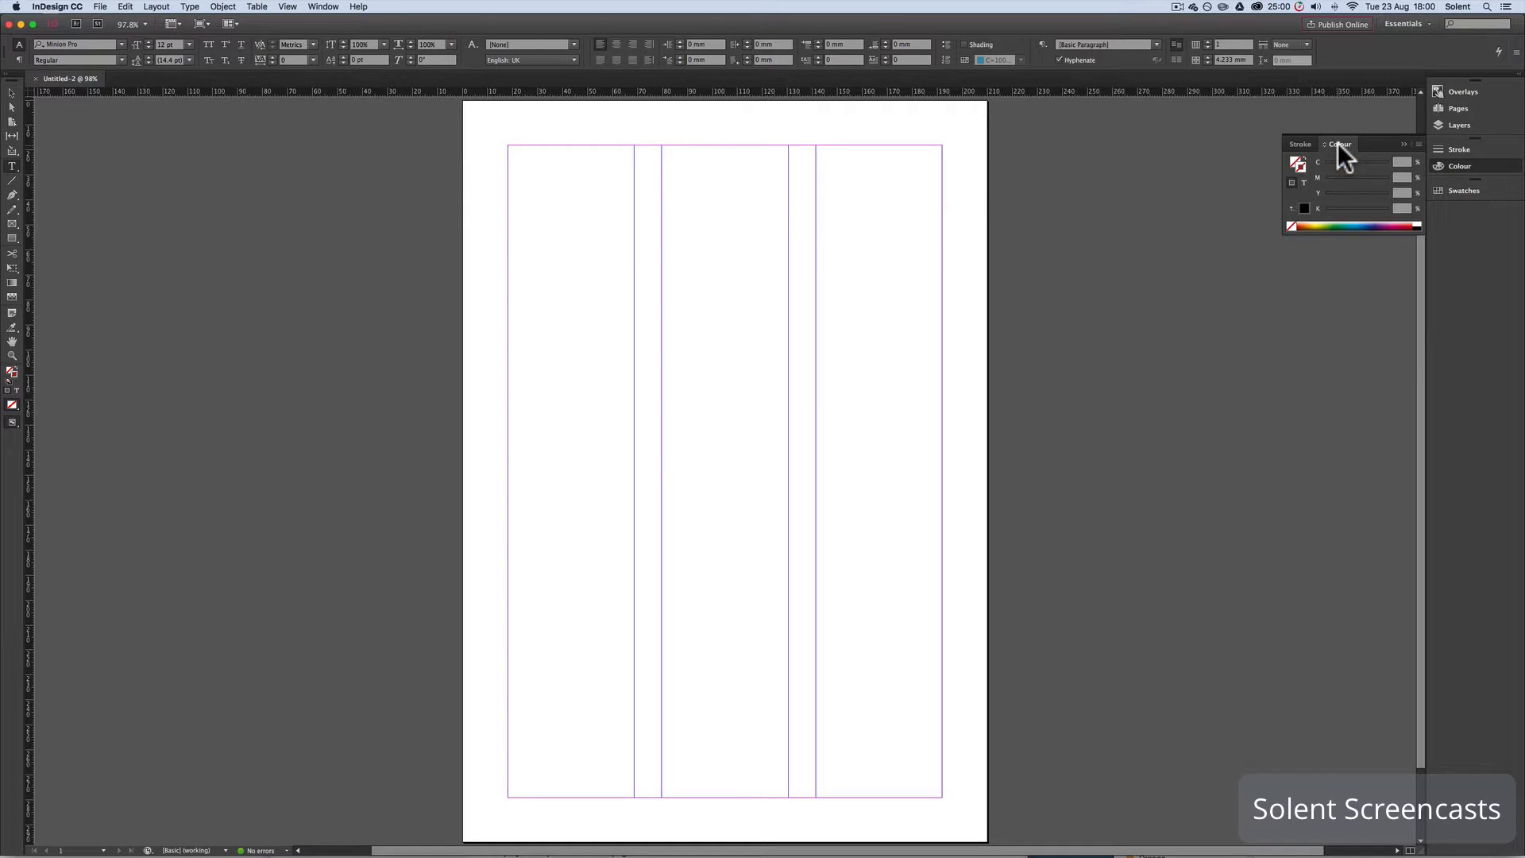
click(1403, 144)
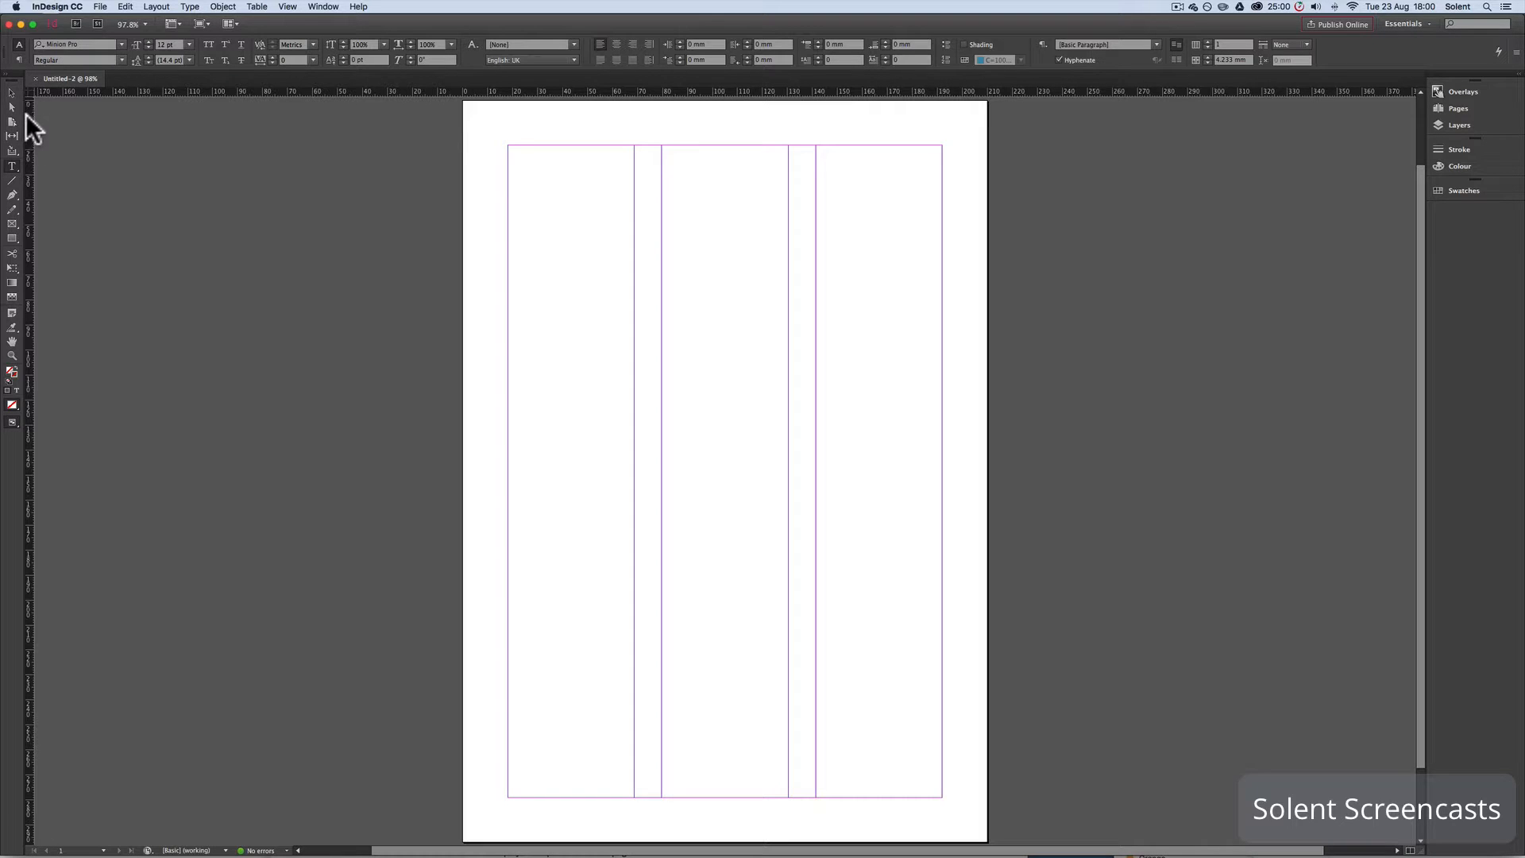
Draw a rectangle about 90 by 88 mm near the page's upper-left margin corner and fill it with Black.
click(12, 237)
drag(525, 160, 752, 380)
click(459, 44)
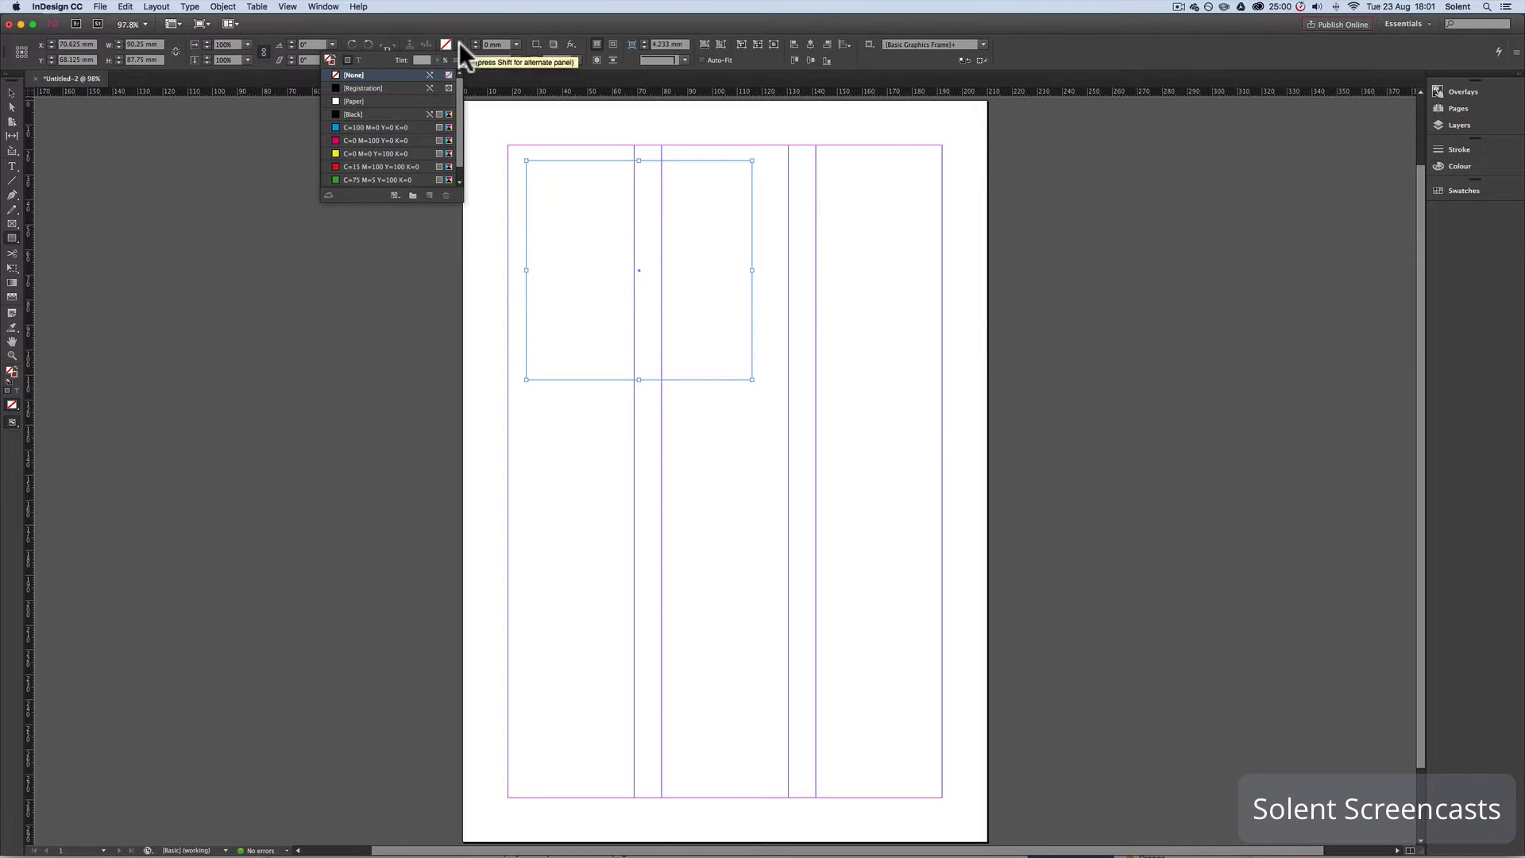
click(337, 113)
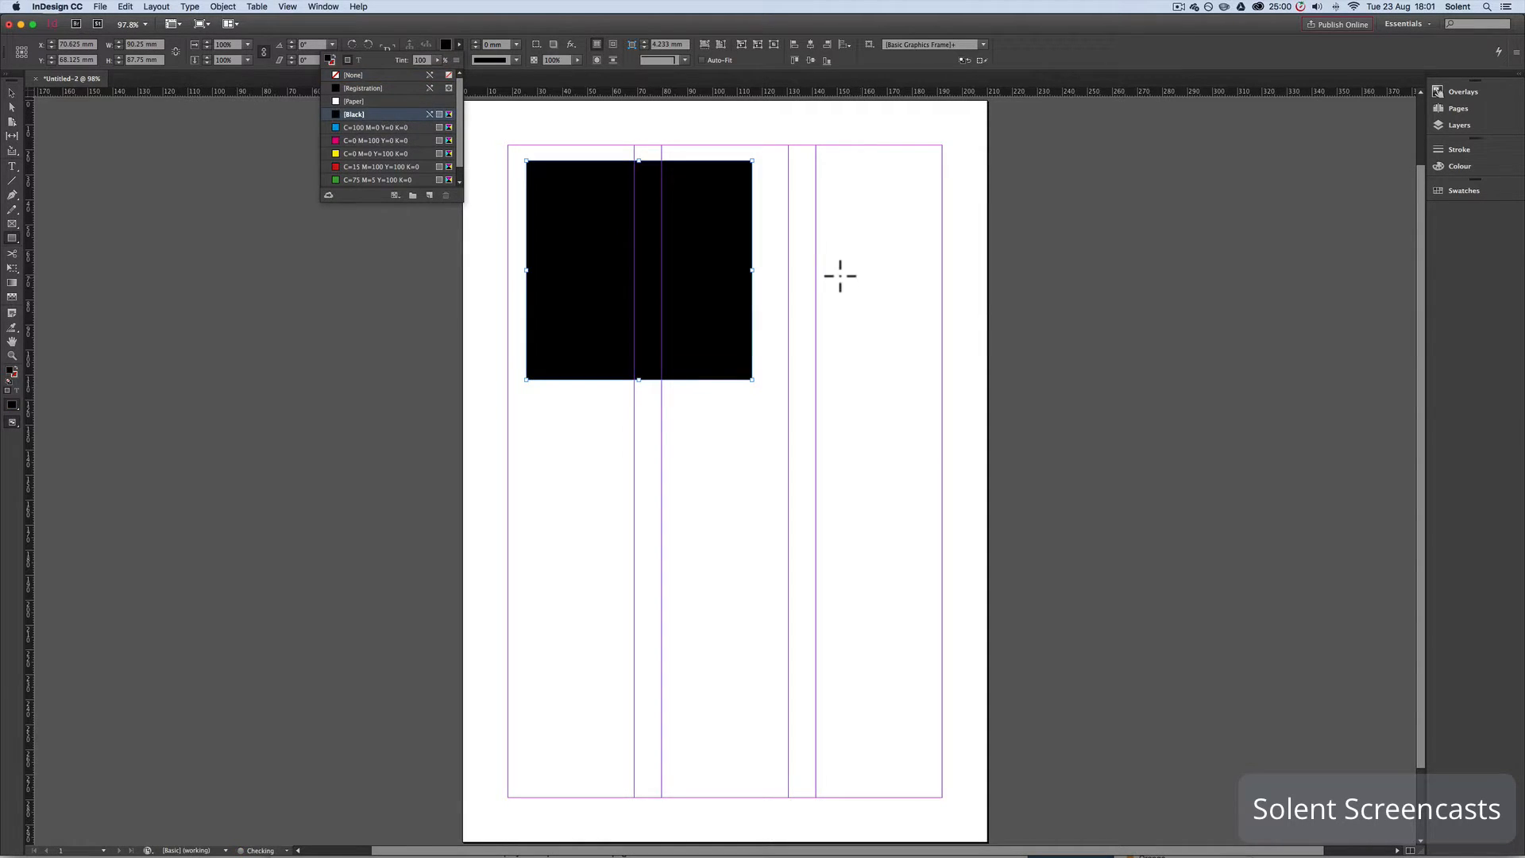
click(881, 279)
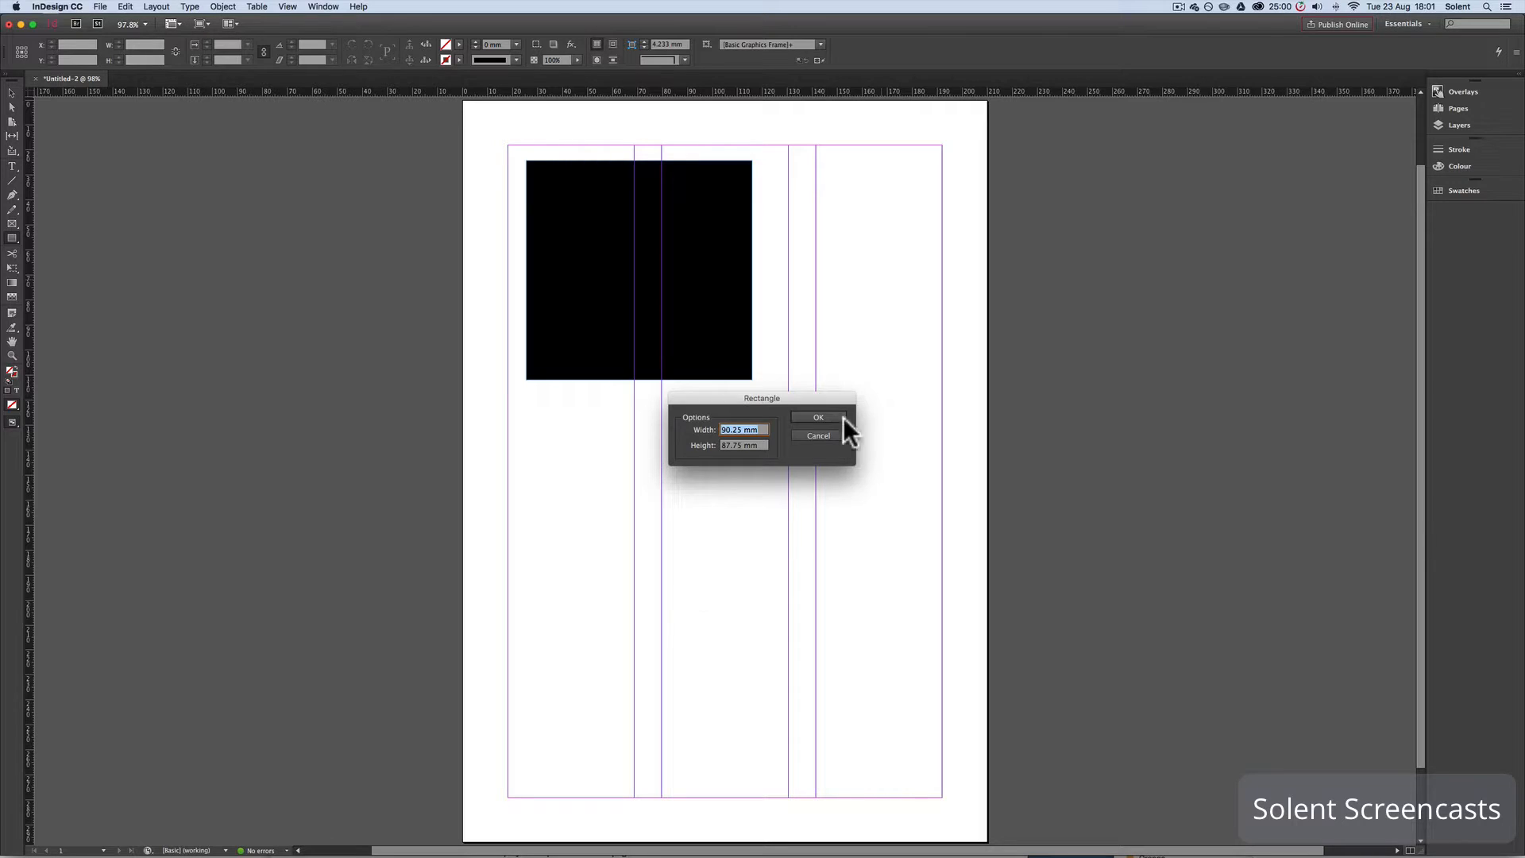
click(824, 435)
Move the black rectangle so that its centre sits at about X 66 mm, Y 67 mm.
click(12, 93)
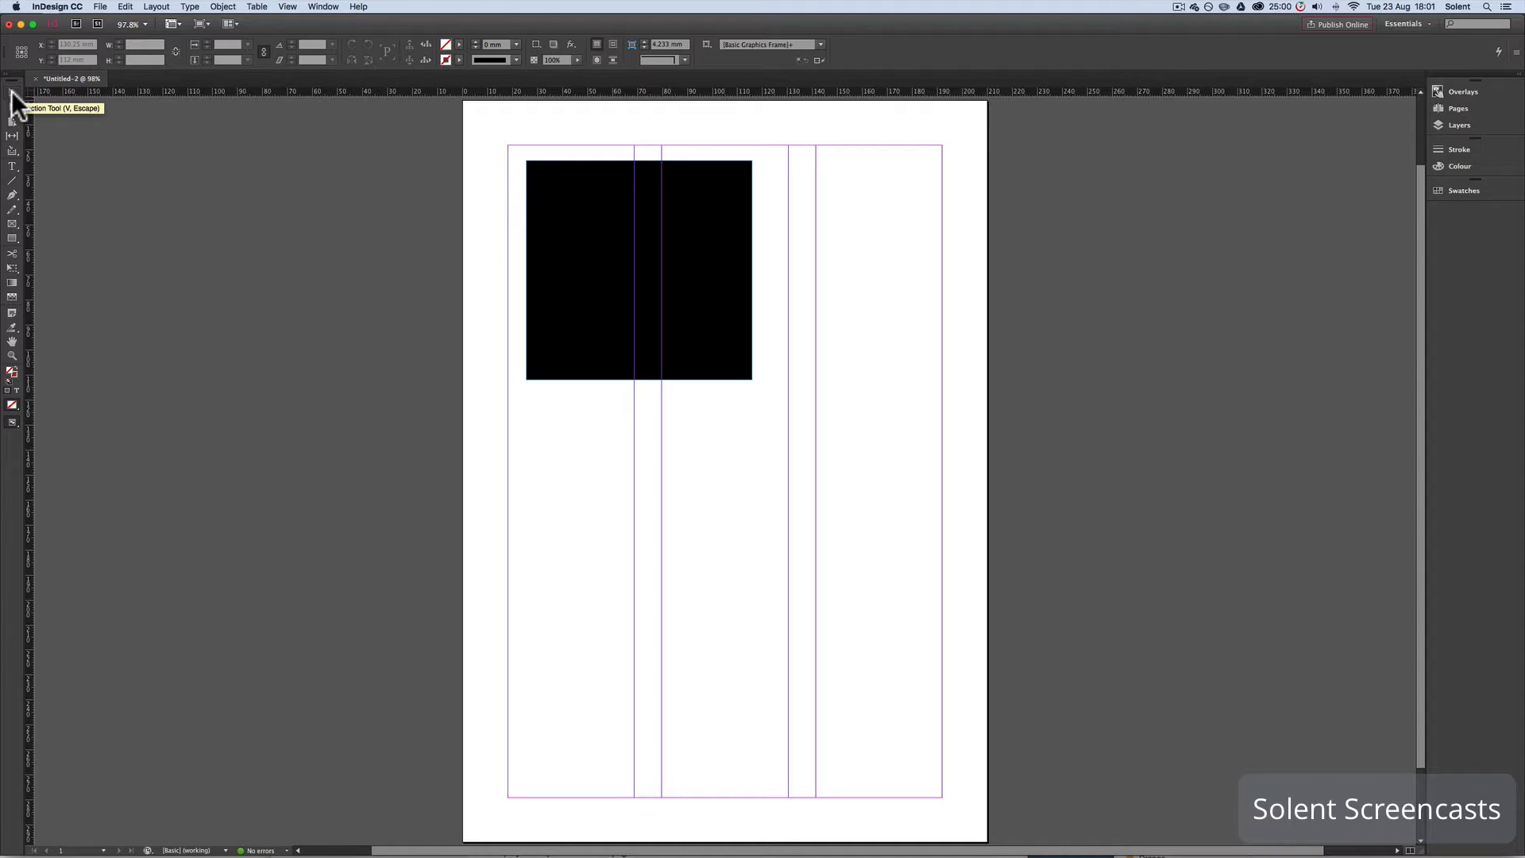
drag(606, 273, 572, 250)
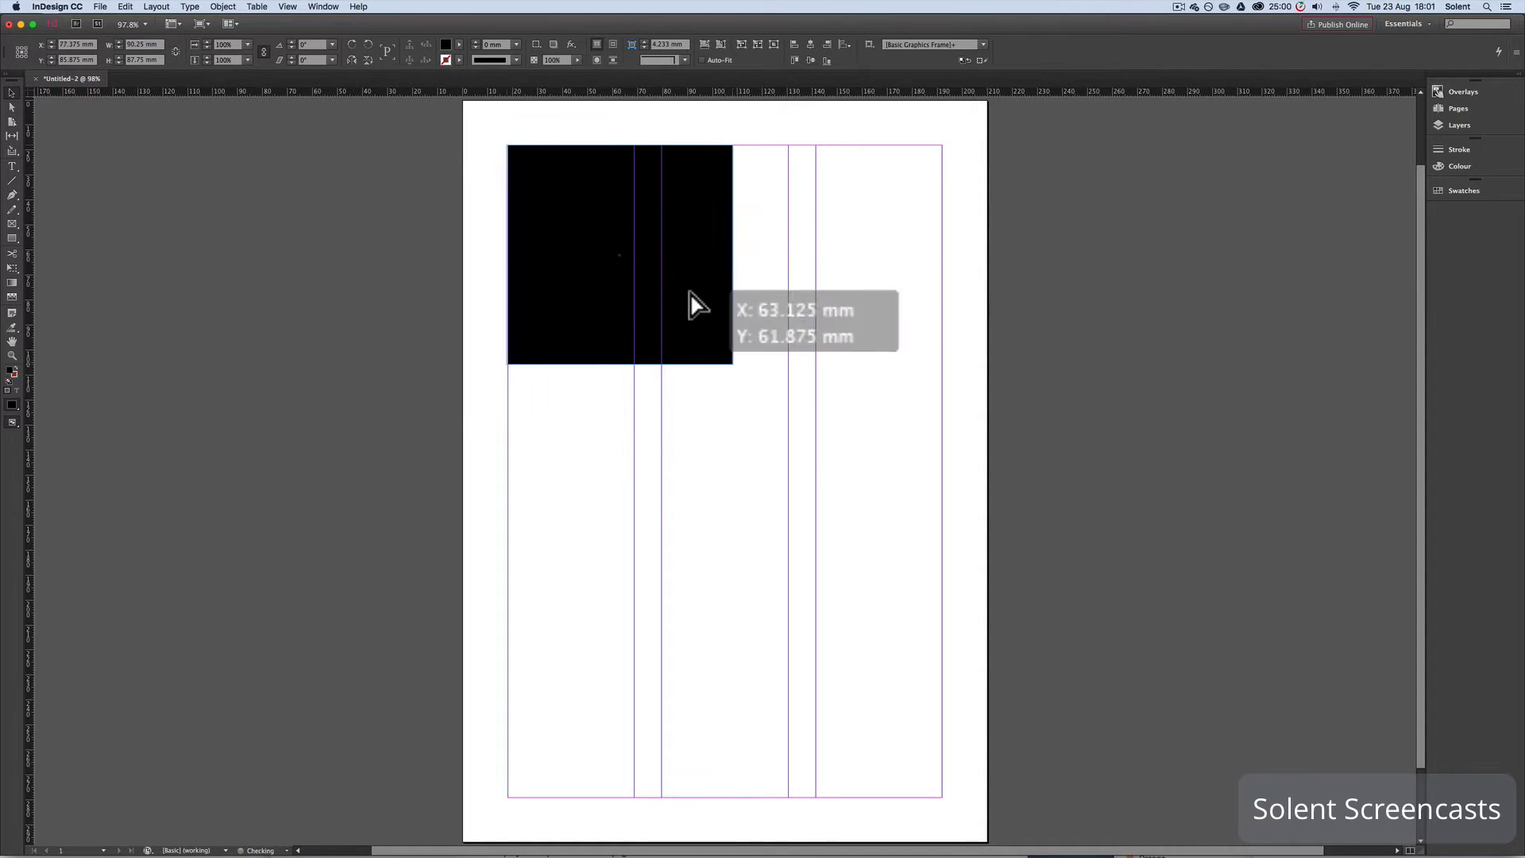
drag(694, 307, 591, 224)
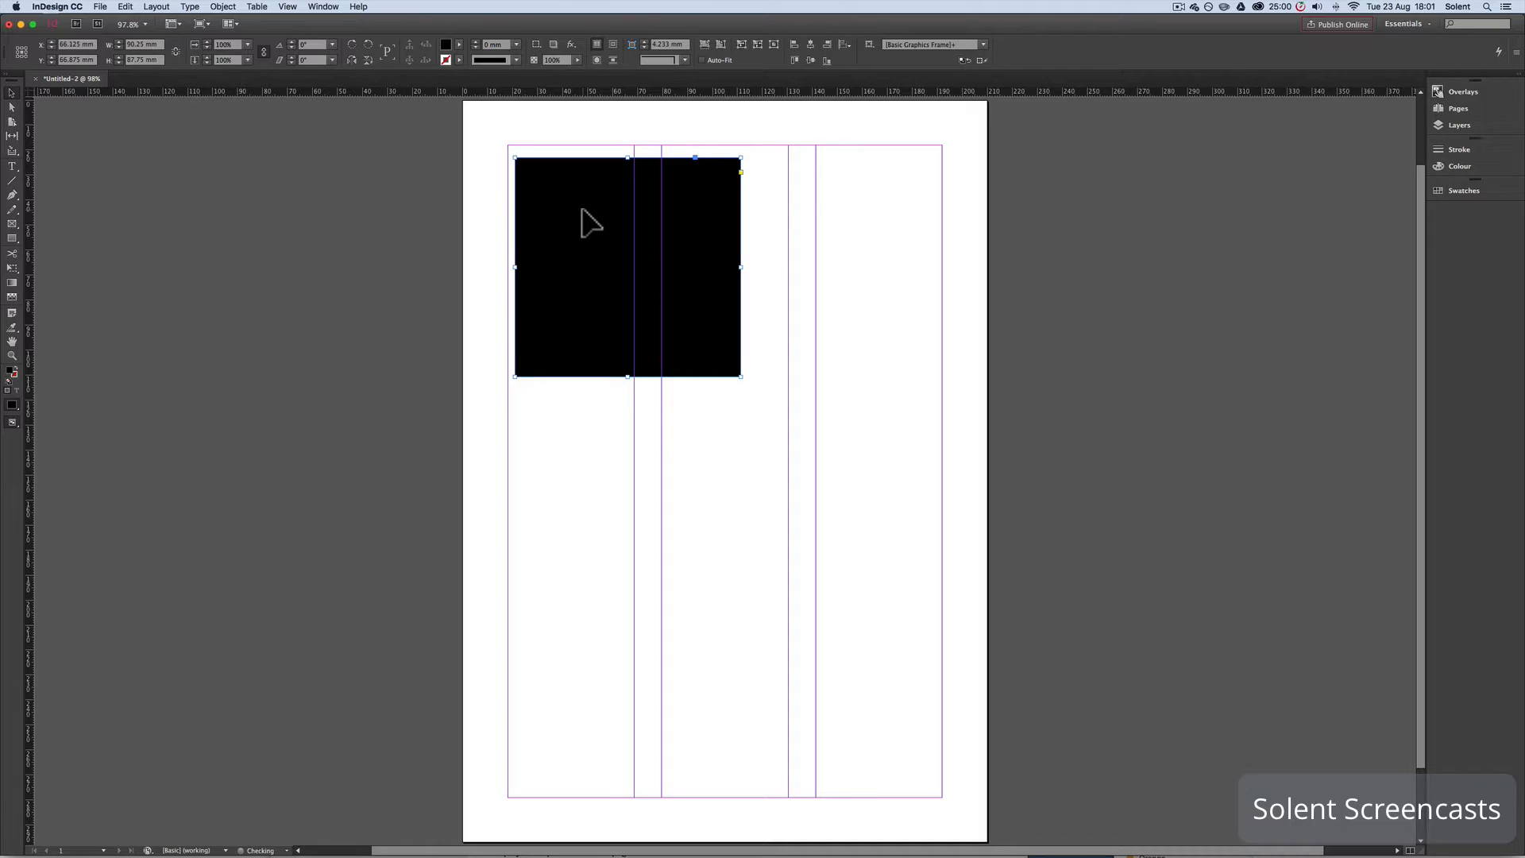
Move the black rectangle with Direct Selection so that its centre sits at about X 72 mm, Y 63 mm.
scroll(583, 222, up, 3)
scroll(584, 222, right, 3)
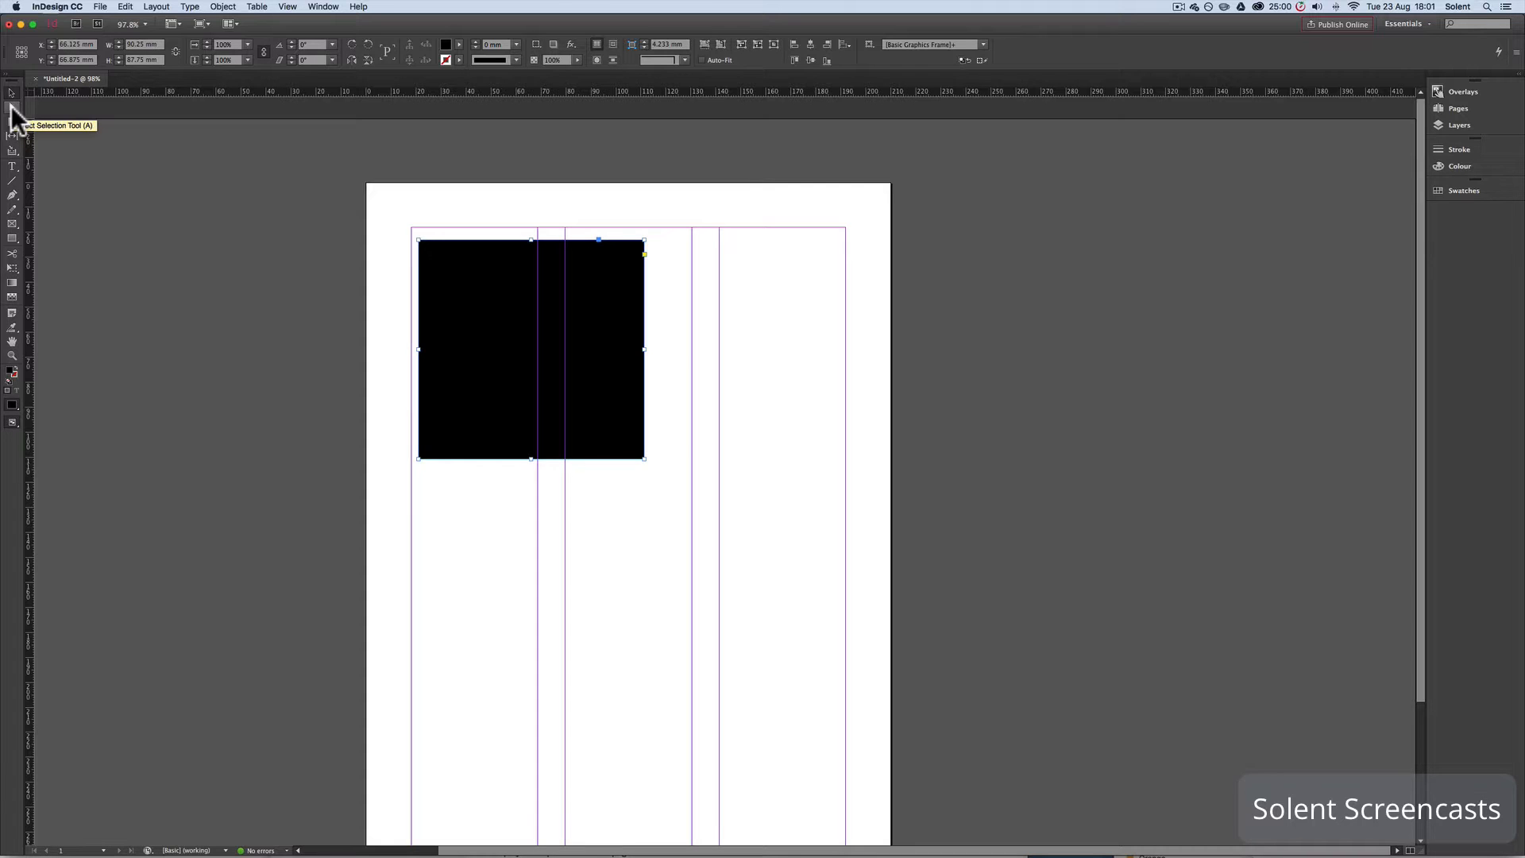
click(12, 111)
drag(450, 269, 439, 239)
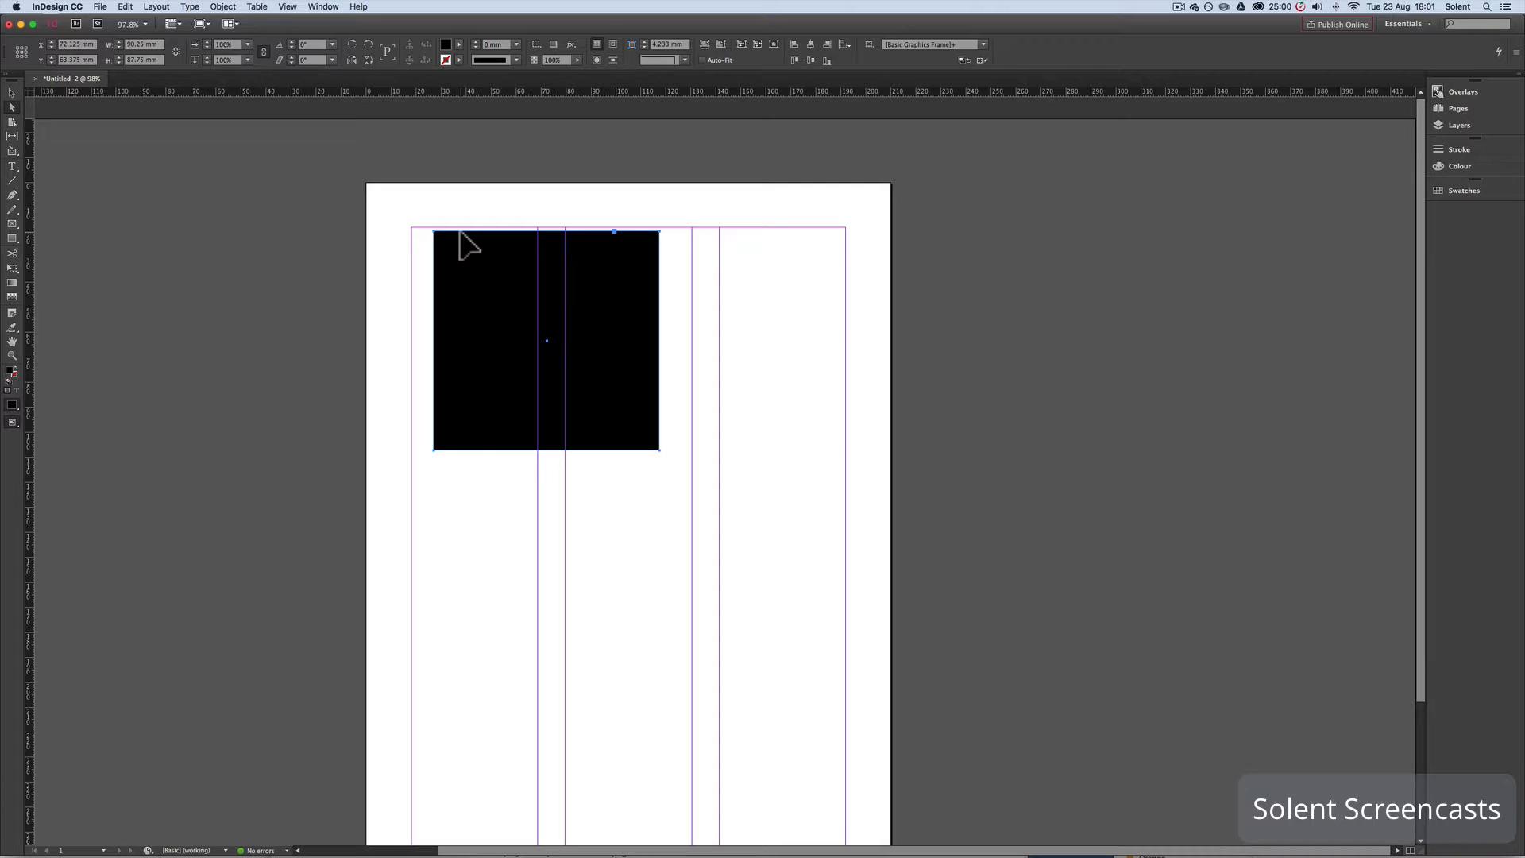
Try to shift the page and narrow it from its right edge with the Page tool.
click(12, 121)
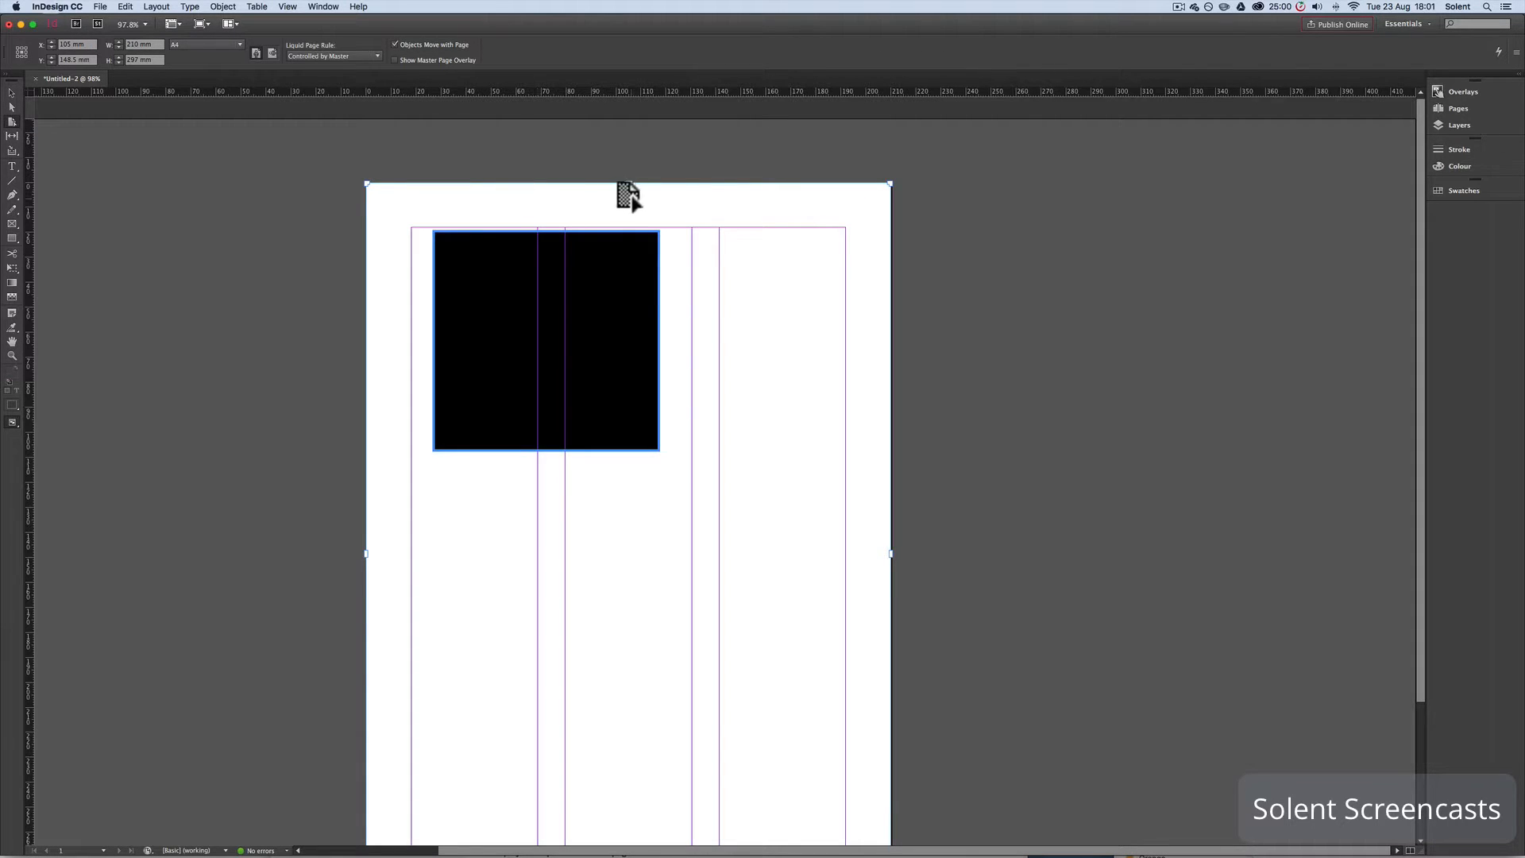
mouse_move(628, 184)
mouse_down()
mouse_move(622, 211)
mouse_move(626, 170)
mouse_move(602, 271)
mouse_move(612, 170)
mouse_move(609, 224)
mouse_move(611, 183)
mouse_up()
drag(890, 551, 755, 516)
Inspect the Gap tool and the Content Collector's options, then close the collector.
click(11, 139)
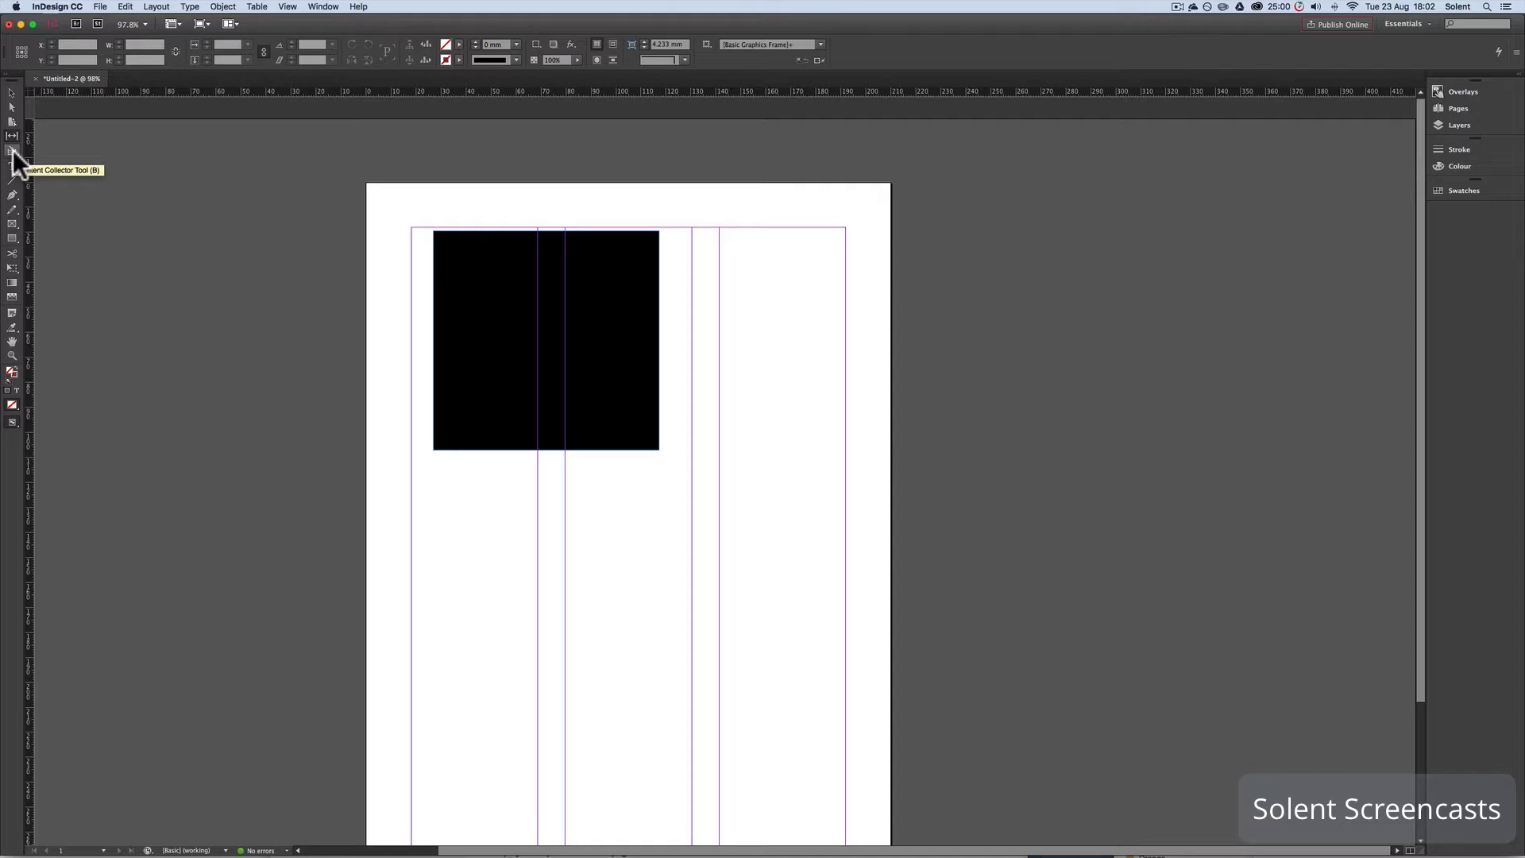
click(13, 150)
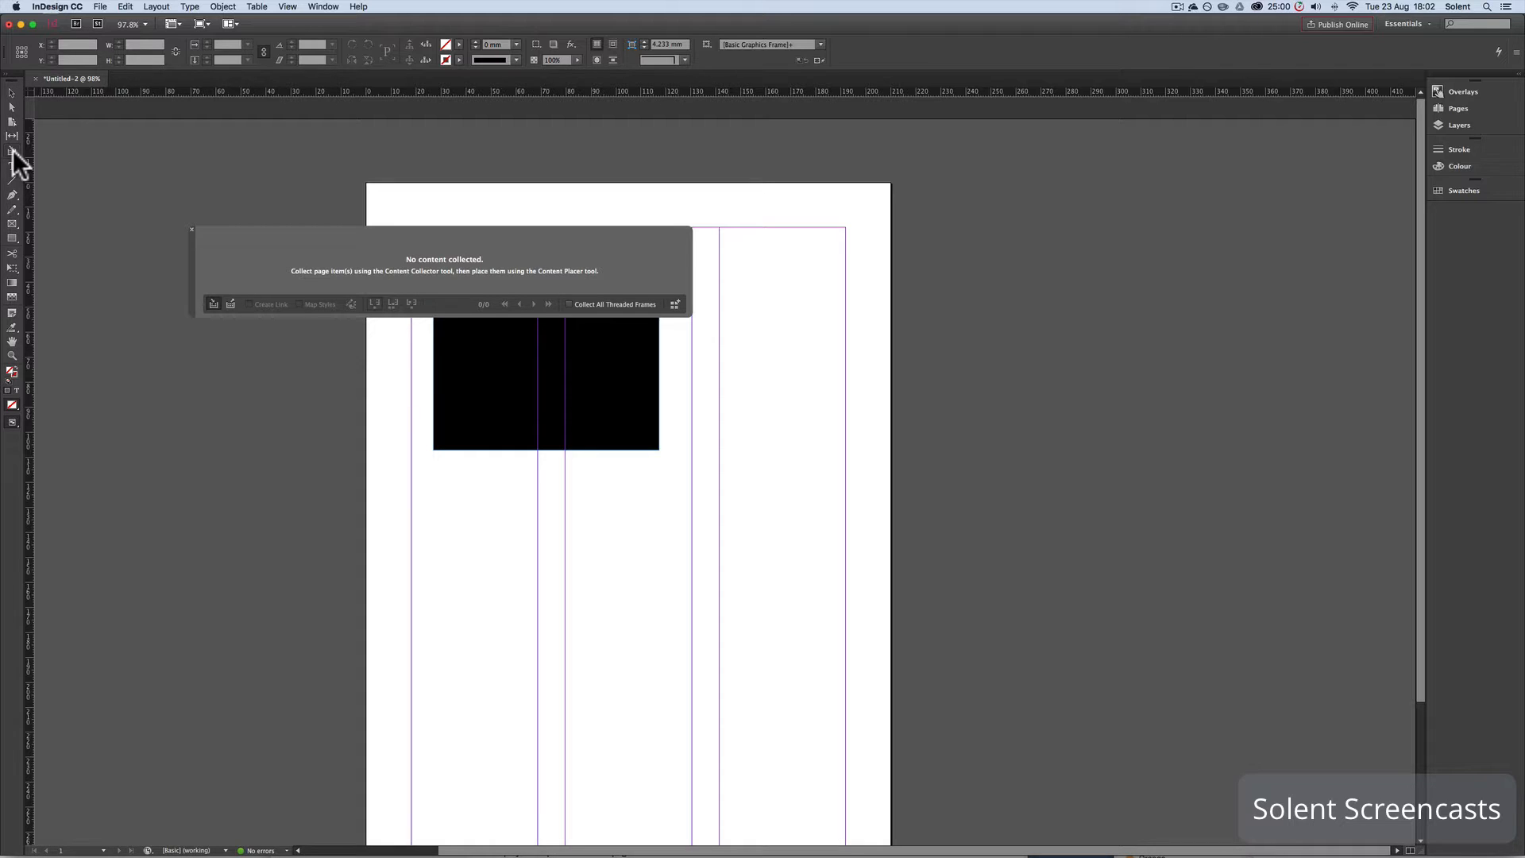
click(192, 229)
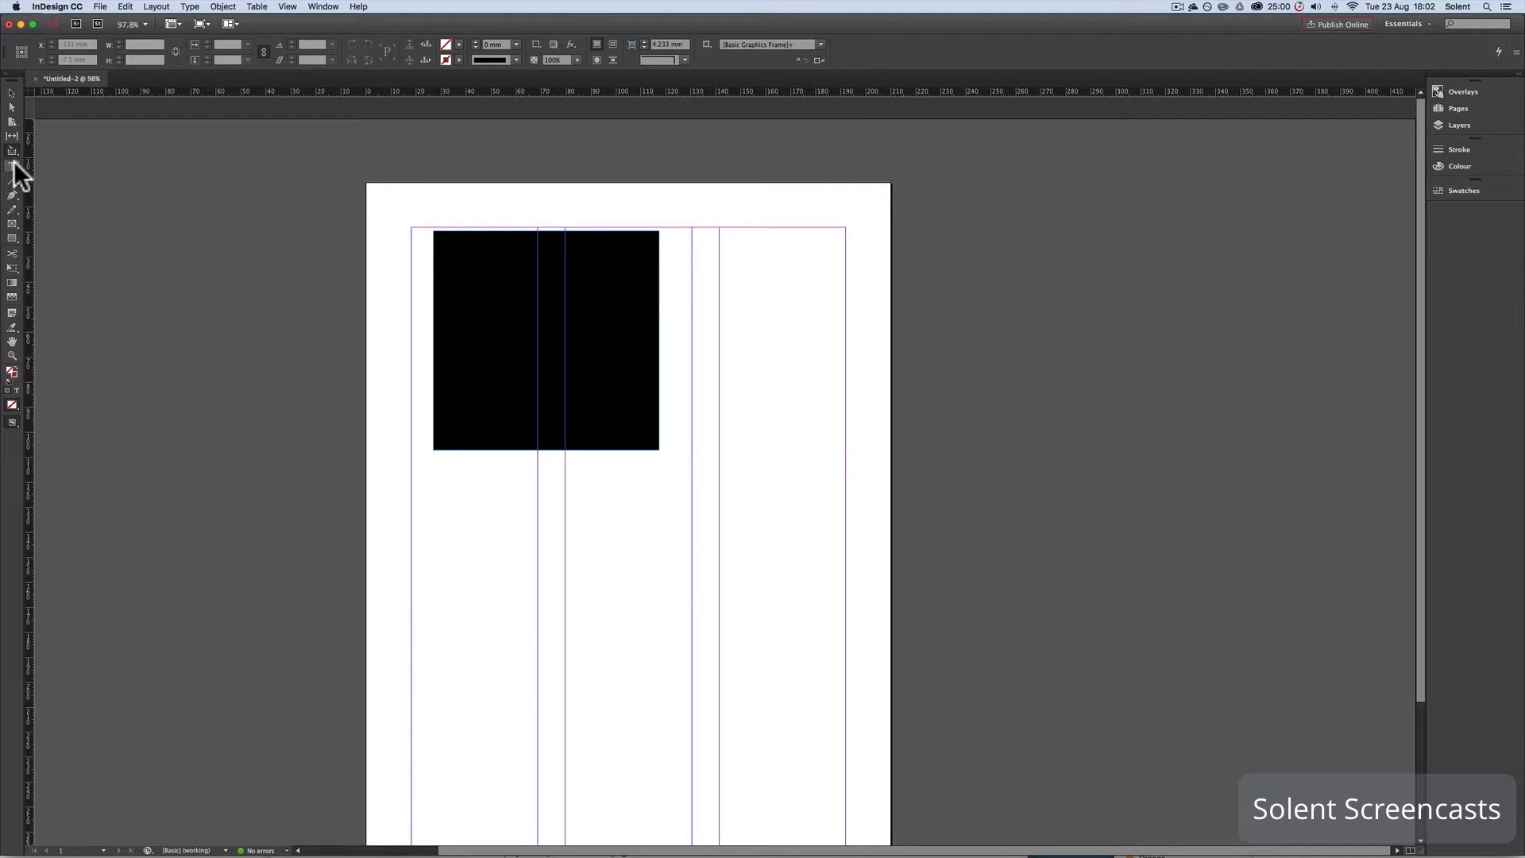
Draw a text frame about 113 by 54 mm just below the black rectangle and enter "Hello" in it.
click(12, 163)
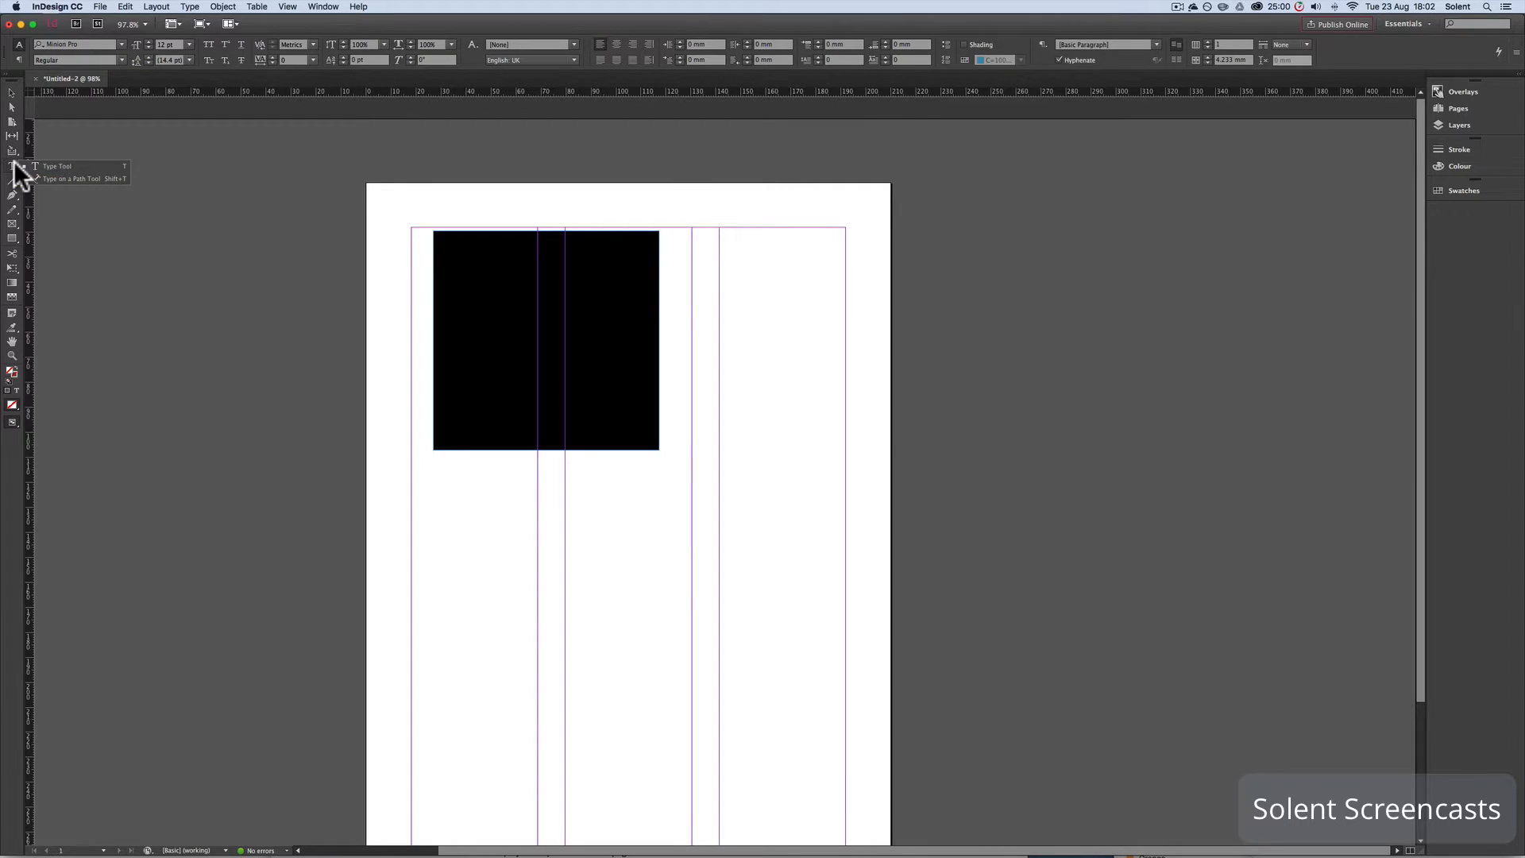
click(58, 167)
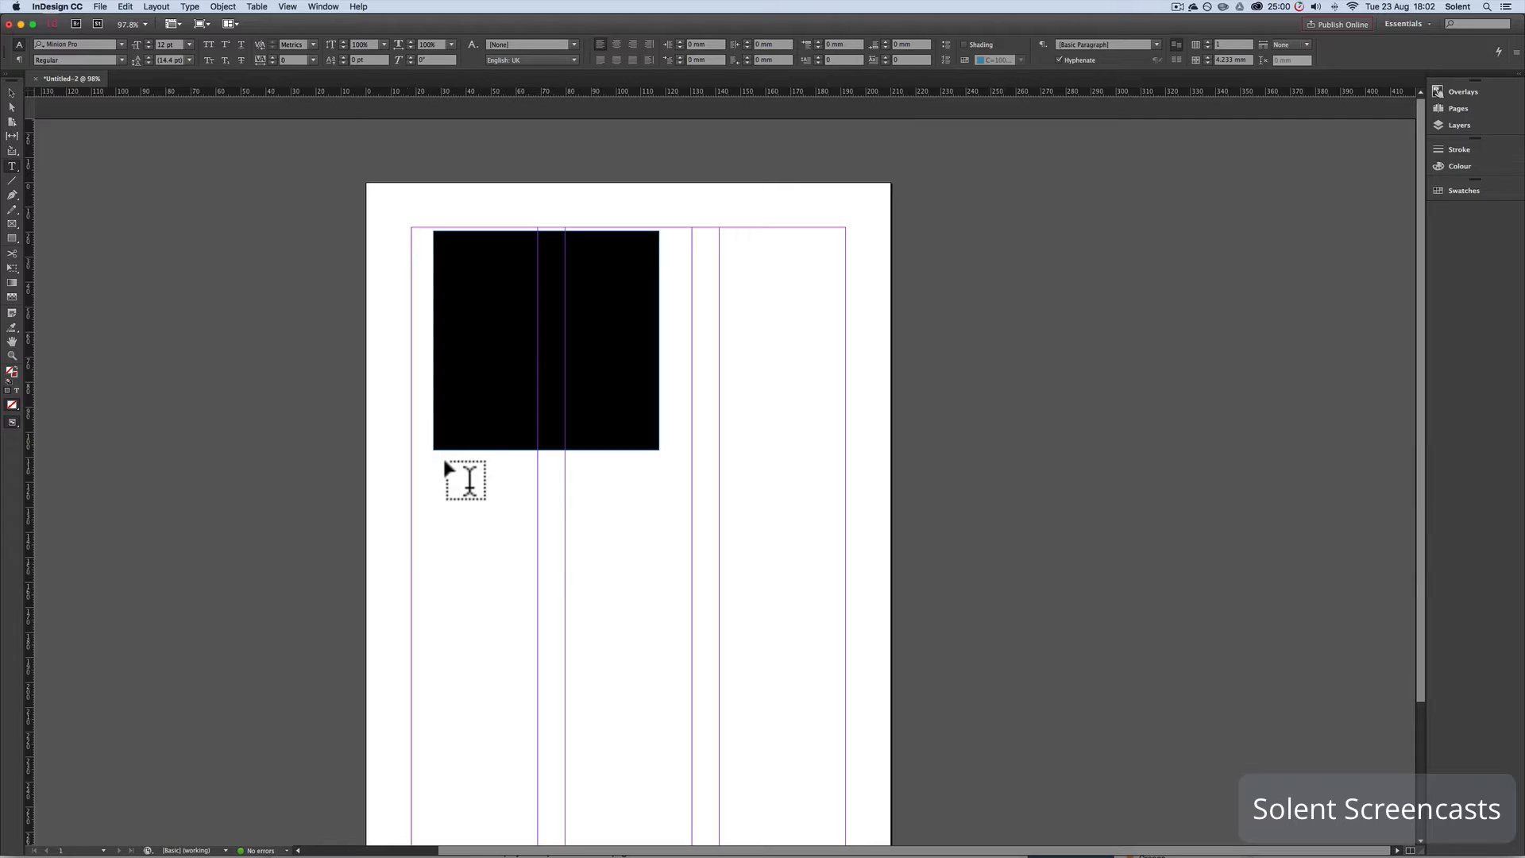
drag(437, 461, 718, 597)
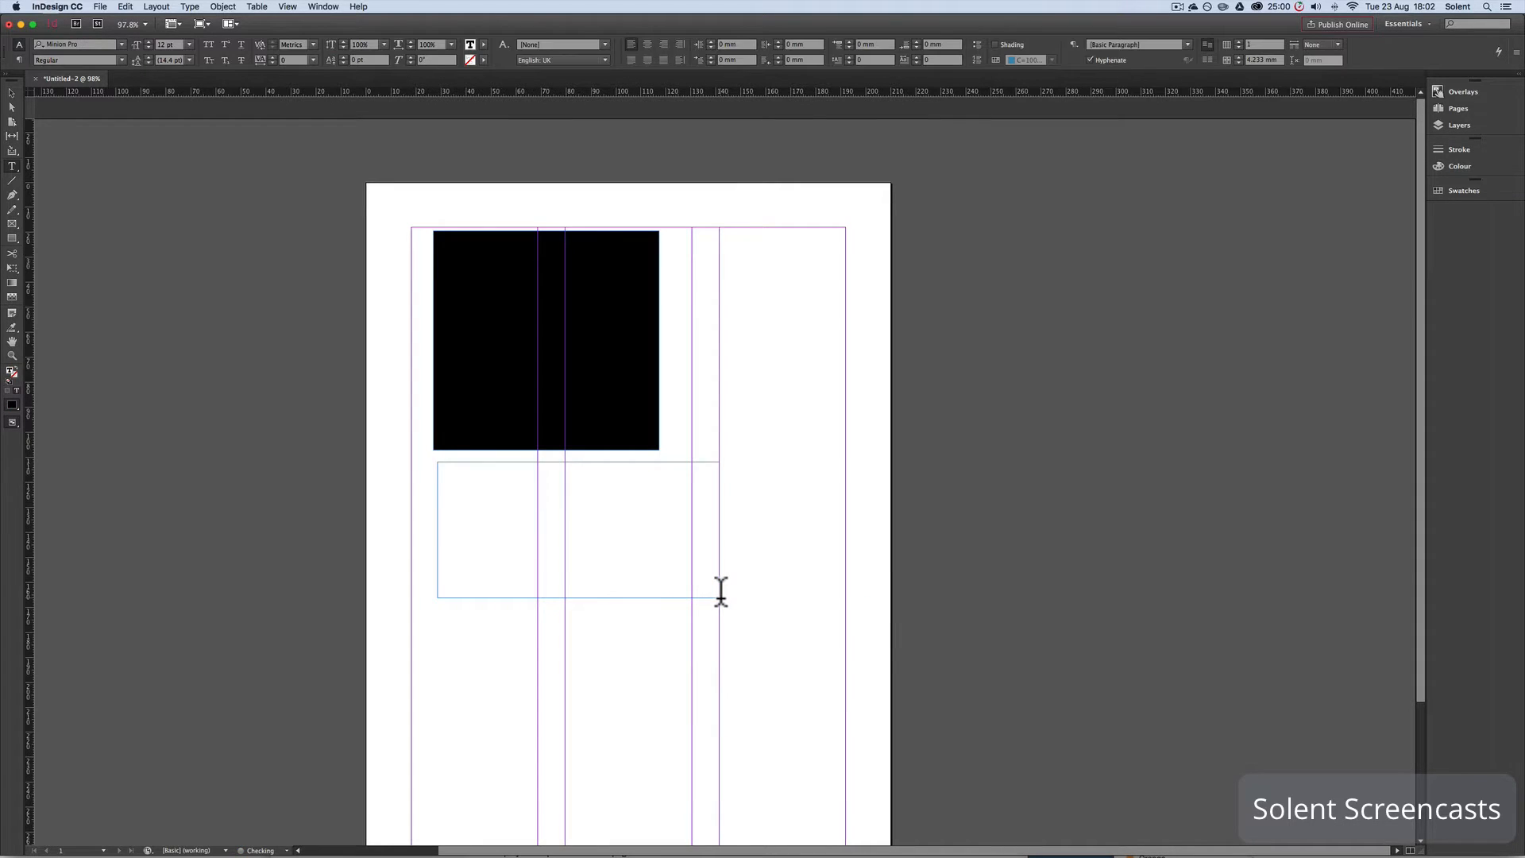
text(Hello)
Set the "Hello" text to 48 pt, centre it in its frame and finish editing the text.
drag(461, 467, 362, 208)
click(189, 44)
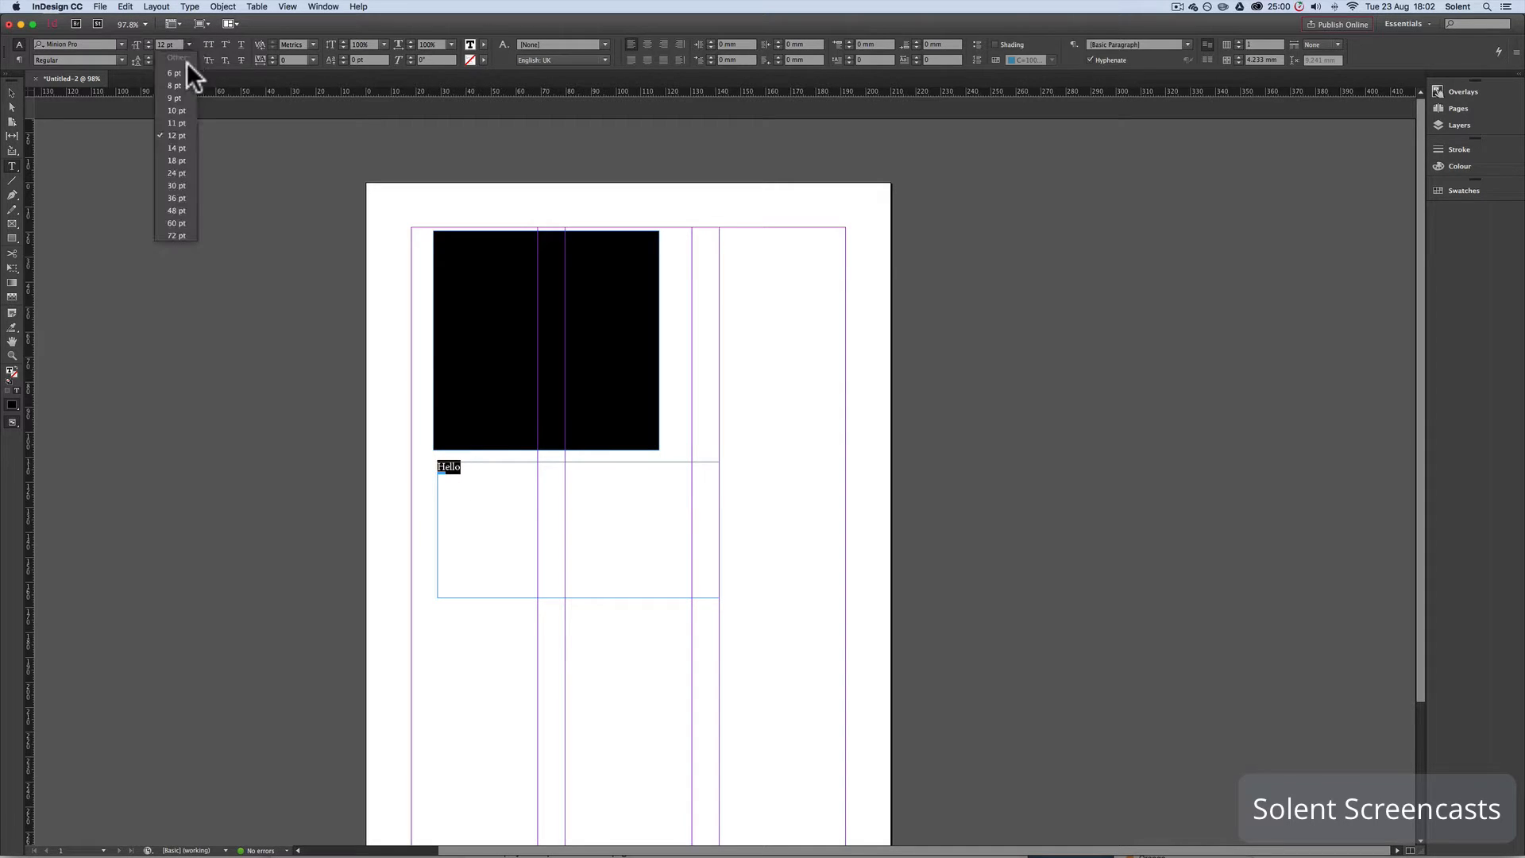
click(176, 210)
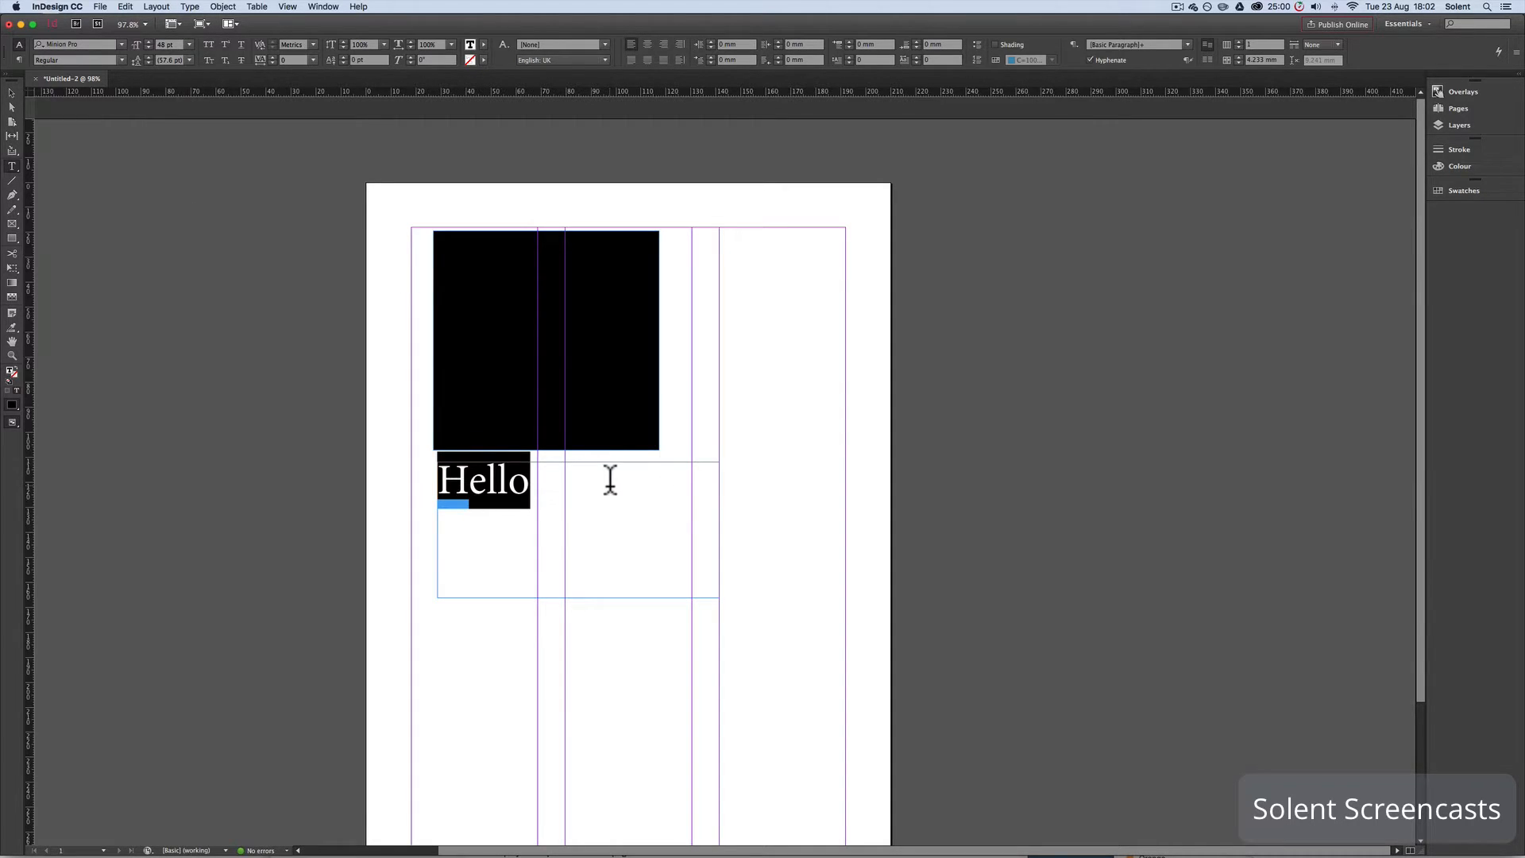
click(648, 45)
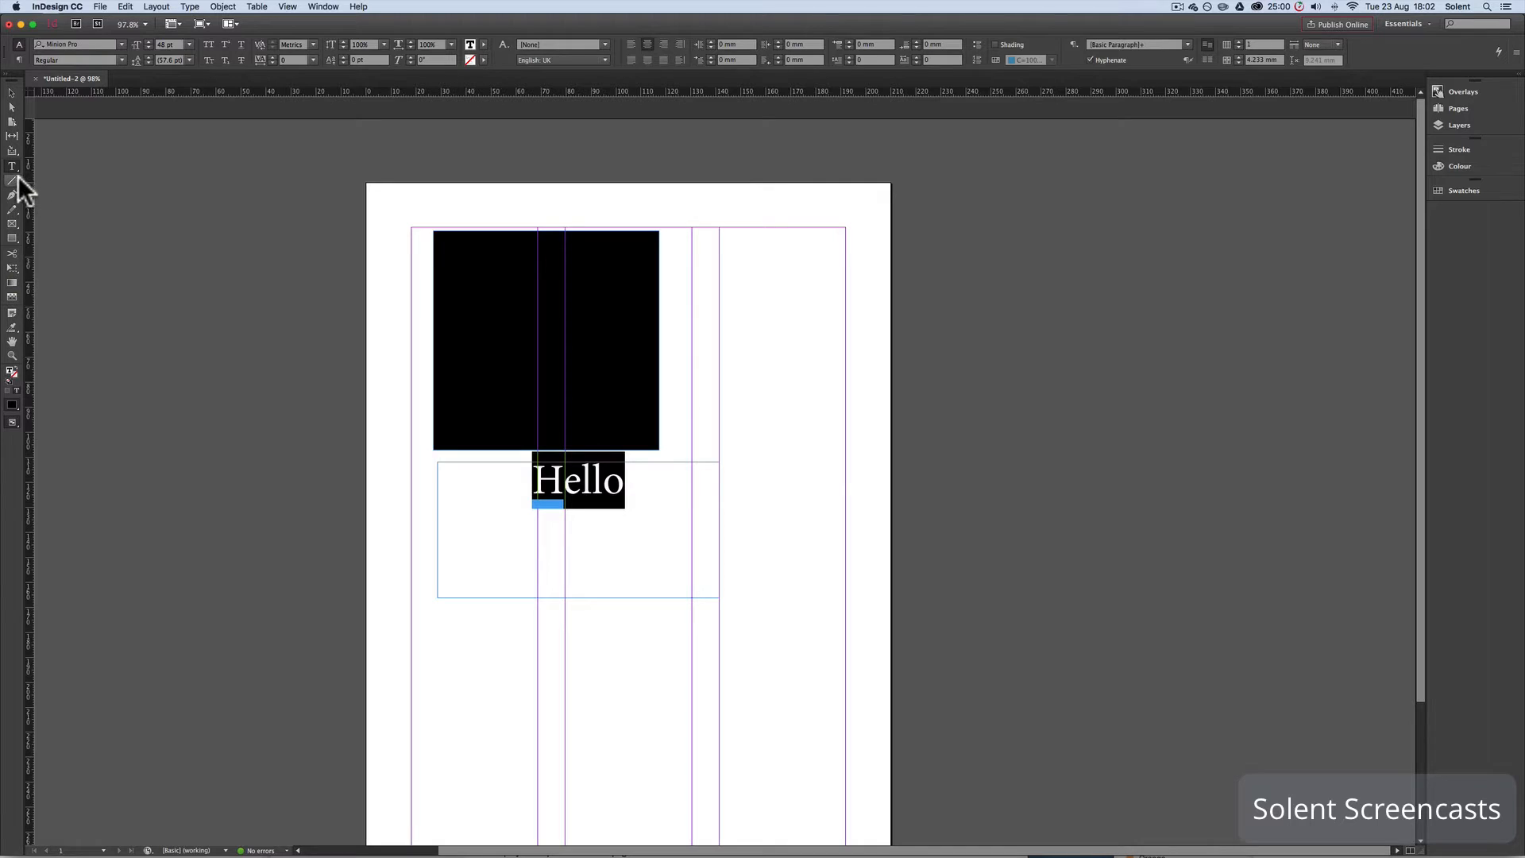
key(Escape)
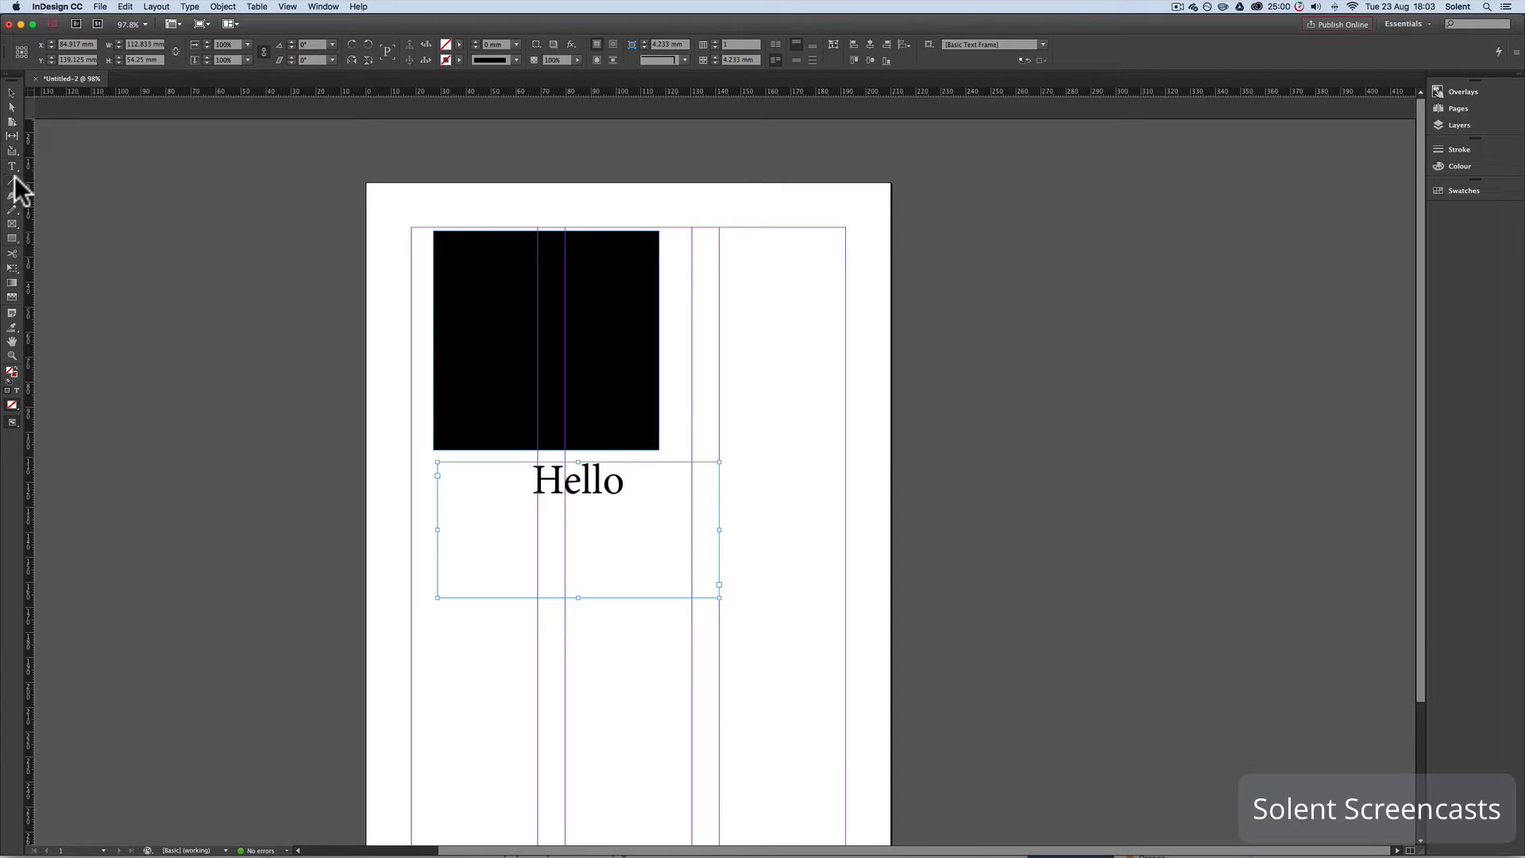
Review the Line, Pen and Pencil tools, including the anchor point variants of the Pen tool.
click(12, 179)
click(16, 196)
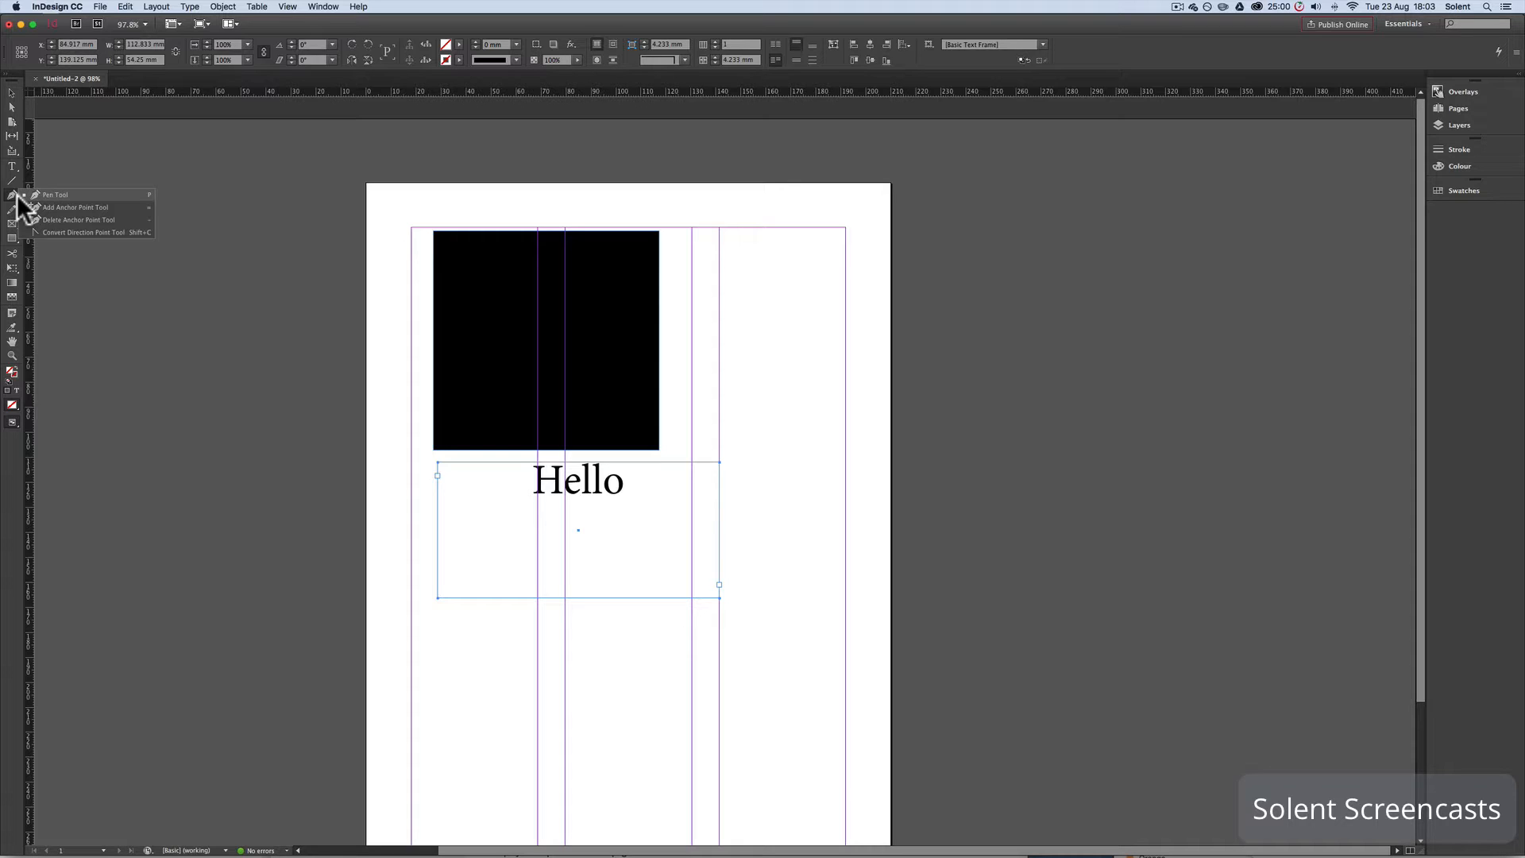
click(17, 195)
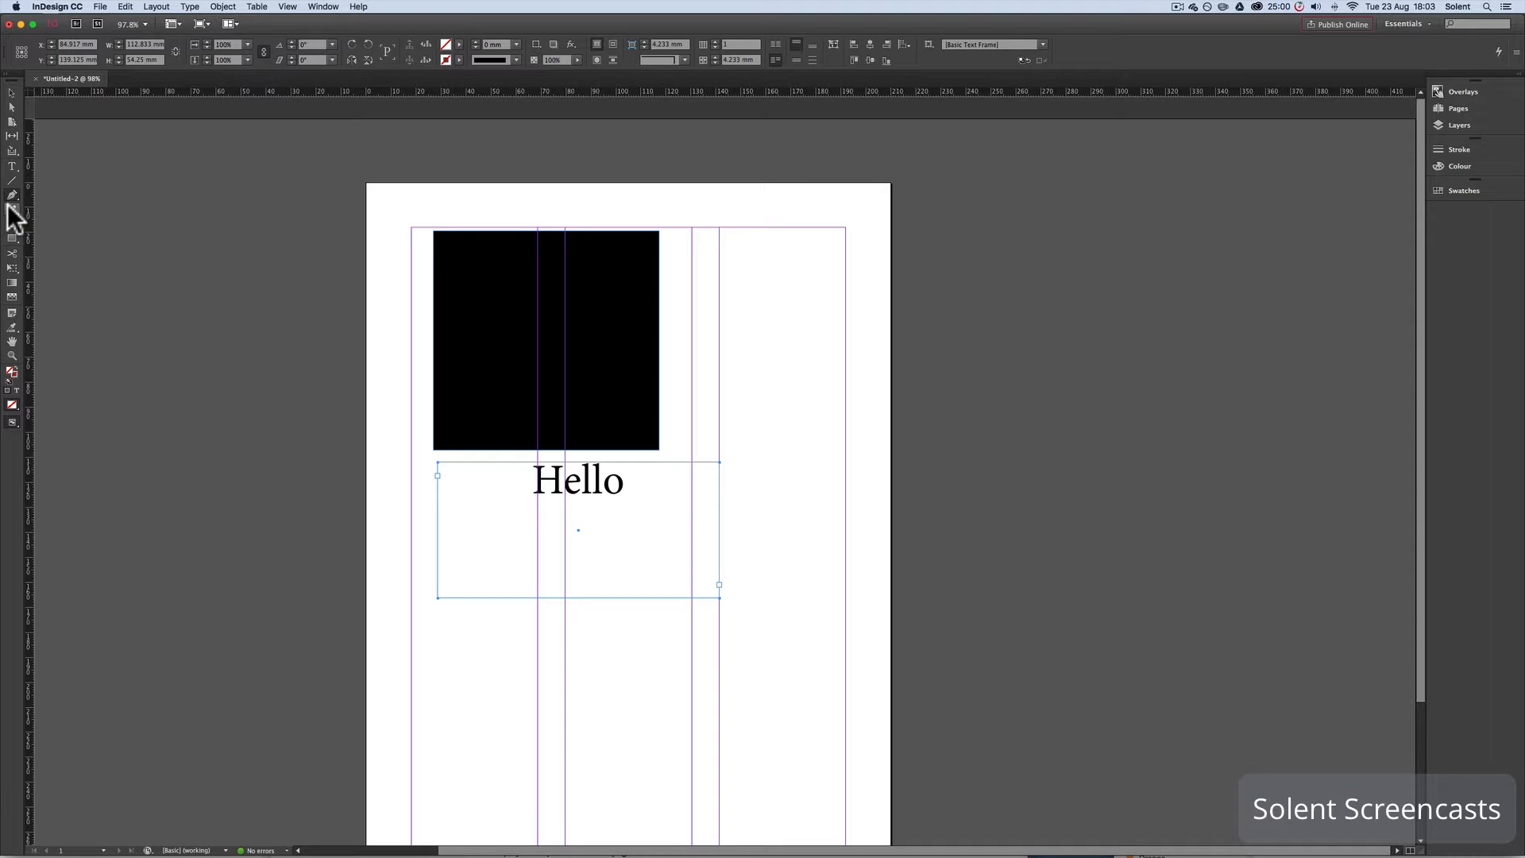
click(14, 209)
Draw an empty rectangular picture frame about 60 by 89 mm to the right of the black rectangle.
click(14, 226)
click(13, 224)
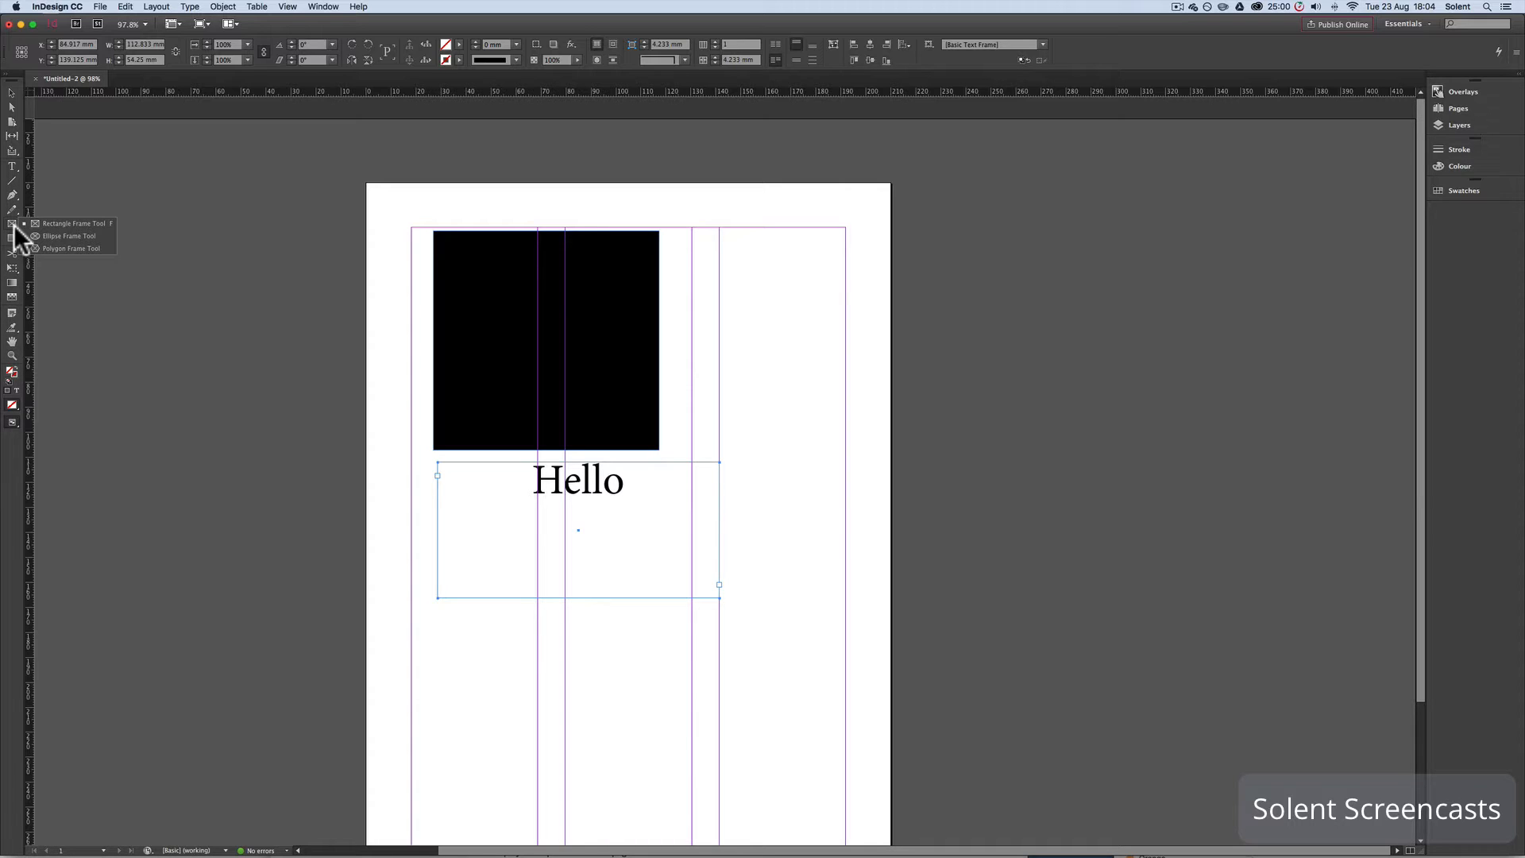
click(32, 225)
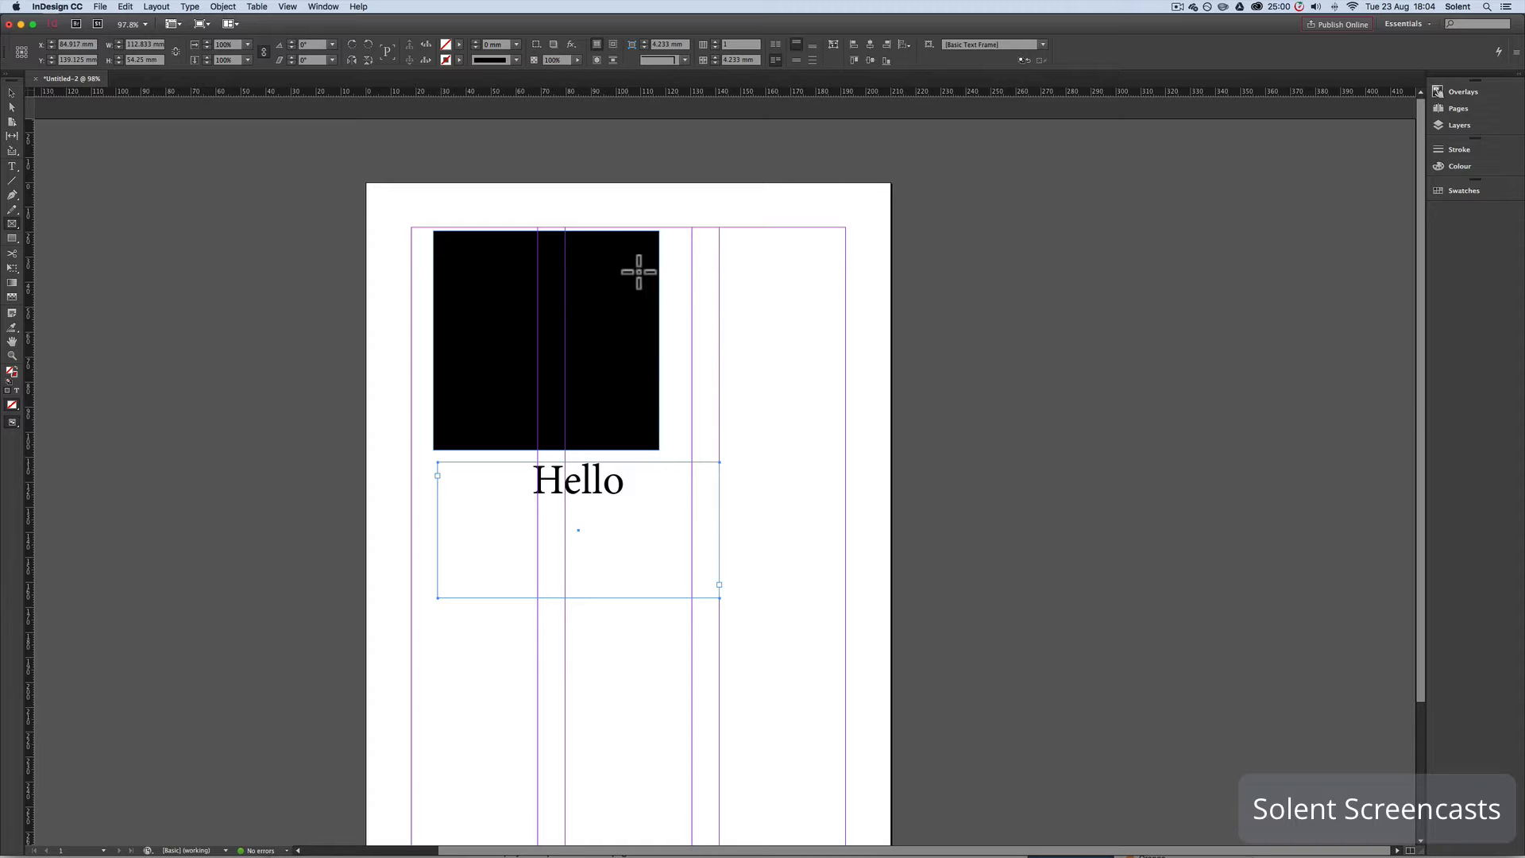
drag(686, 233, 835, 456)
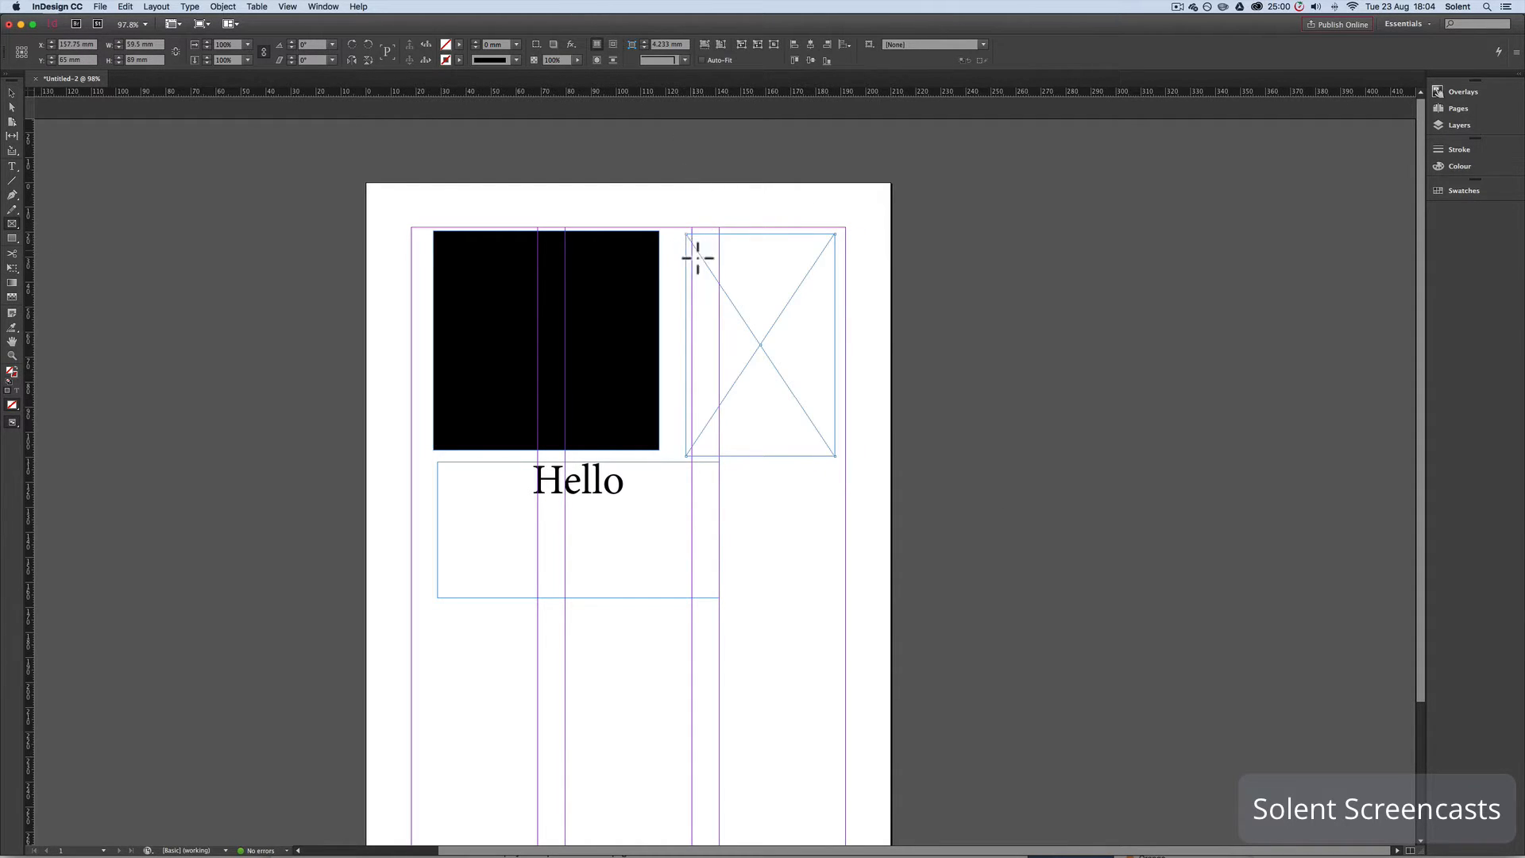
Place the image face3.png from the Pictures > images > faces folder into the empty picture frame.
click(99, 6)
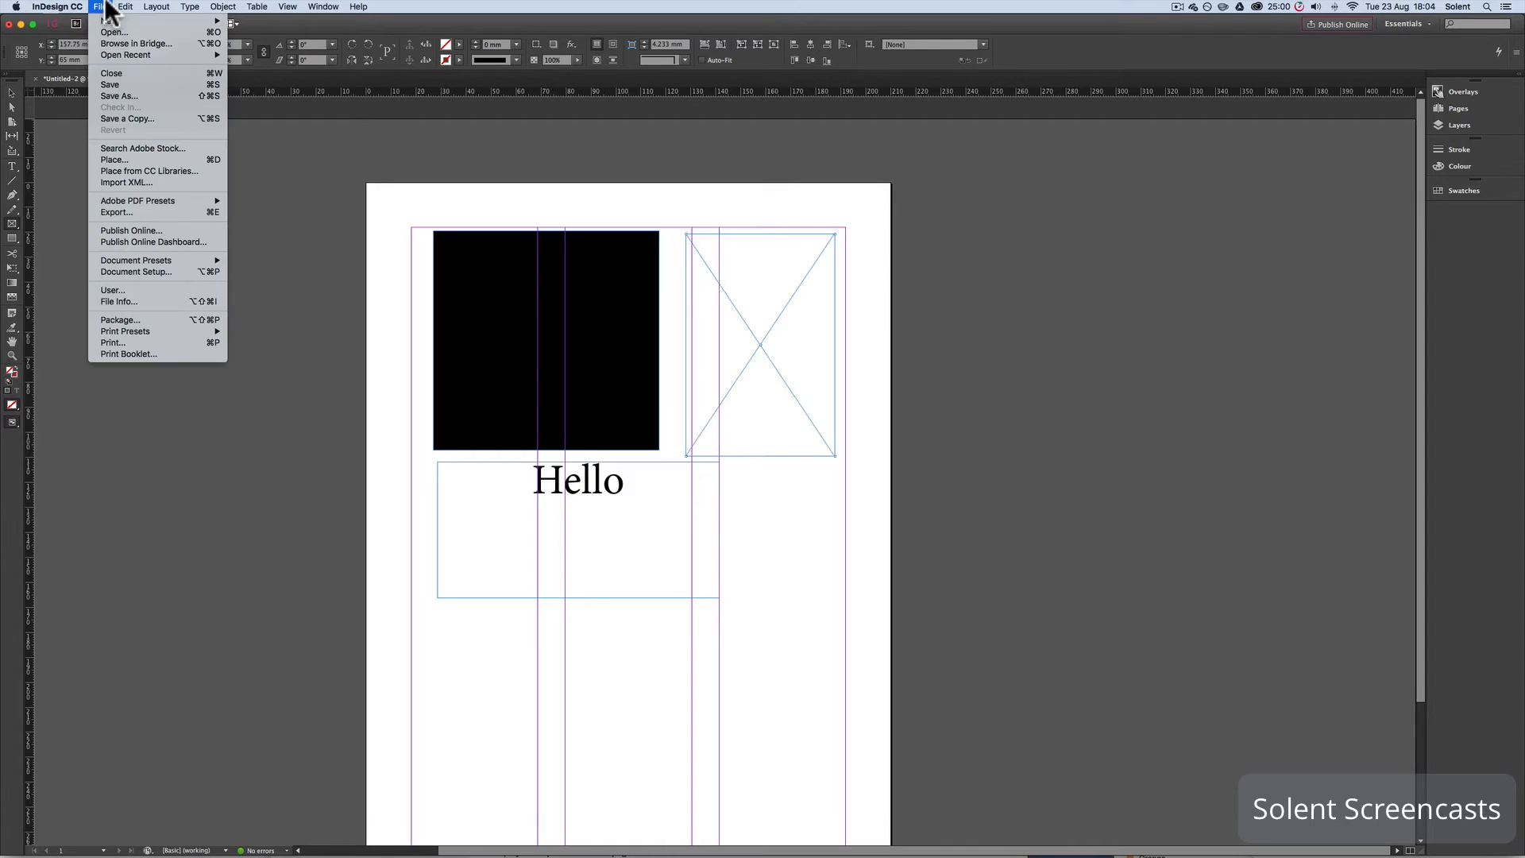
click(140, 156)
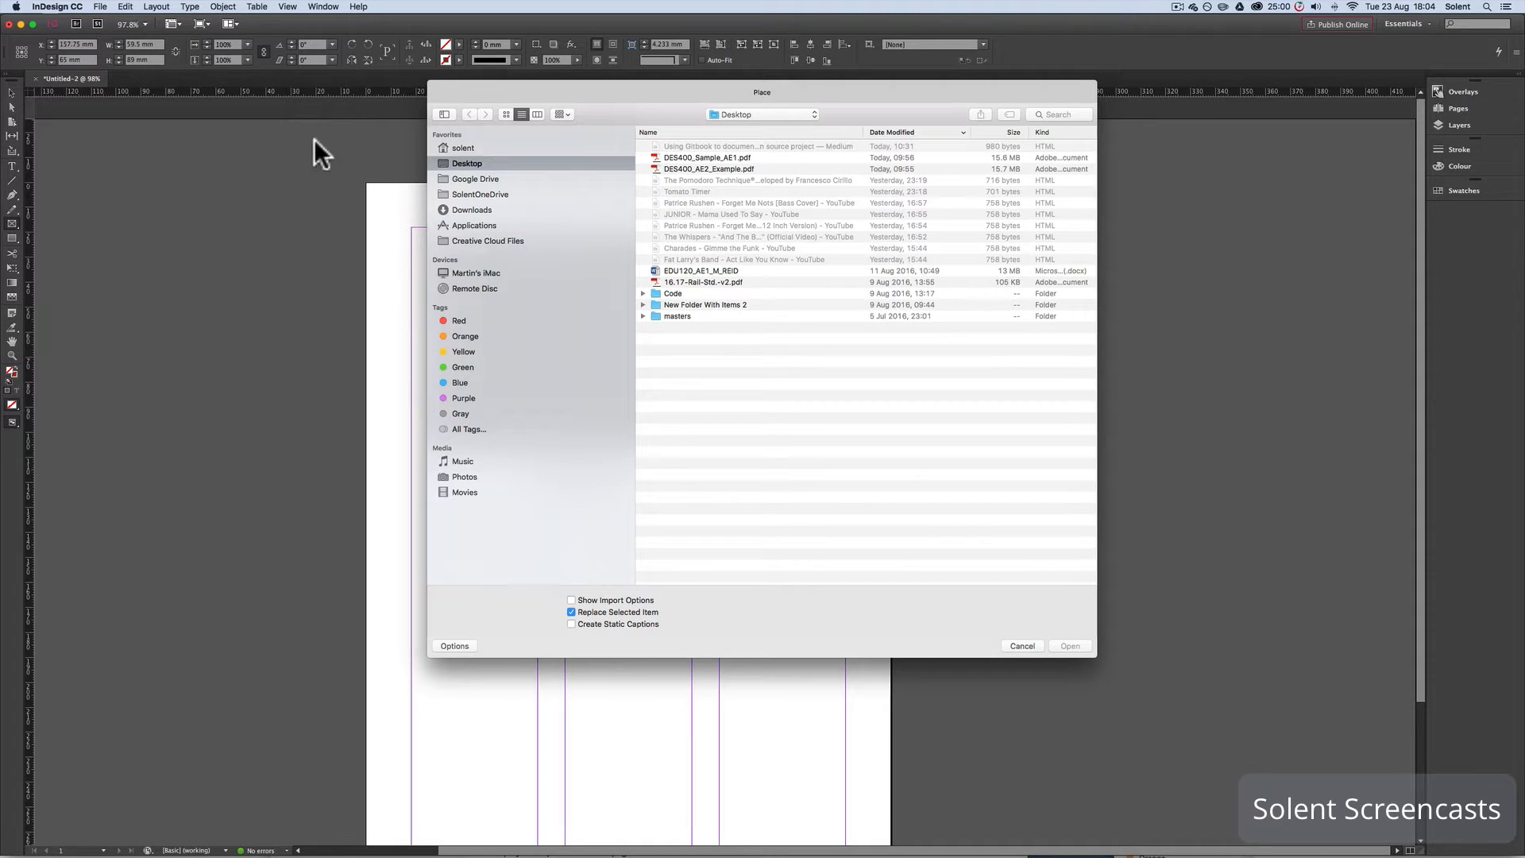
click(478, 146)
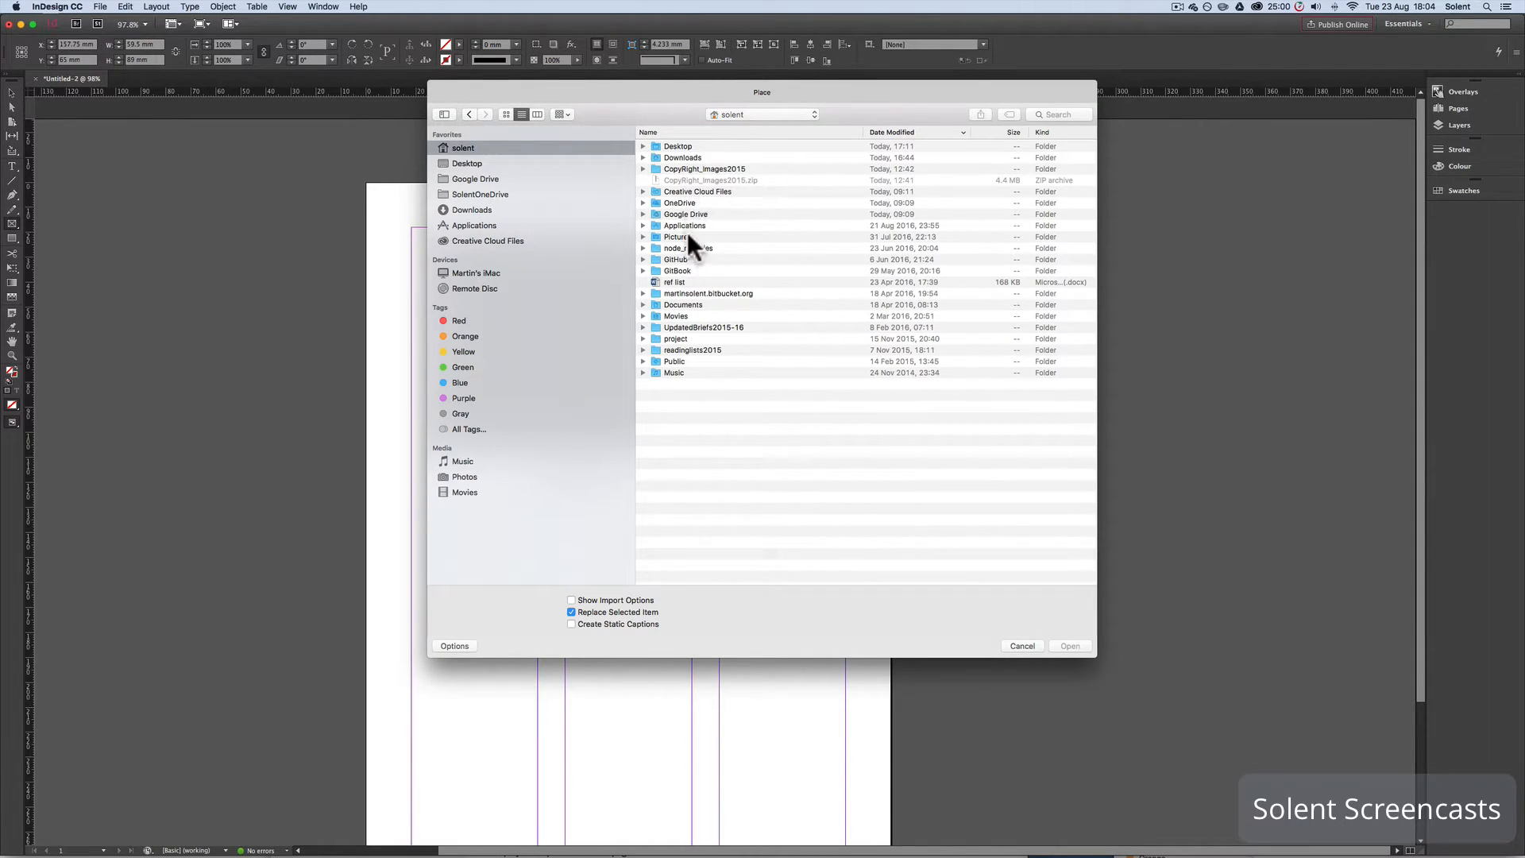
double_click(688, 235)
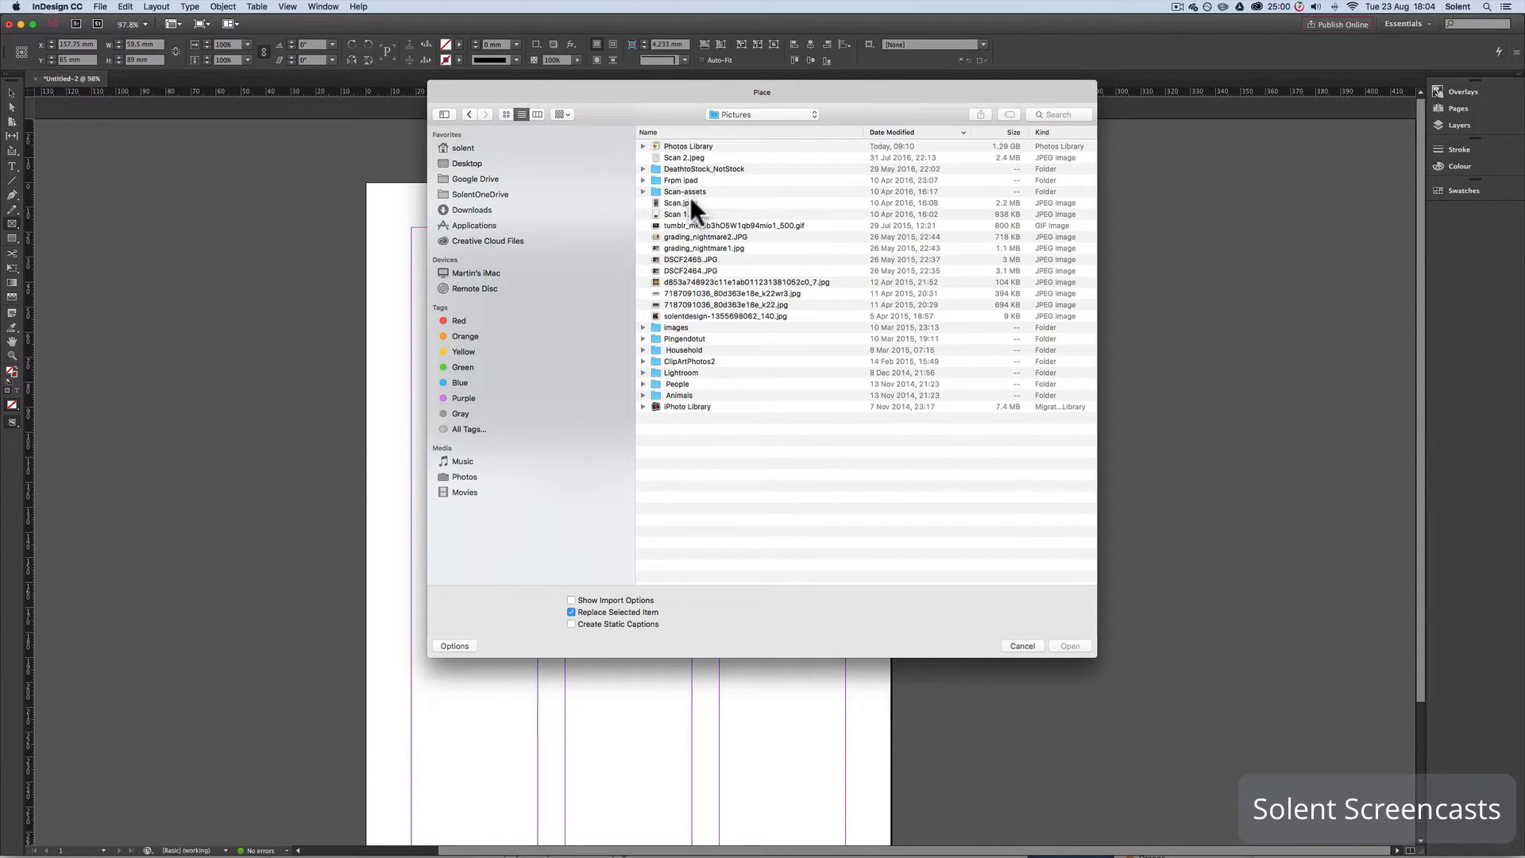
click(691, 202)
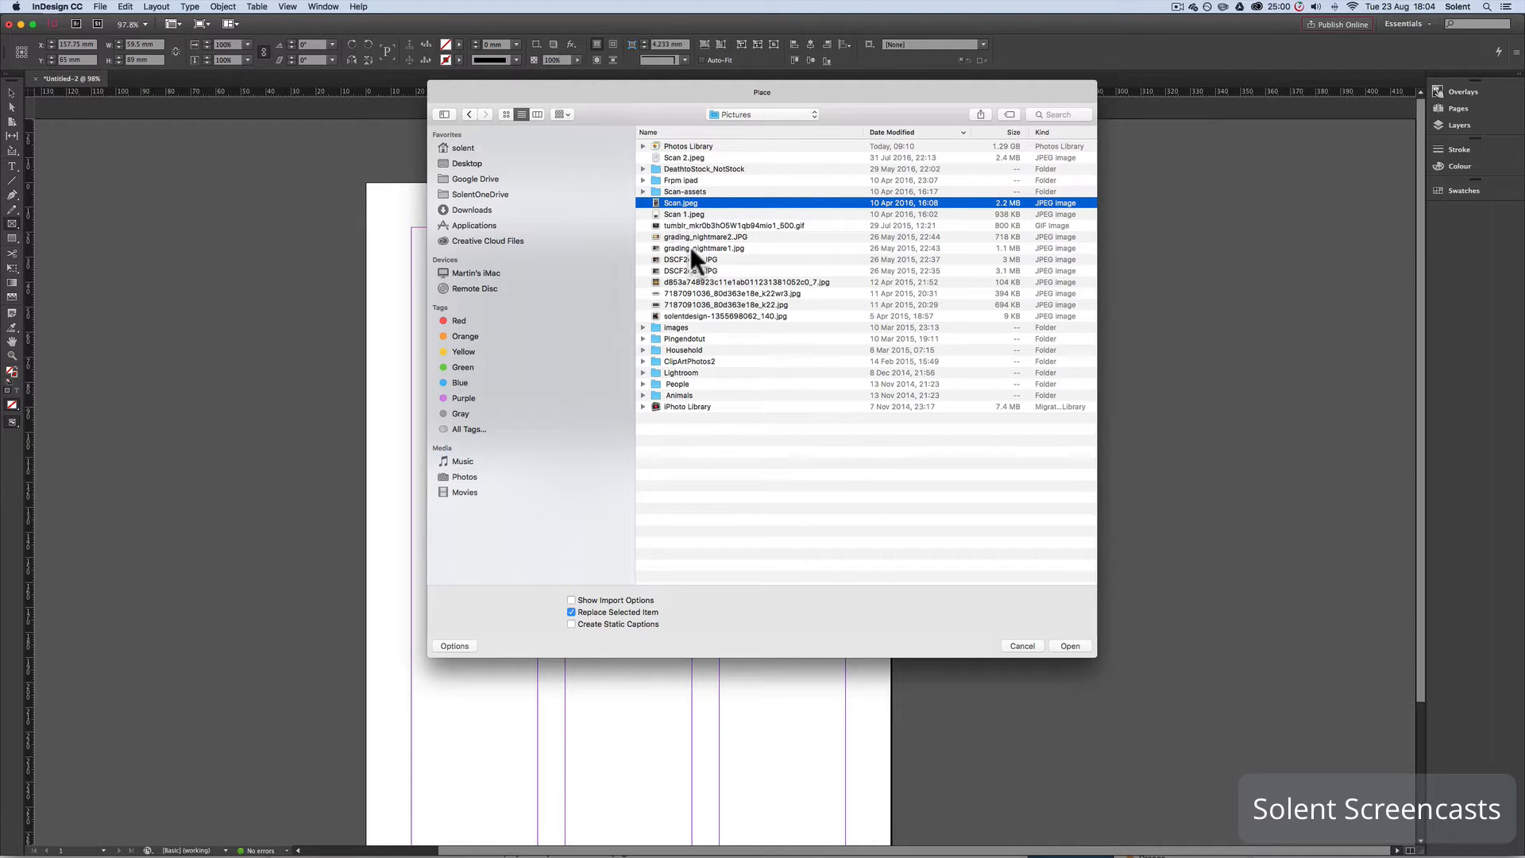
double_click(686, 326)
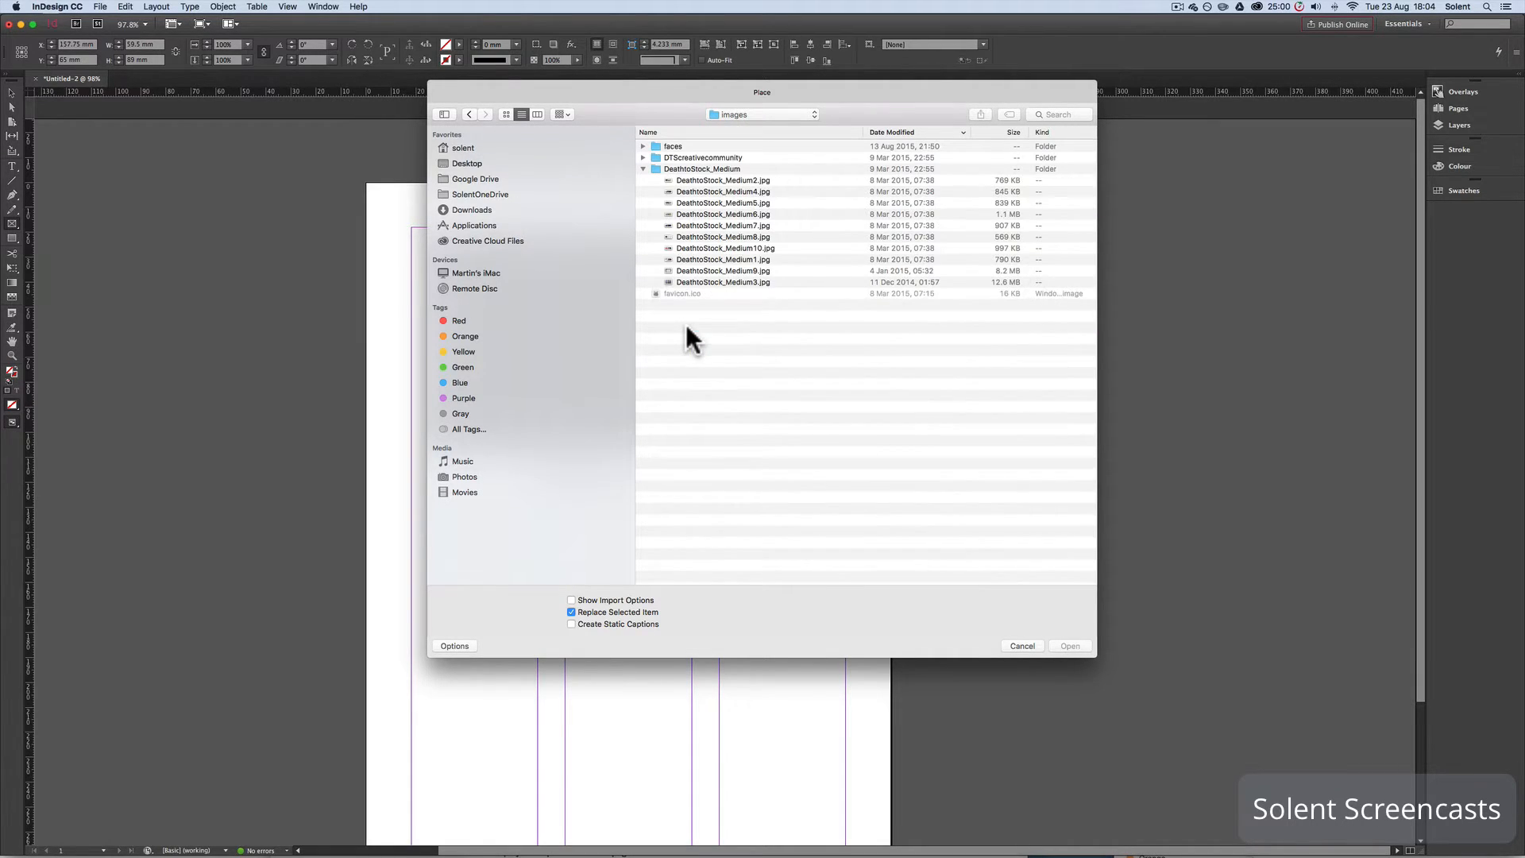
click(643, 168)
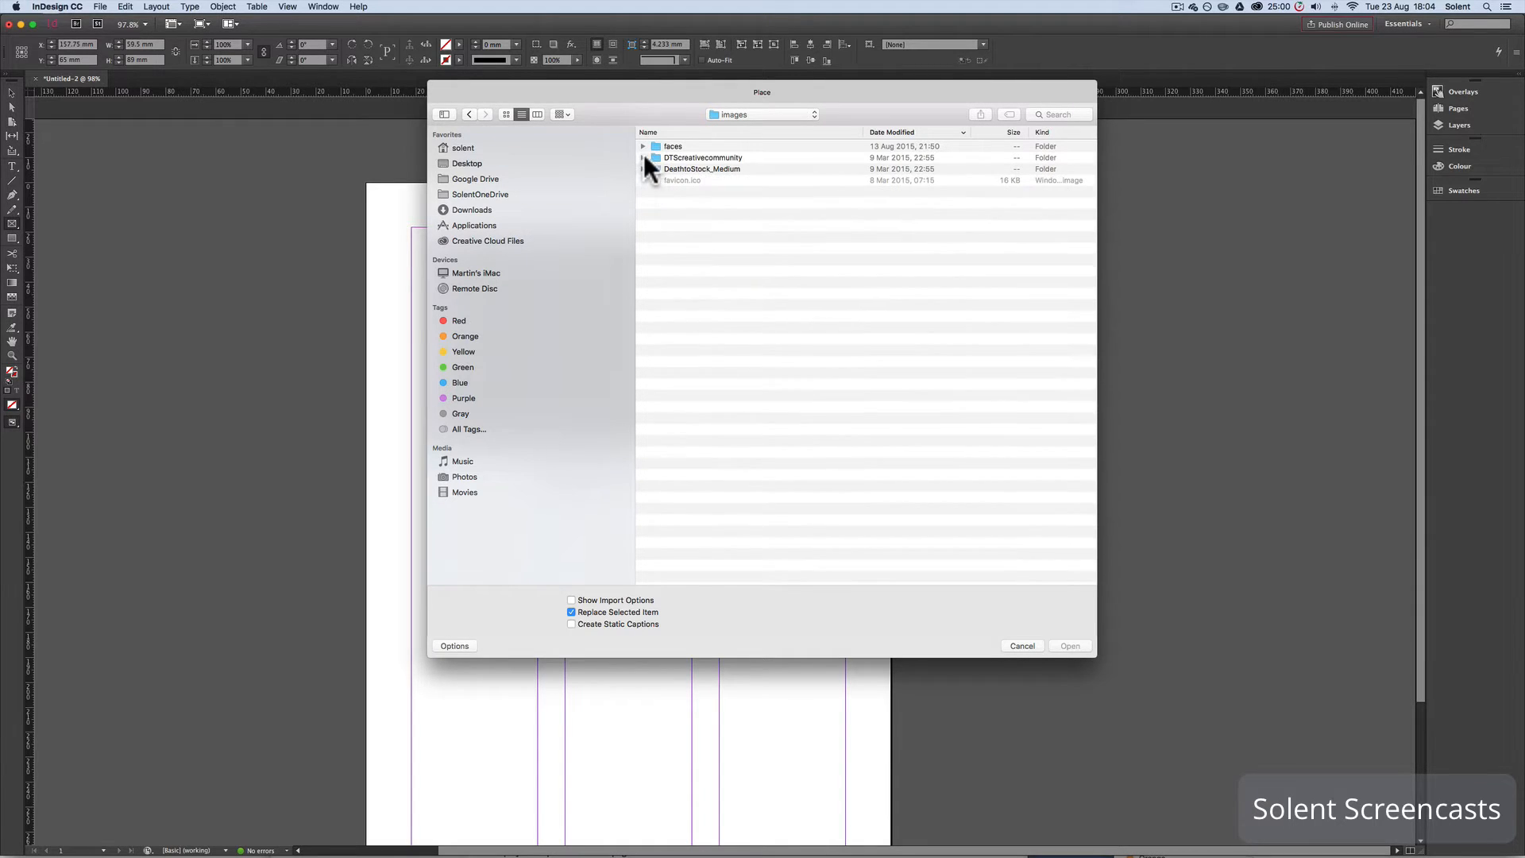
double_click(654, 146)
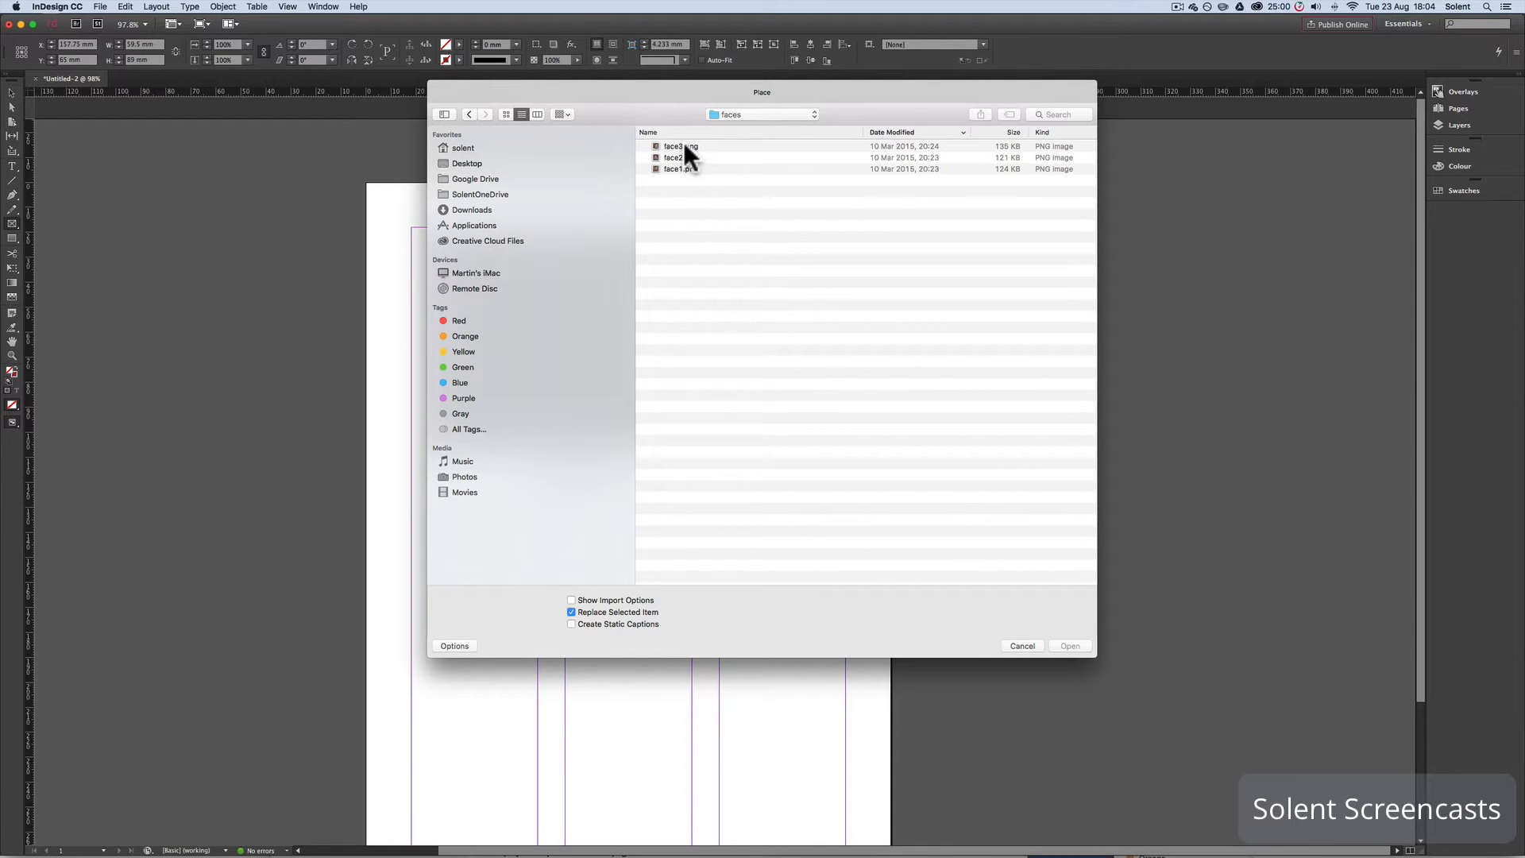
click(680, 148)
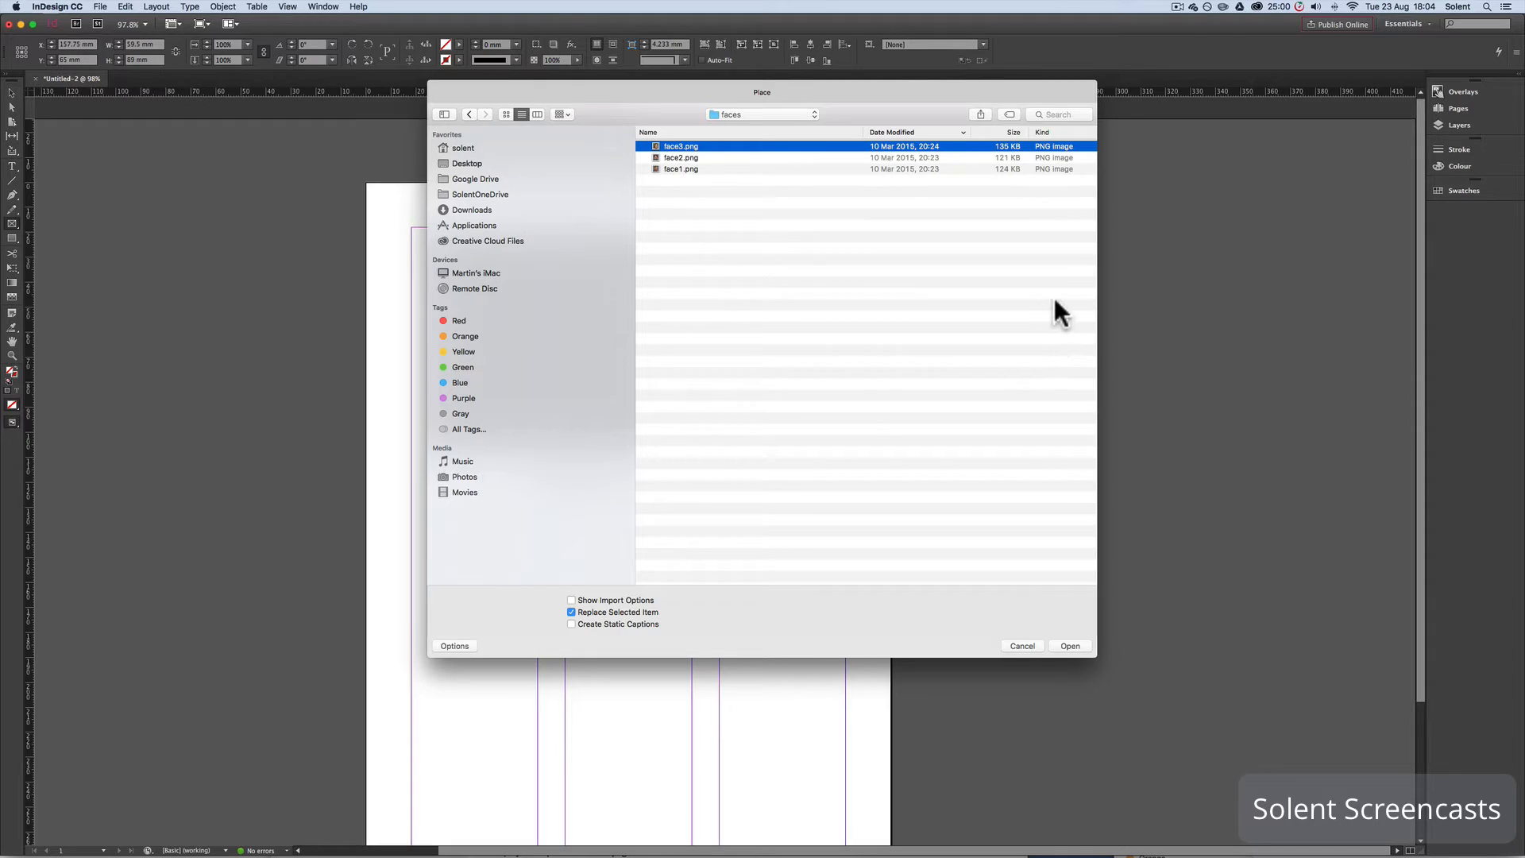
click(1069, 646)
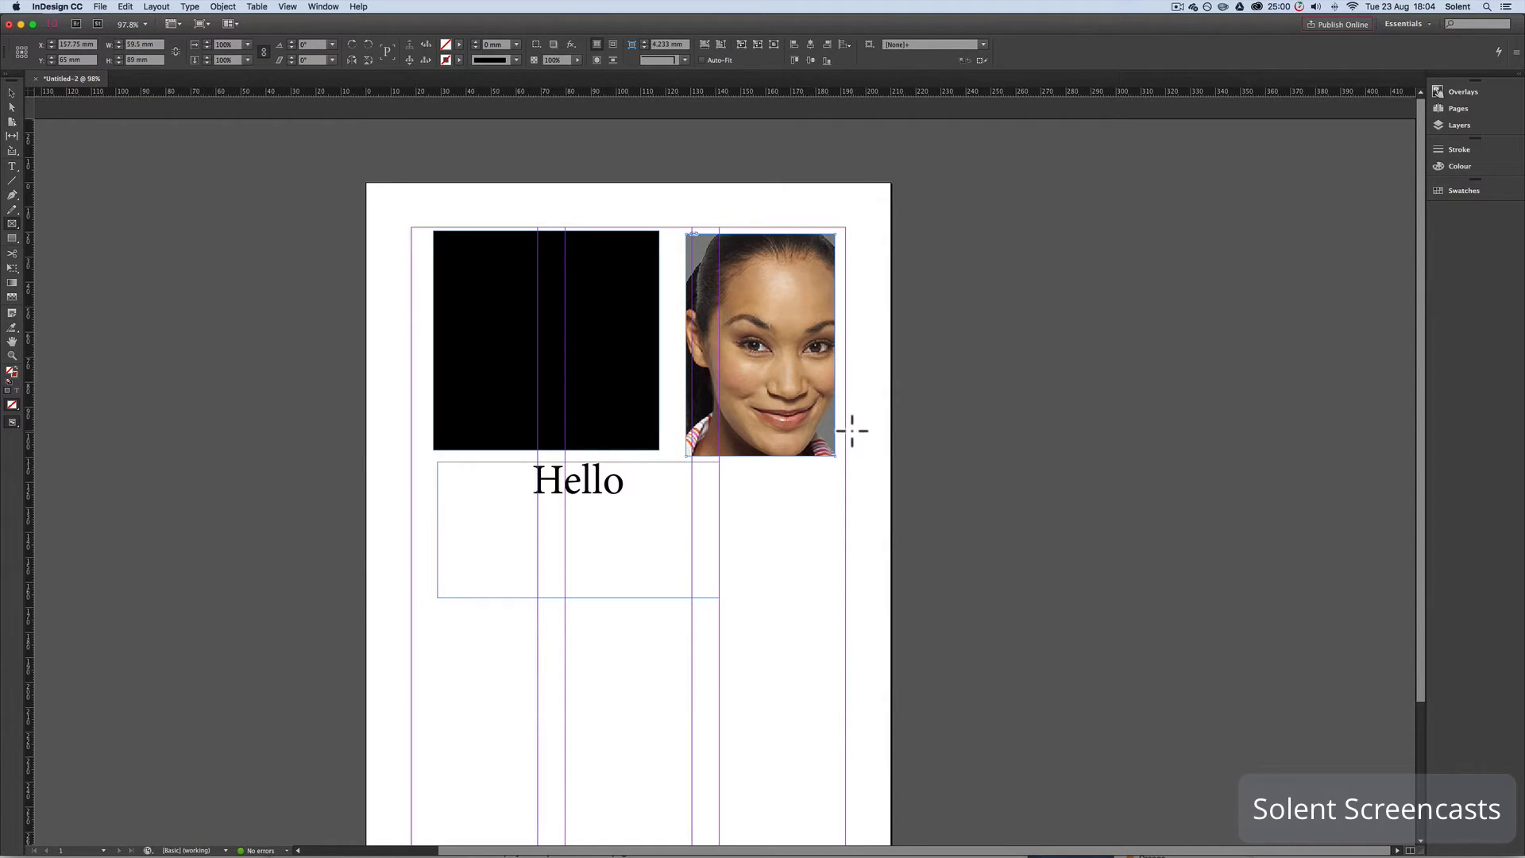
Move the portrait frame slightly towards the black rectangle and enlarge it to about 82 by 96 mm.
click(12, 93)
click(758, 344)
mouse_move(767, 290)
mouse_down()
mouse_move(739, 365)
mouse_move(796, 334)
mouse_move(769, 300)
mouse_up()
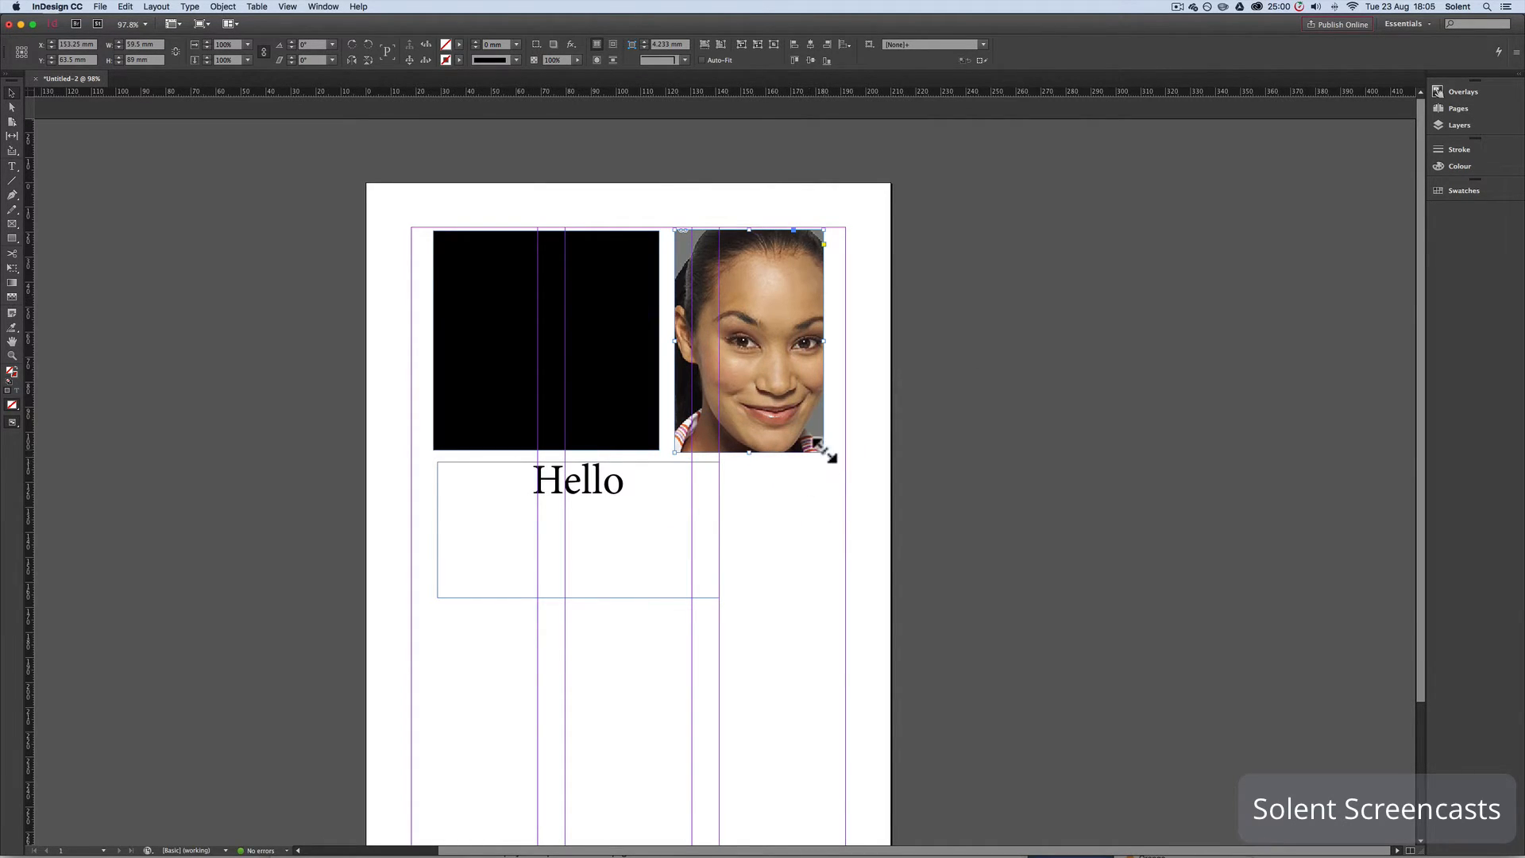
drag(826, 453, 879, 469)
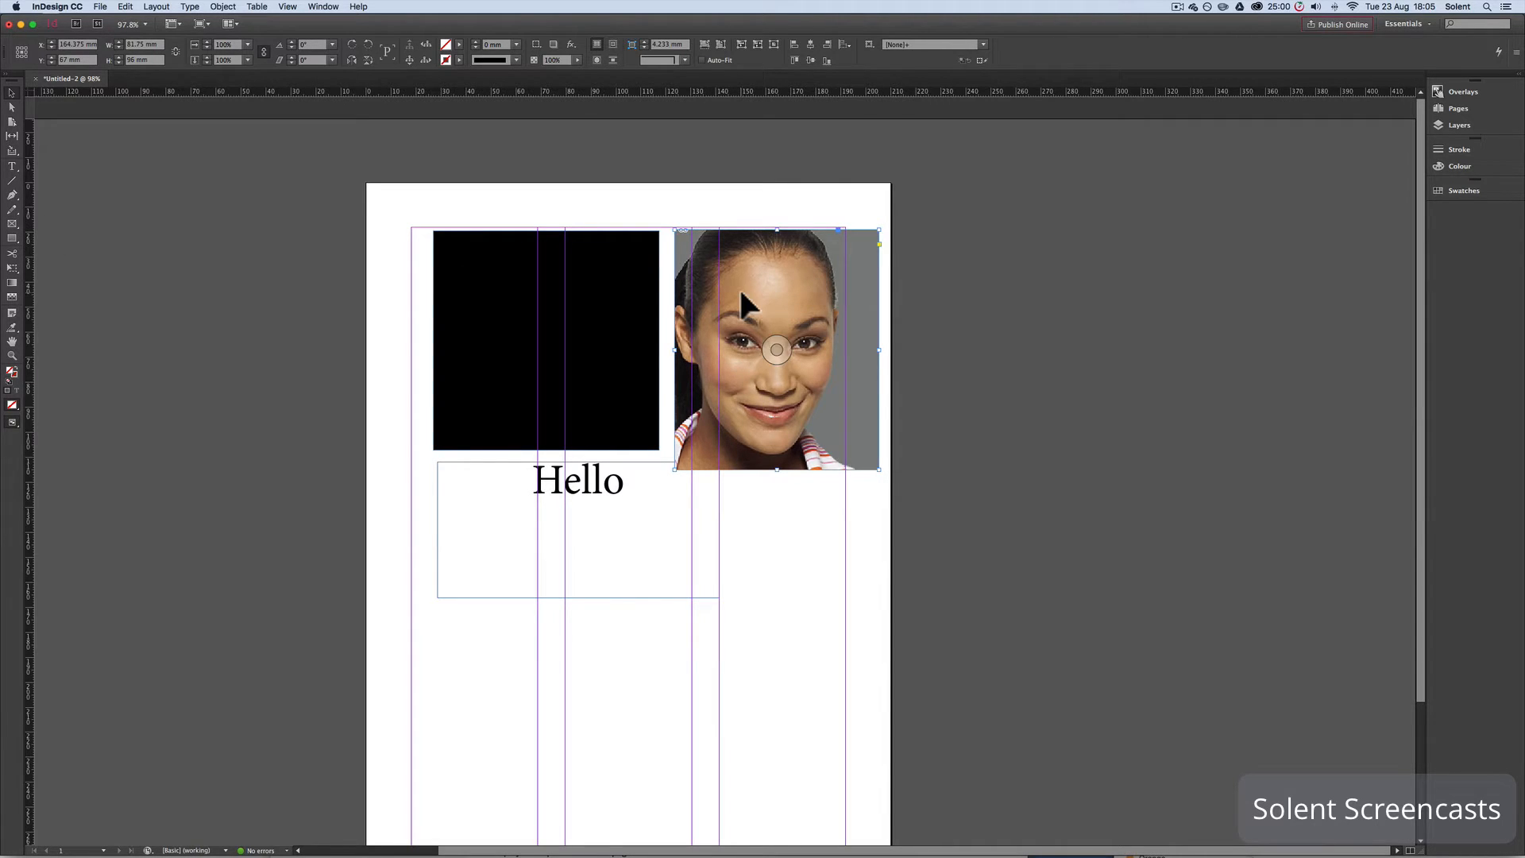
Draw a circle about 57 mm in diameter below the portrait with the Ellipse tool.
click(12, 224)
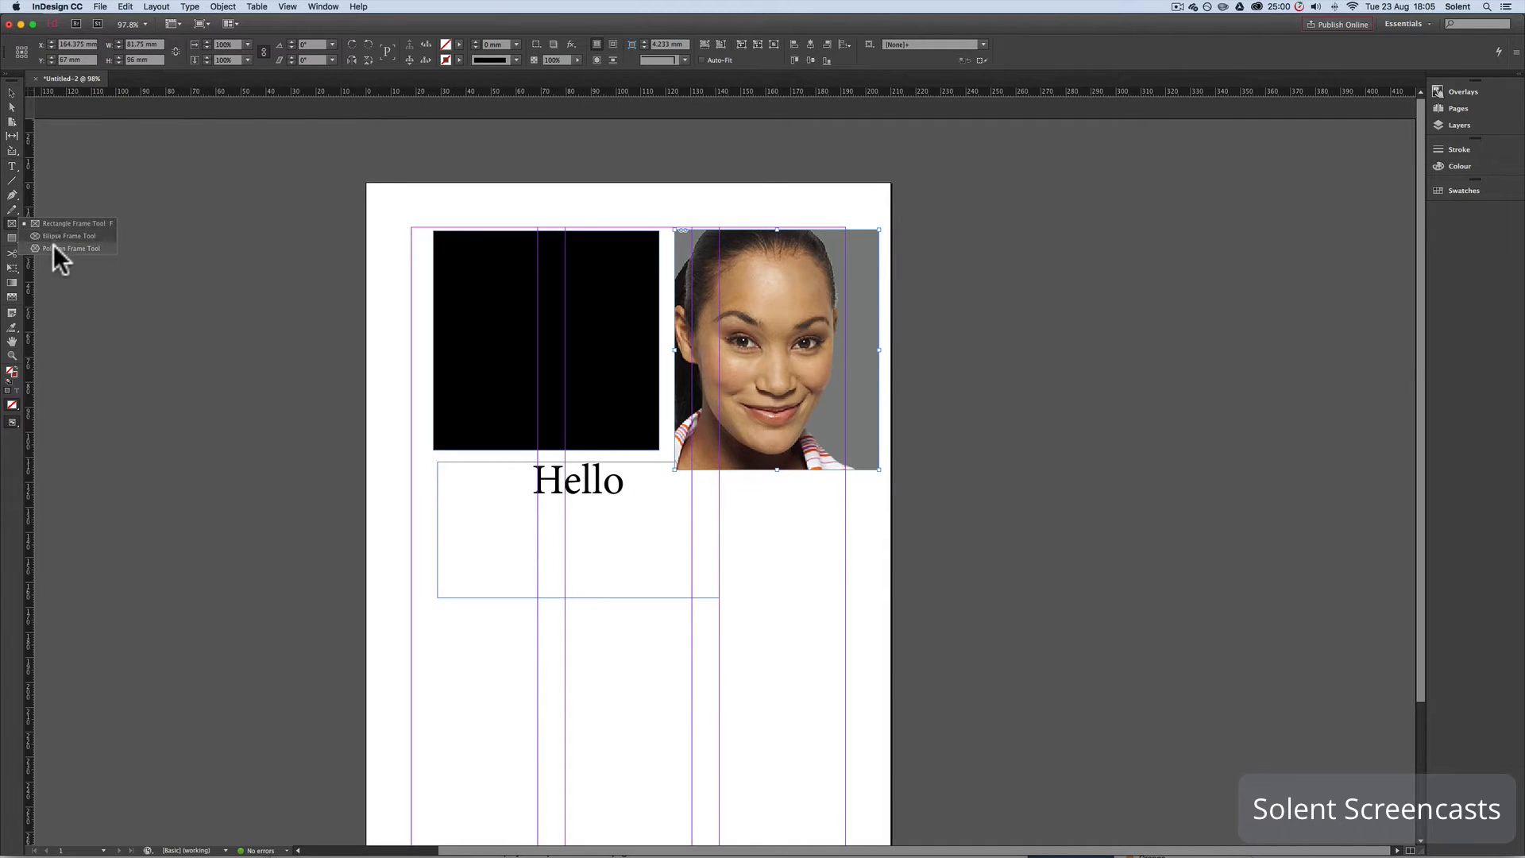
click(12, 217)
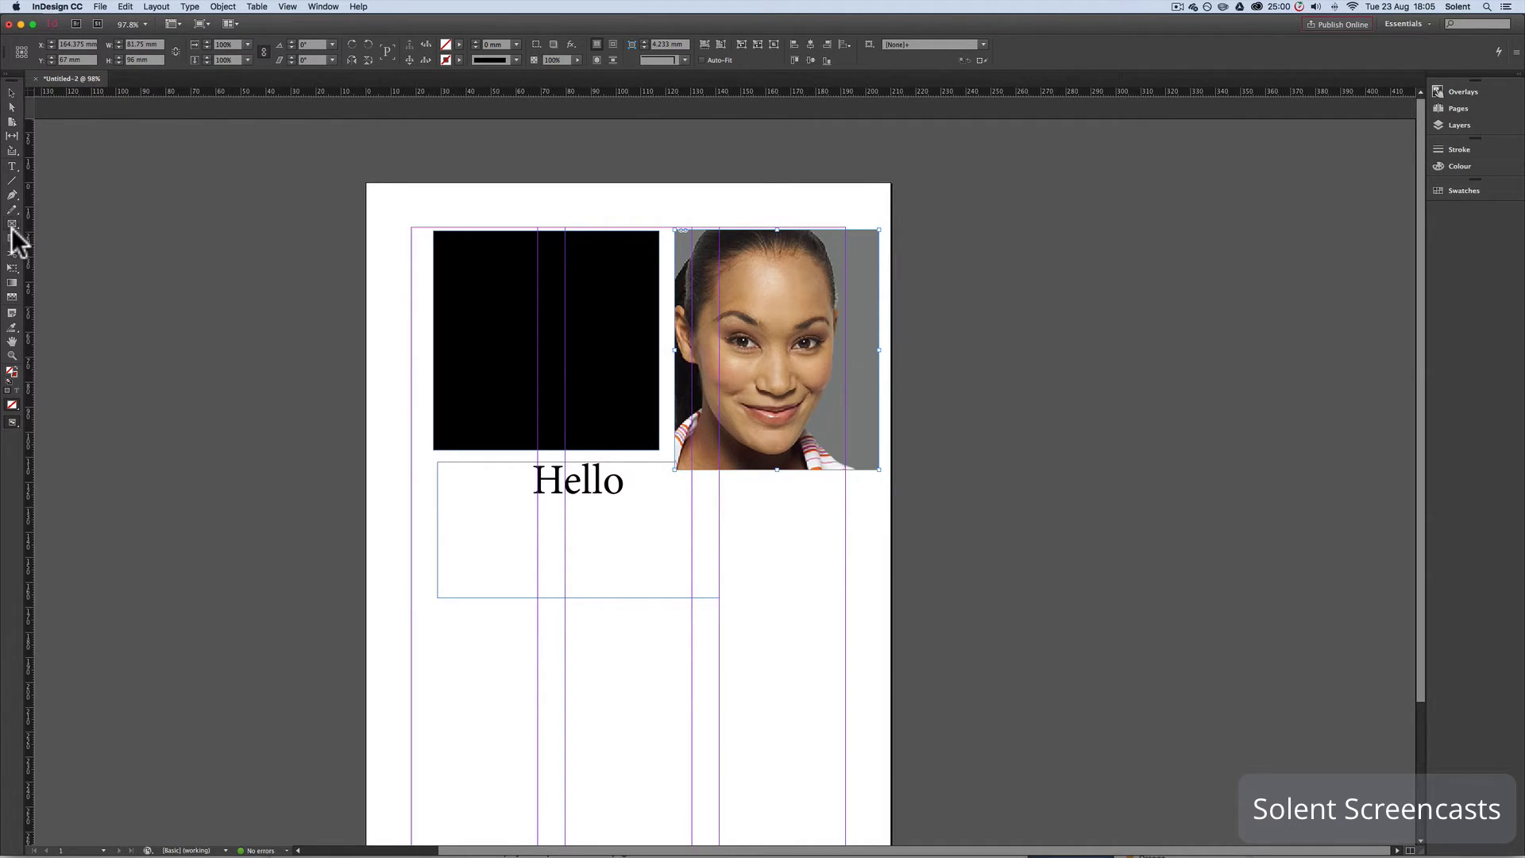
click(12, 237)
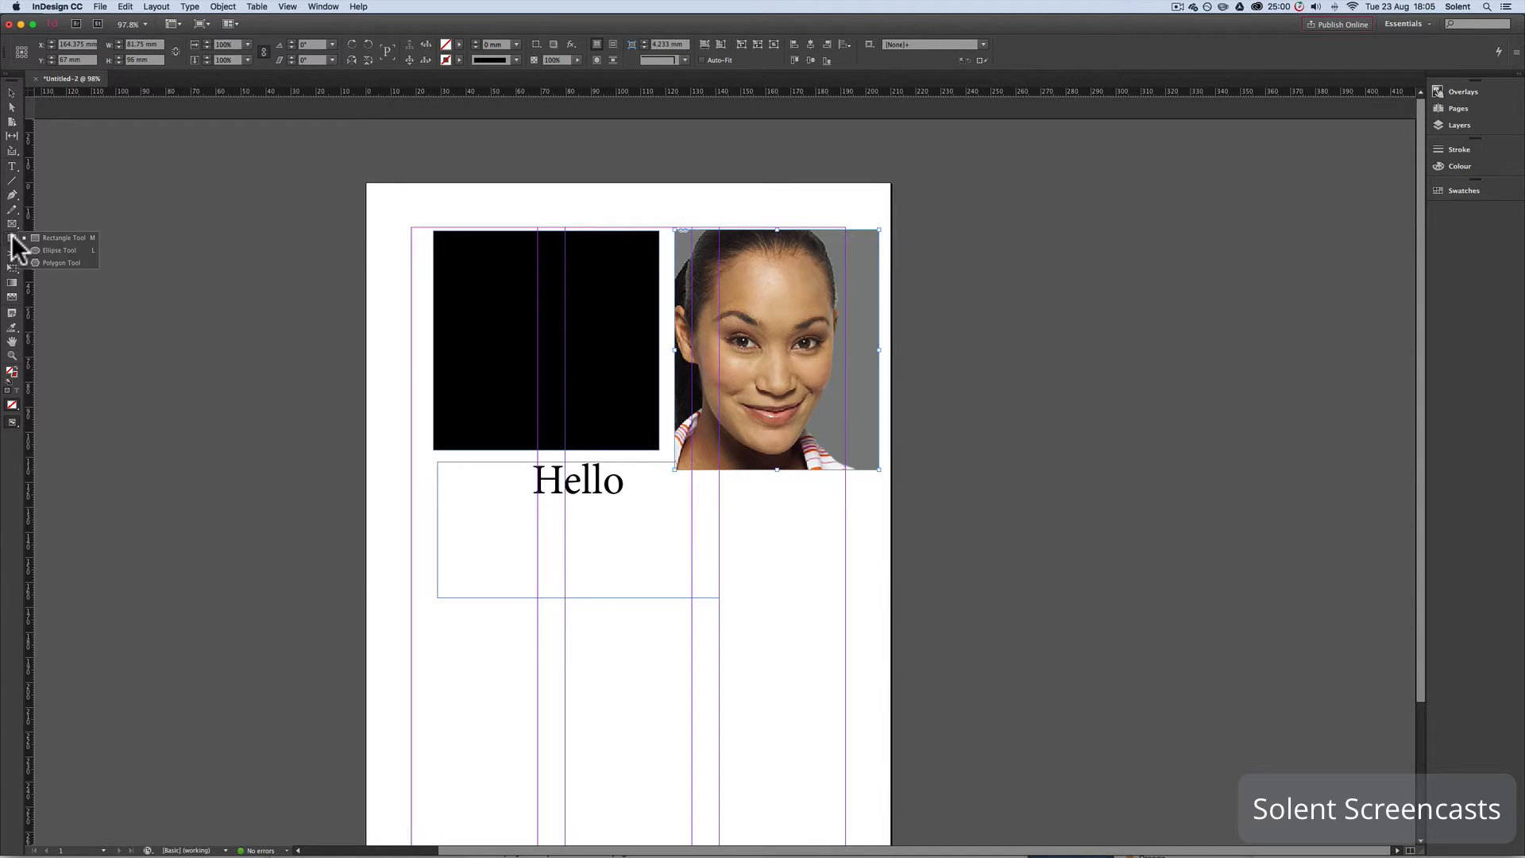
click(52, 251)
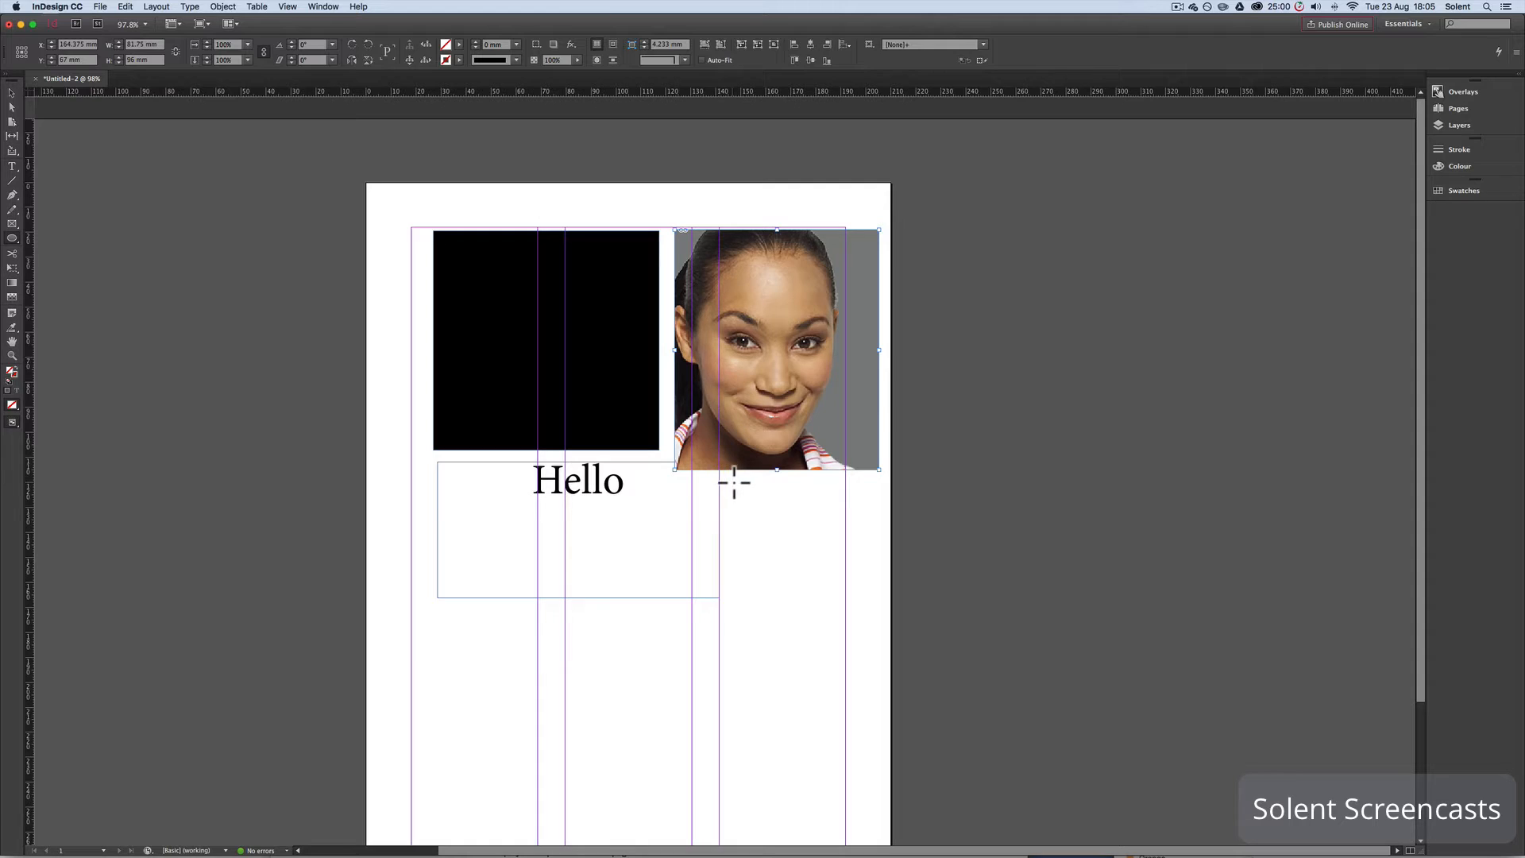
drag(732, 481, 876, 626)
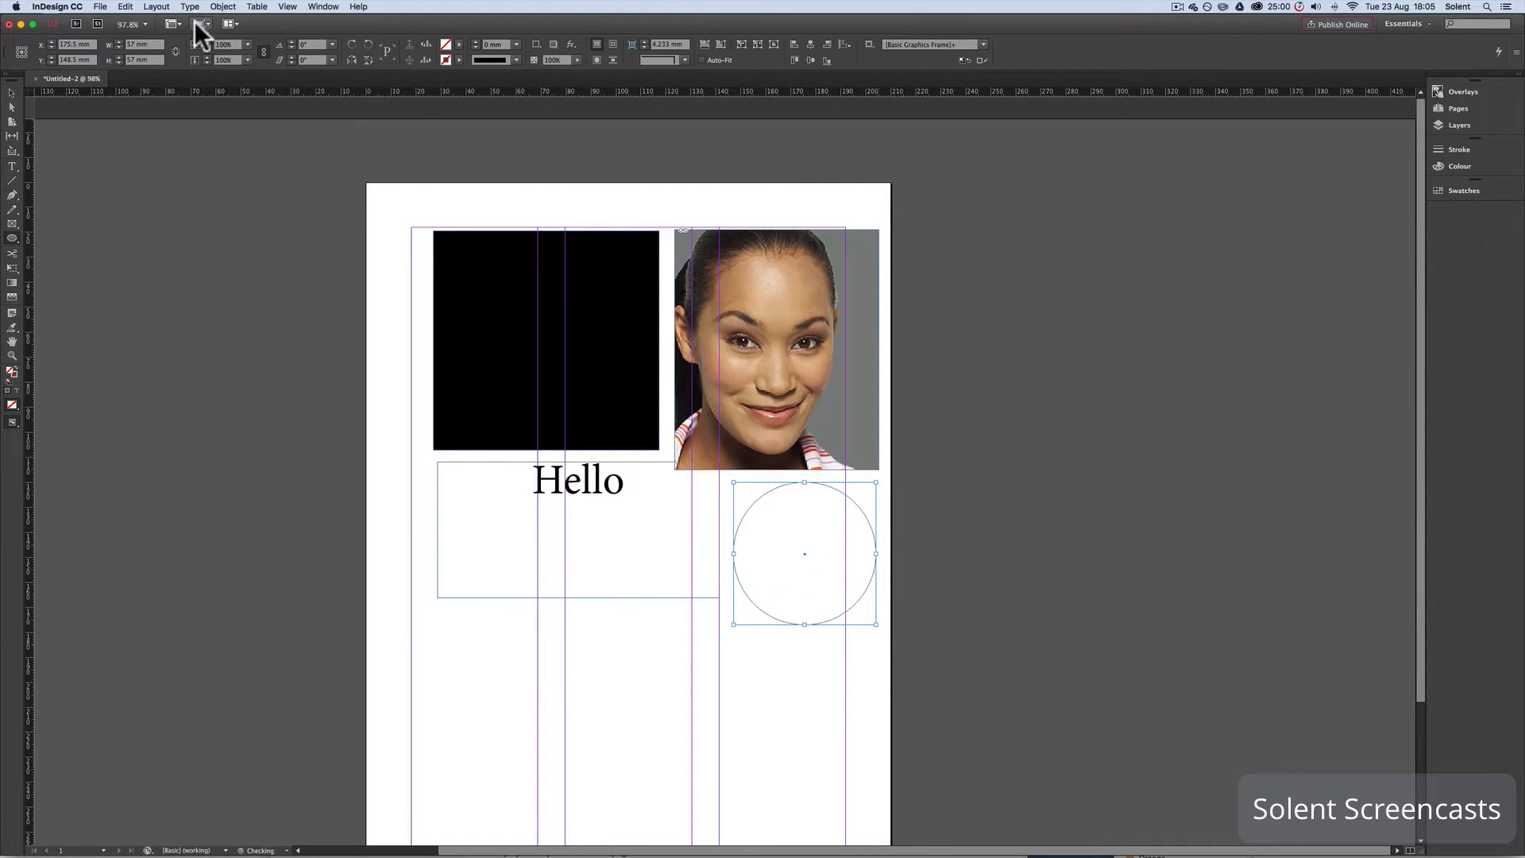
Fill the circle below the portrait with the cyan swatch C=100 M=0 Y=0 K=0.
click(459, 44)
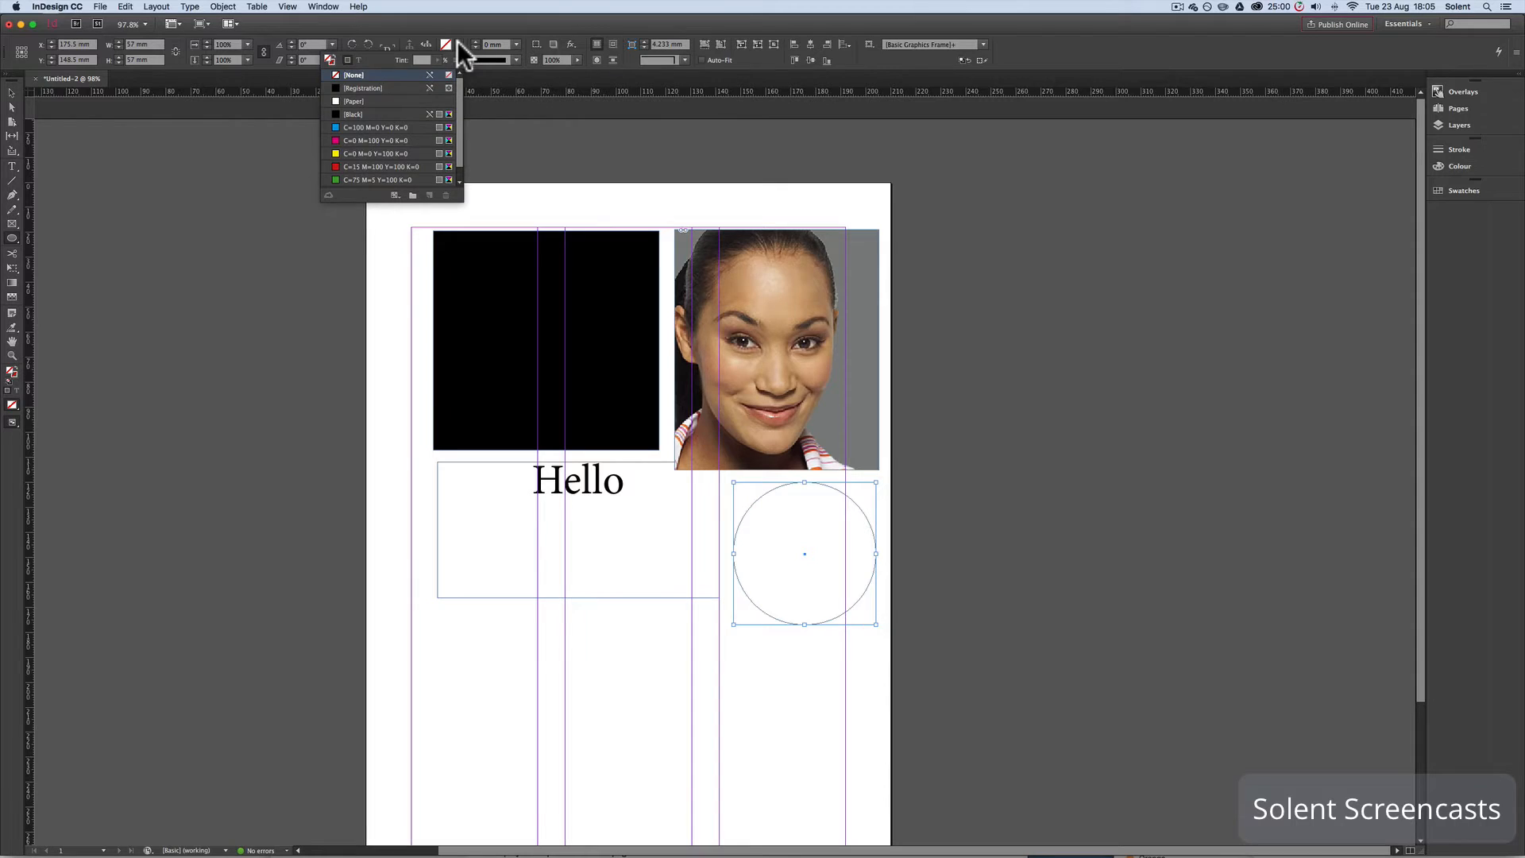
click(343, 128)
click(572, 210)
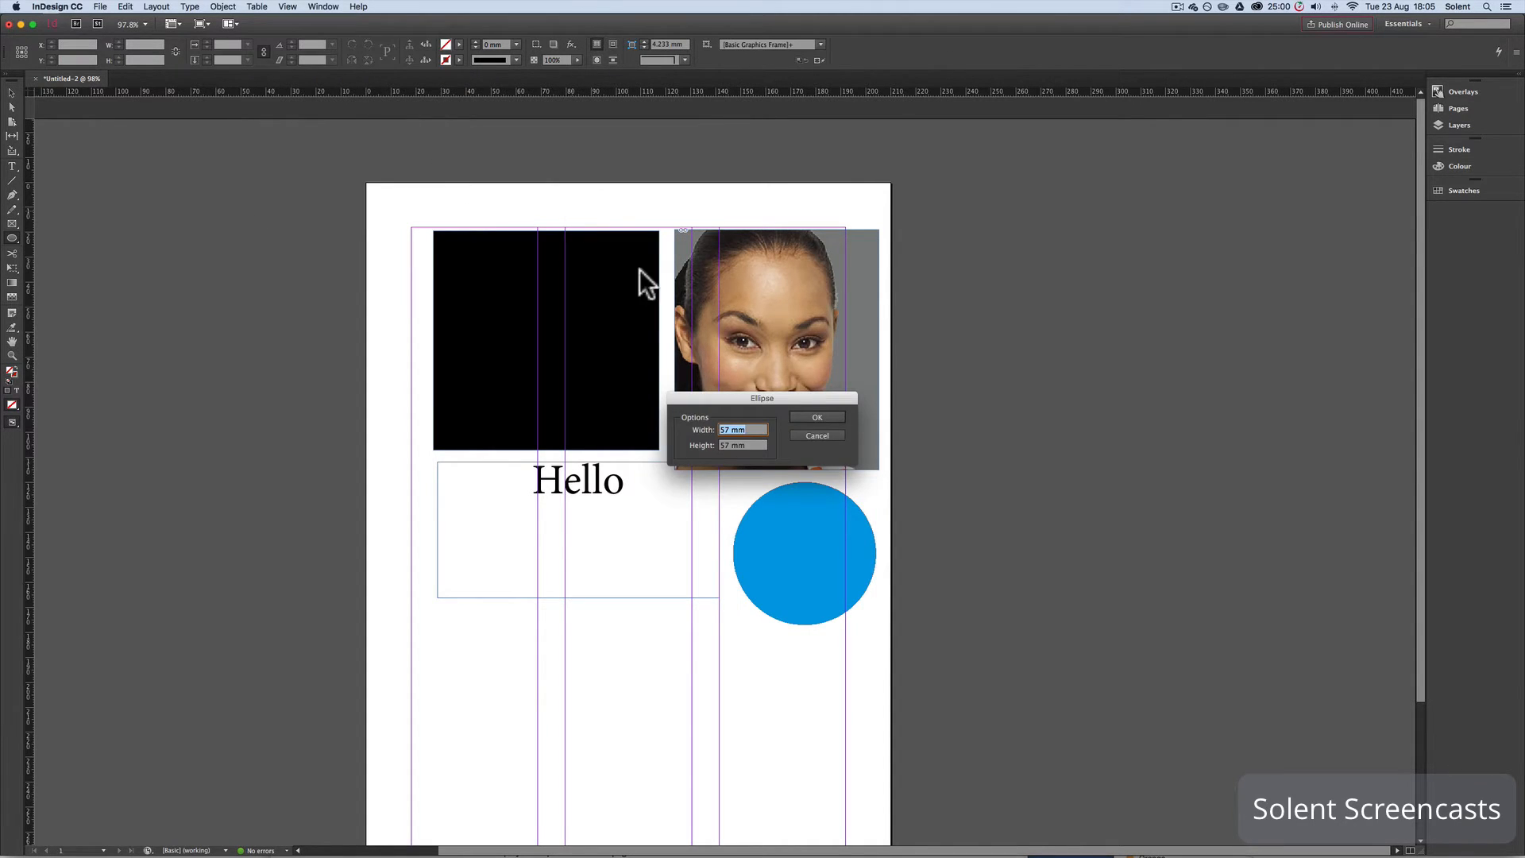
click(830, 433)
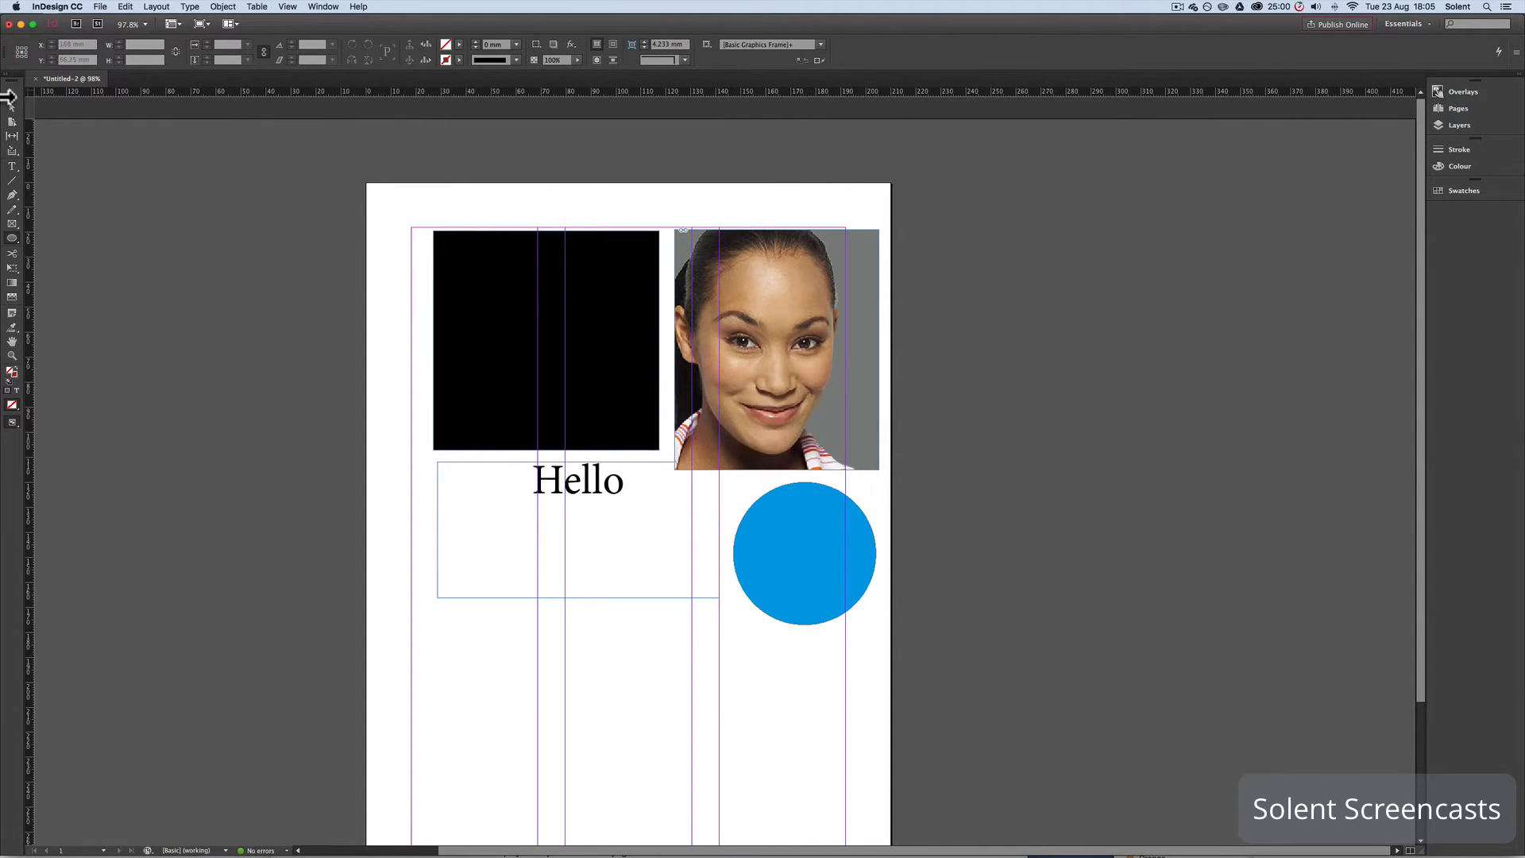
Shrink the portrait frame to about 51 by 68 mm and select the blue circle again.
click(12, 92)
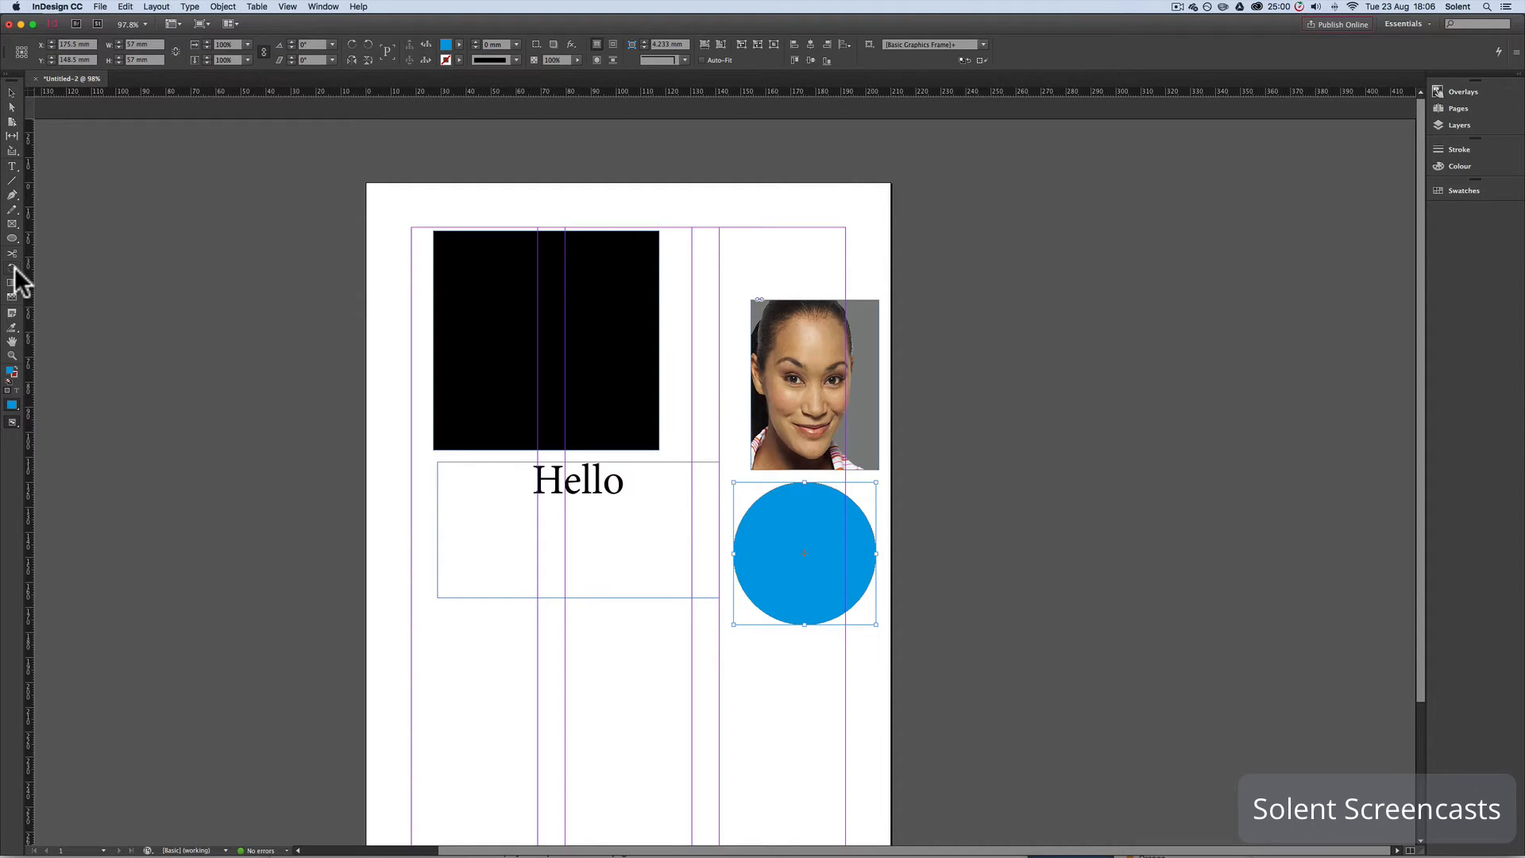
click(14, 267)
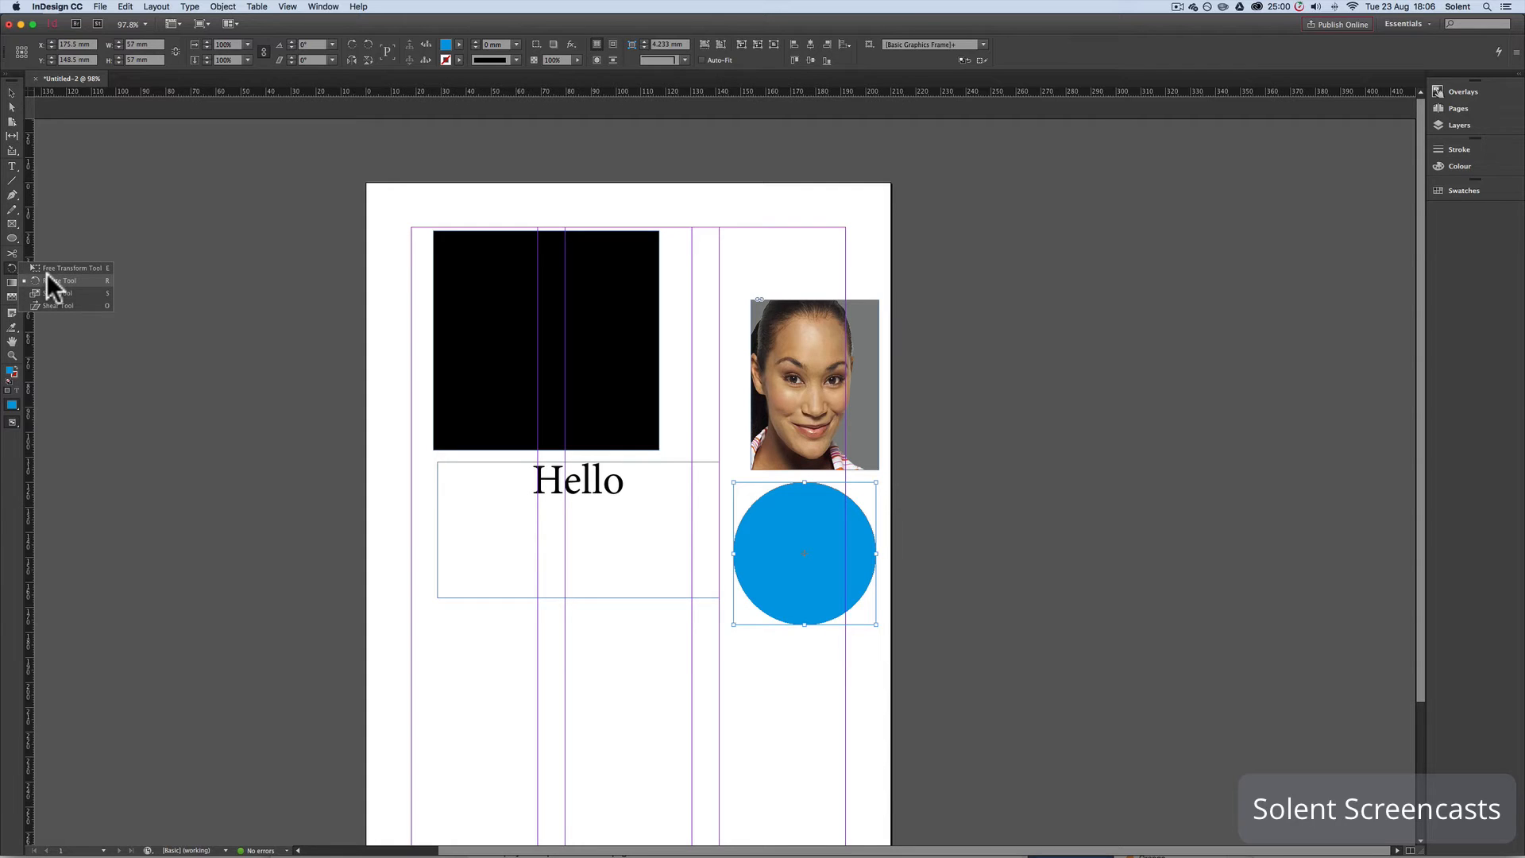
click(35, 238)
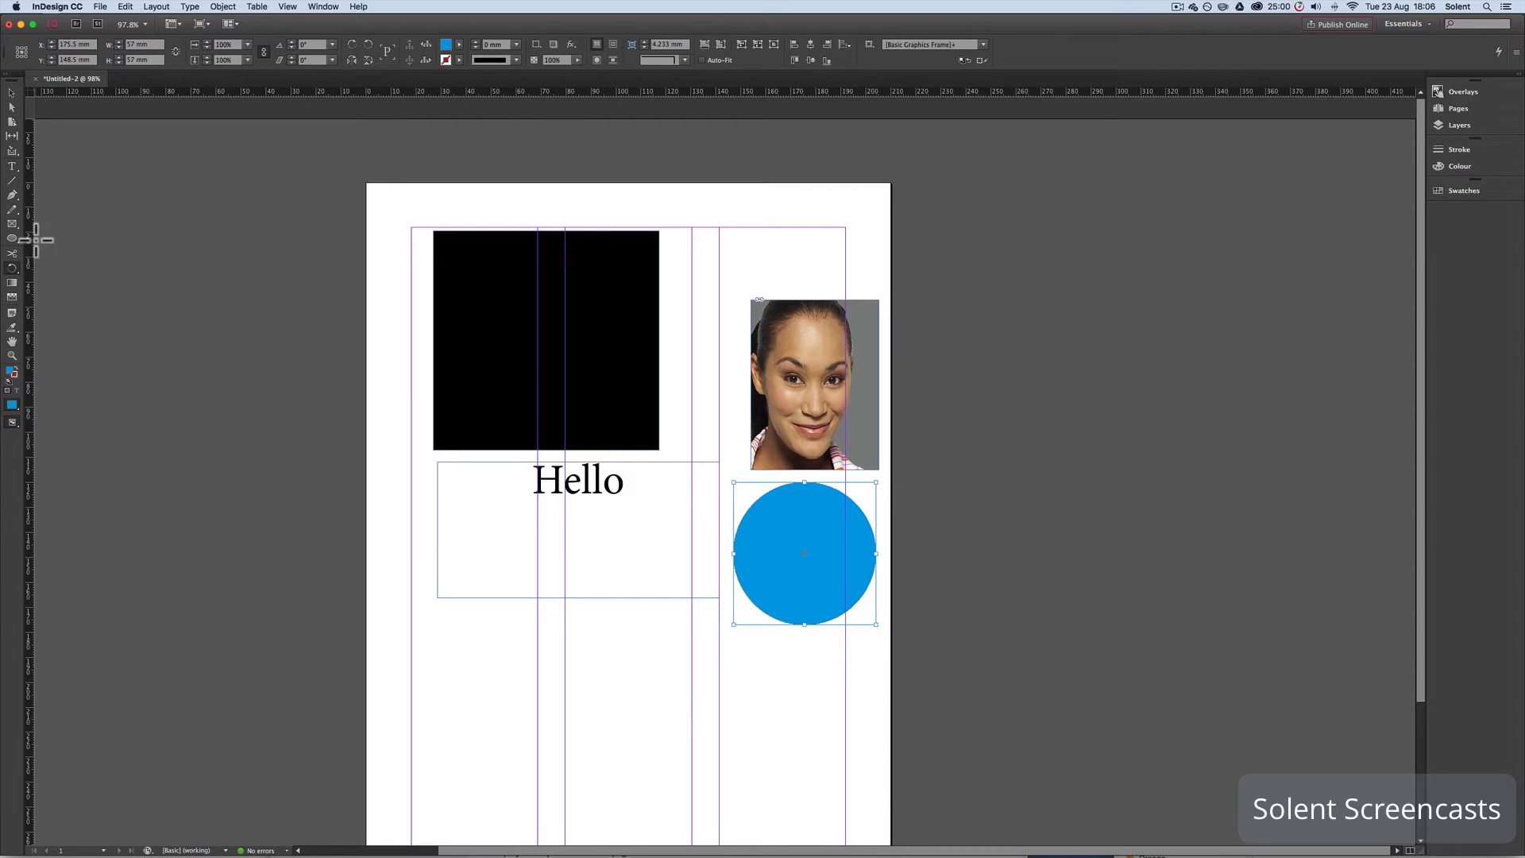
Apply a gradient to the circle with the Gradient Swatch tool, then recolour it with the magenta swatch C=0 M=100 Y=0 K=0.
click(12, 283)
drag(390, 619, 667, 742)
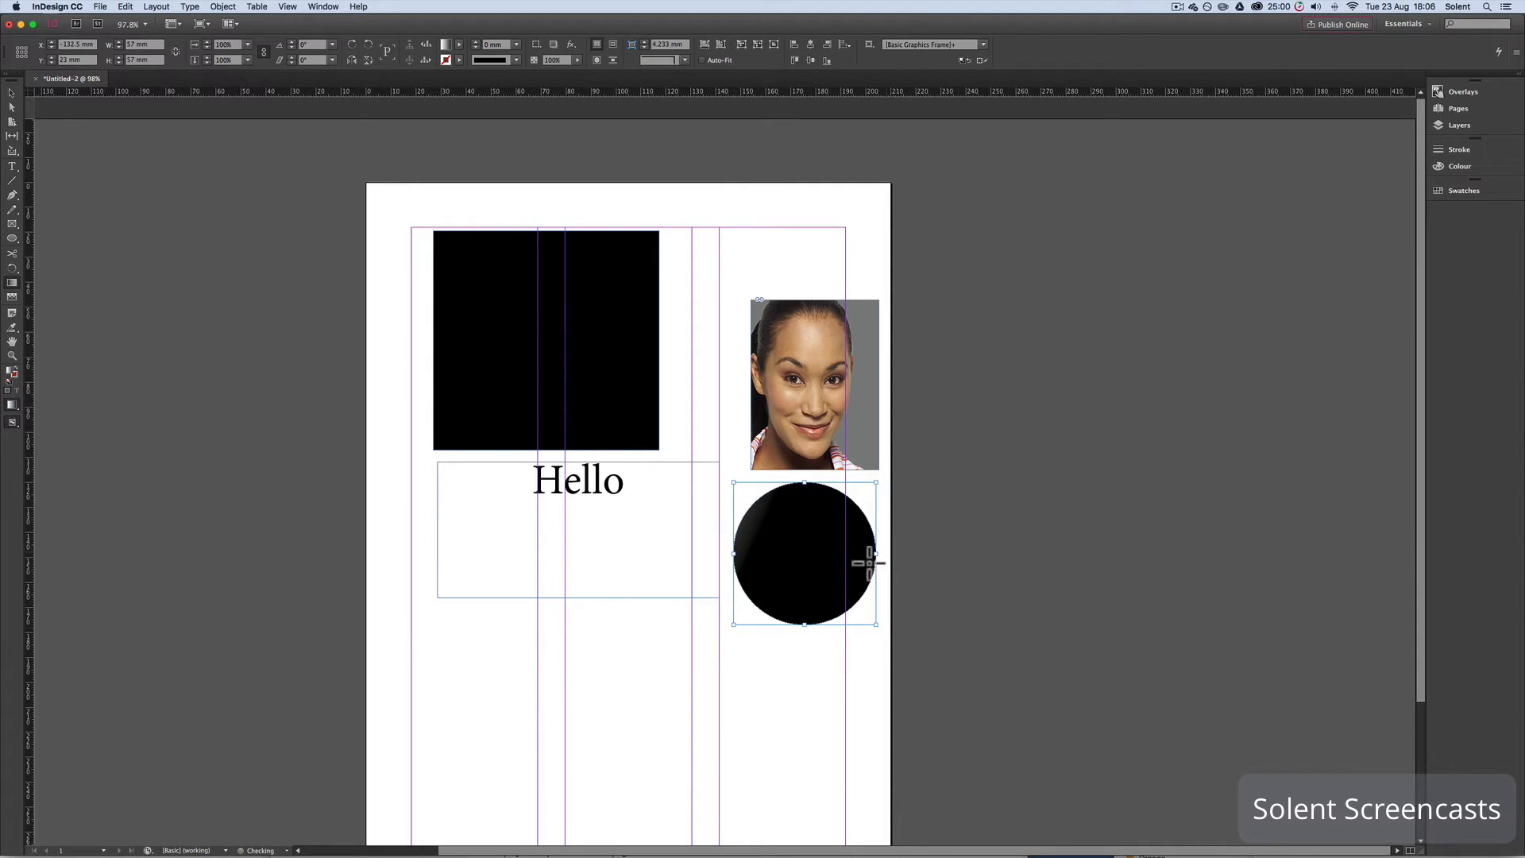
click(458, 44)
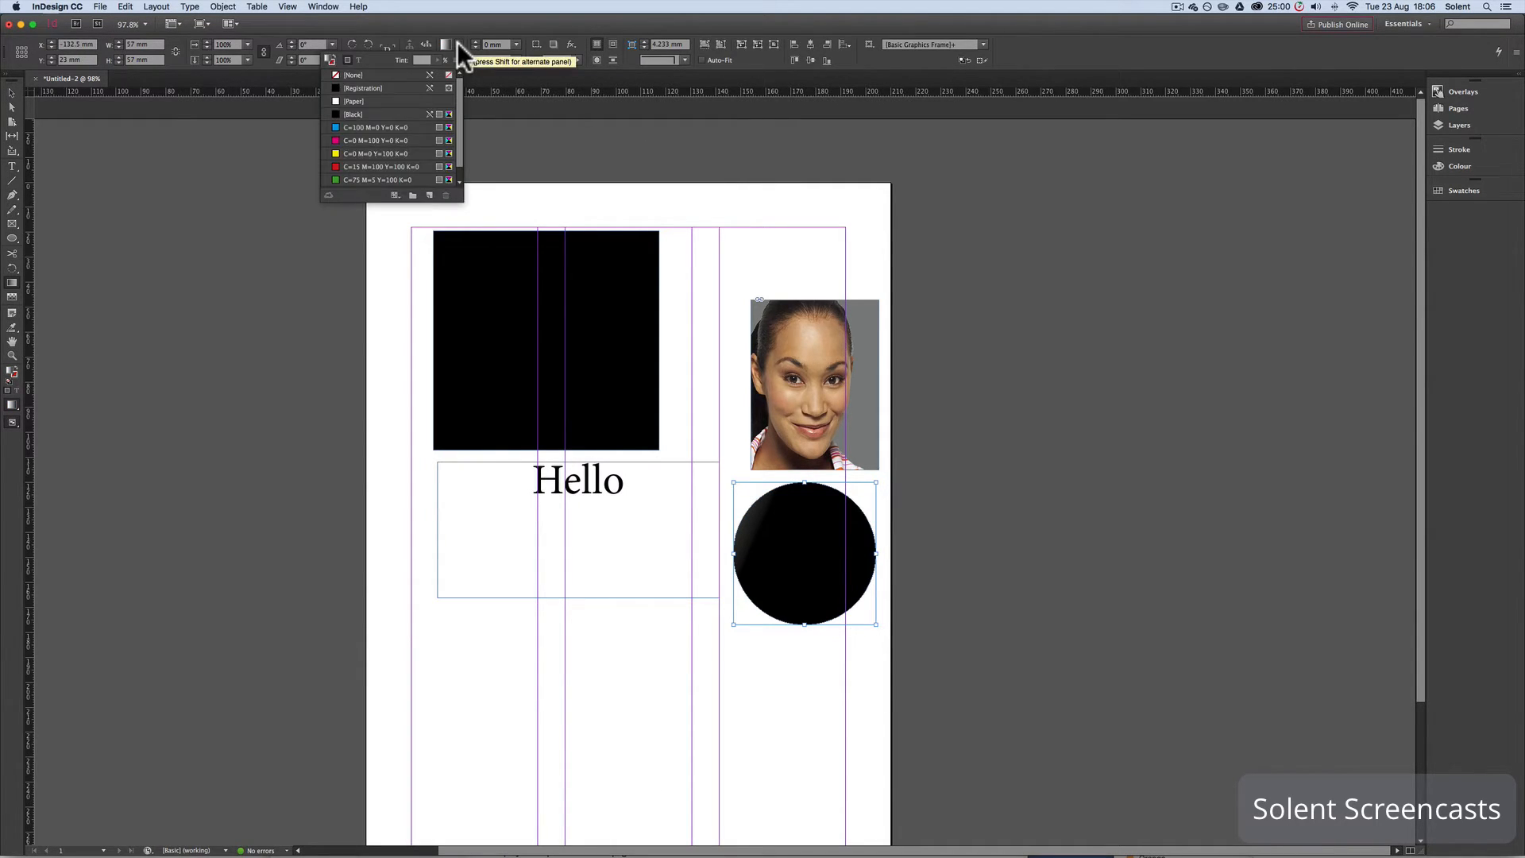
click(337, 139)
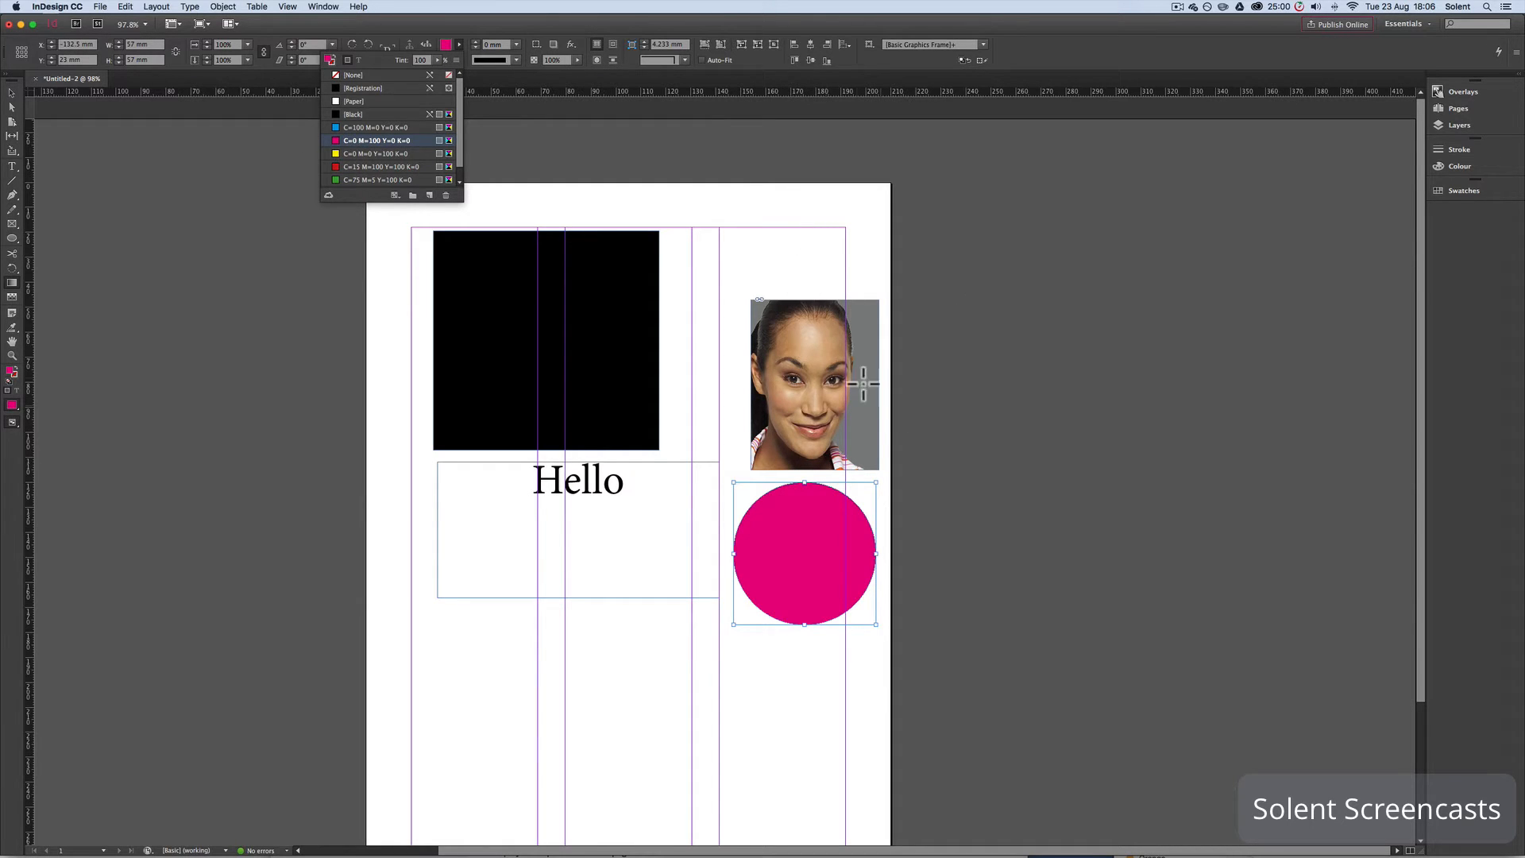
Draw a diagonal white-to-black gradient across the circle and fade it out with the Gradient Feather tool.
drag(765, 510, 876, 642)
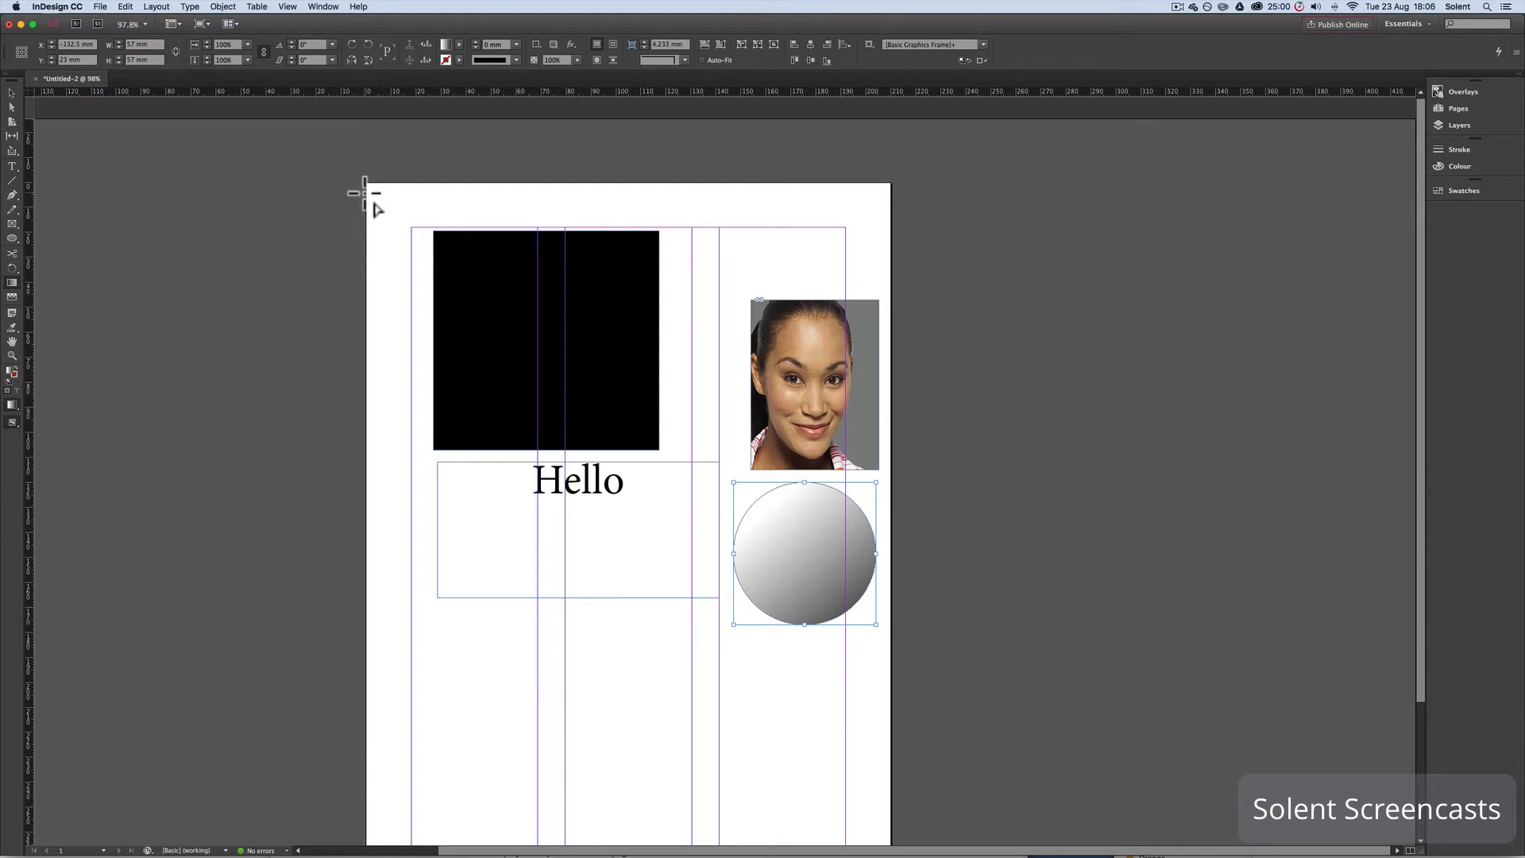
click(12, 297)
drag(724, 528, 864, 603)
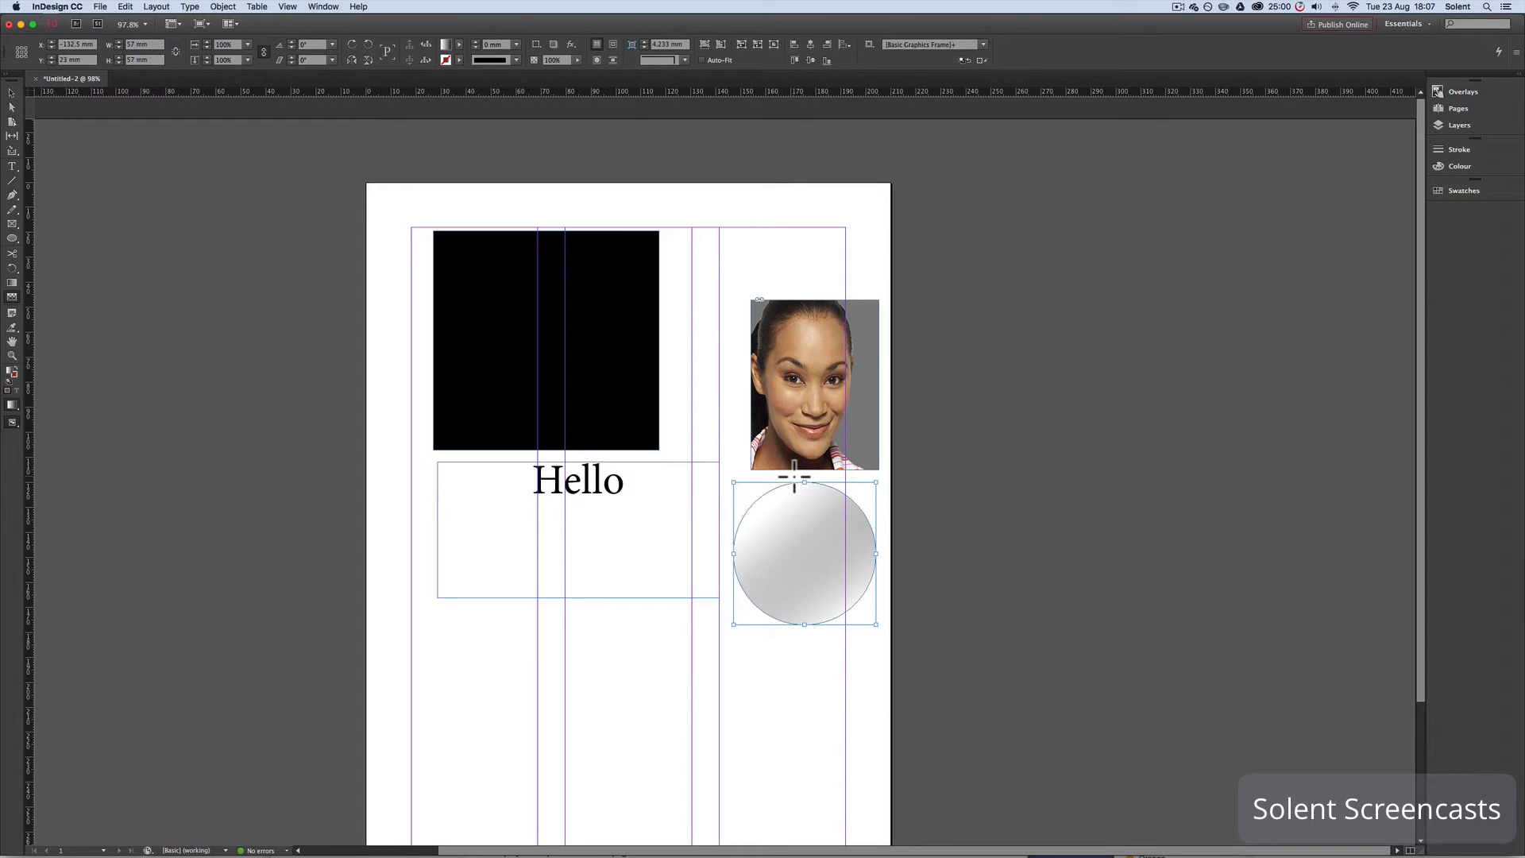
Measure across the face in the portrait with the Measure tool and close the measurement information.
click(16, 328)
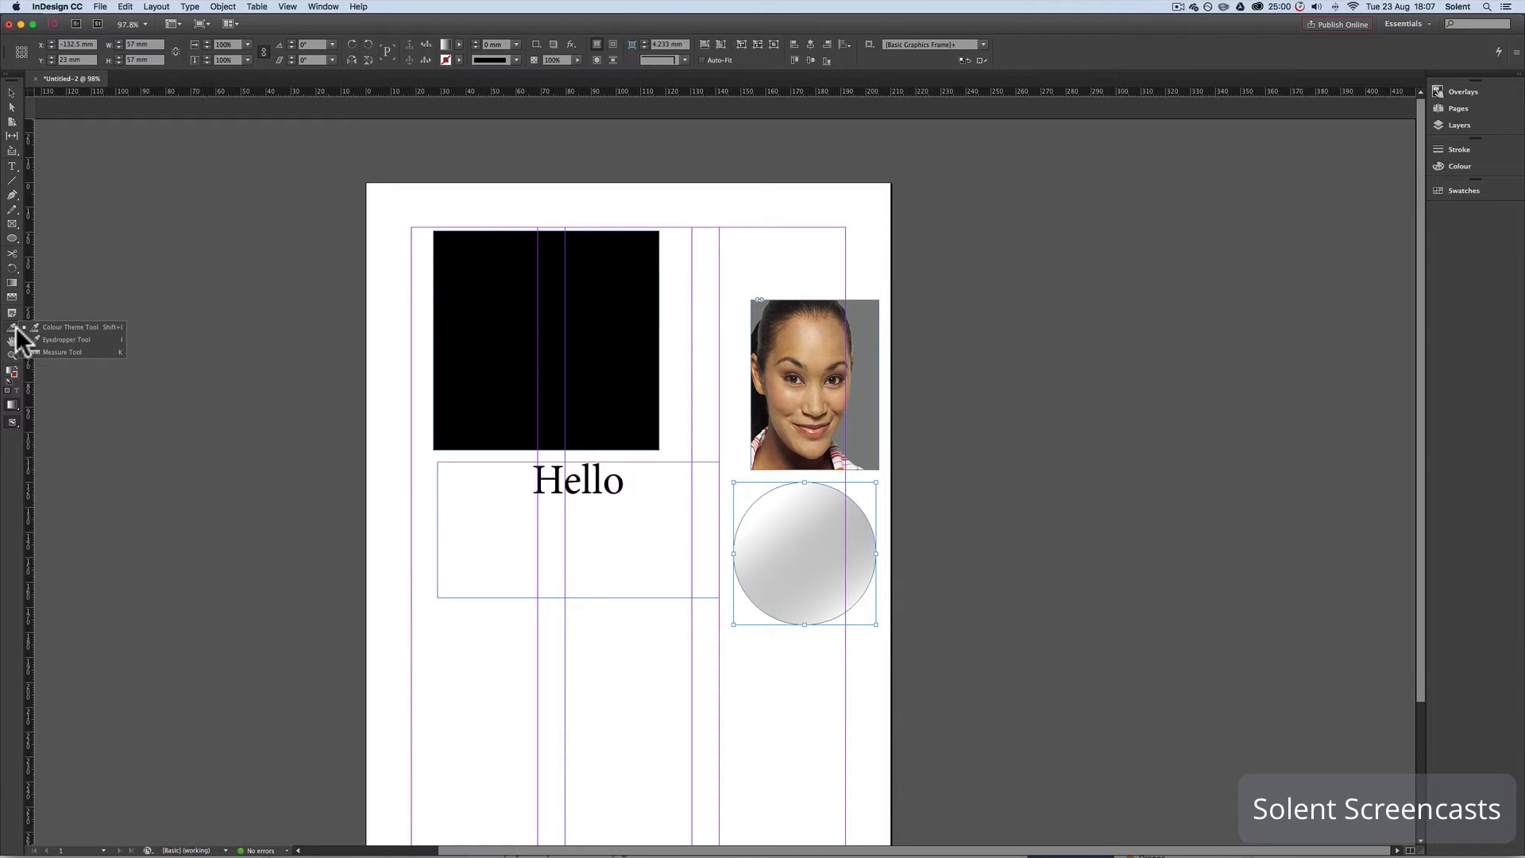
click(62, 352)
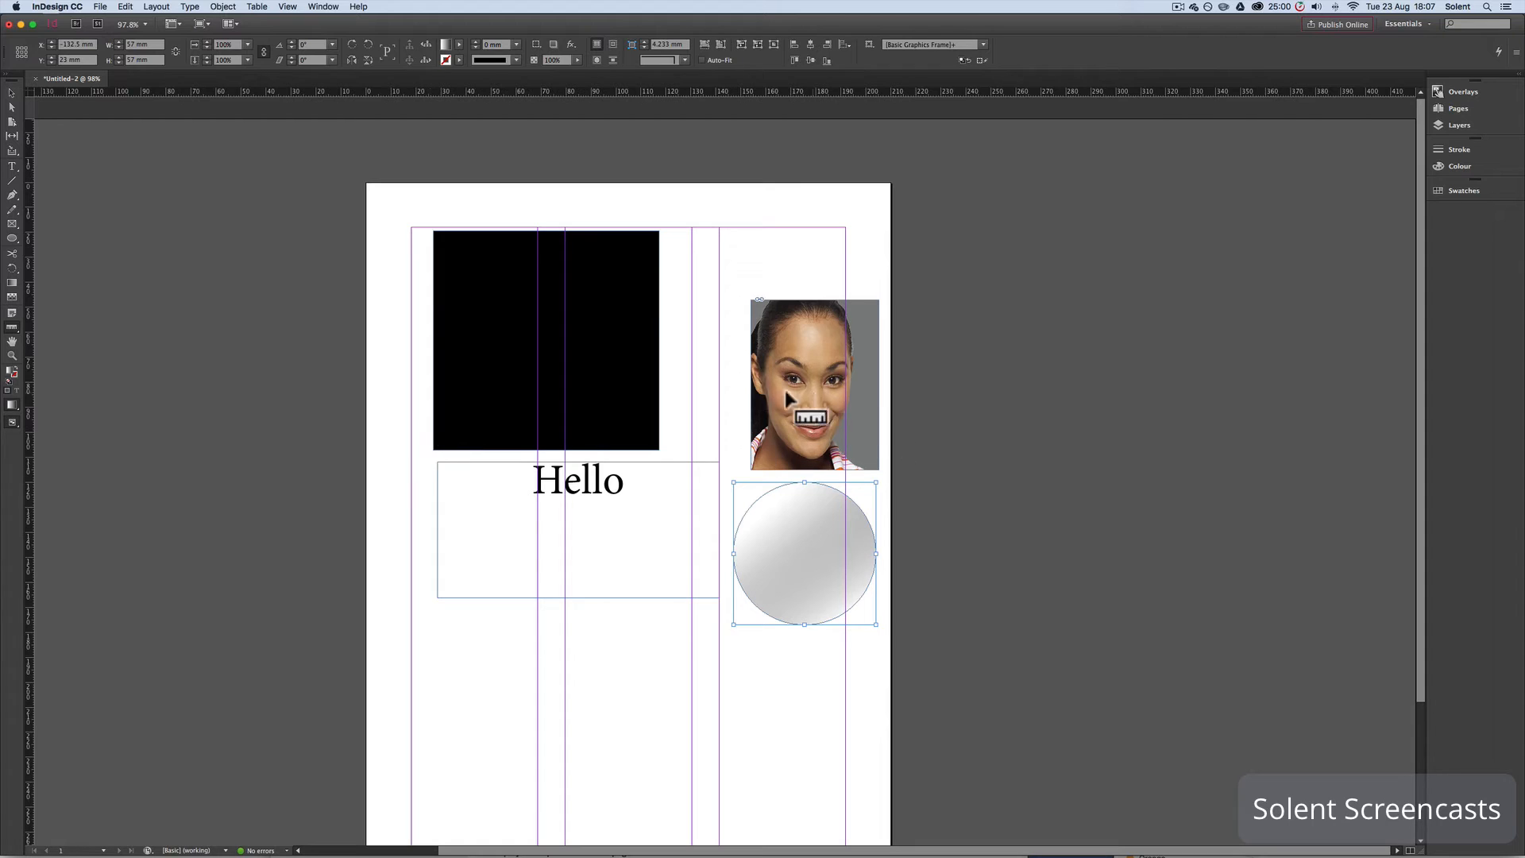
drag(750, 389, 852, 406)
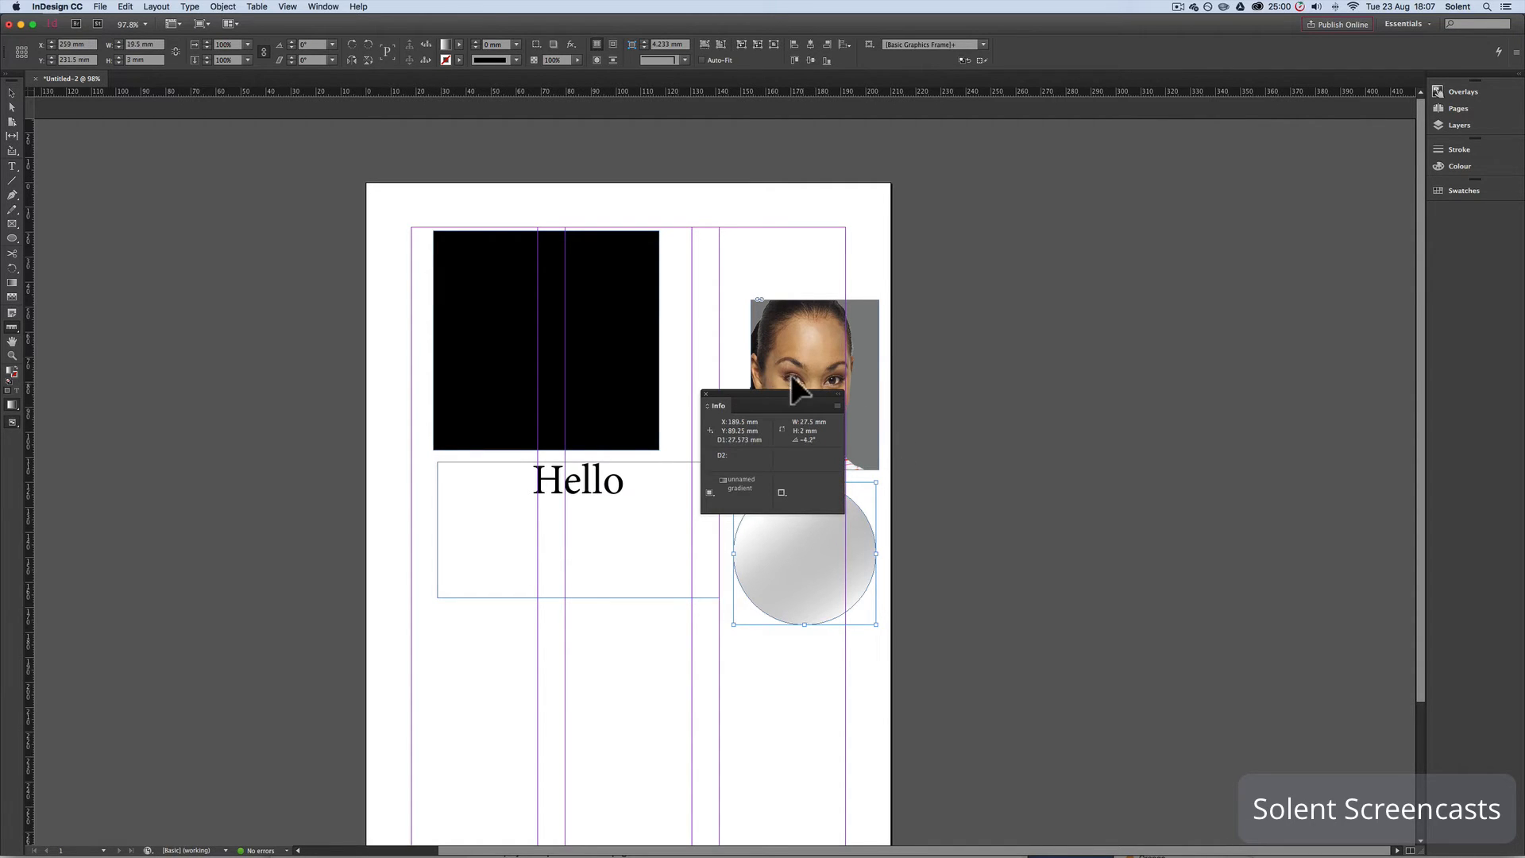
mouse_move(793, 362)
mouse_down()
mouse_move(849, 318)
mouse_move(885, 314)
mouse_move(817, 340)
mouse_move(744, 297)
mouse_move(769, 313)
mouse_move(726, 311)
mouse_up()
click(704, 392)
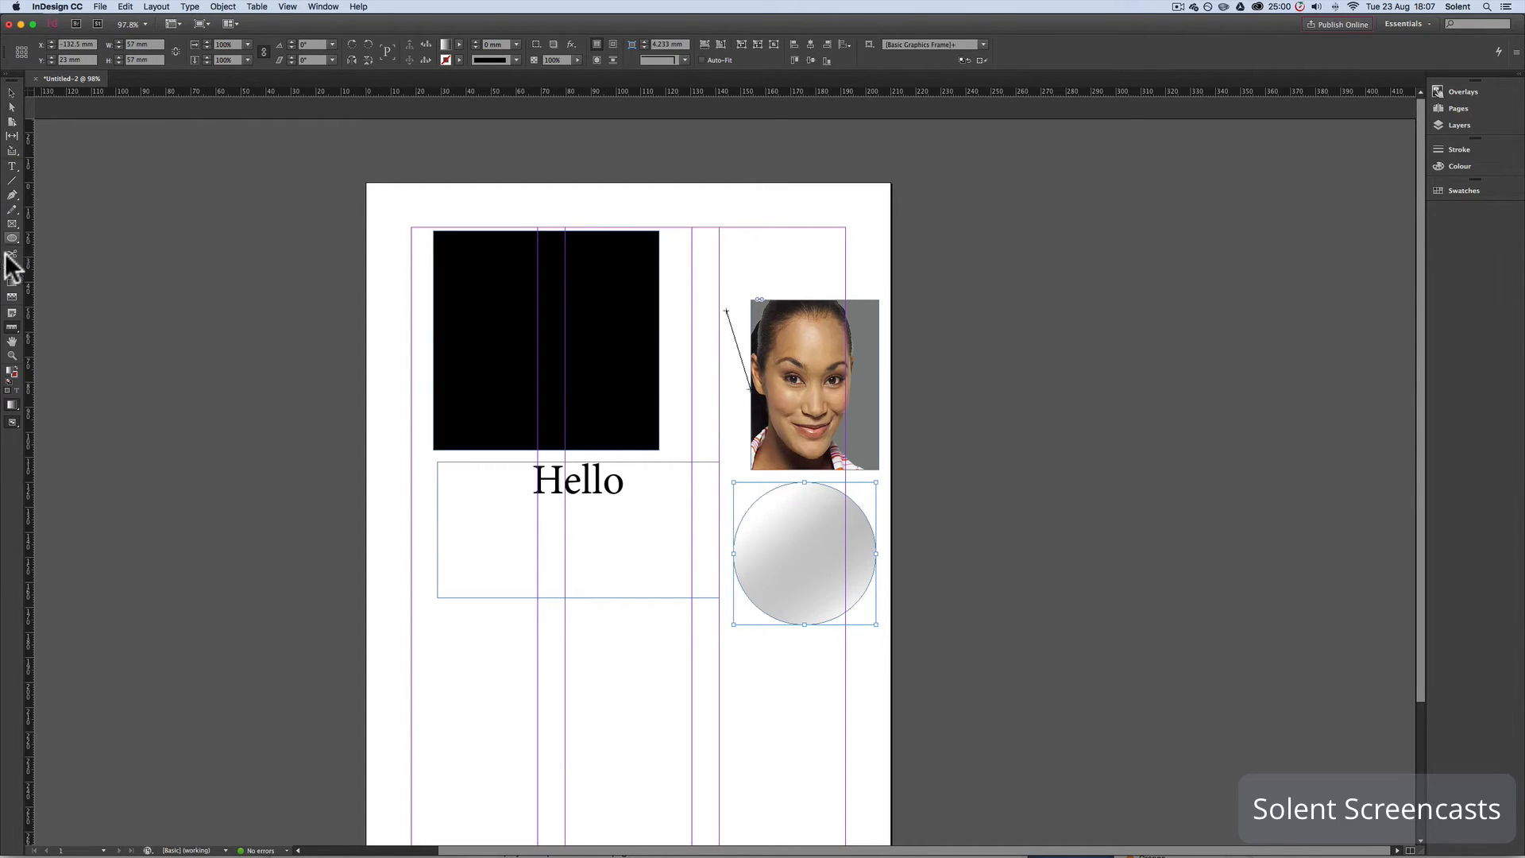
Pan the page with the Hand tool and magnify it to 150% with the Zoom tool.
click(12, 341)
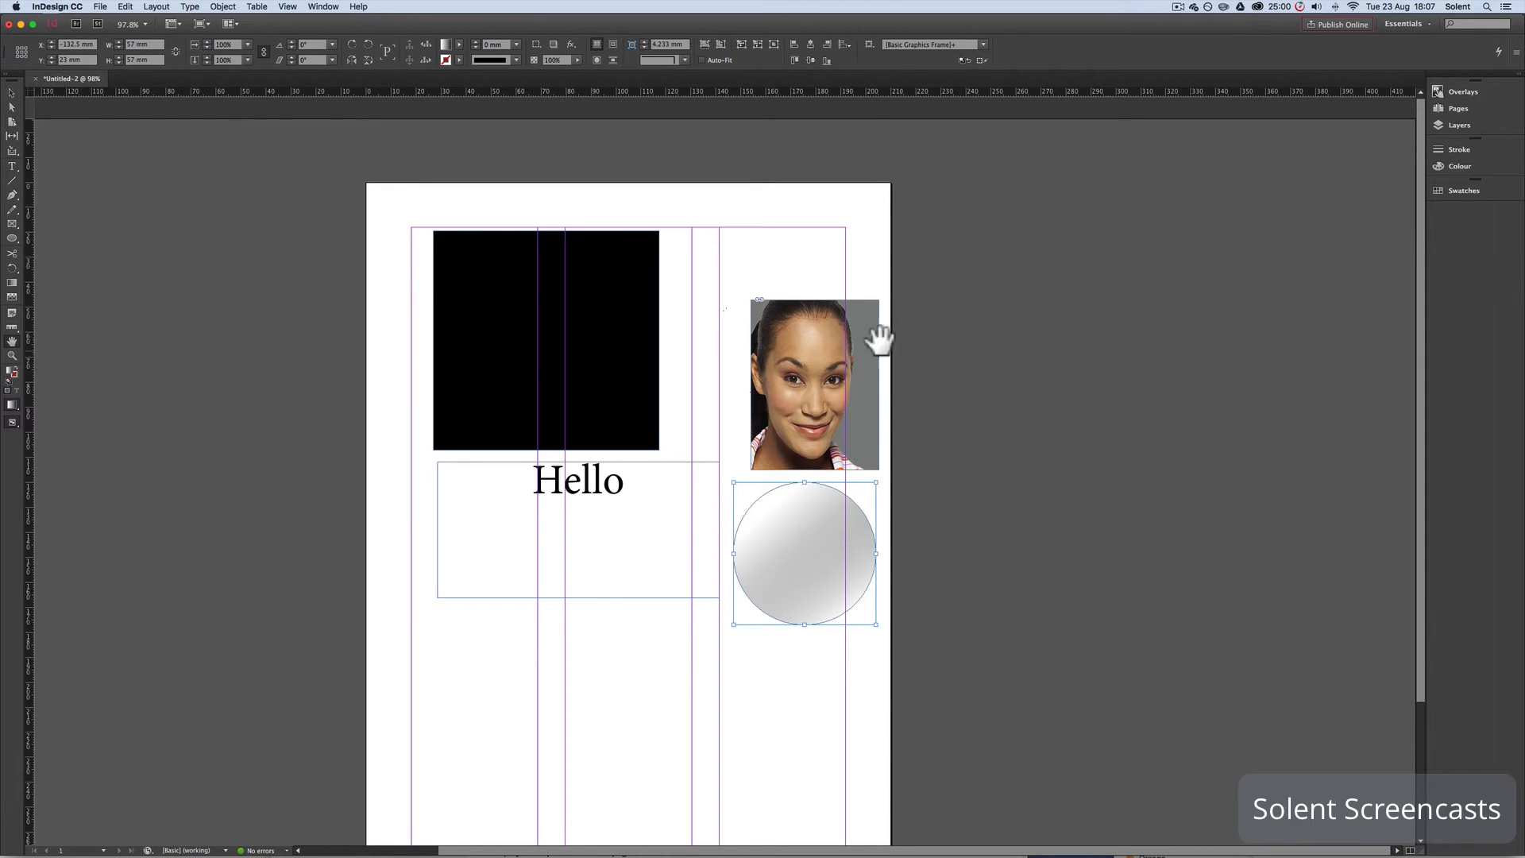
drag(726, 312, 611, 338)
click(12, 355)
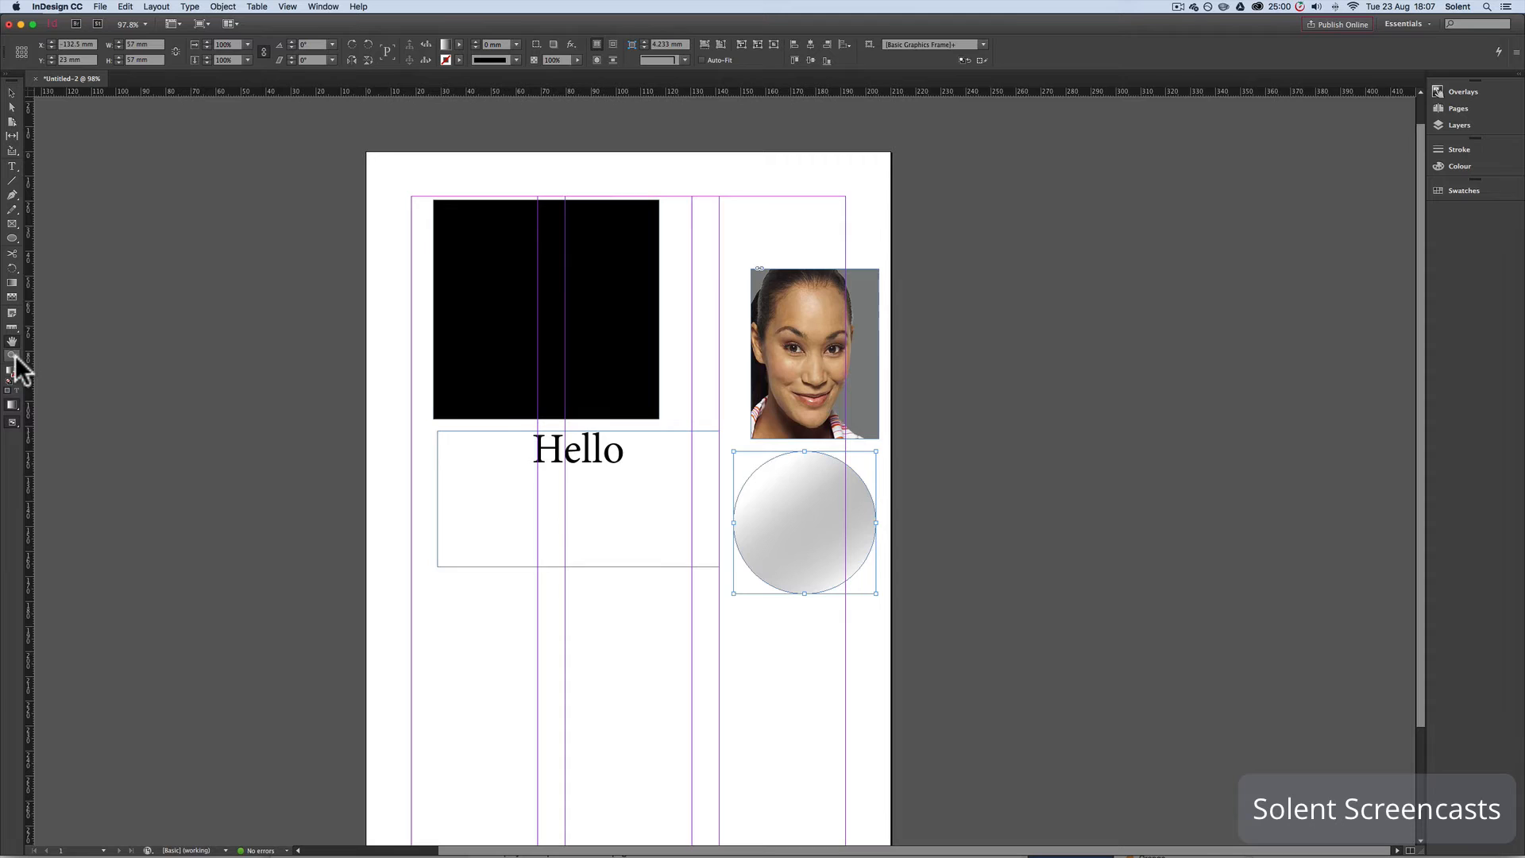
click(720, 409)
click(684, 442)
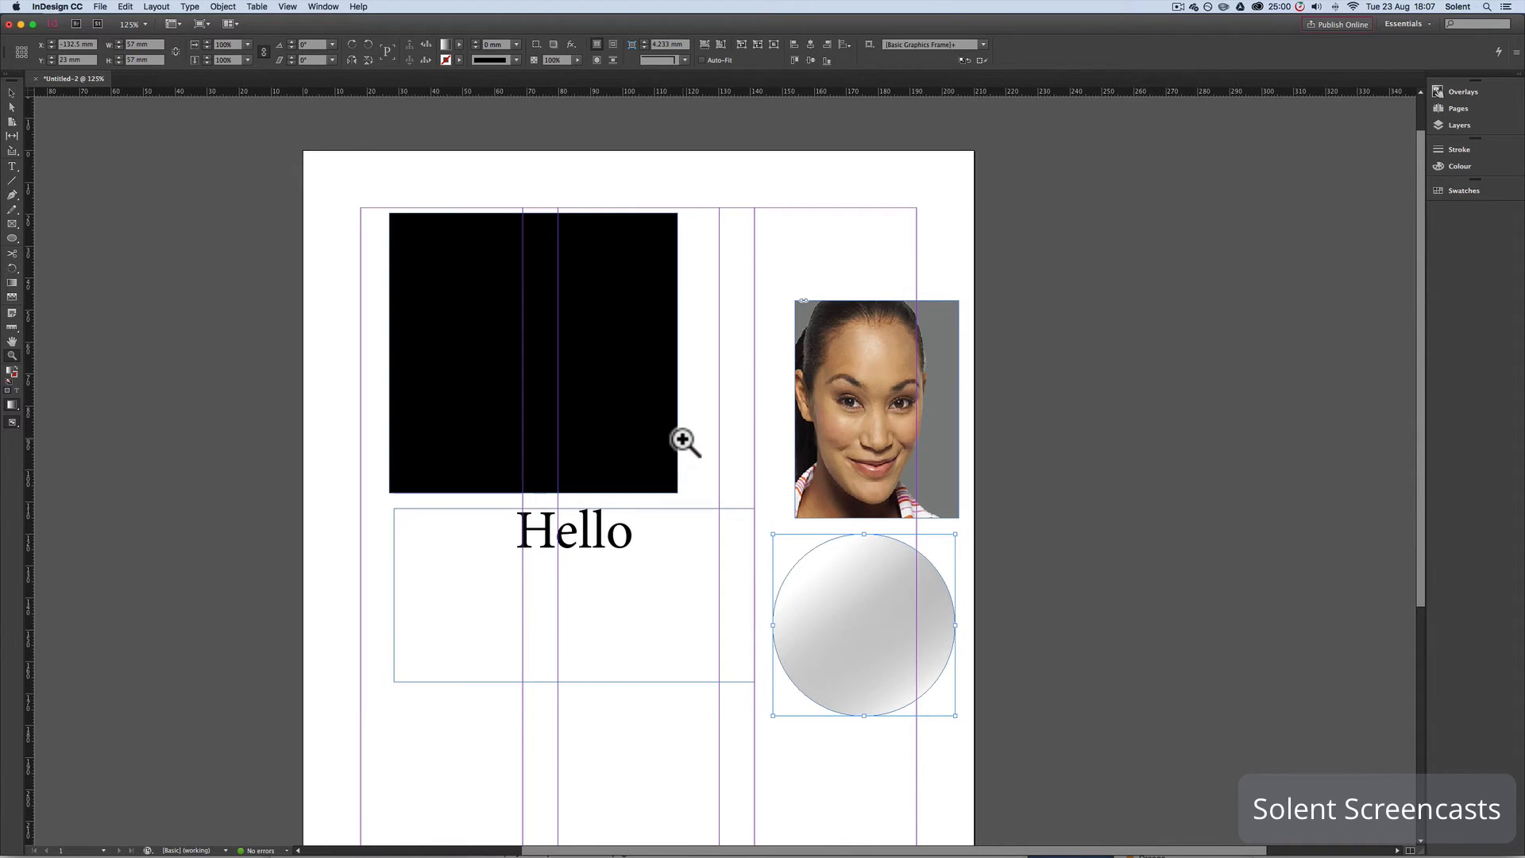
click(682, 438)
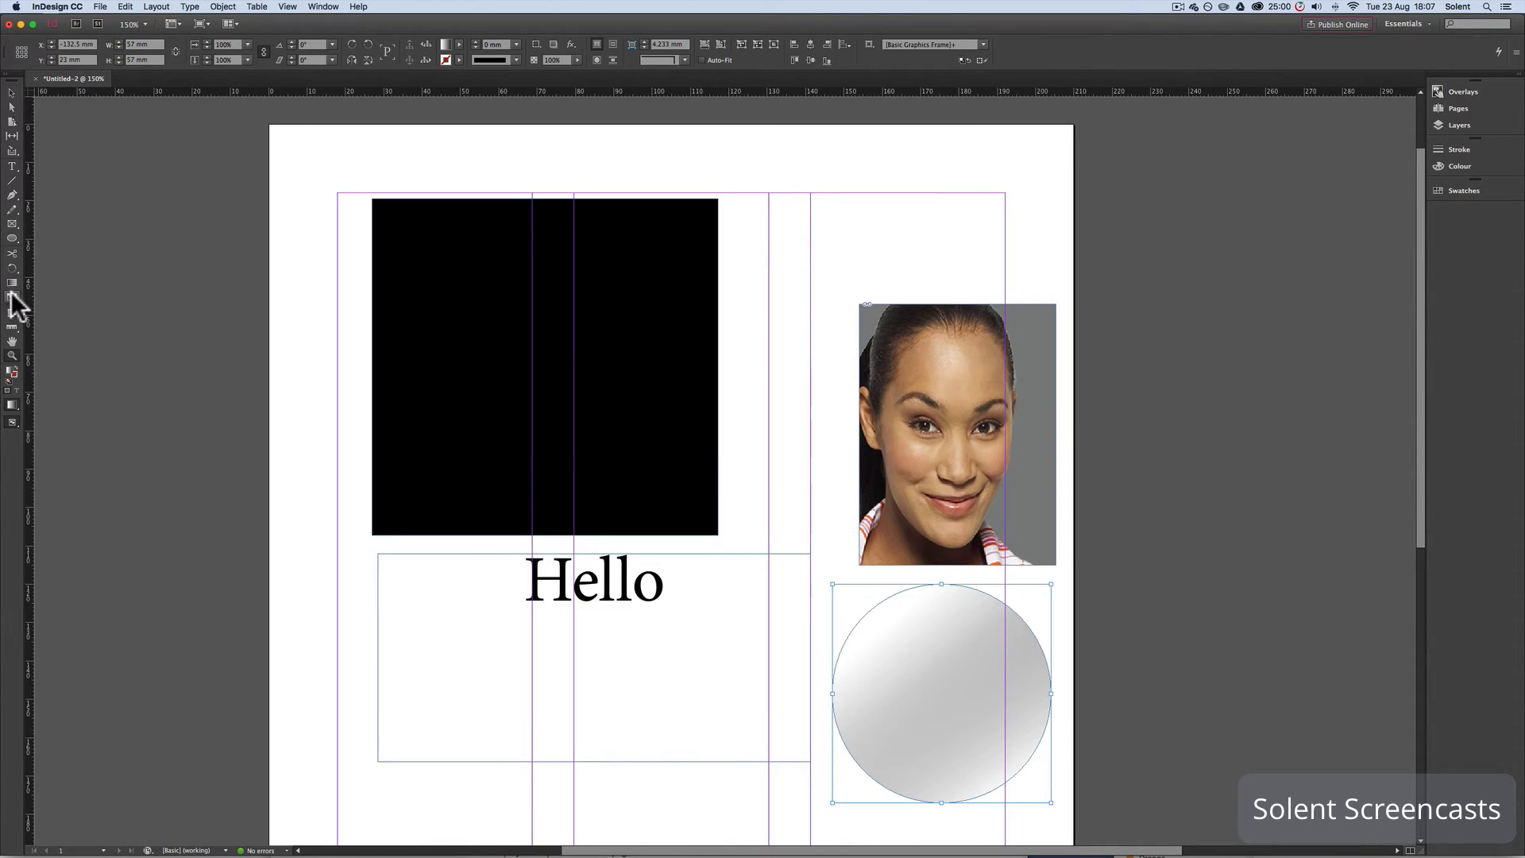
Reset the circle to the default colours of no fill and a black stroke.
click(8, 383)
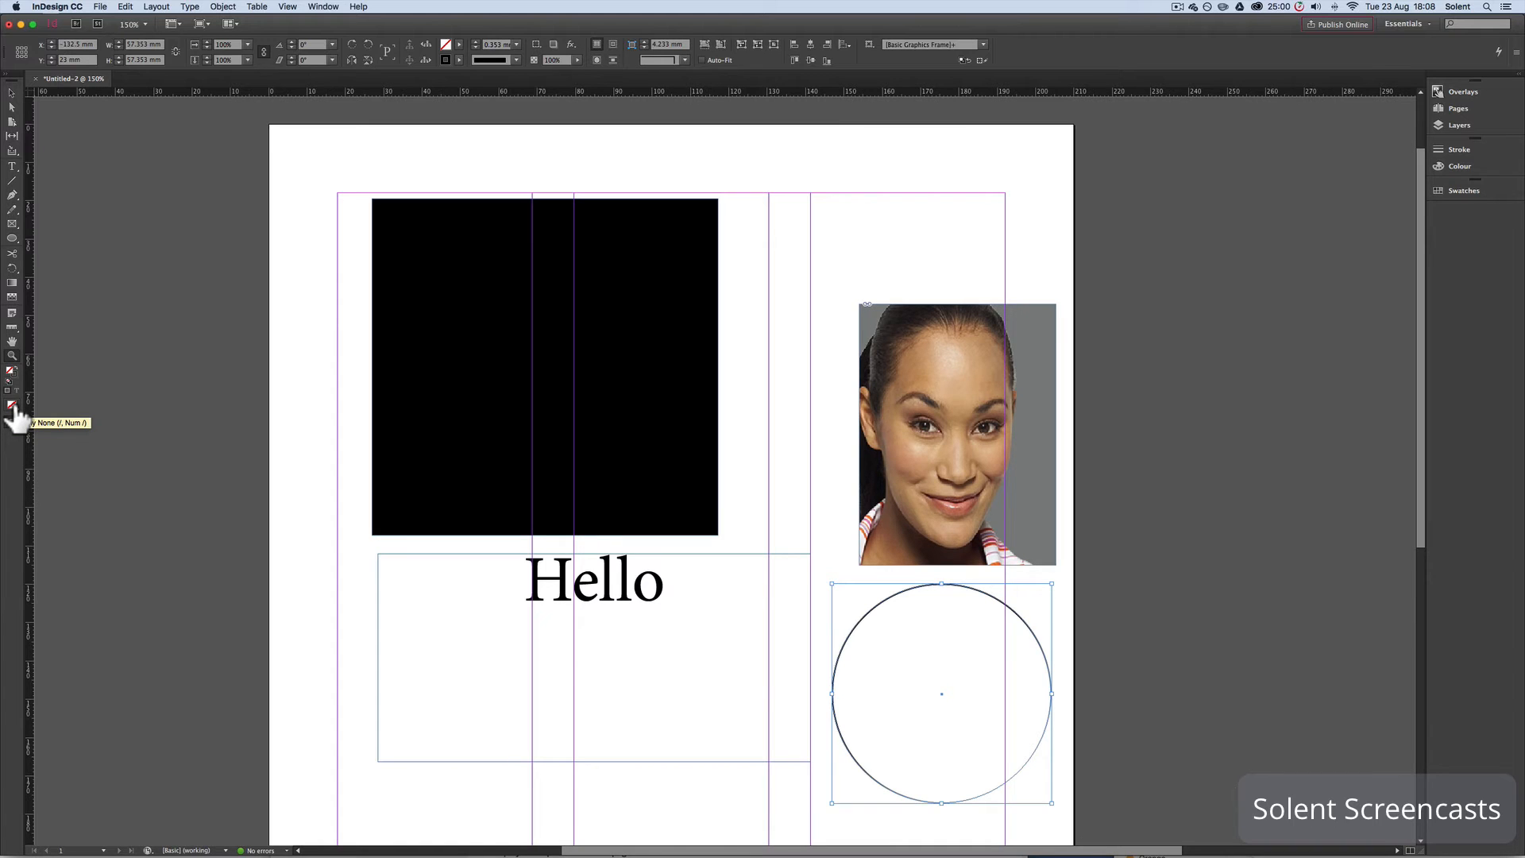
click(74, 393)
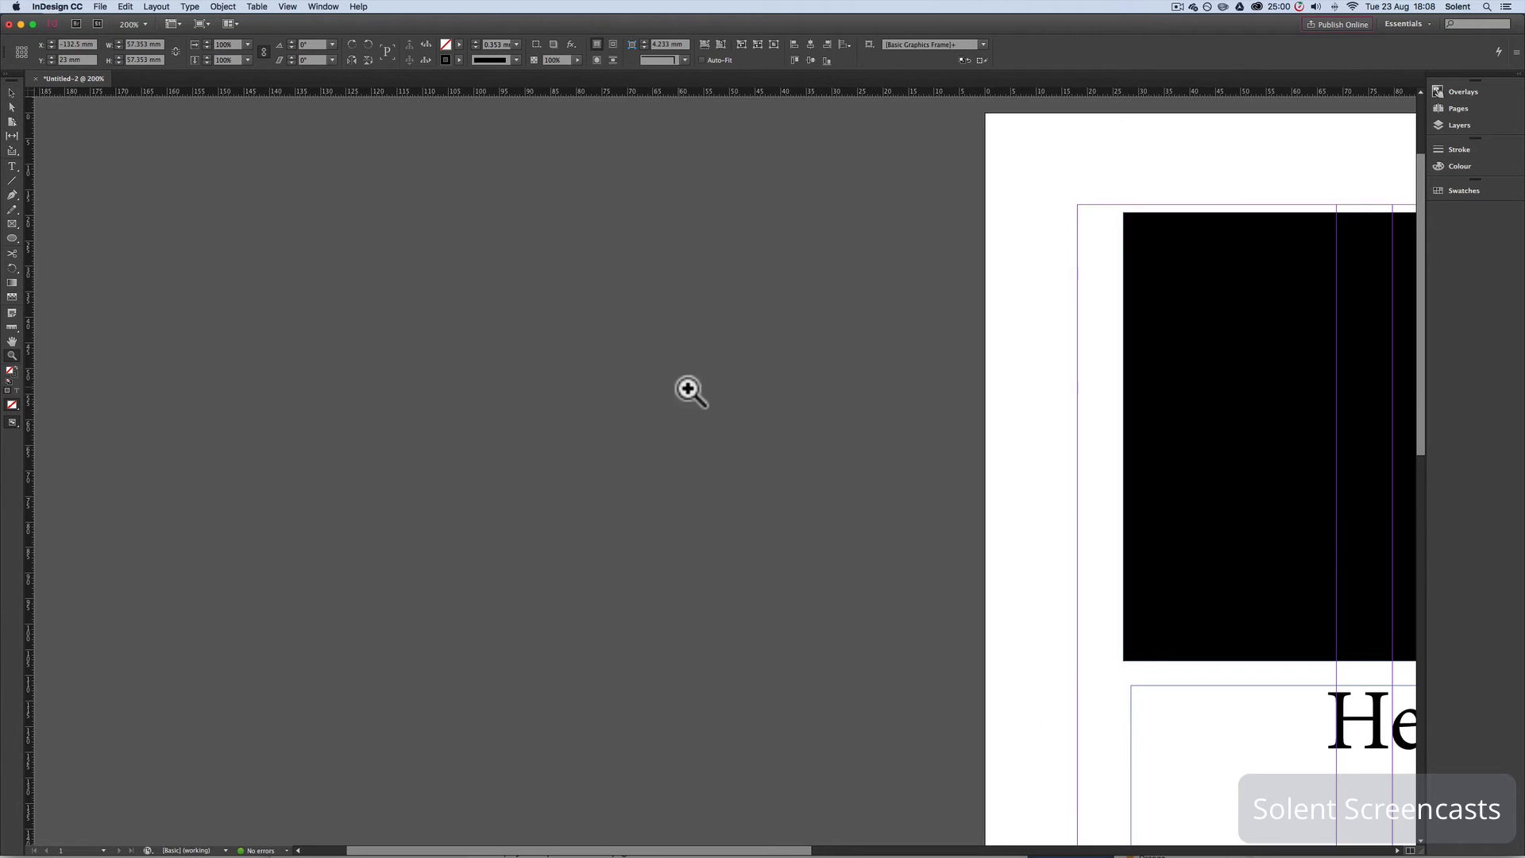
scroll(713, 393, right, 5)
scroll(712, 393, right, 15)
scroll(712, 393, left, 10)
scroll(712, 393, up, 4)
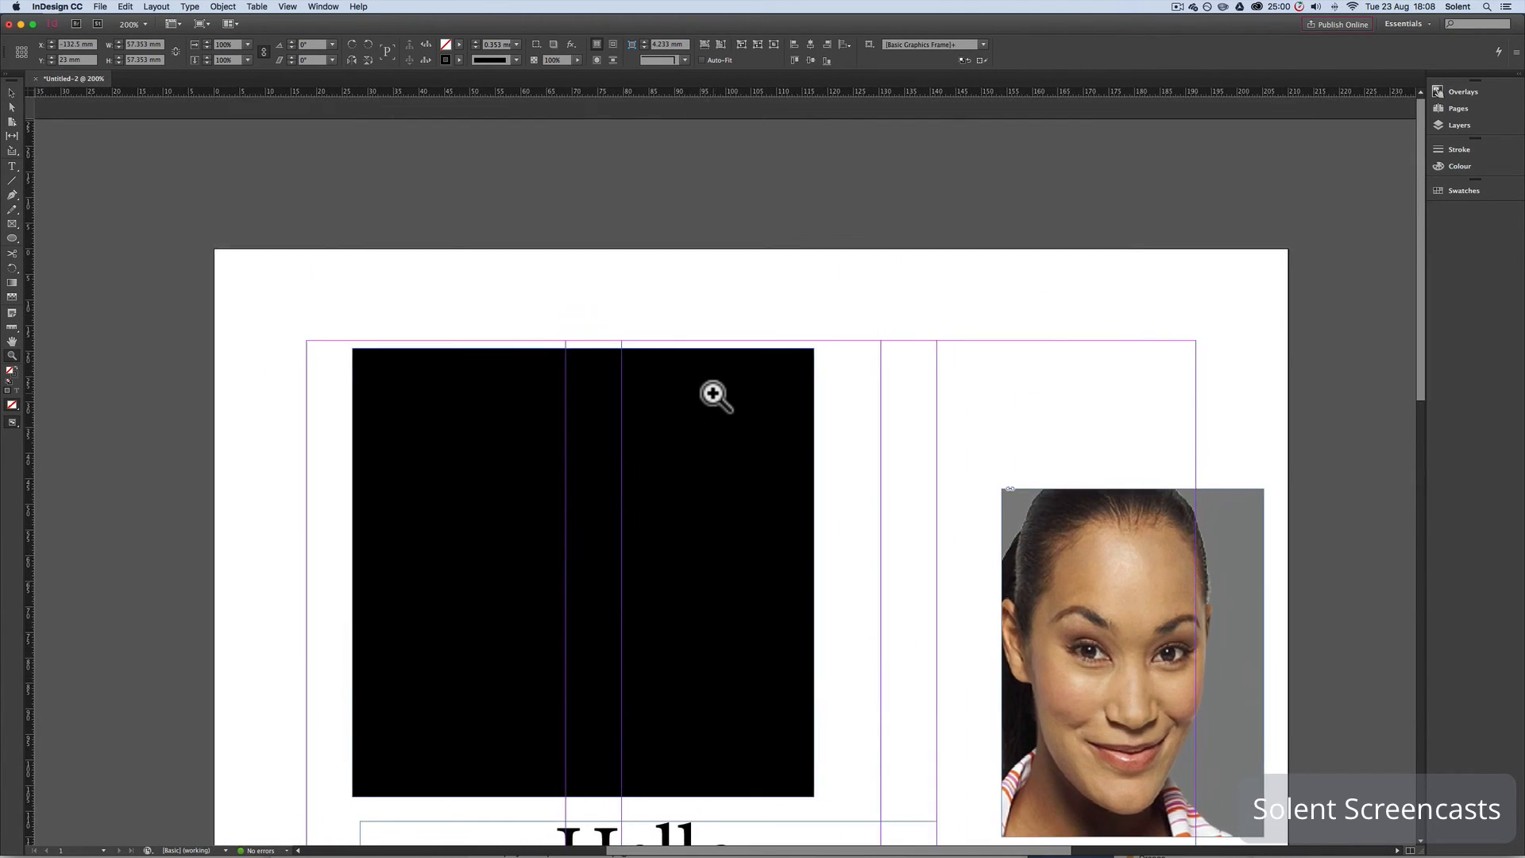
scroll(712, 393, down, 3)
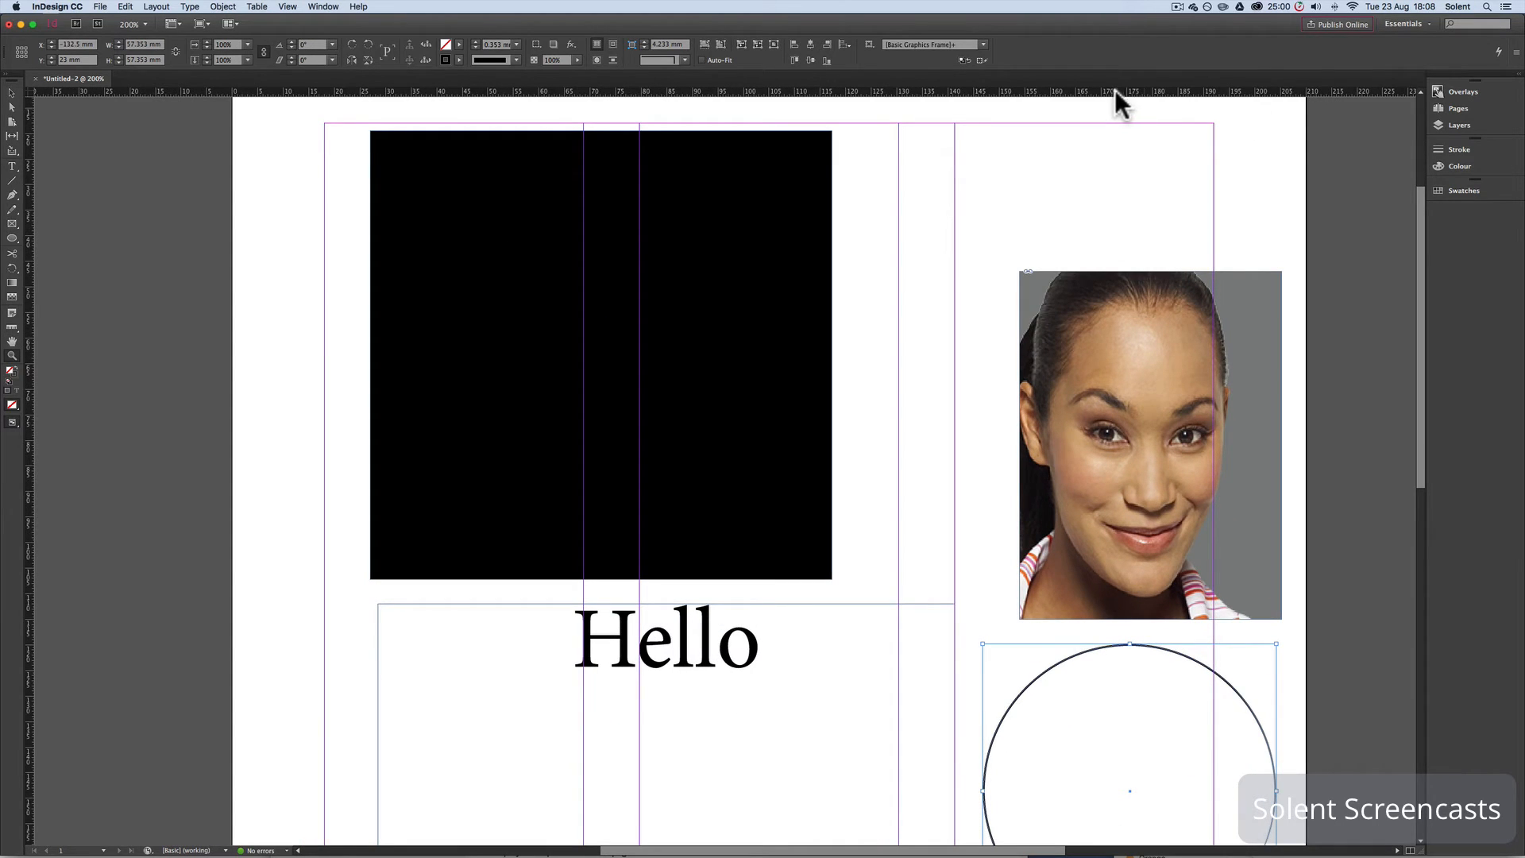
Place the text cursor in the Hello text and align it to the baseline grid.
click(14, 161)
click(613, 672)
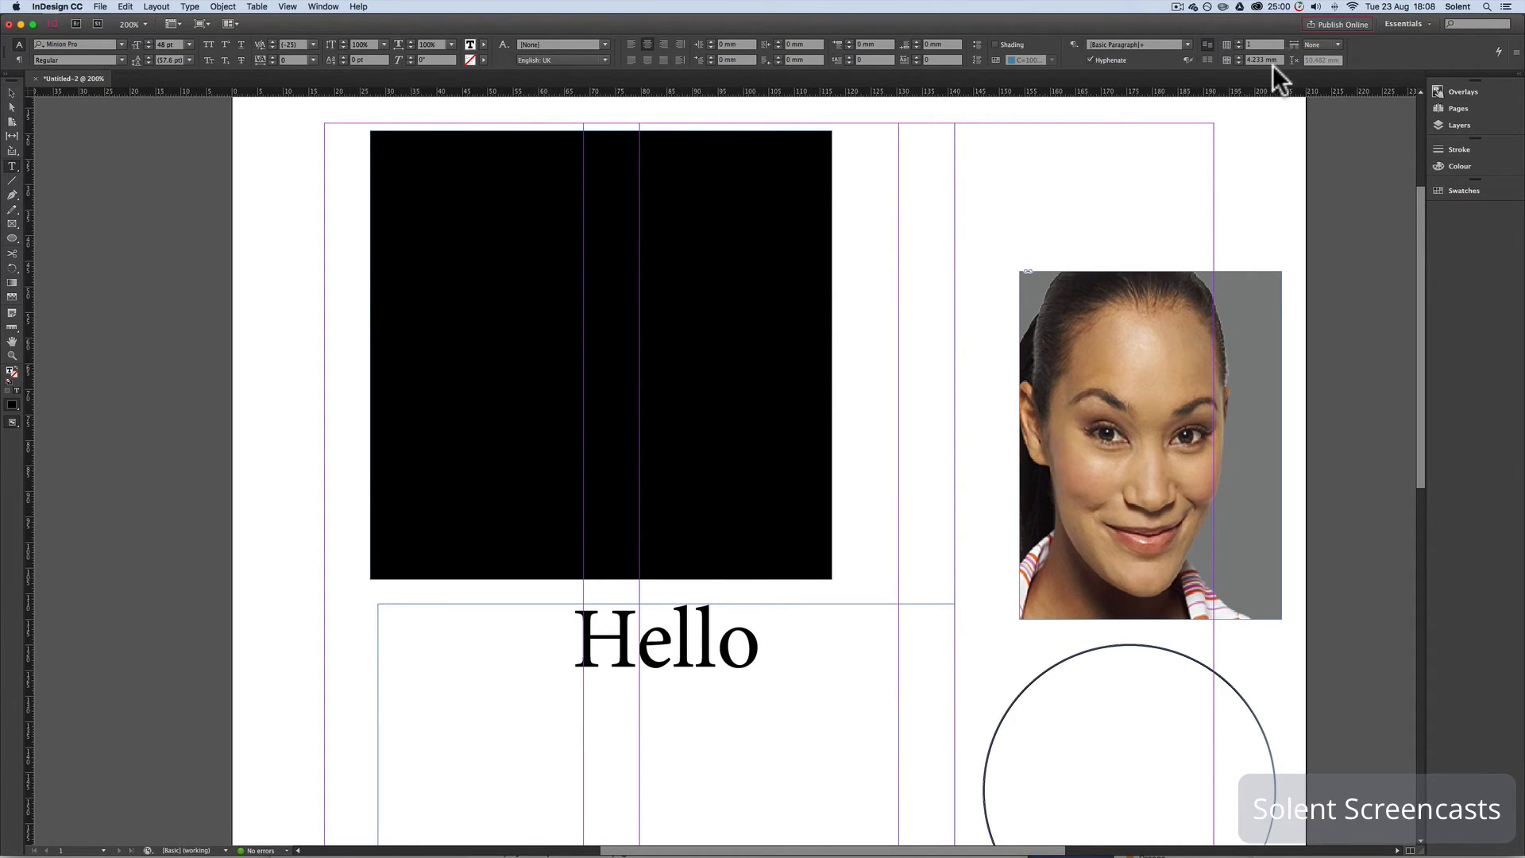
click(1208, 61)
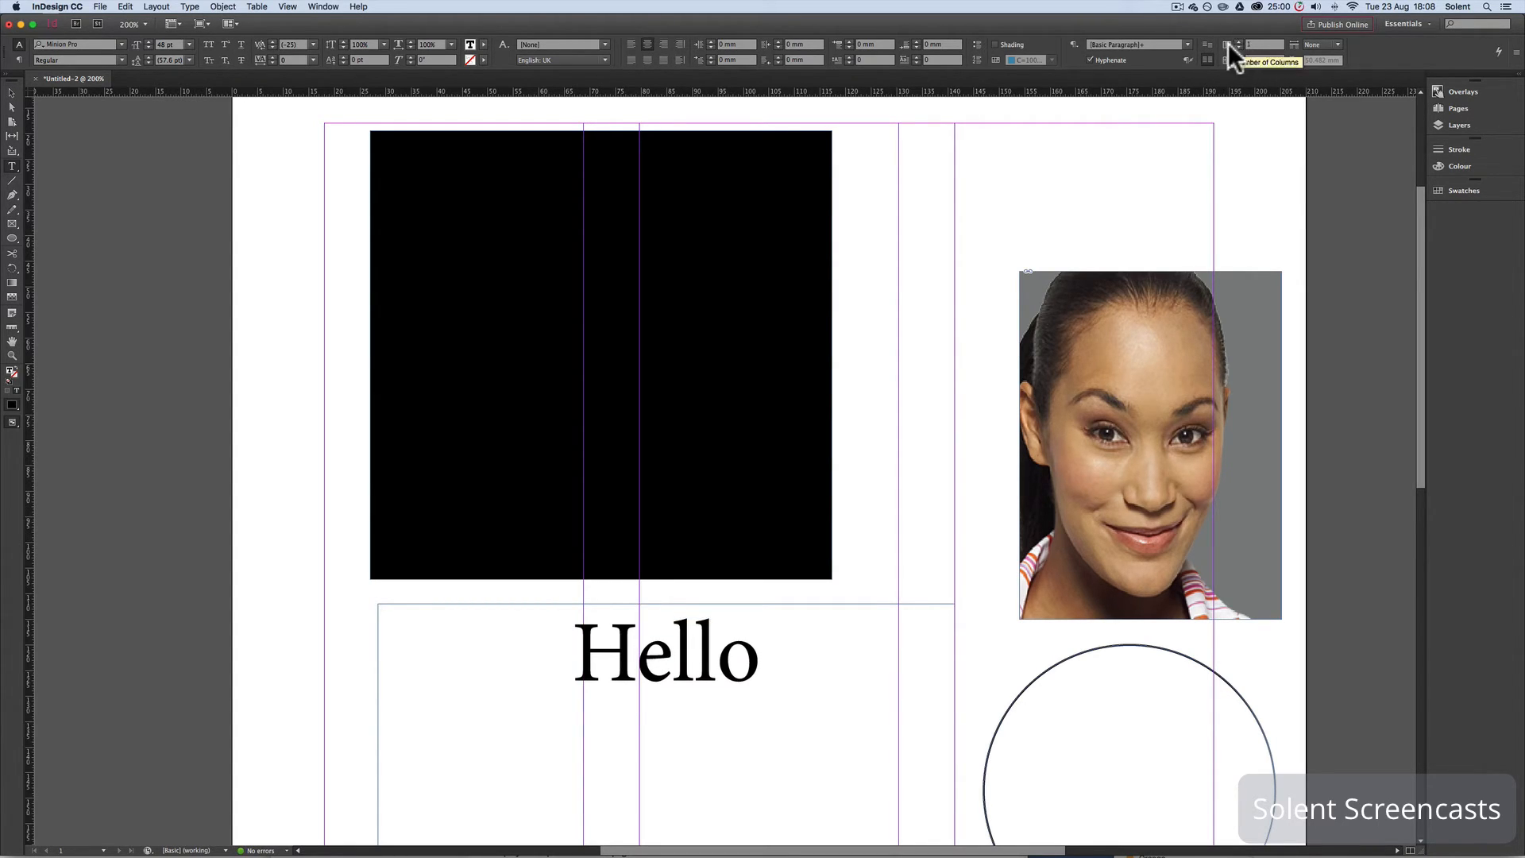
Switch the Hello text frame to three columns, then reduce it again to a single column.
click(1241, 42)
click(1240, 41)
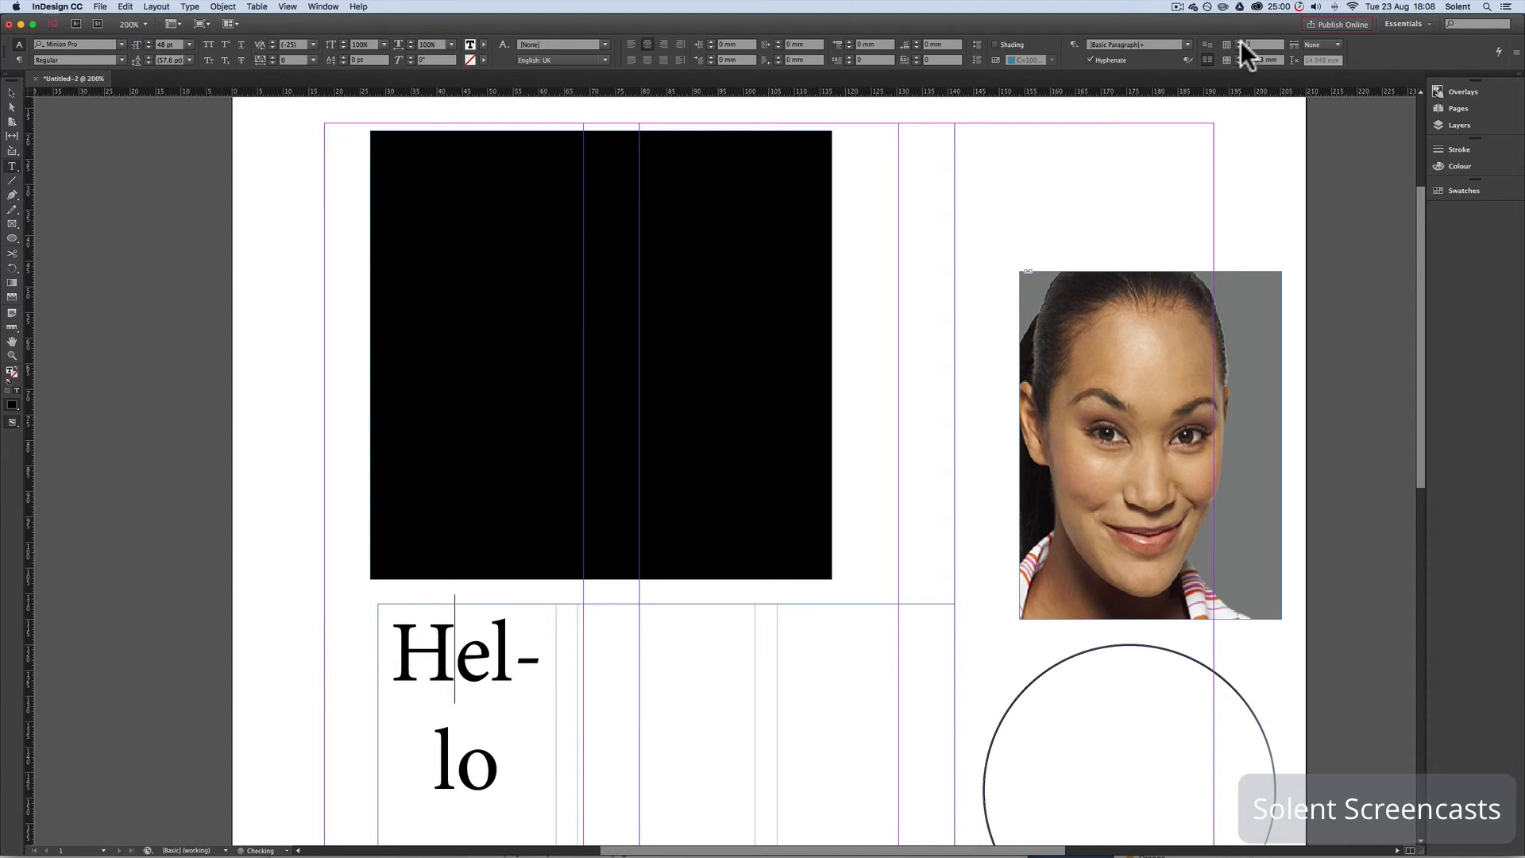
click(1237, 46)
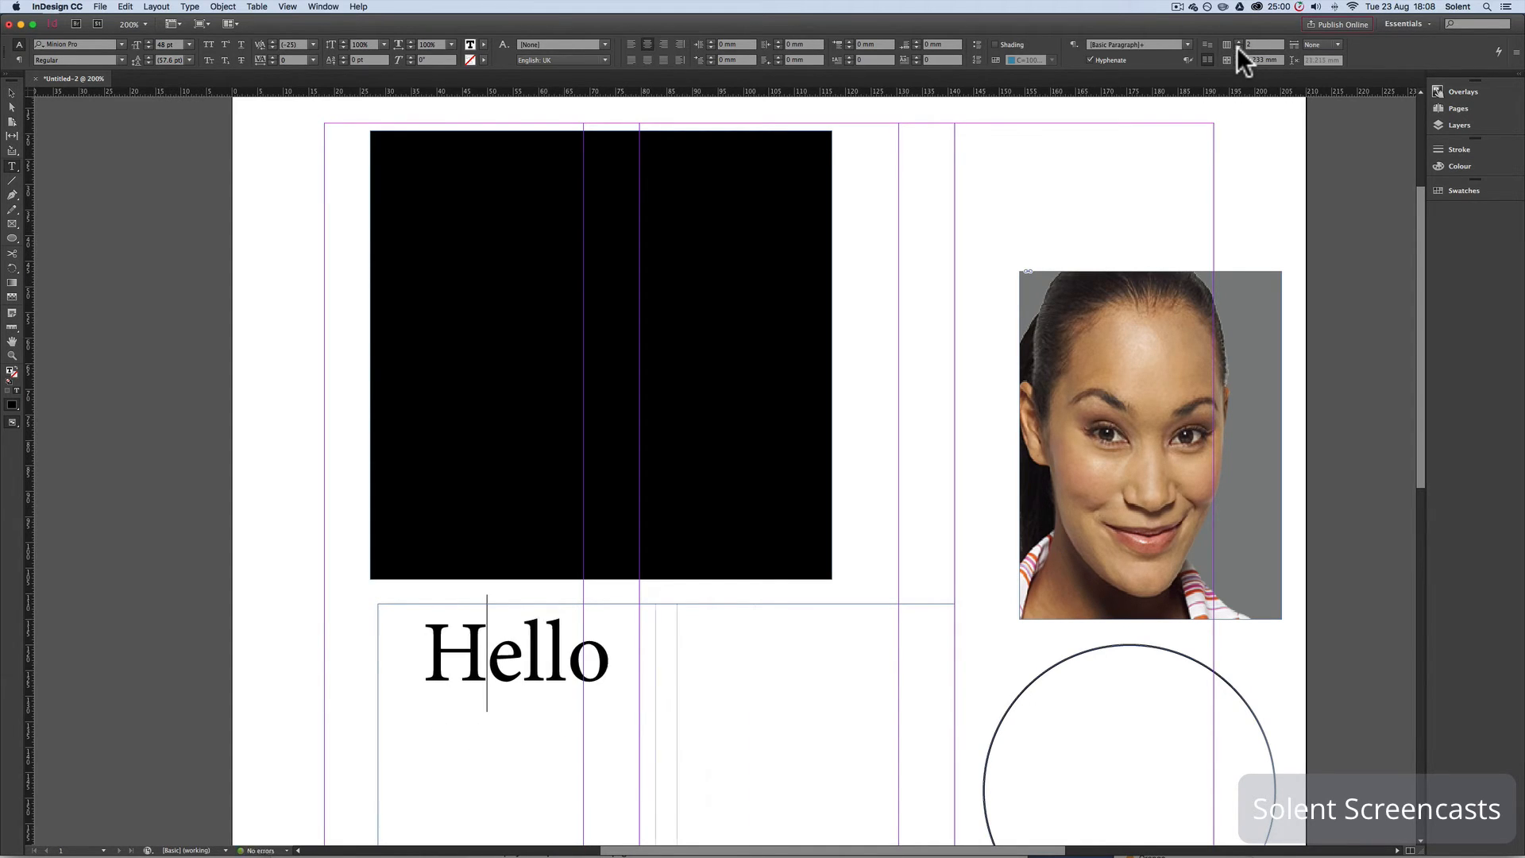
click(1237, 46)
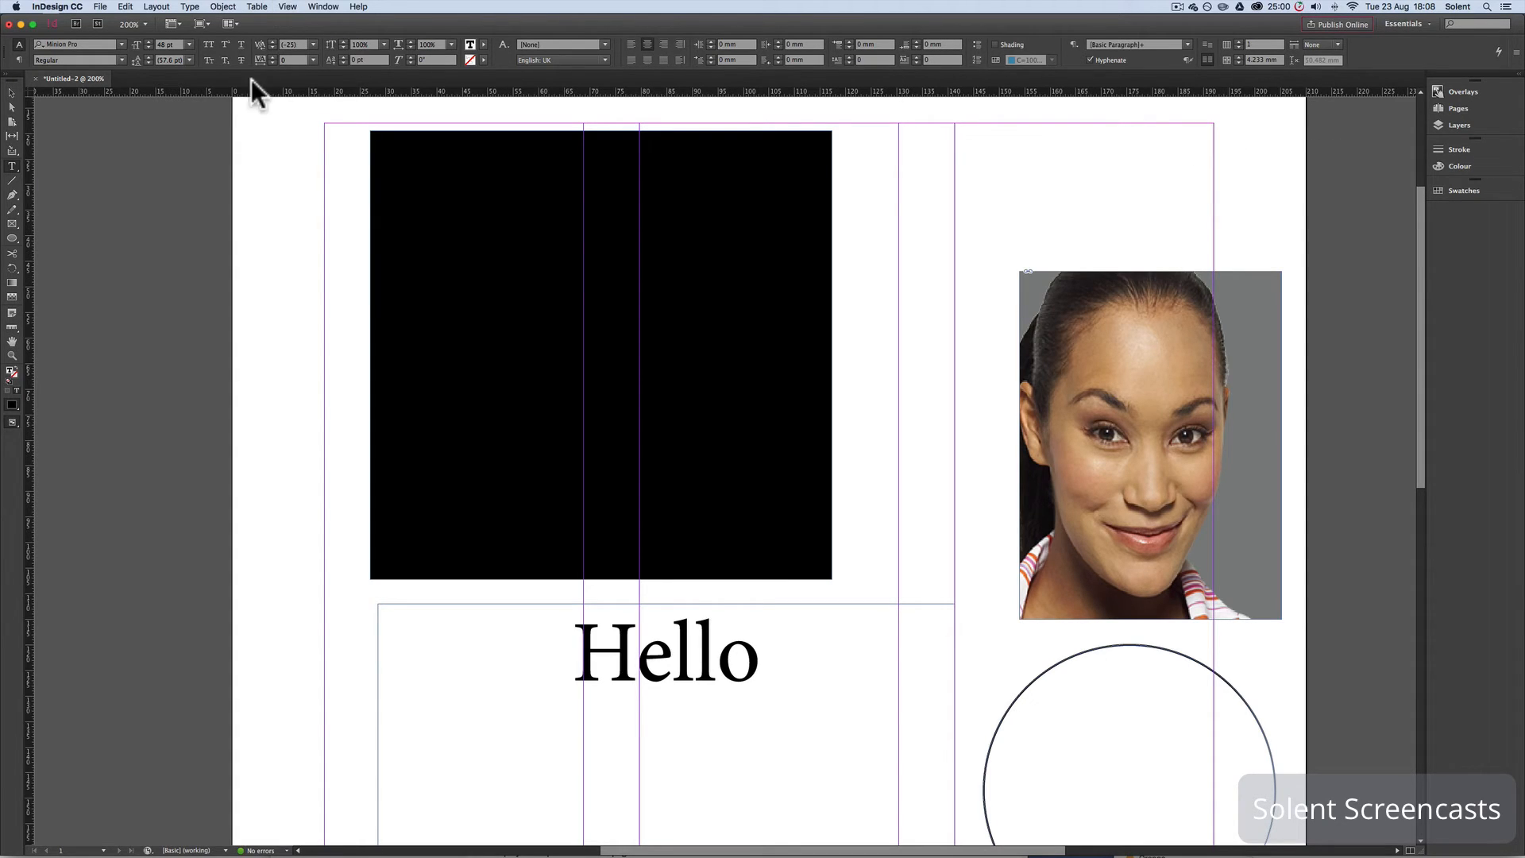
Select the portrait frame with the Selection tool and view the document's page and master thumbnails.
click(11, 93)
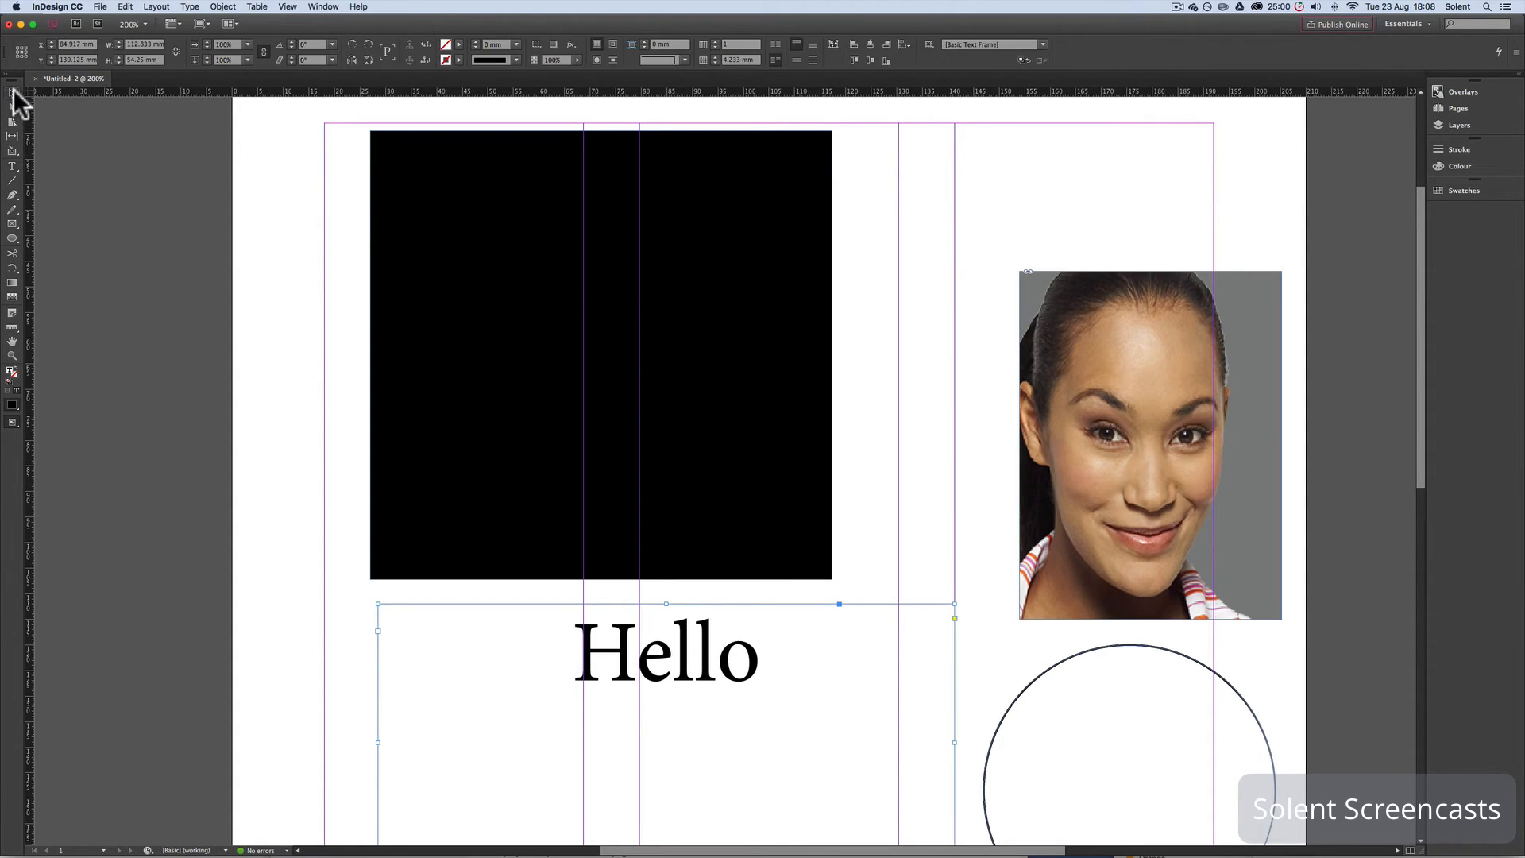
click(1145, 347)
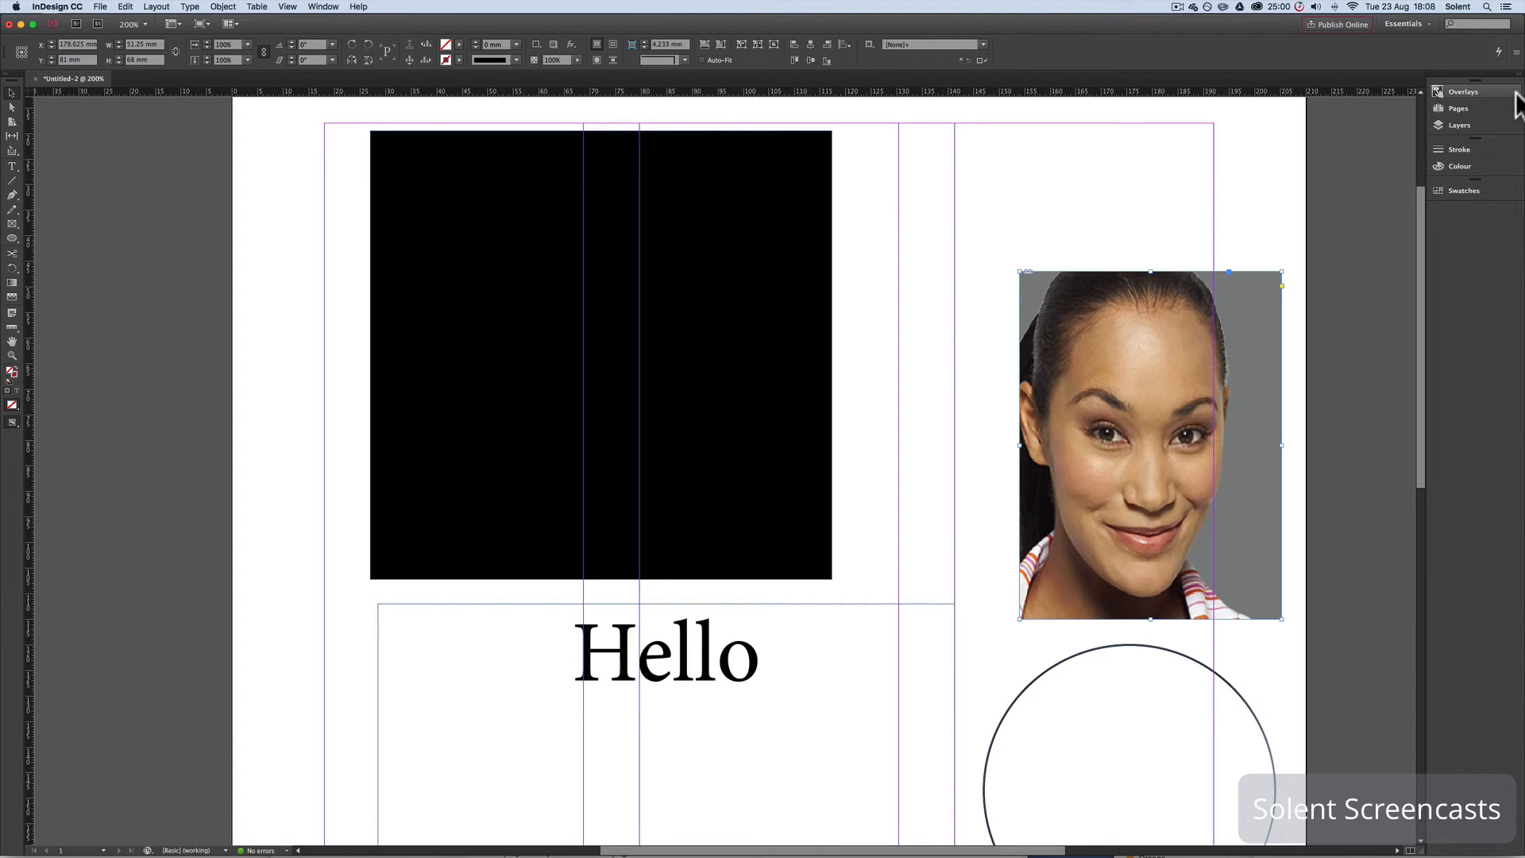
click(1460, 108)
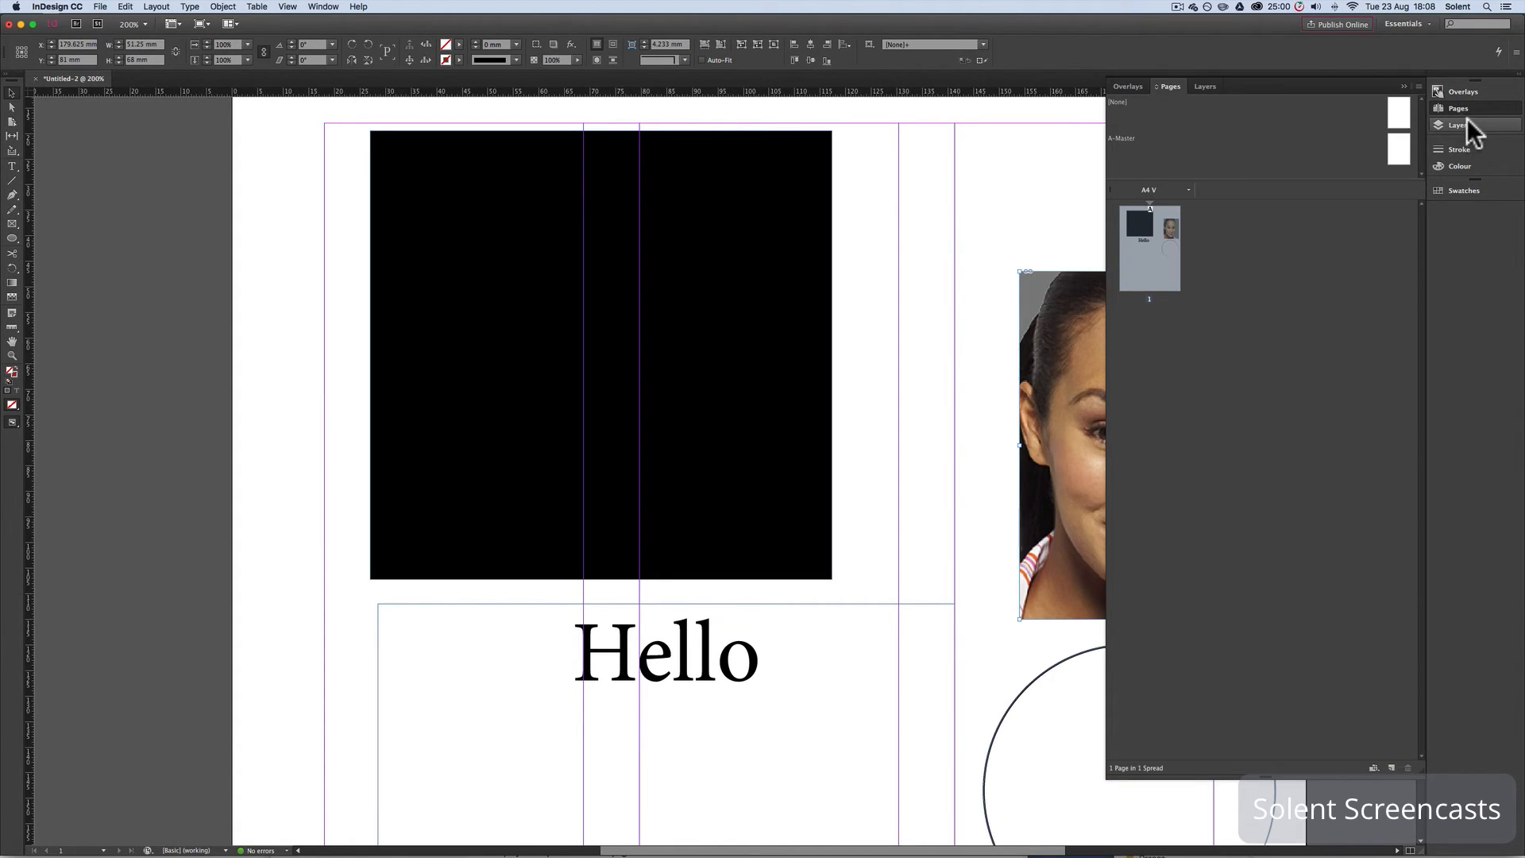
Hide the circle, face3.png and Hello items of Layer 1, then show face3.png and the circle again.
click(1466, 125)
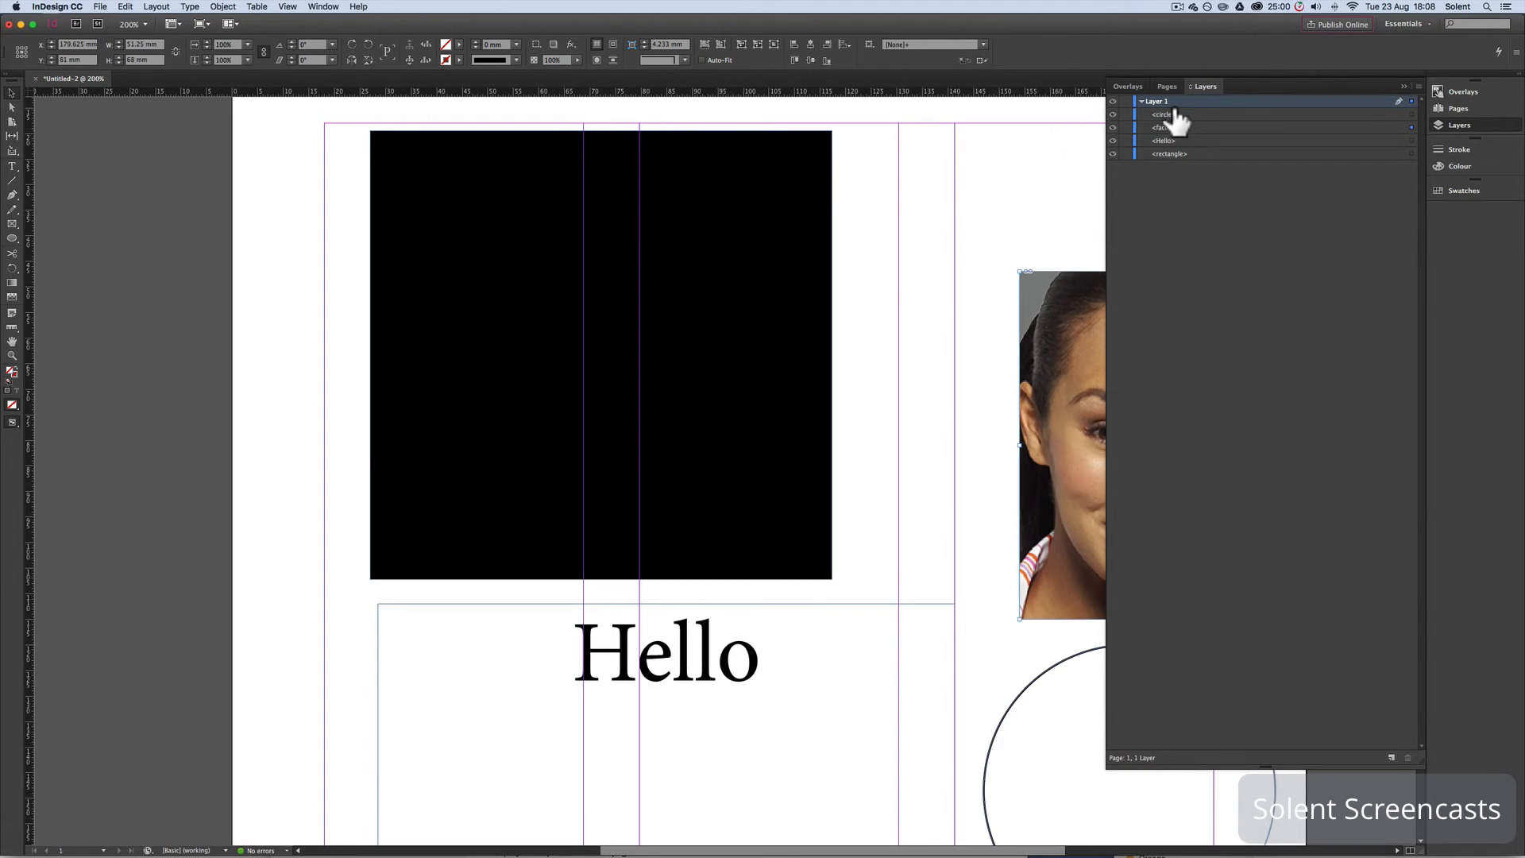
click(1112, 115)
click(1113, 127)
click(1112, 141)
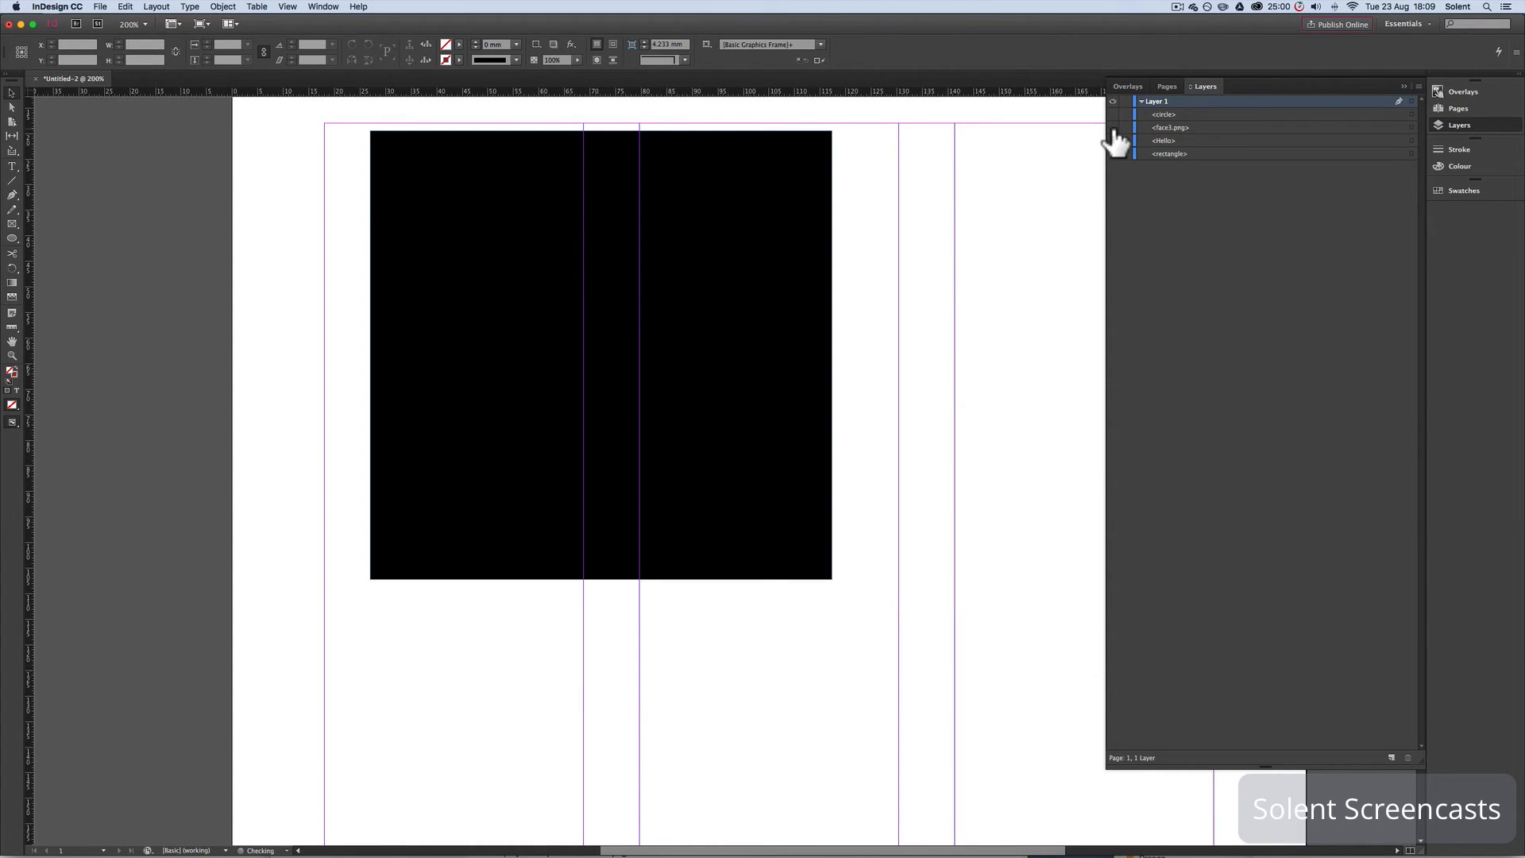
click(1112, 127)
click(1113, 115)
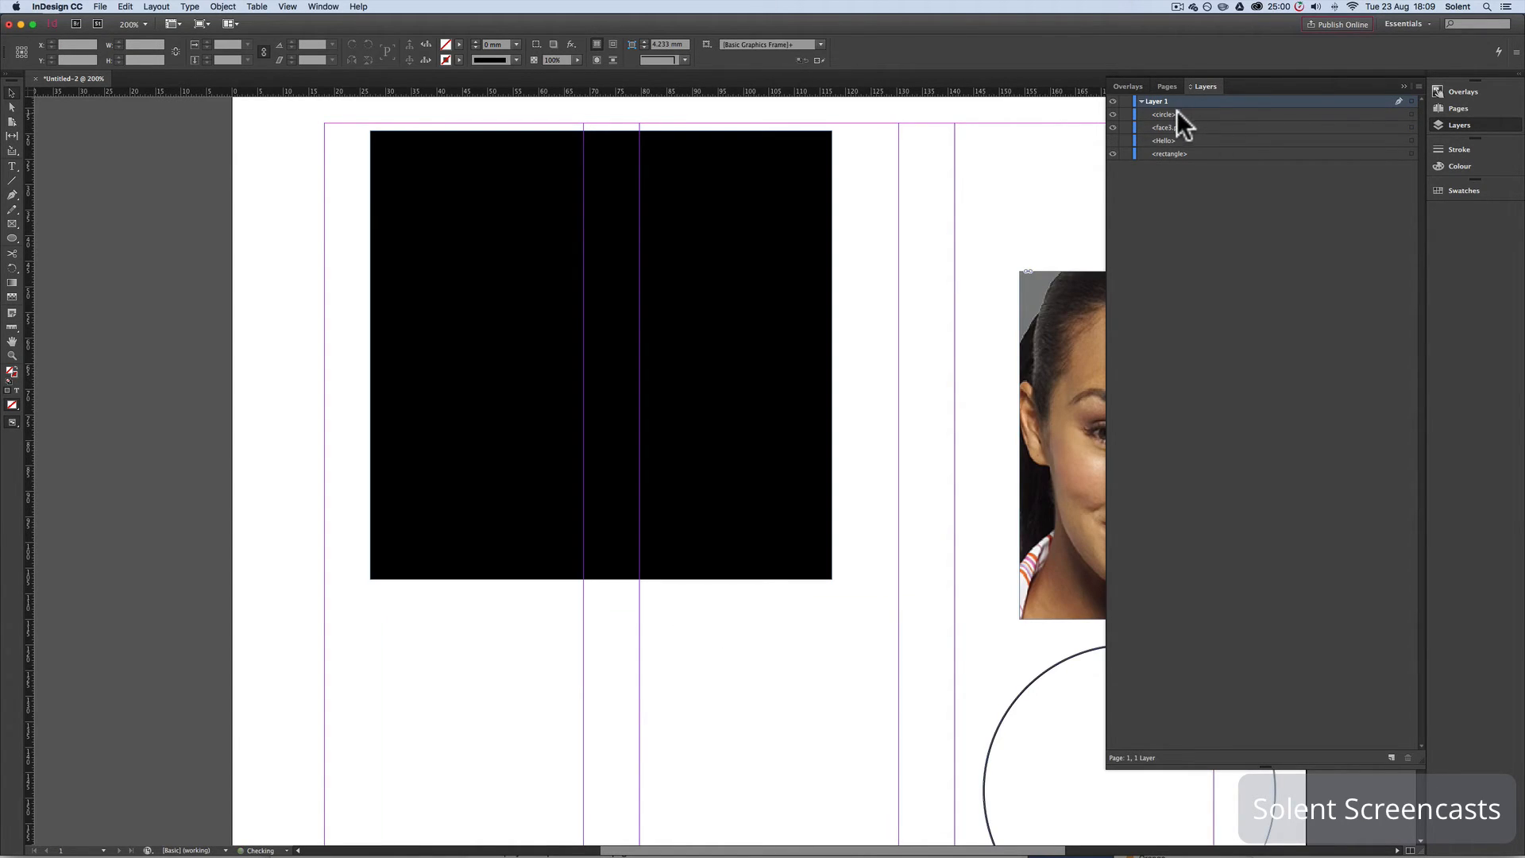
Move the circle below face3.png in the stacking order of Layer 1.
drag(1175, 116, 1175, 135)
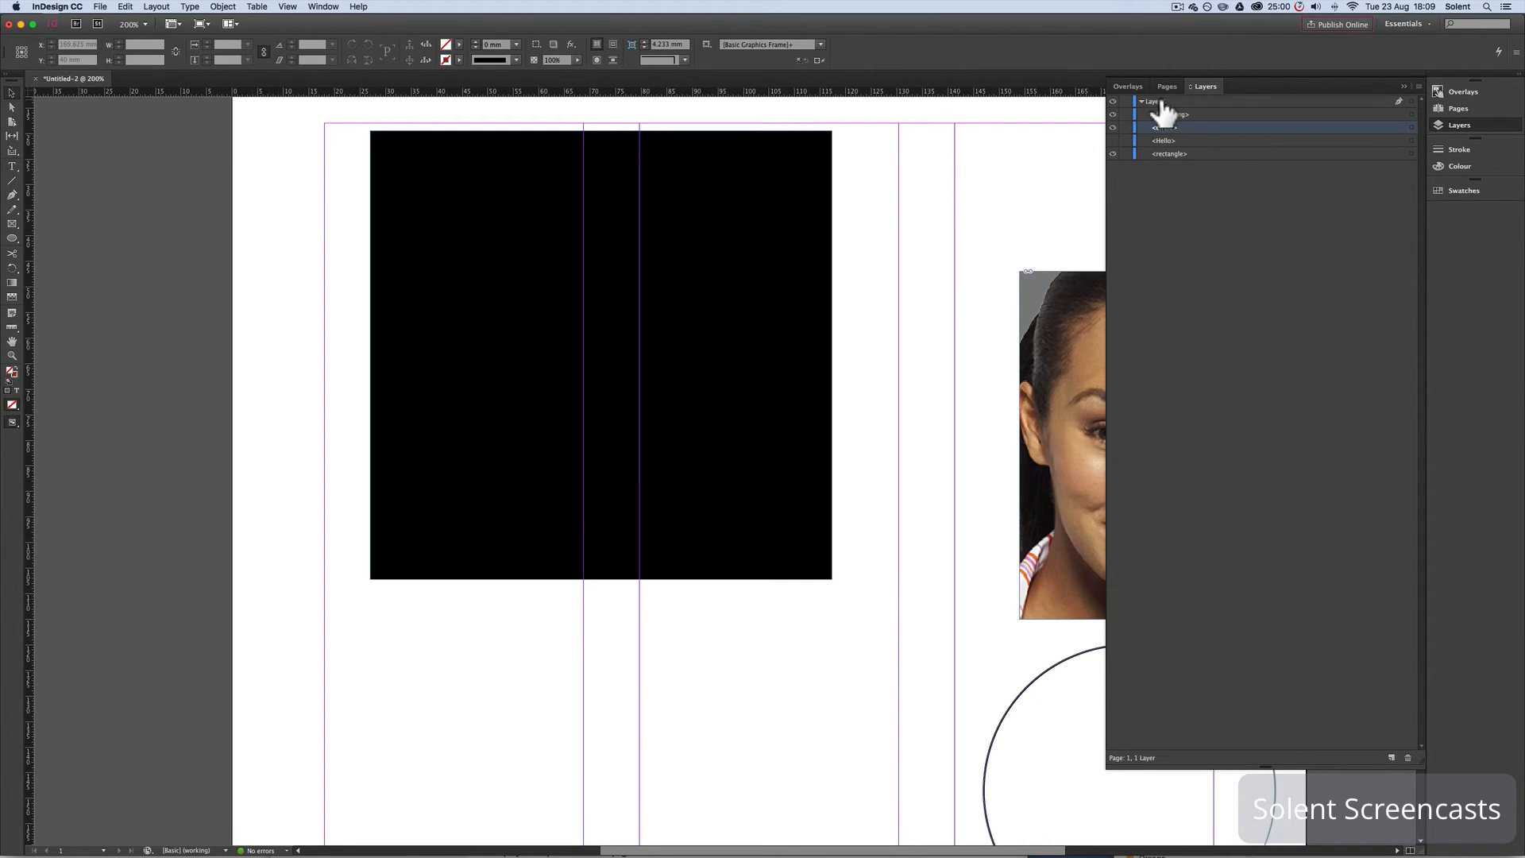
Show the Hello item of Layer 1 again, clear the circle's highlight in the layer list, and view the colour swatches.
click(1113, 141)
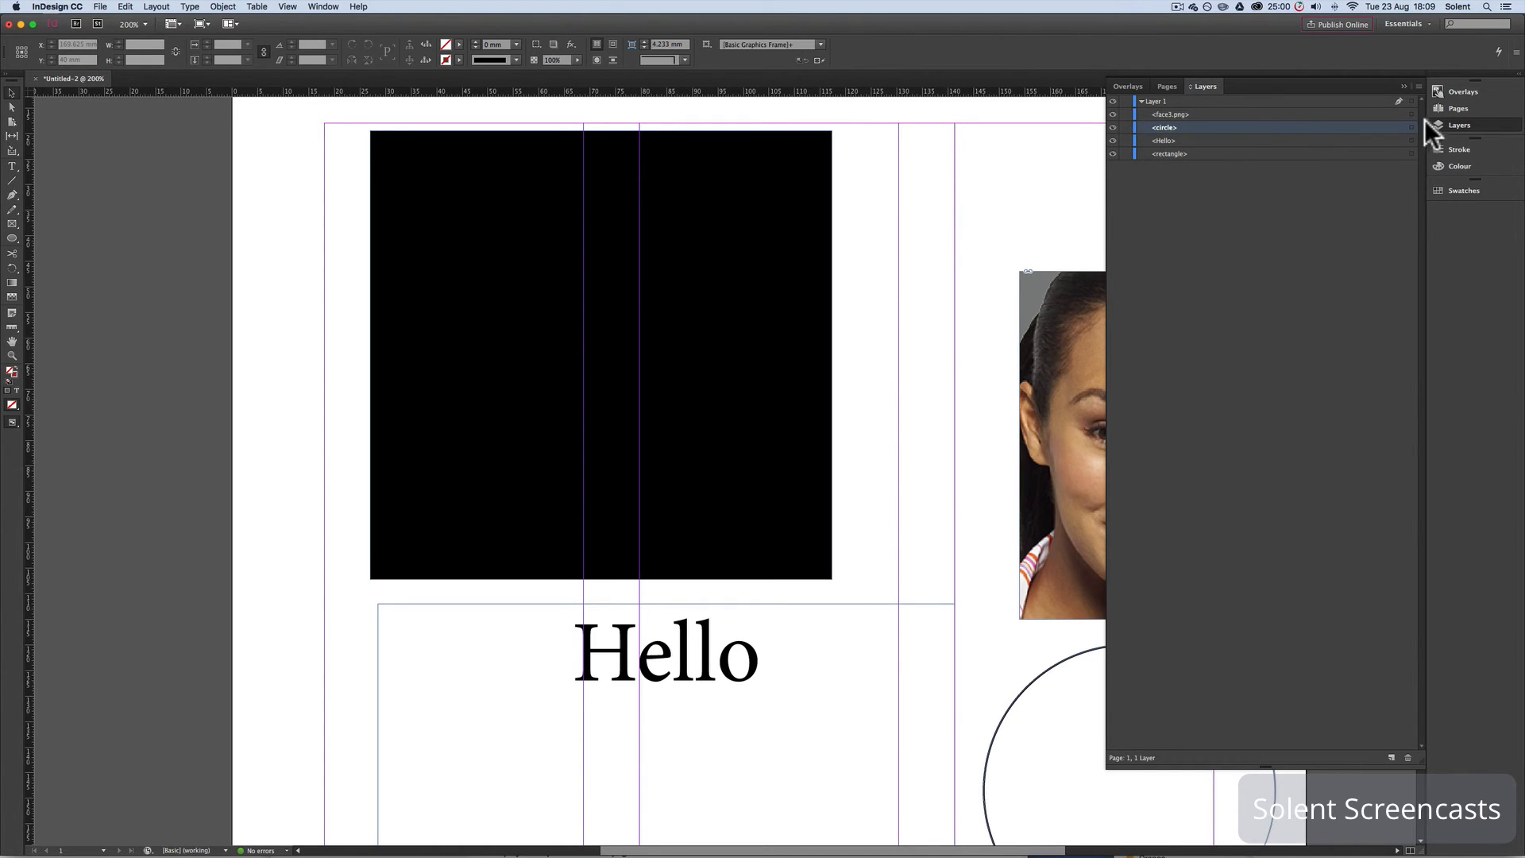
click(1252, 159)
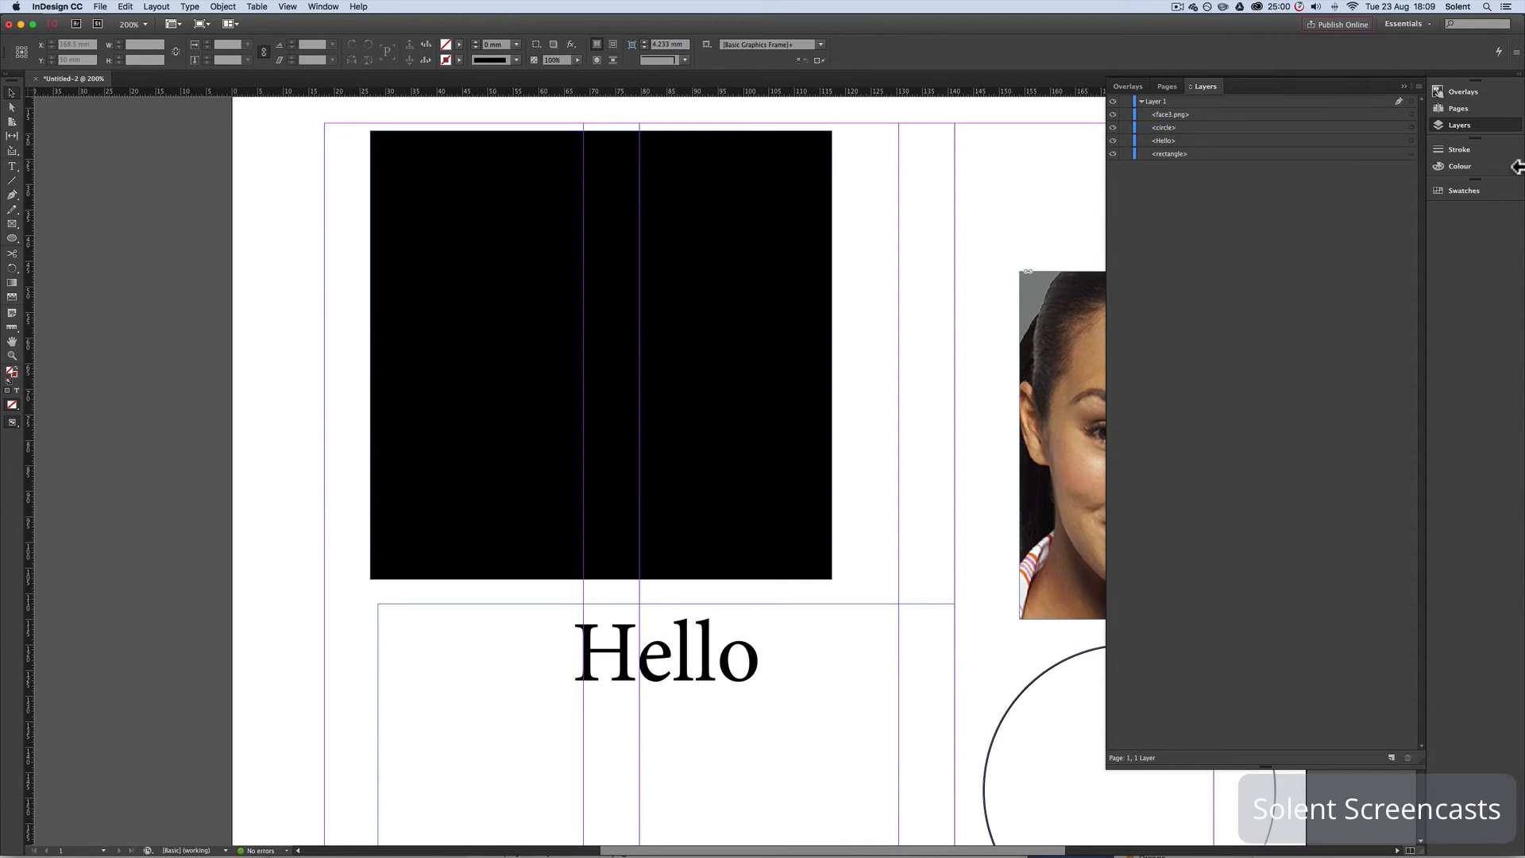
click(1456, 190)
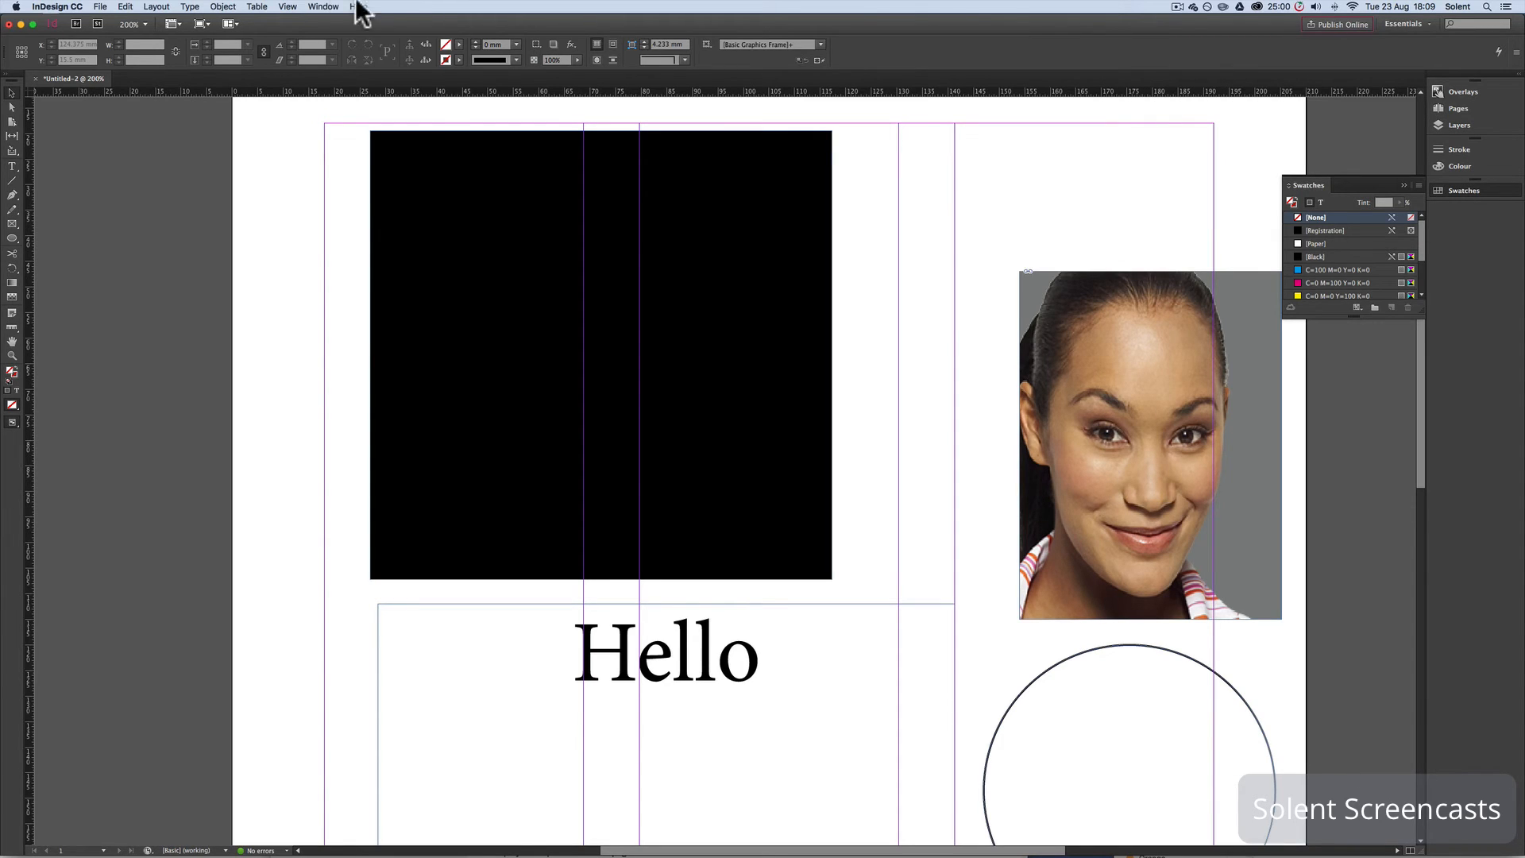
Open the Effects panel and dock it above Overlays in the collapsed panel group.
click(323, 6)
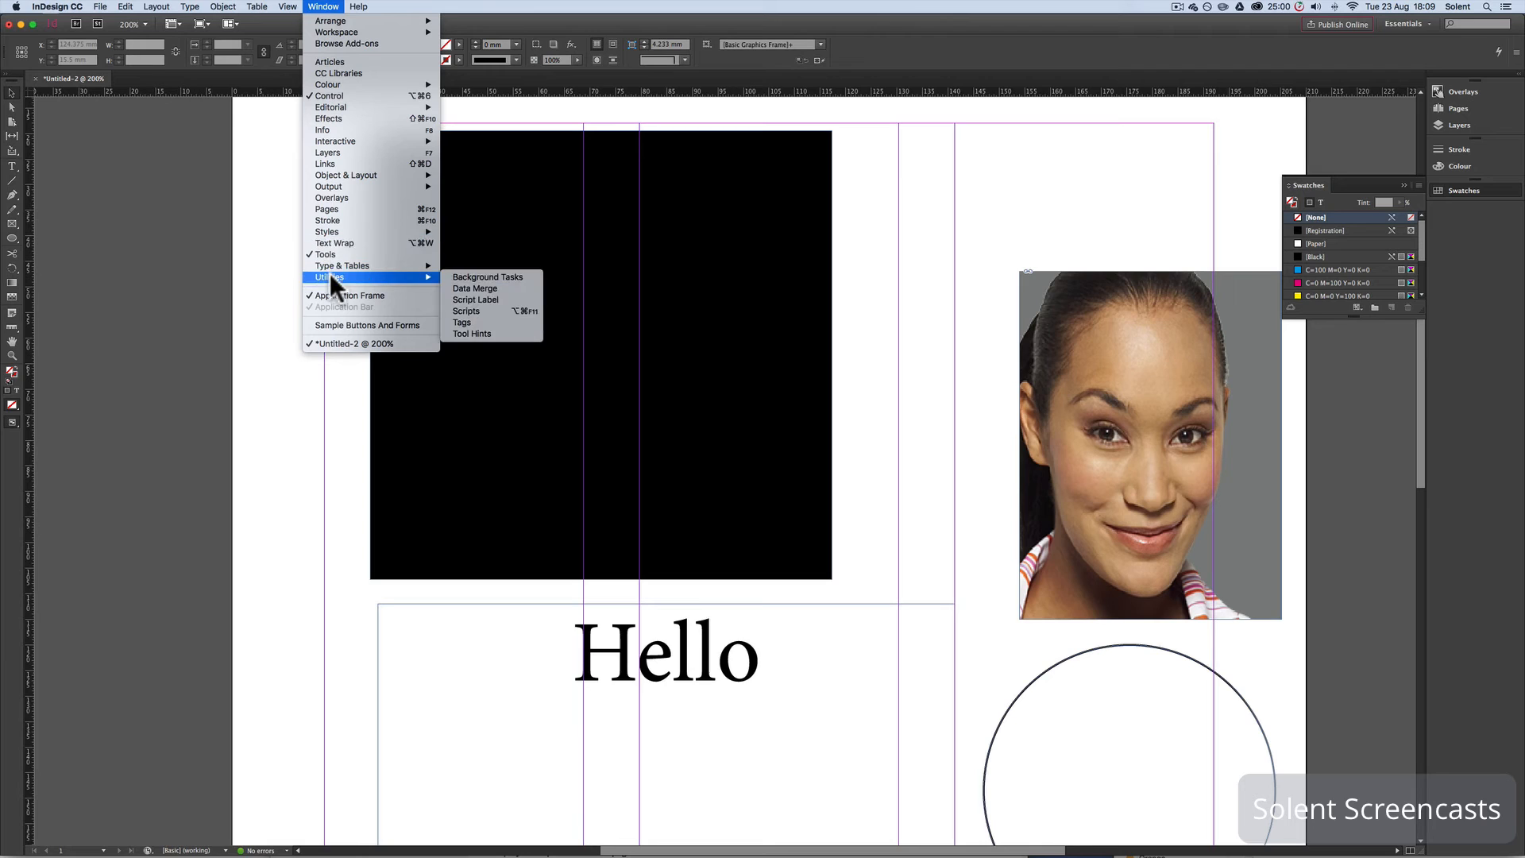
mouse_move(348, 141)
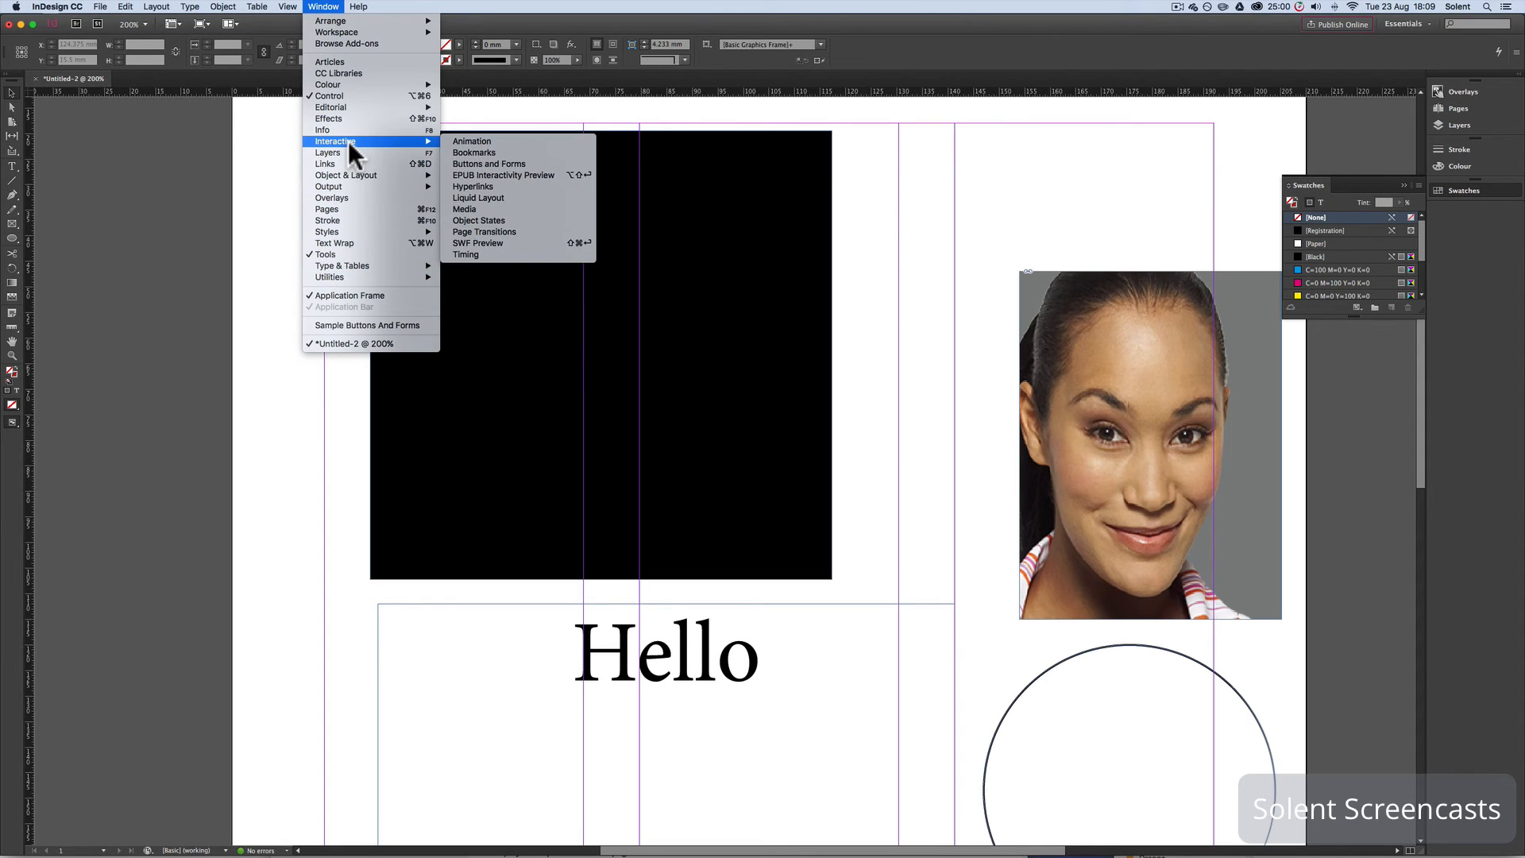
click(350, 118)
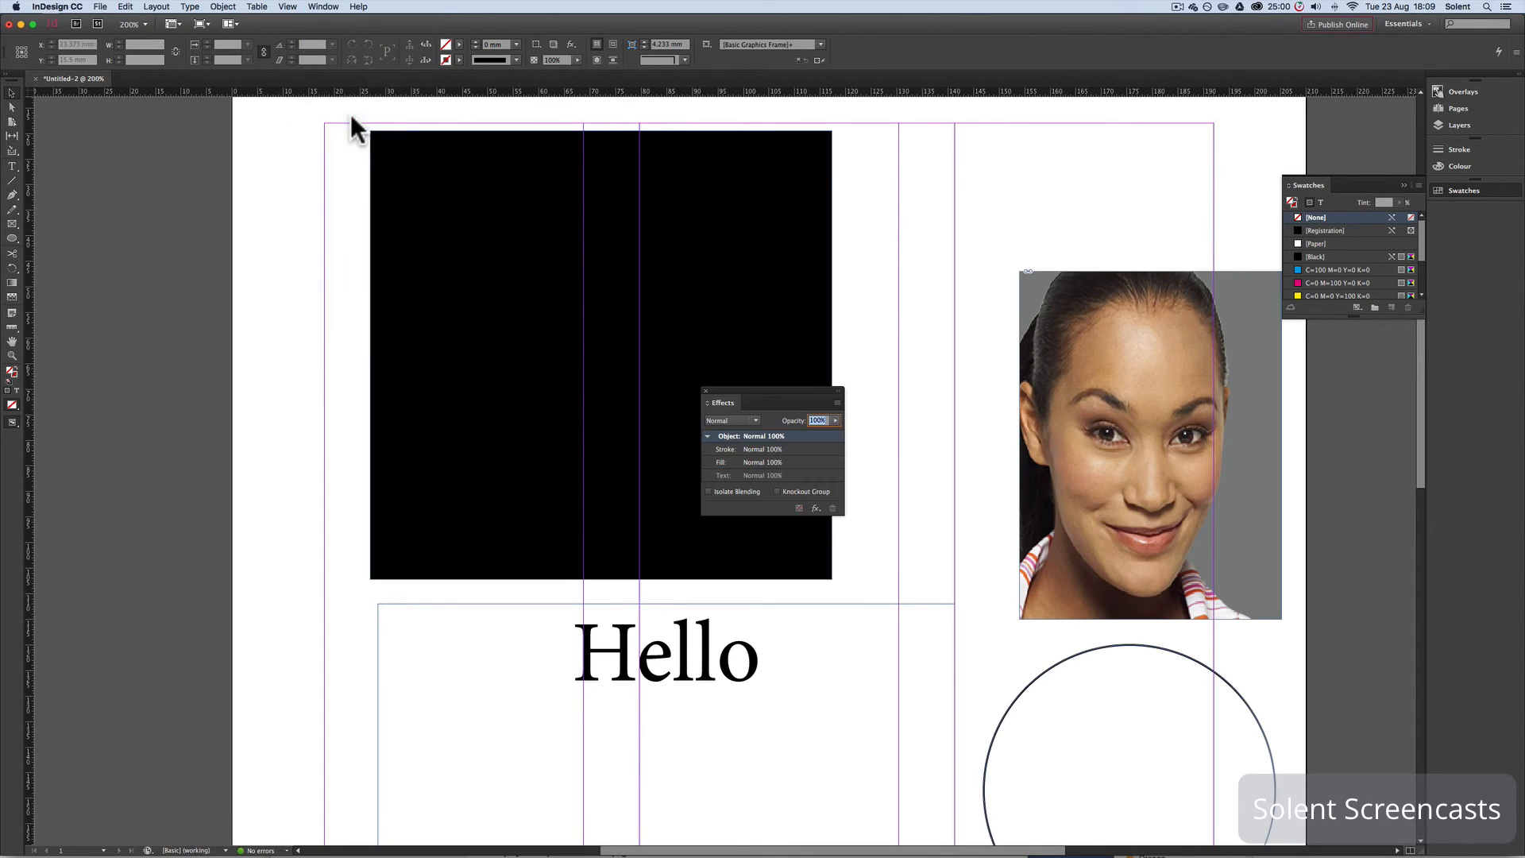
drag(721, 385, 1504, 93)
click(1446, 91)
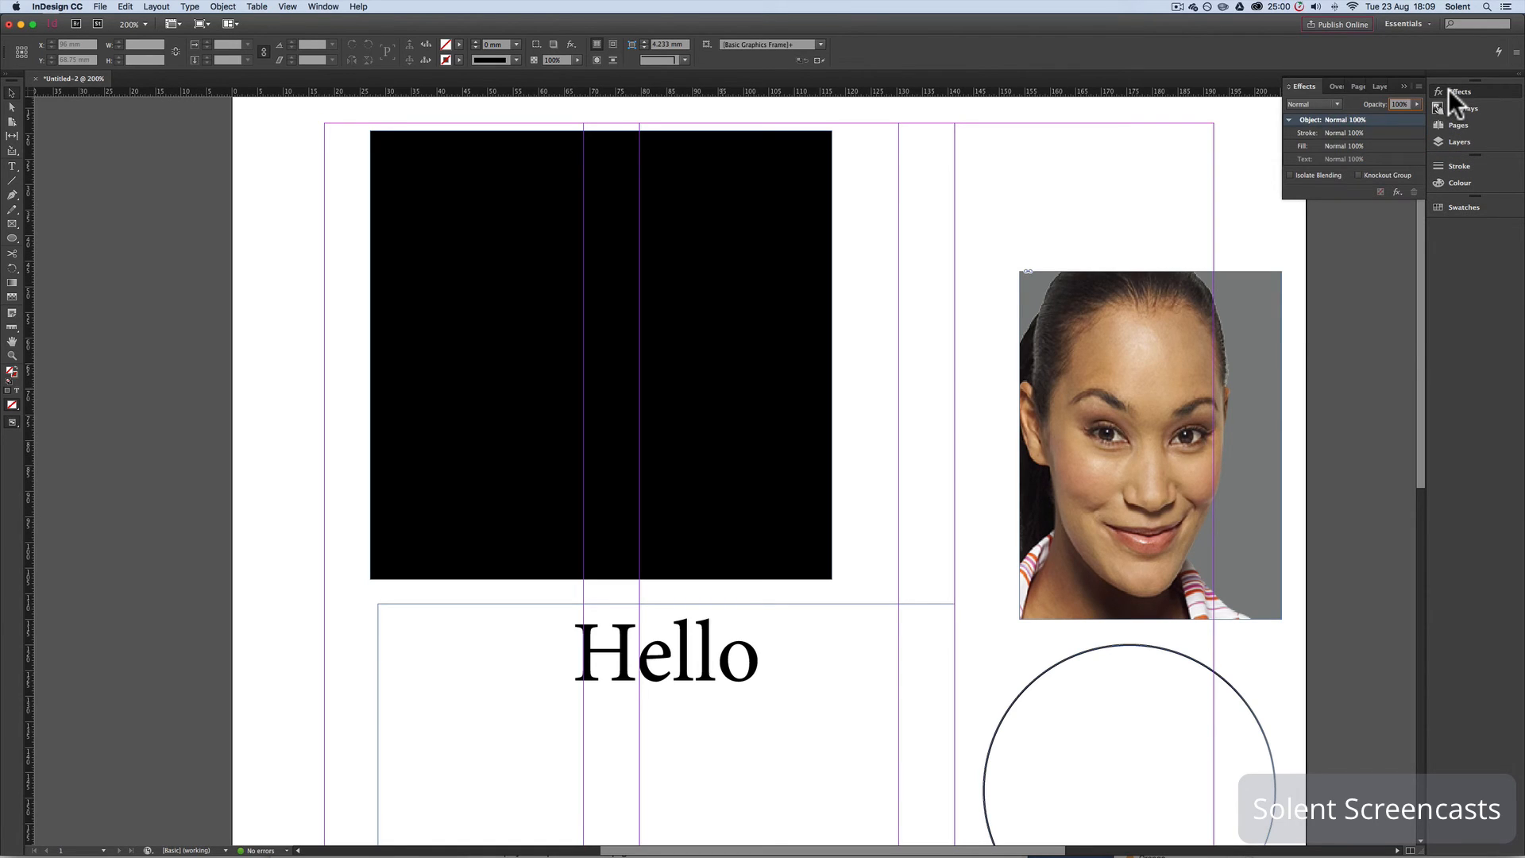
Undock the Effects panel from the group as a floating panel, expand it and close it.
click(1450, 107)
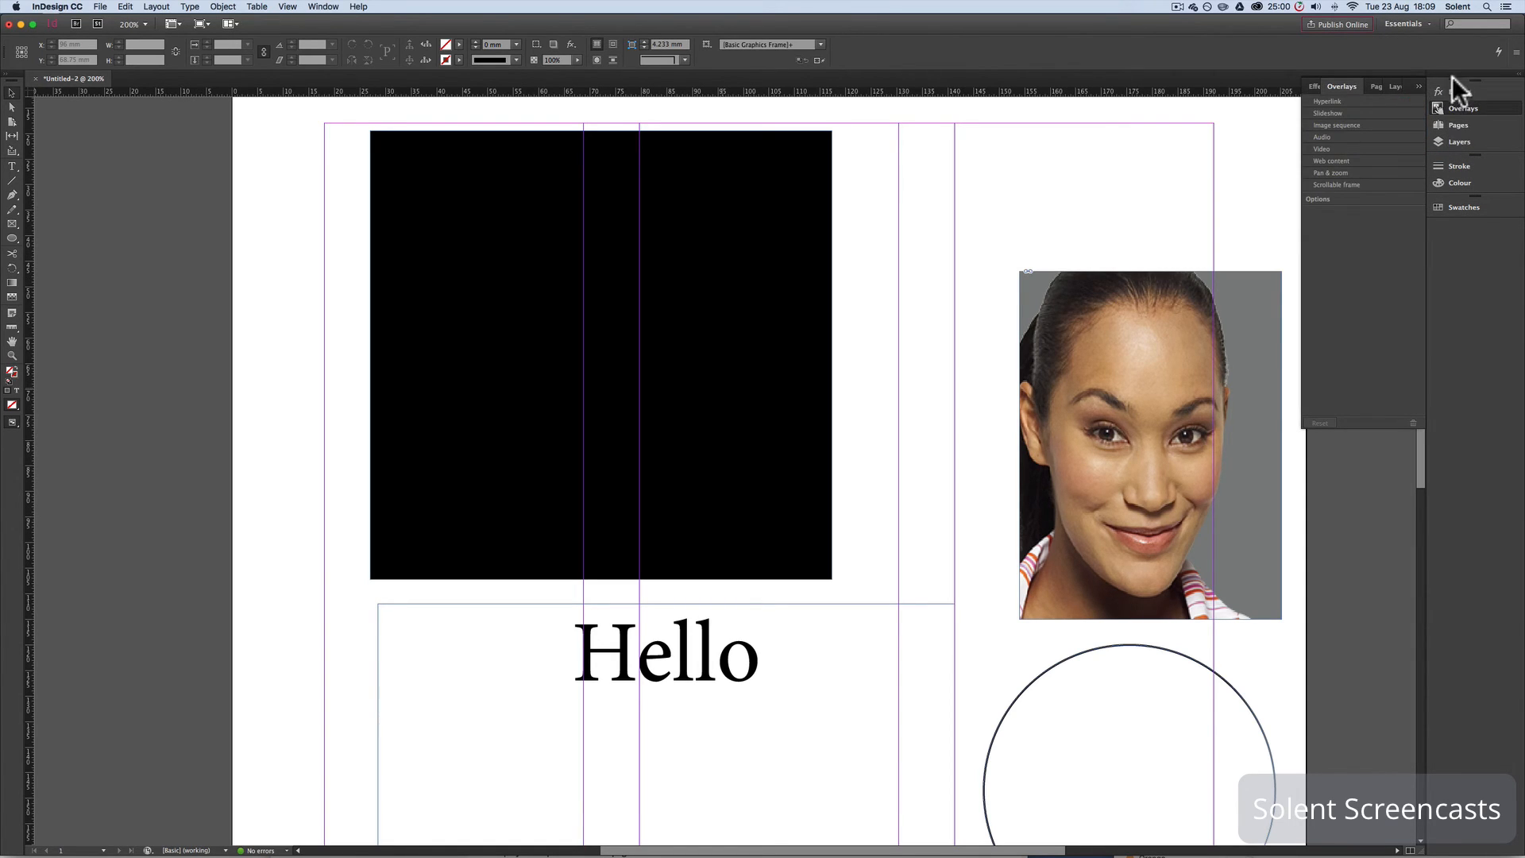
click(1460, 103)
drag(1447, 92, 1158, 166)
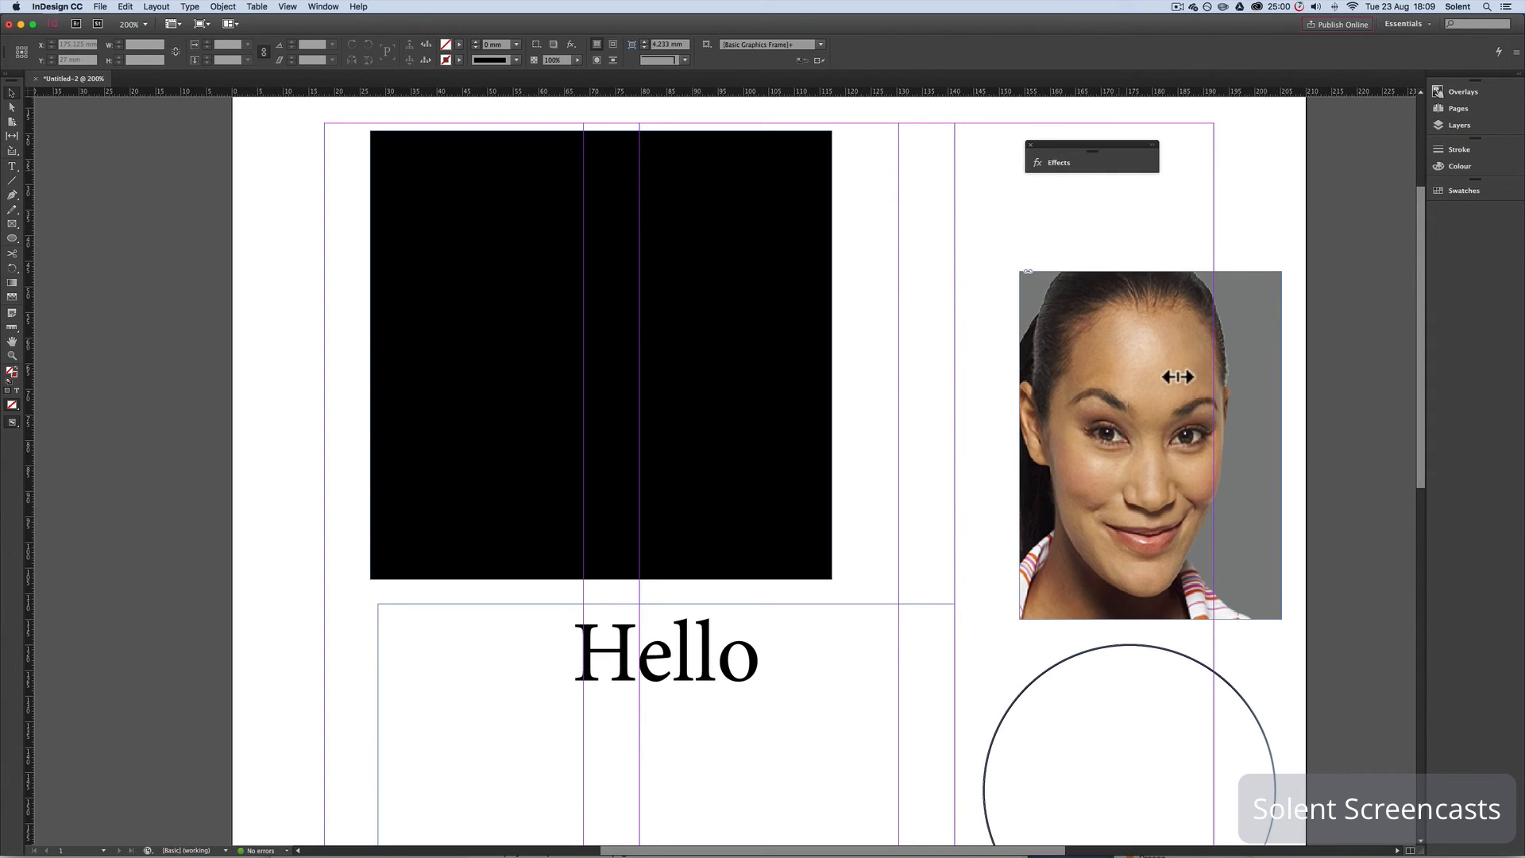
click(1085, 166)
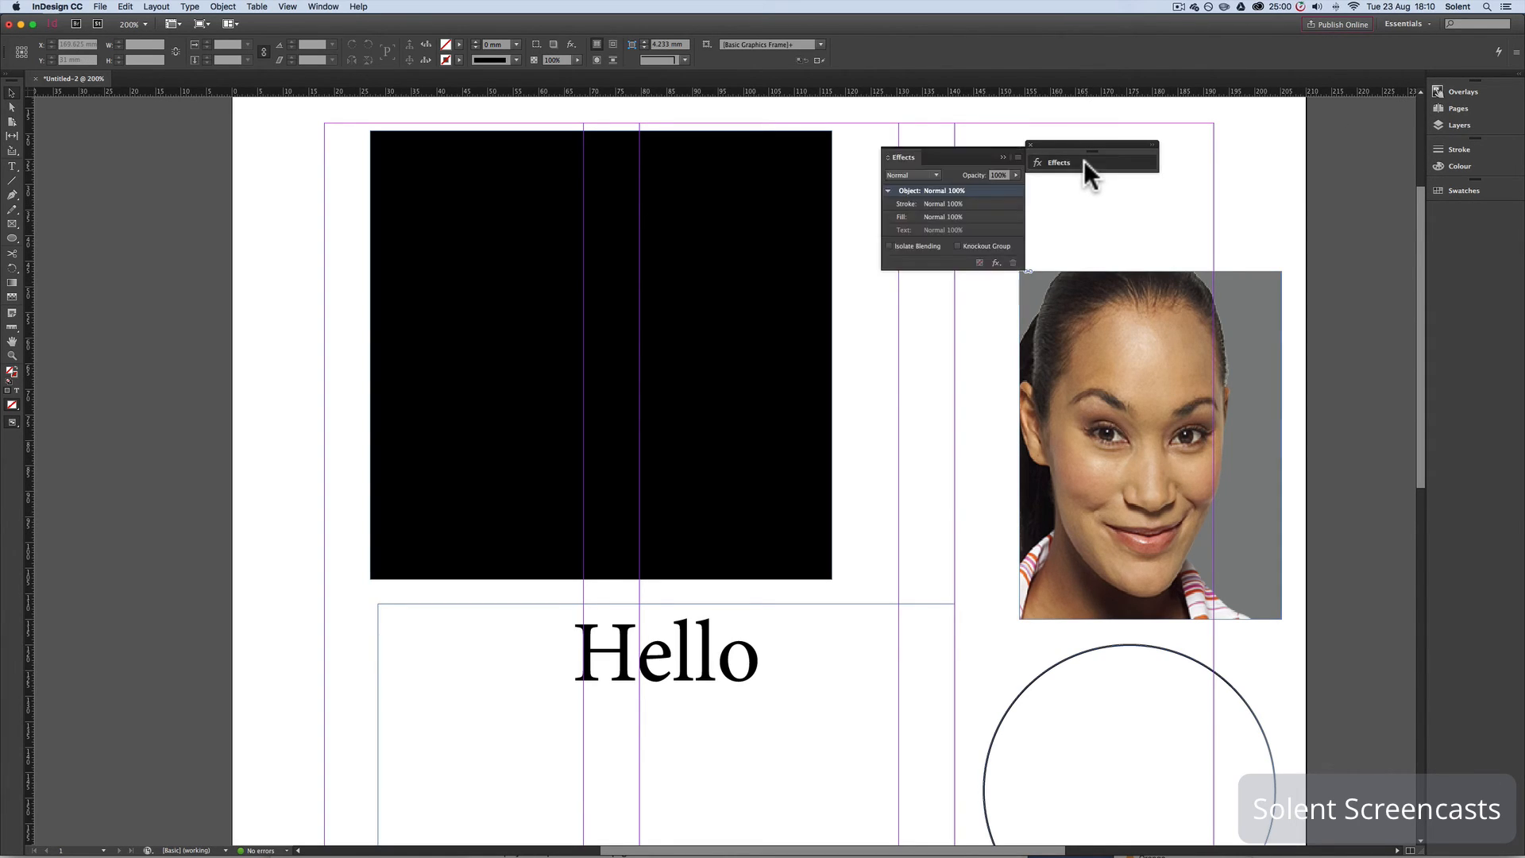
click(1031, 143)
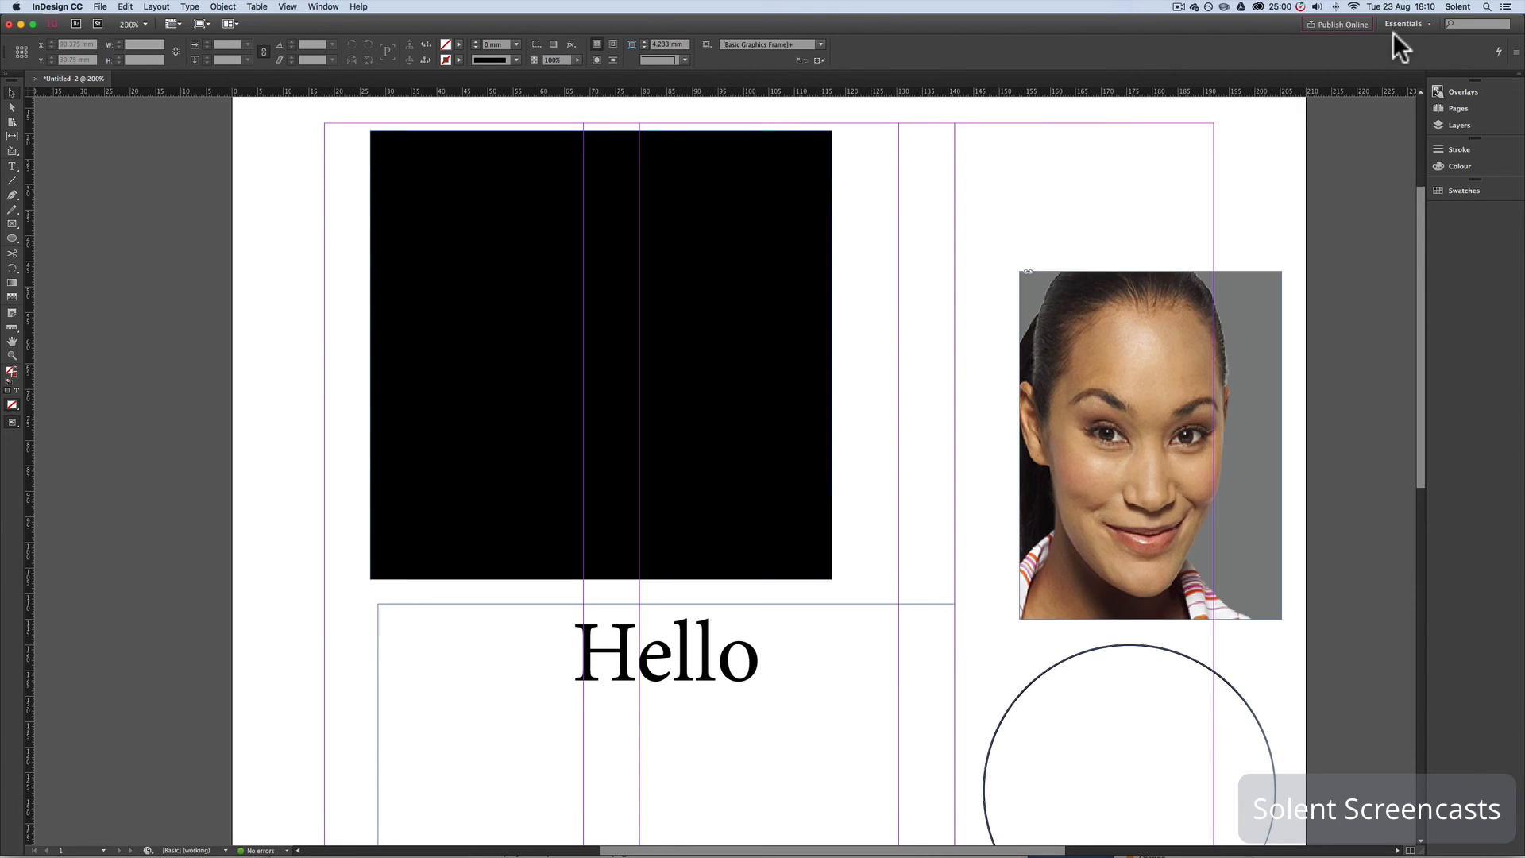
Switch the workspace to Typography, then to Digital Publishing.
click(1427, 23)
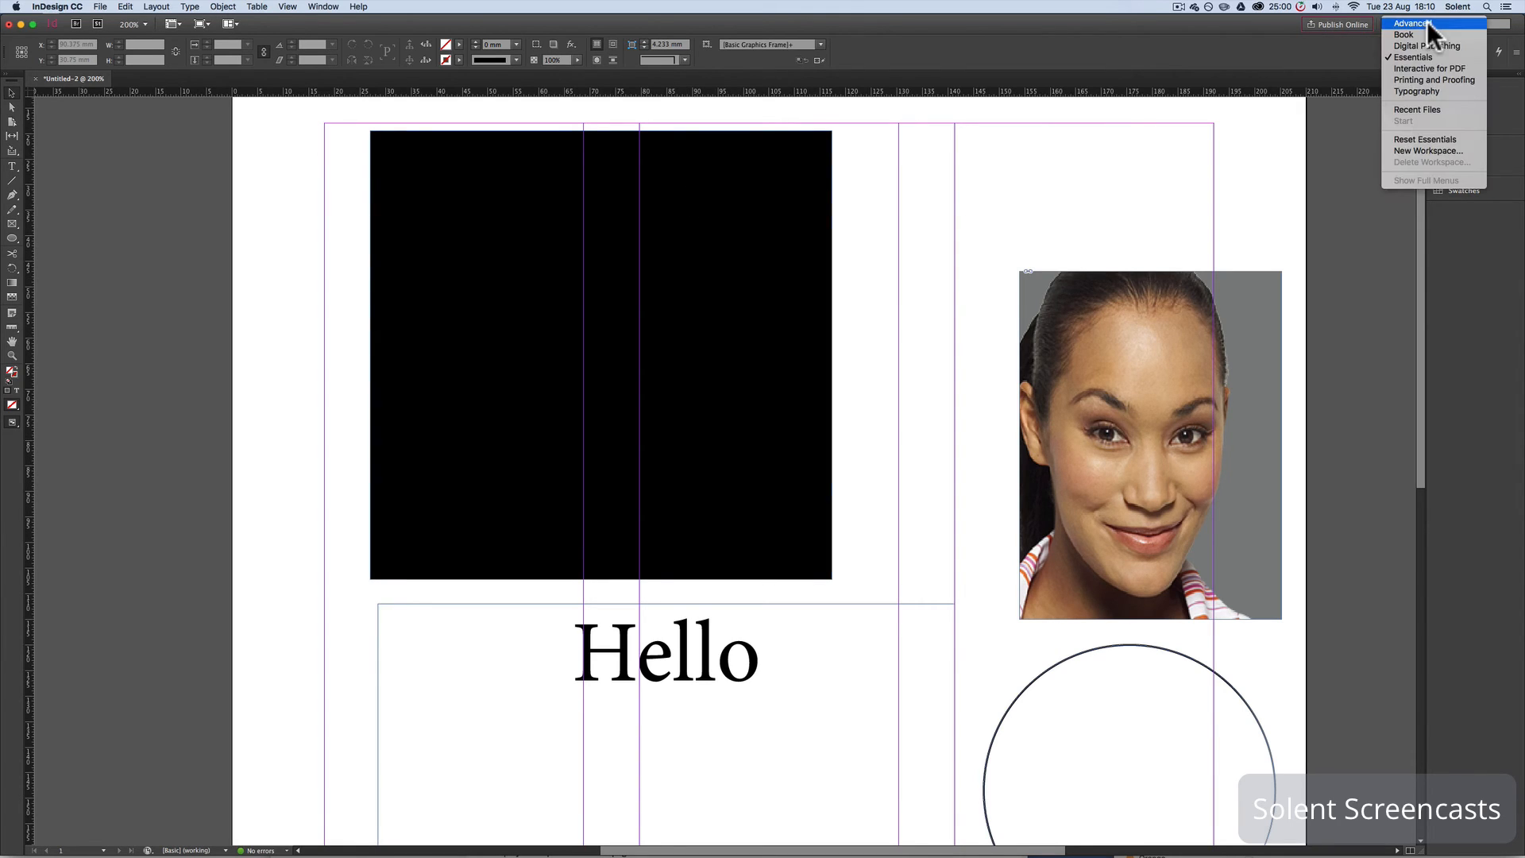
click(1420, 92)
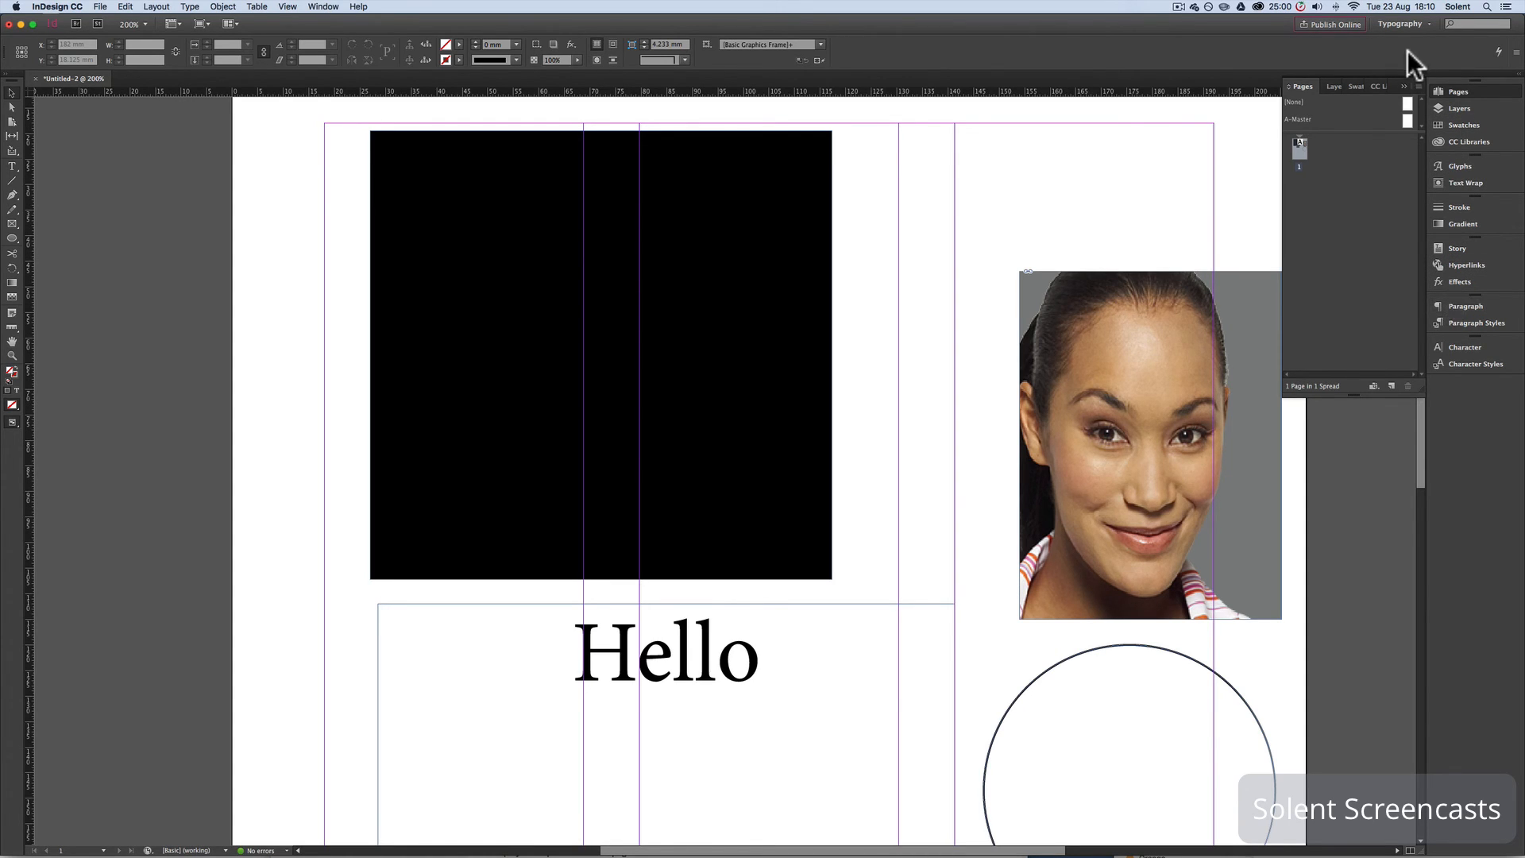
click(1404, 24)
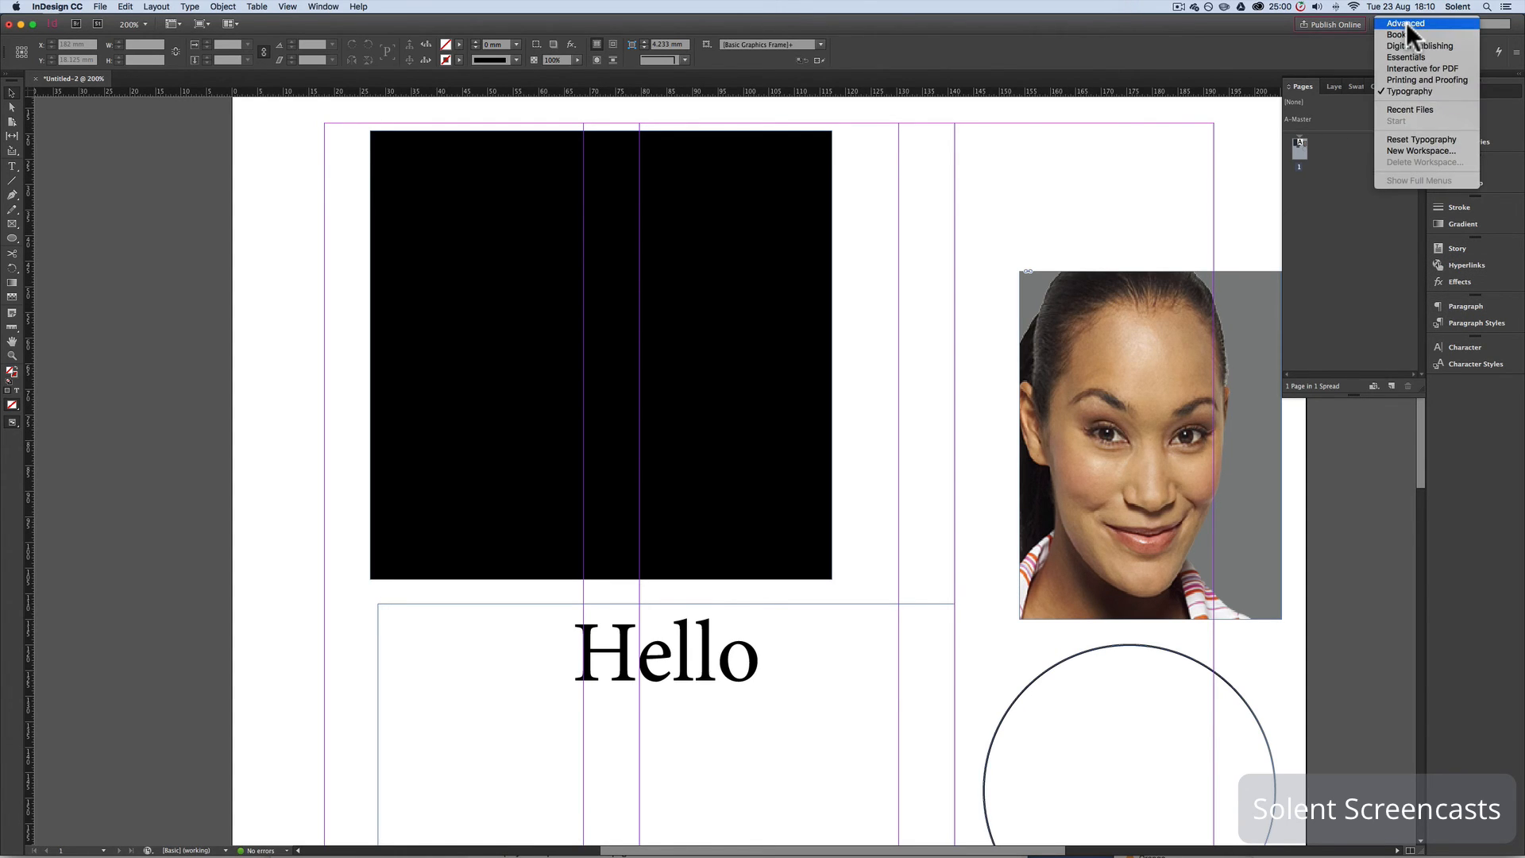
click(1407, 47)
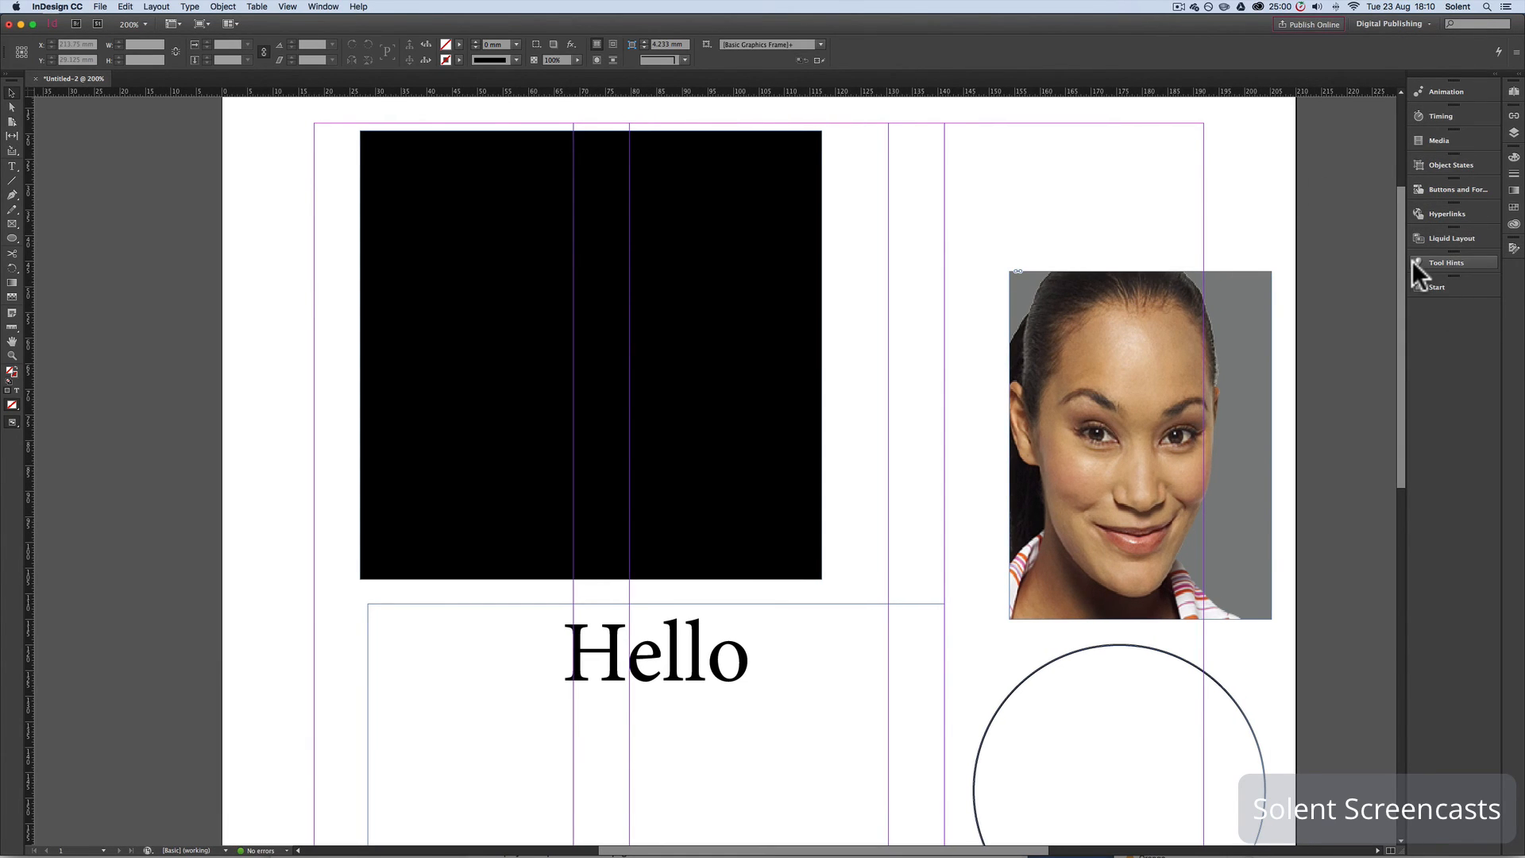
Return to the Essentials workspace and reset it to its default panel layout.
click(1421, 24)
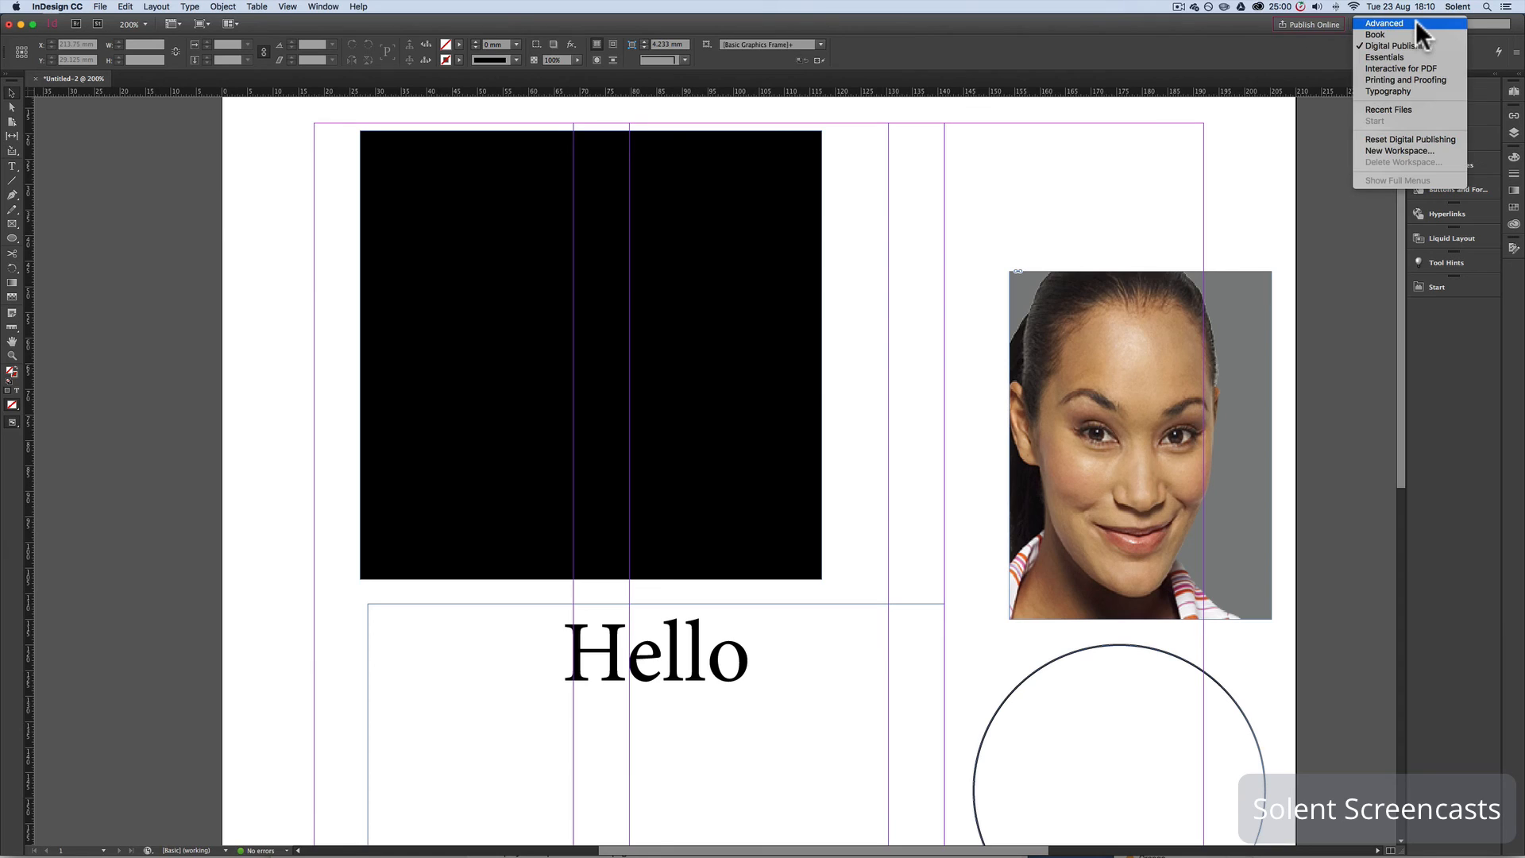
click(1399, 54)
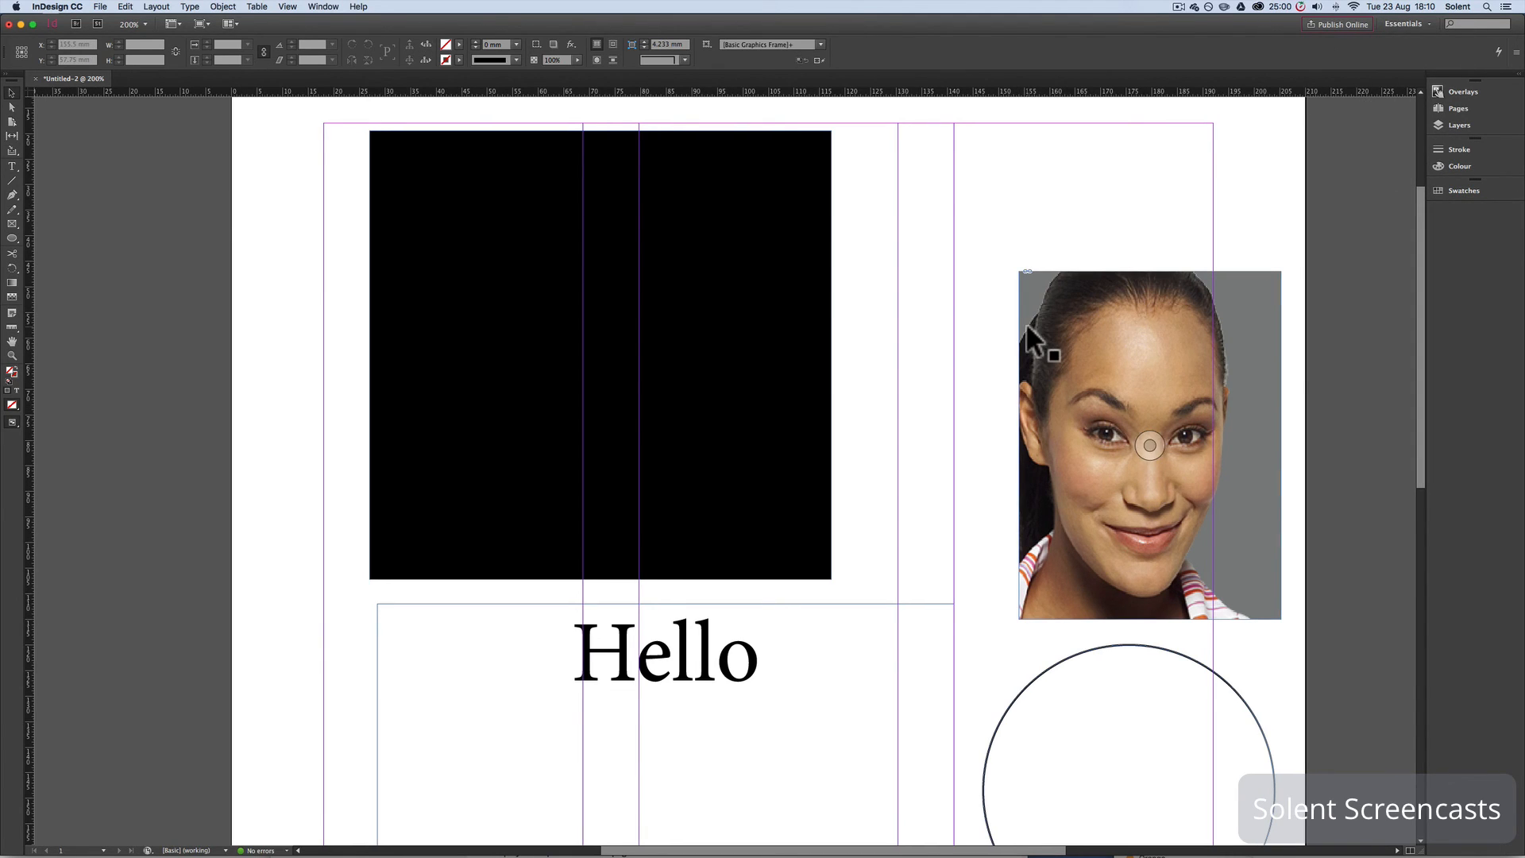
click(1404, 23)
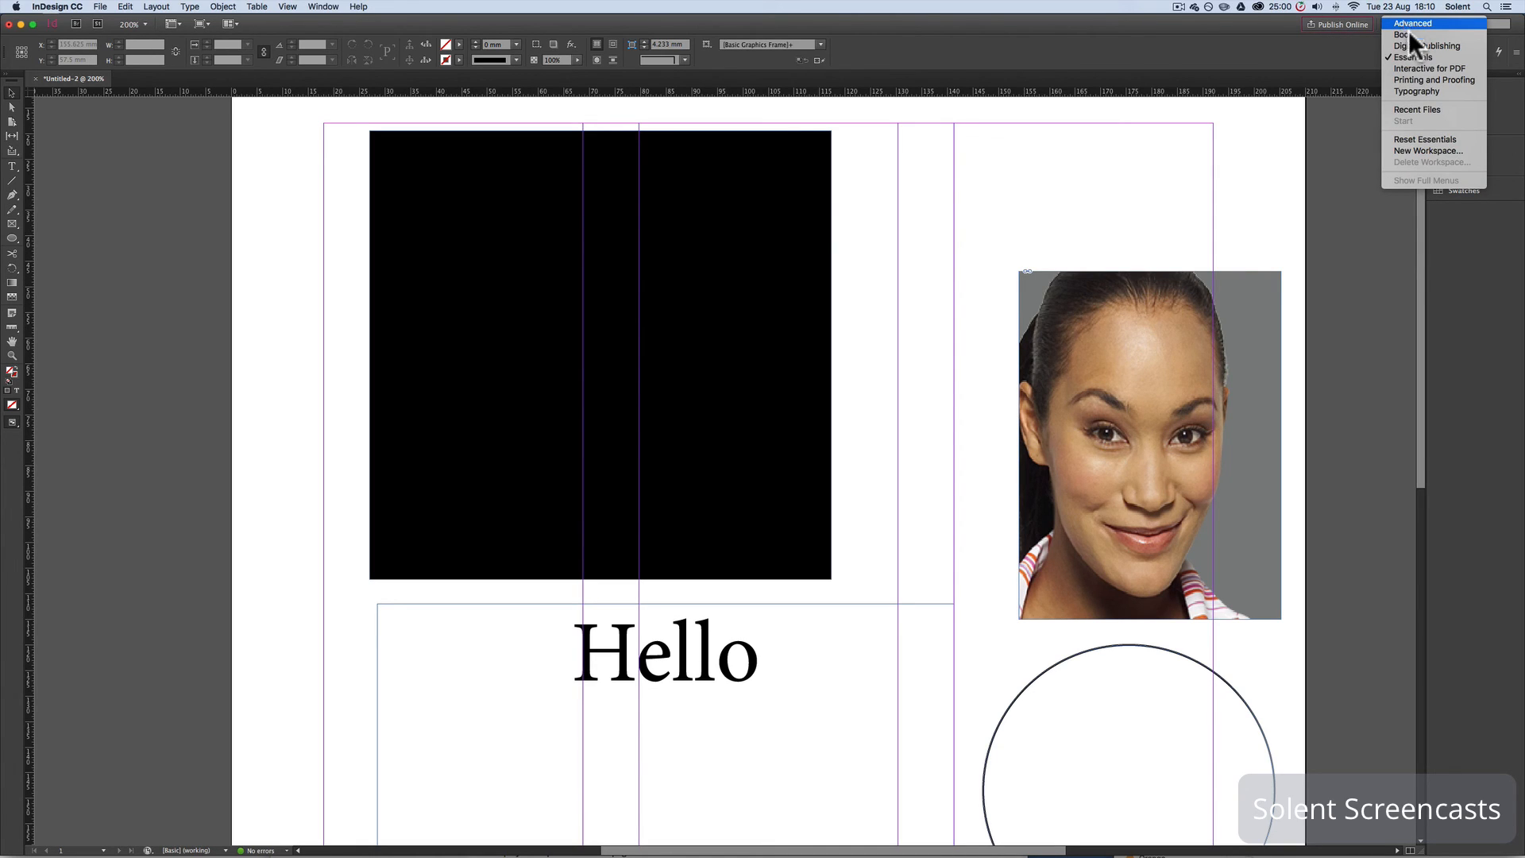
click(1418, 139)
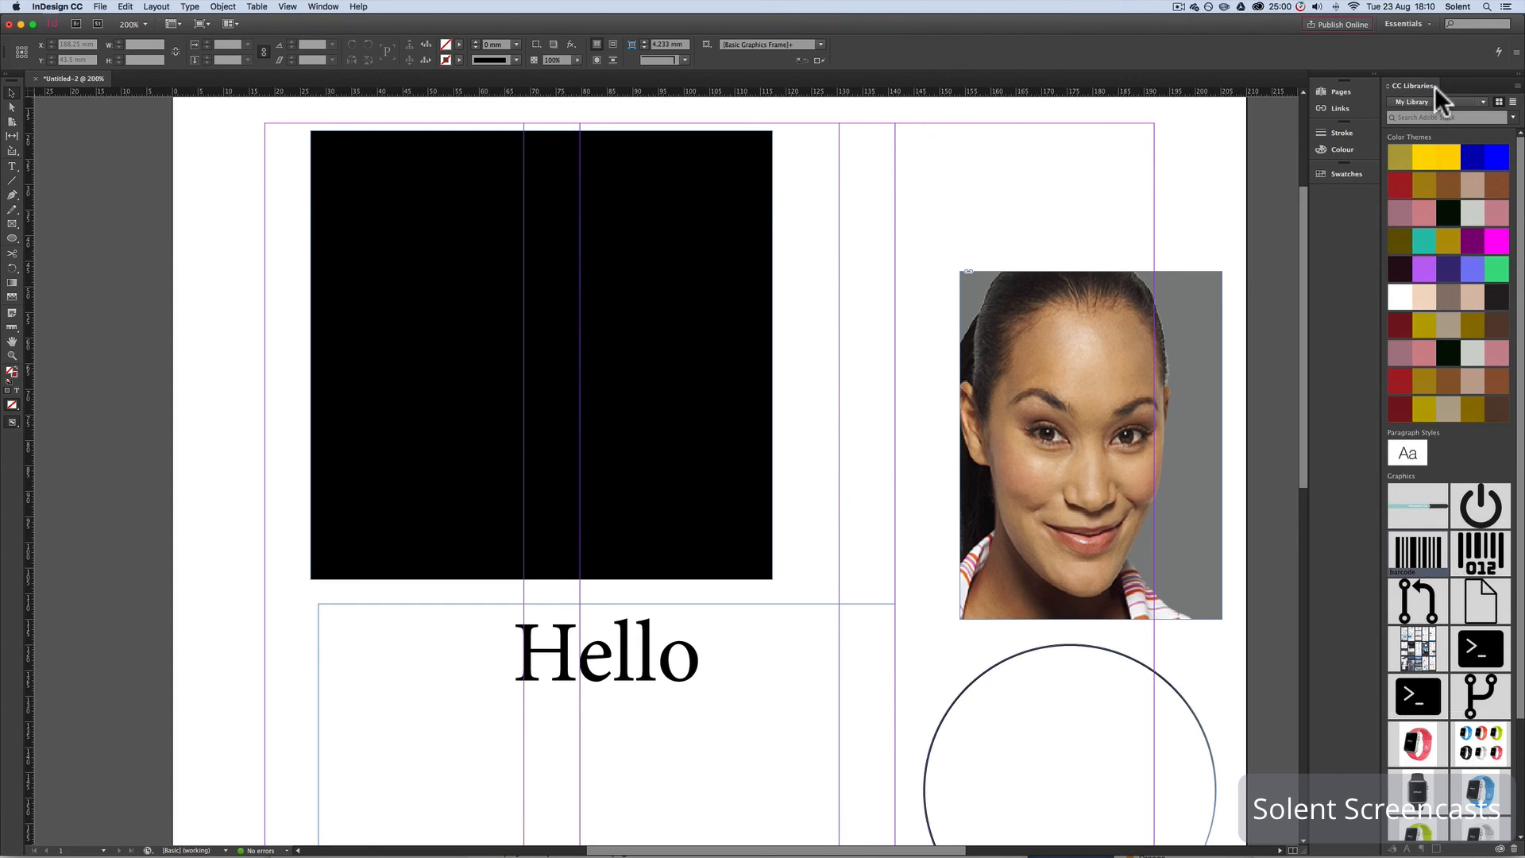
Place the Apple Watch Sport Changeable Band Color graphic from My Library on the page at full size, then undo the placement.
click(1457, 103)
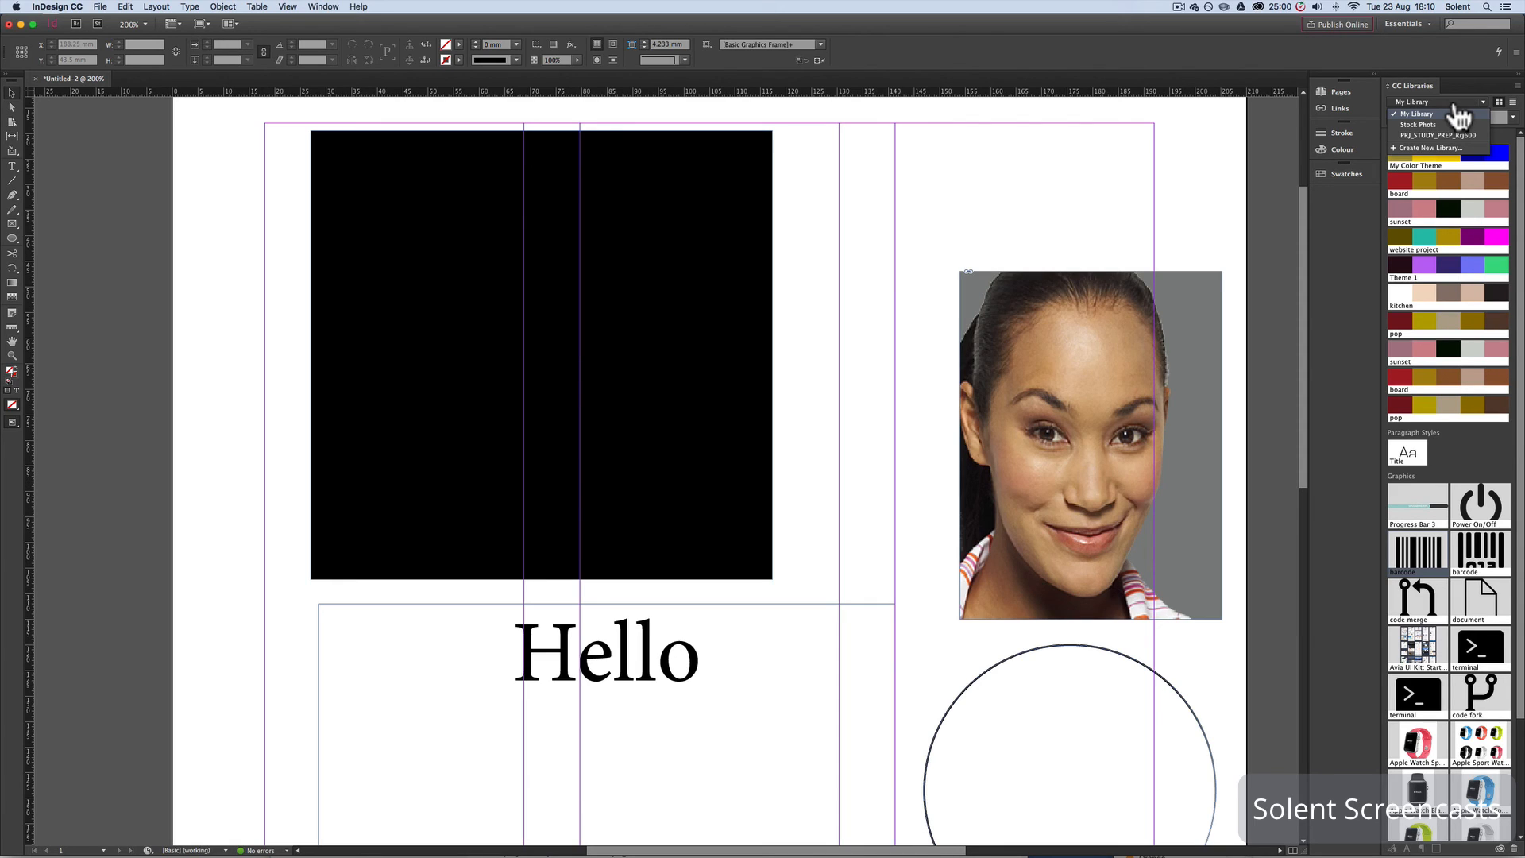
click(1429, 114)
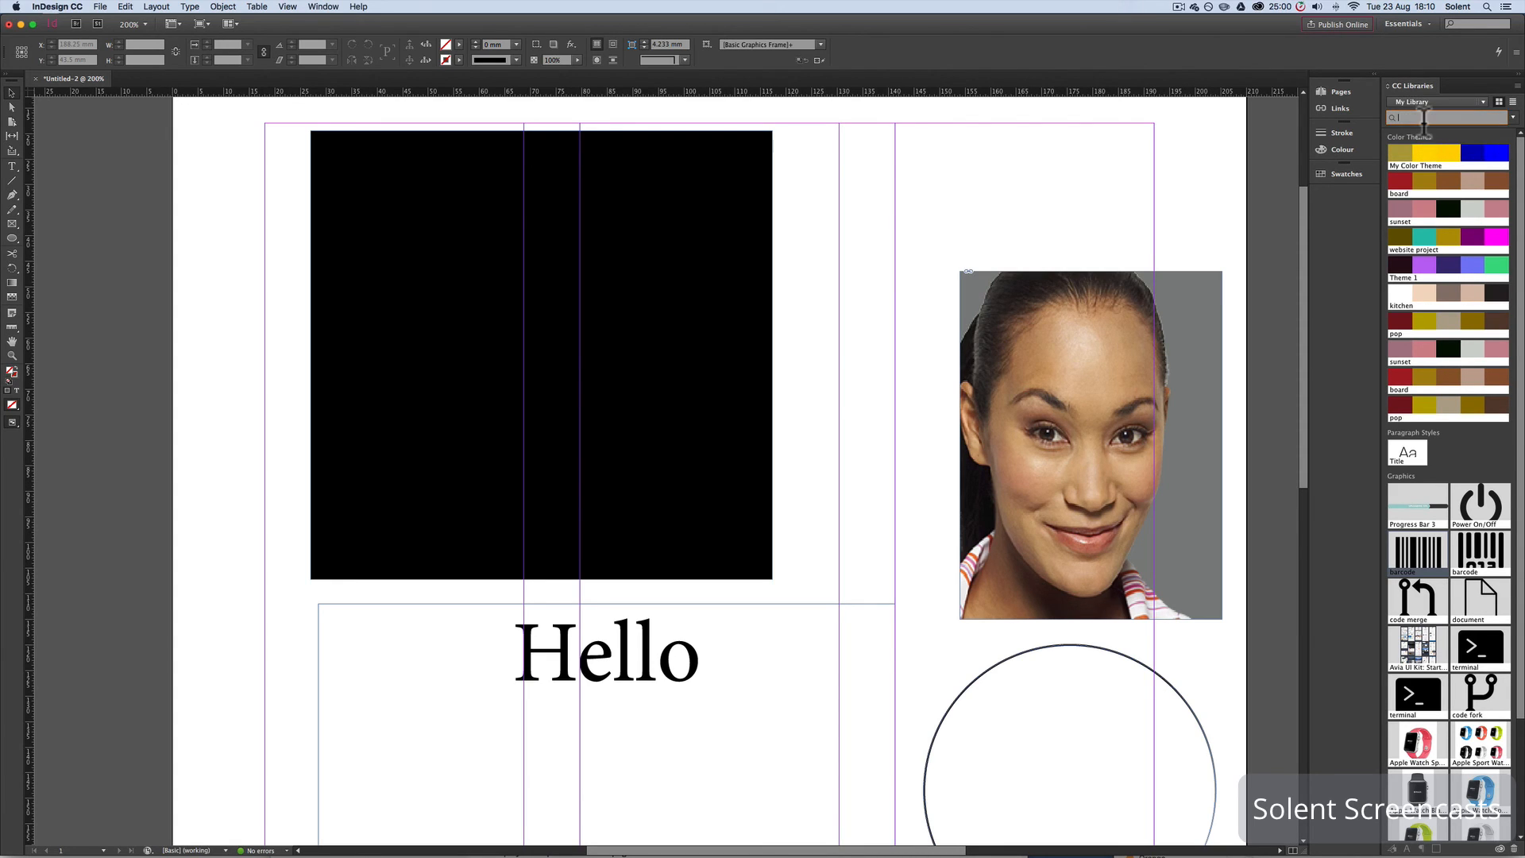
click(1414, 103)
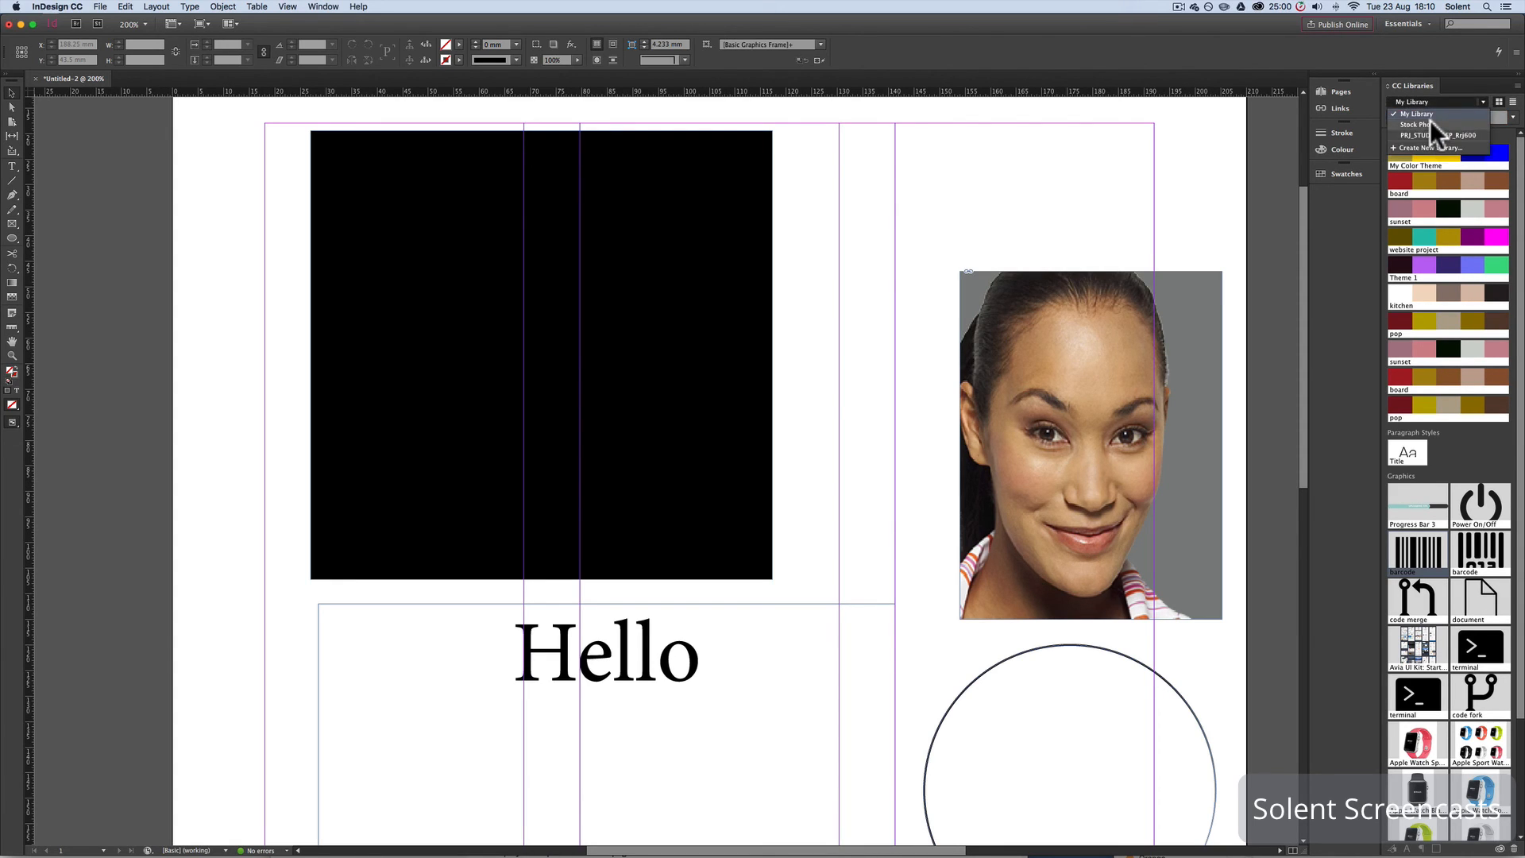
scroll(1423, 621, down, 3)
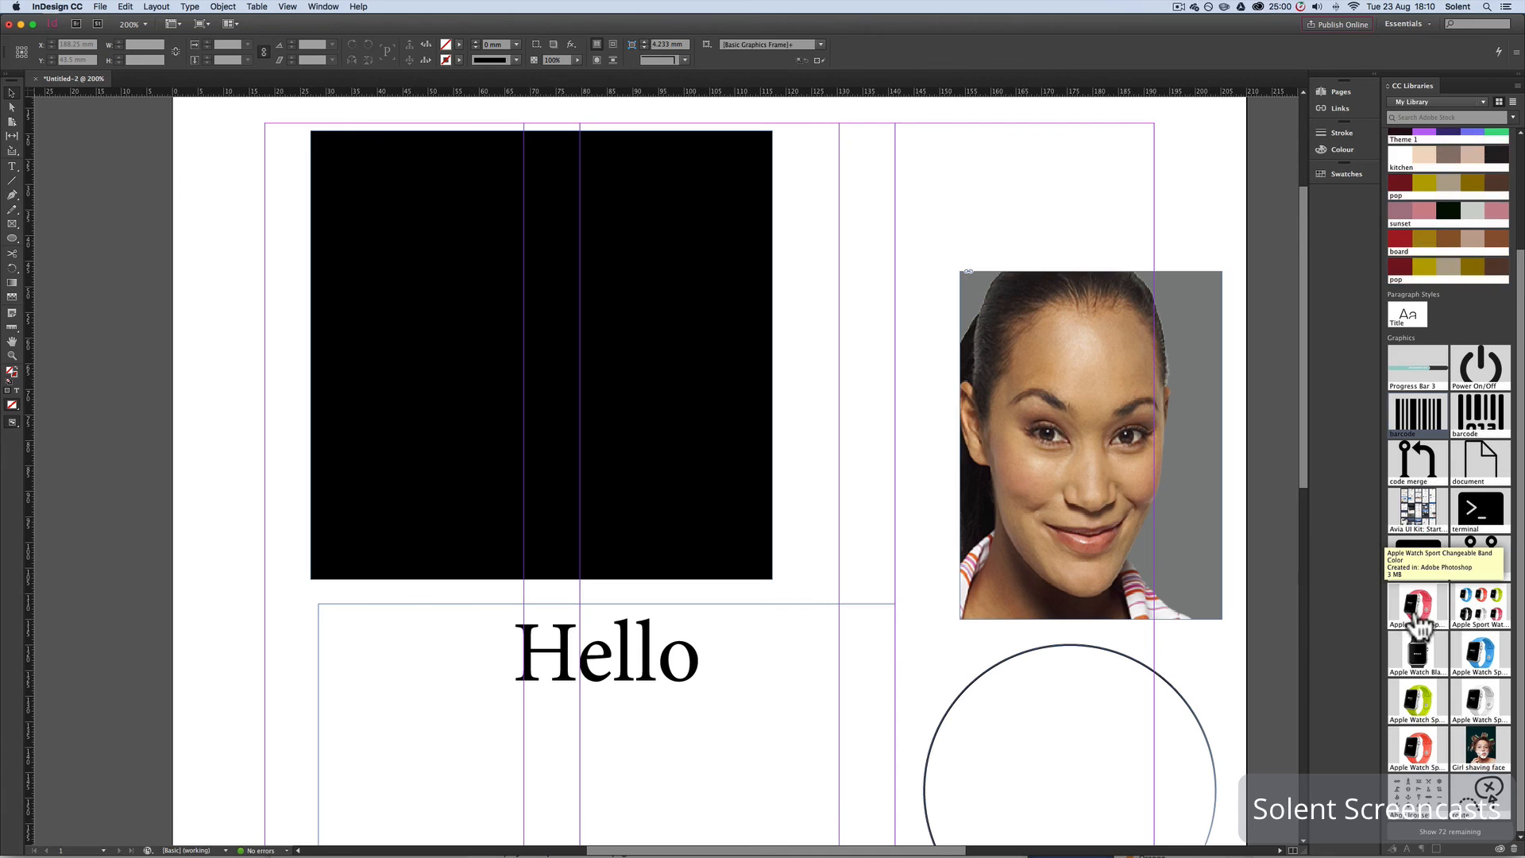
drag(1416, 626, 902, 425)
click(816, 371)
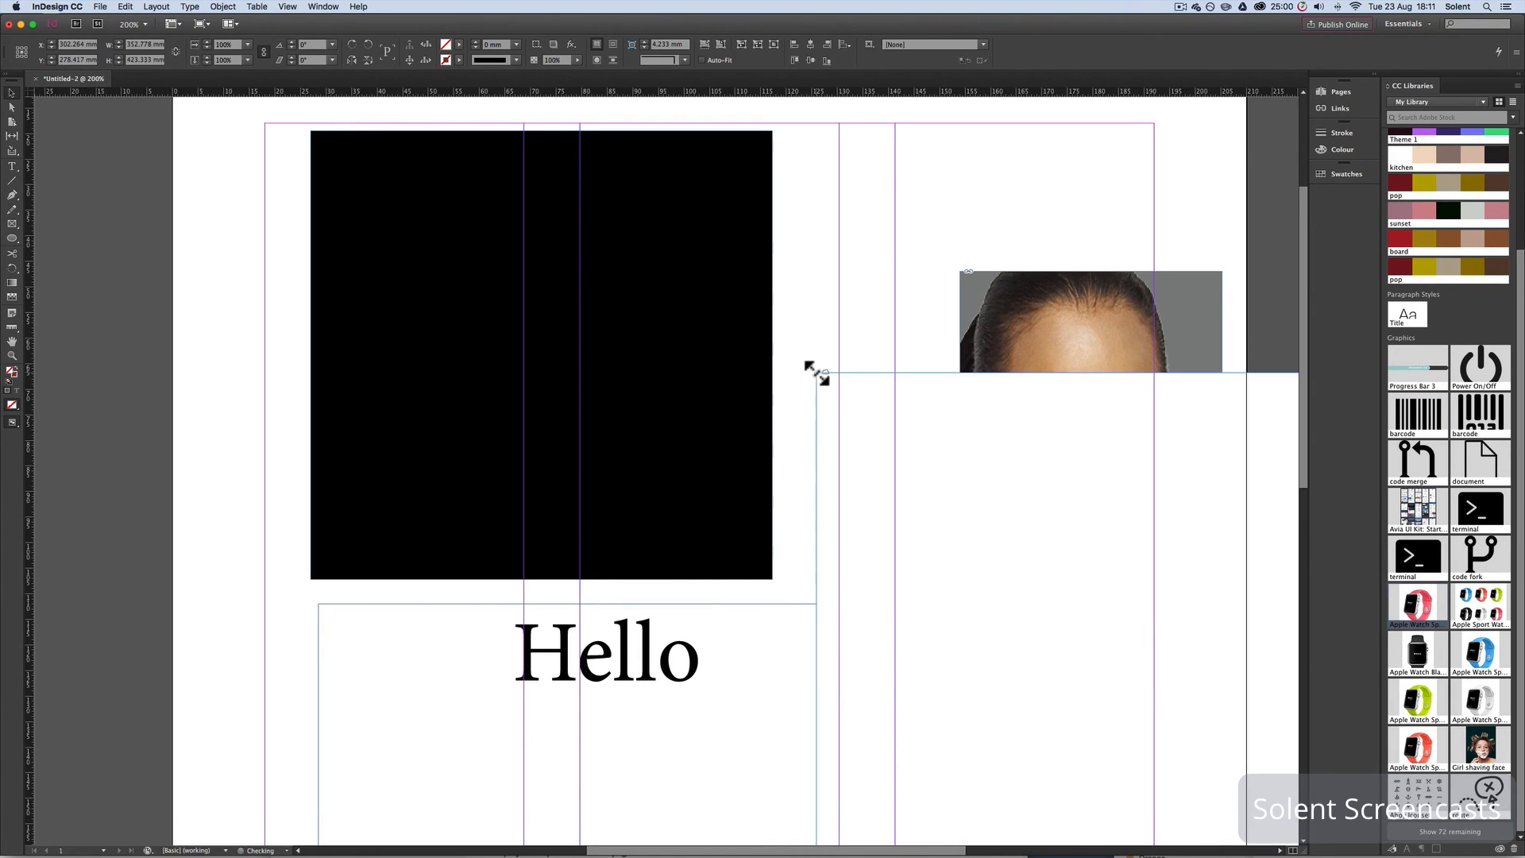
click(1057, 608)
key(super+z)
Place the pink Apple Watch graphic as a small image between the black rectangle and the portrait, then load it again over the rectangle.
drag(1418, 608, 793, 317)
click(947, 404)
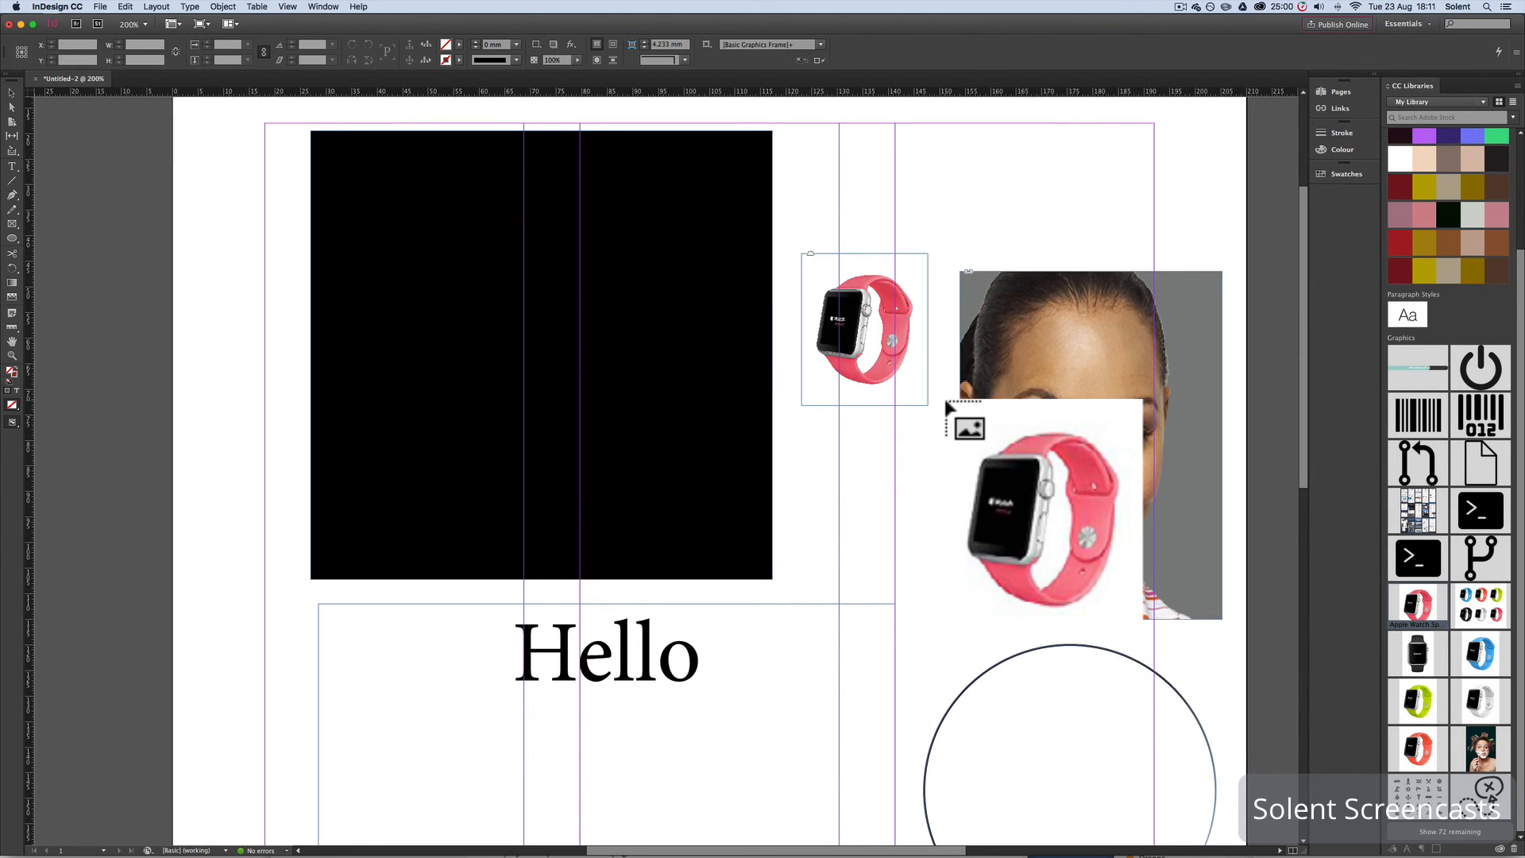
drag(1418, 607, 586, 151)
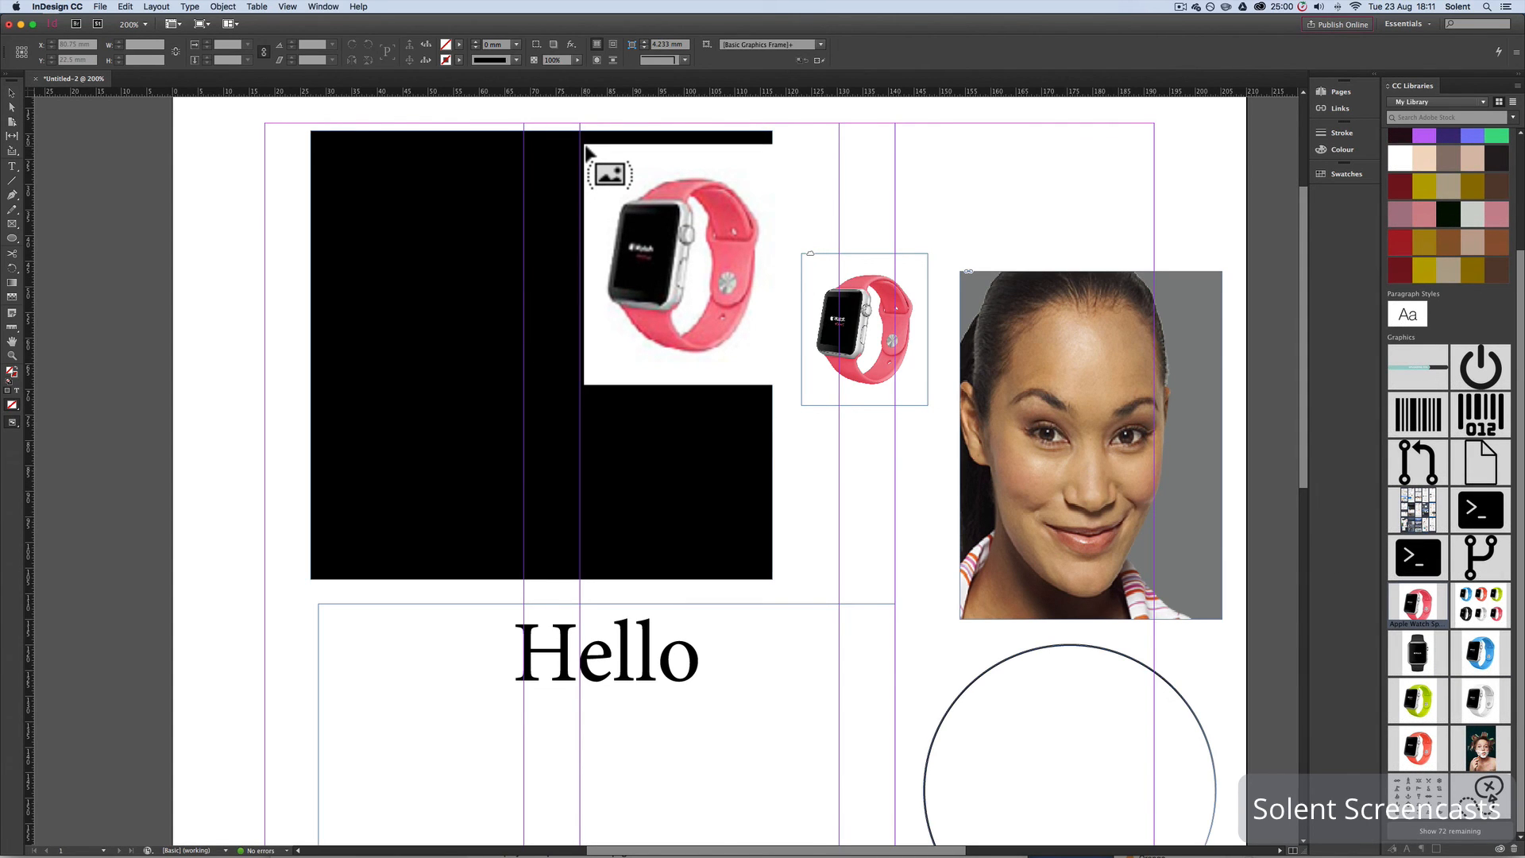